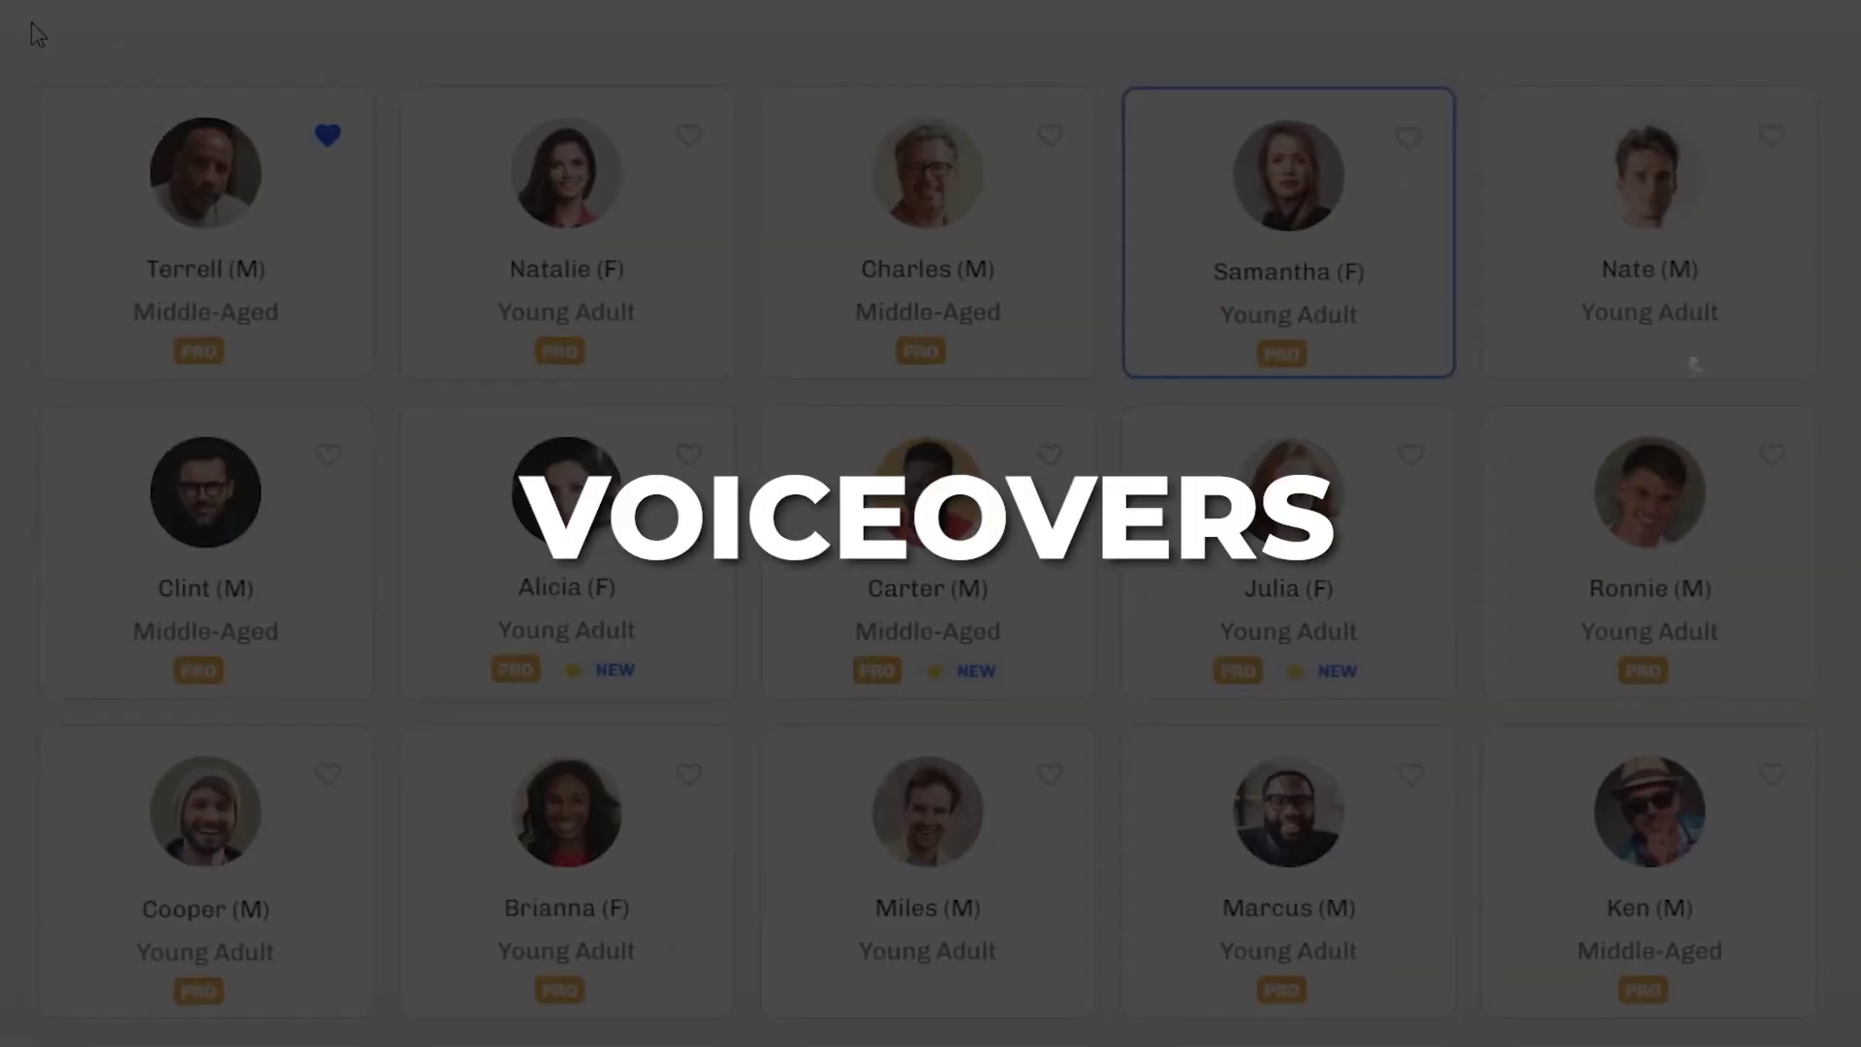
From the My Projects home page, go to creating a new project.
mouse_move(269, 288)
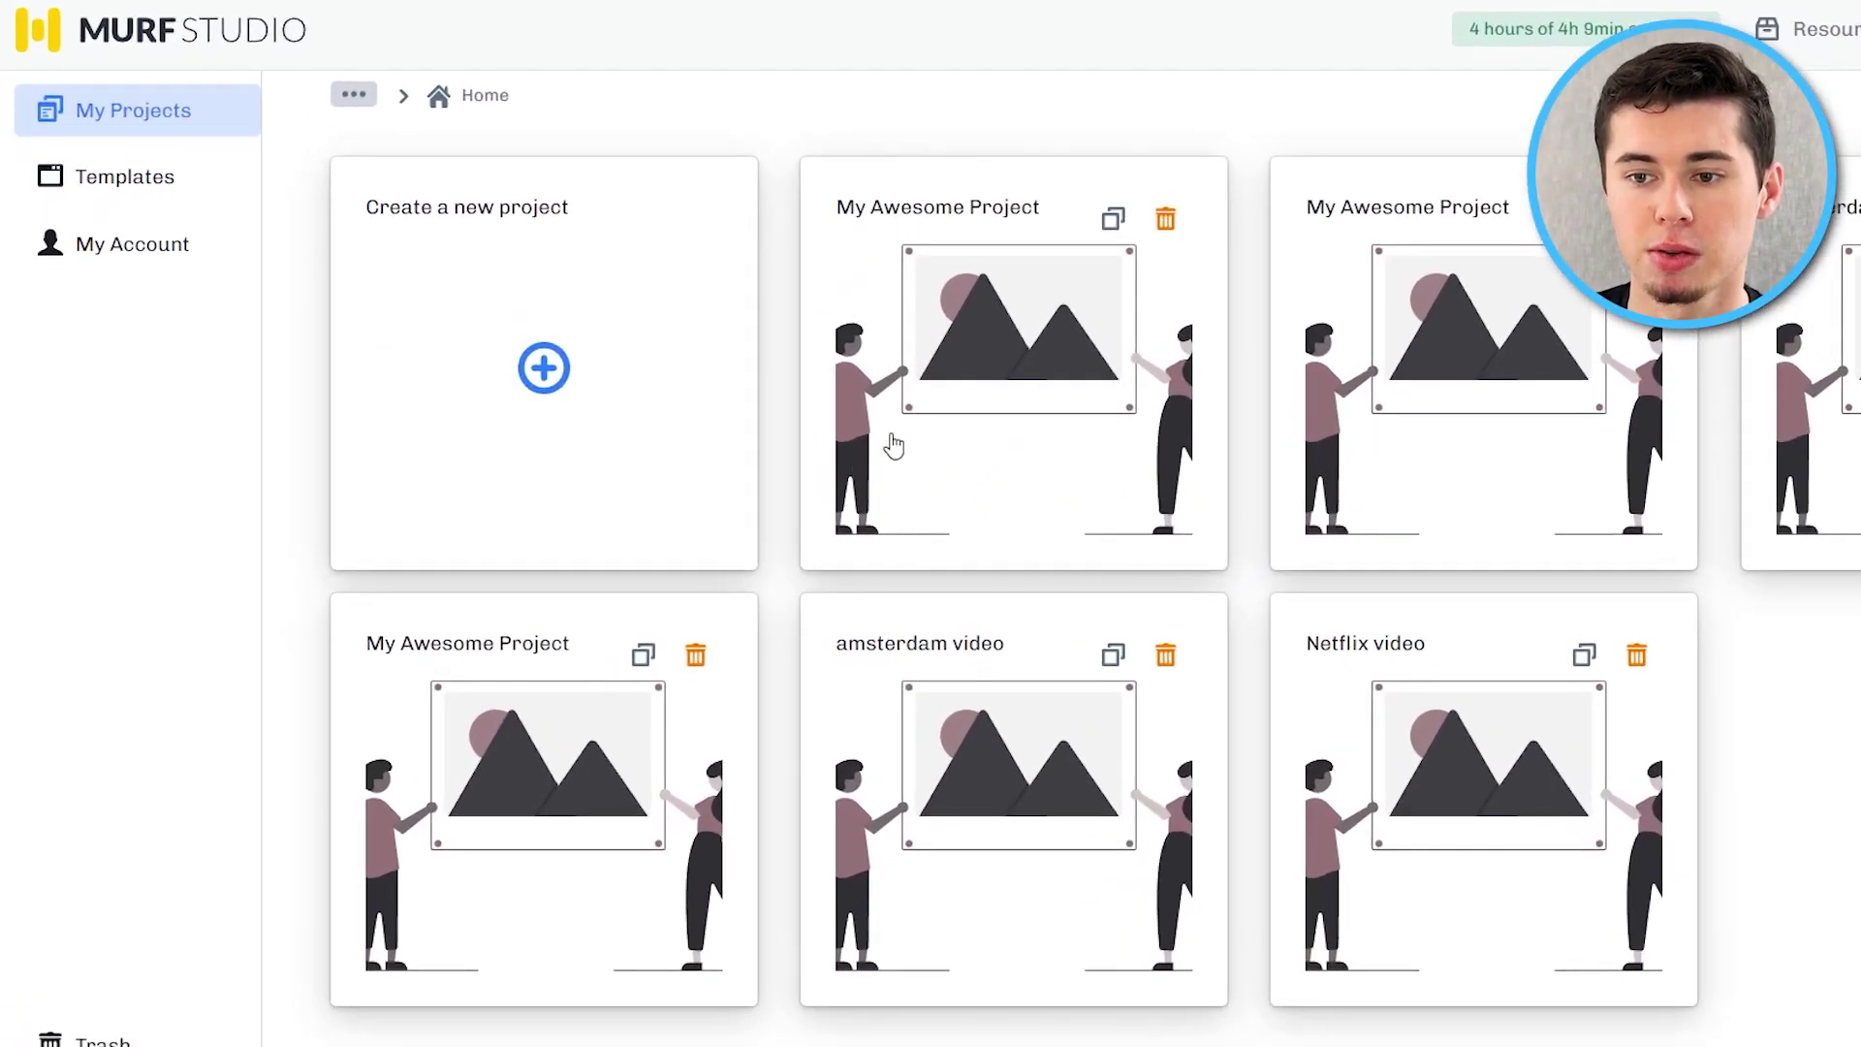
Create the My Awesome Project audio project from the Start Blank template.
left_click(950, 596)
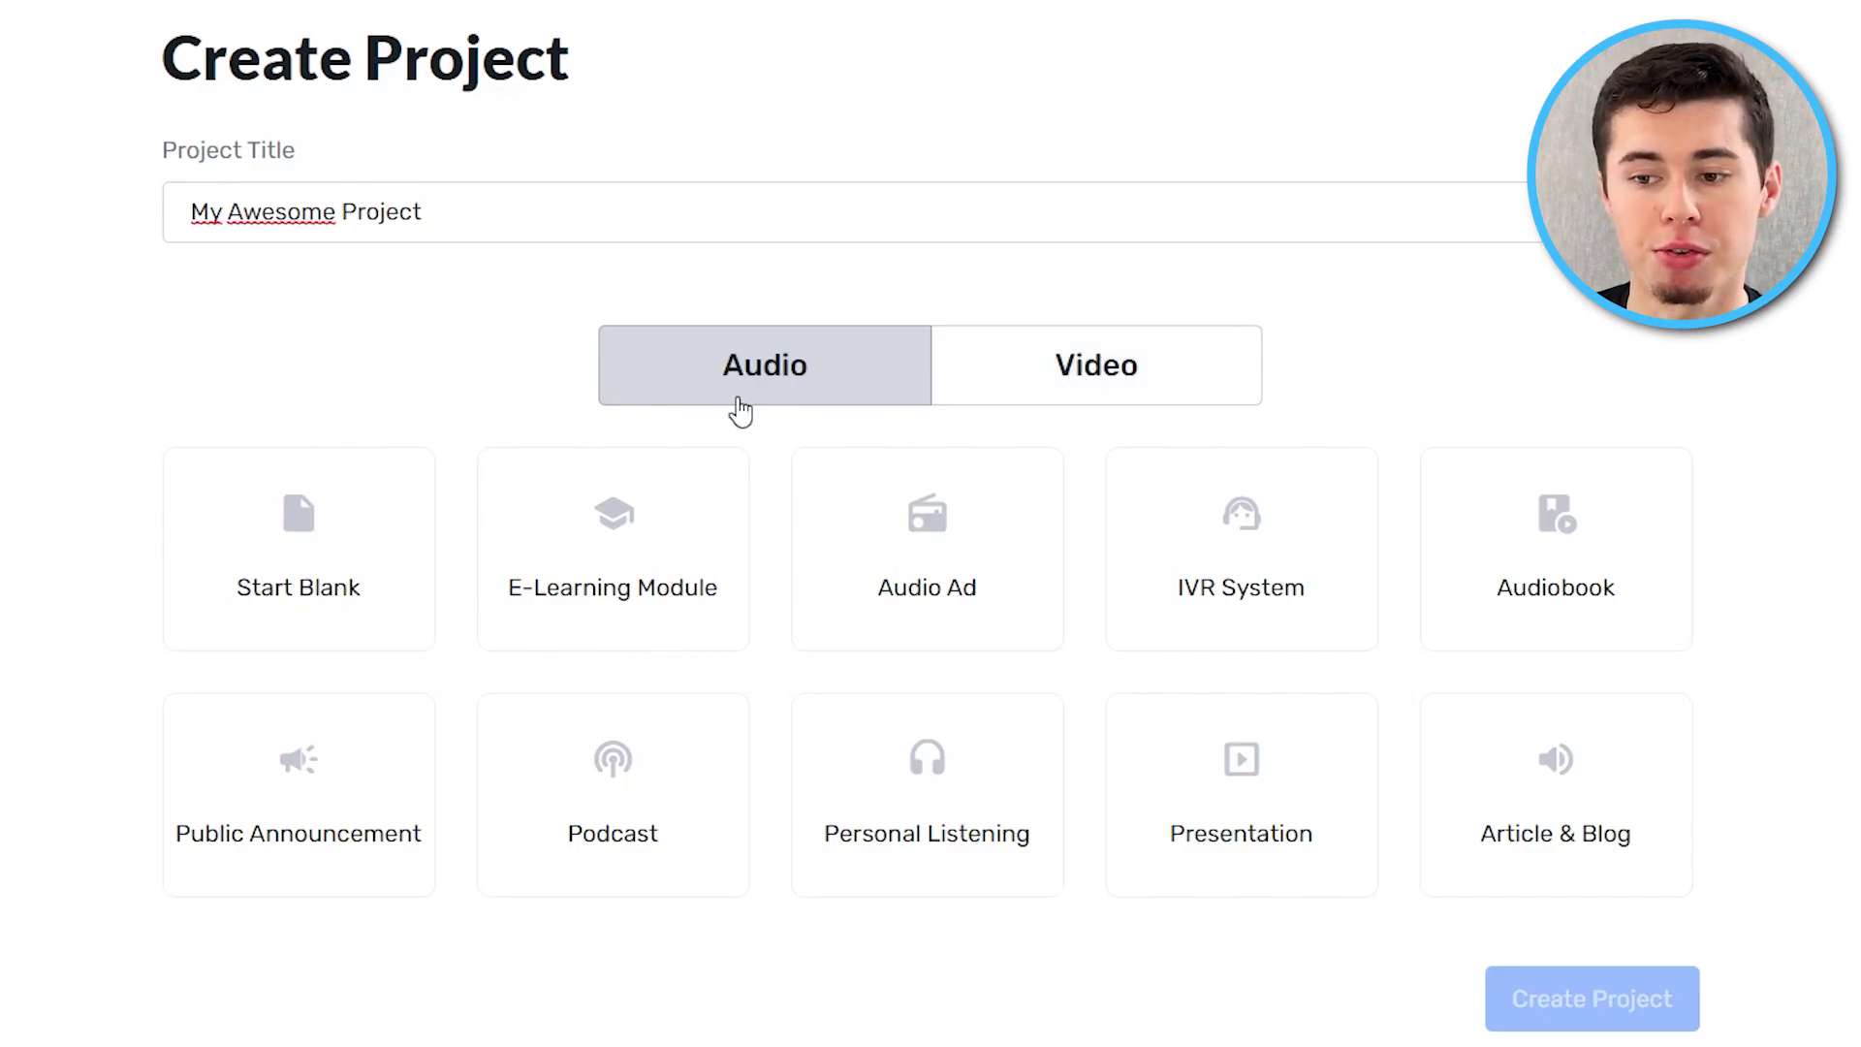
left_click(360, 551)
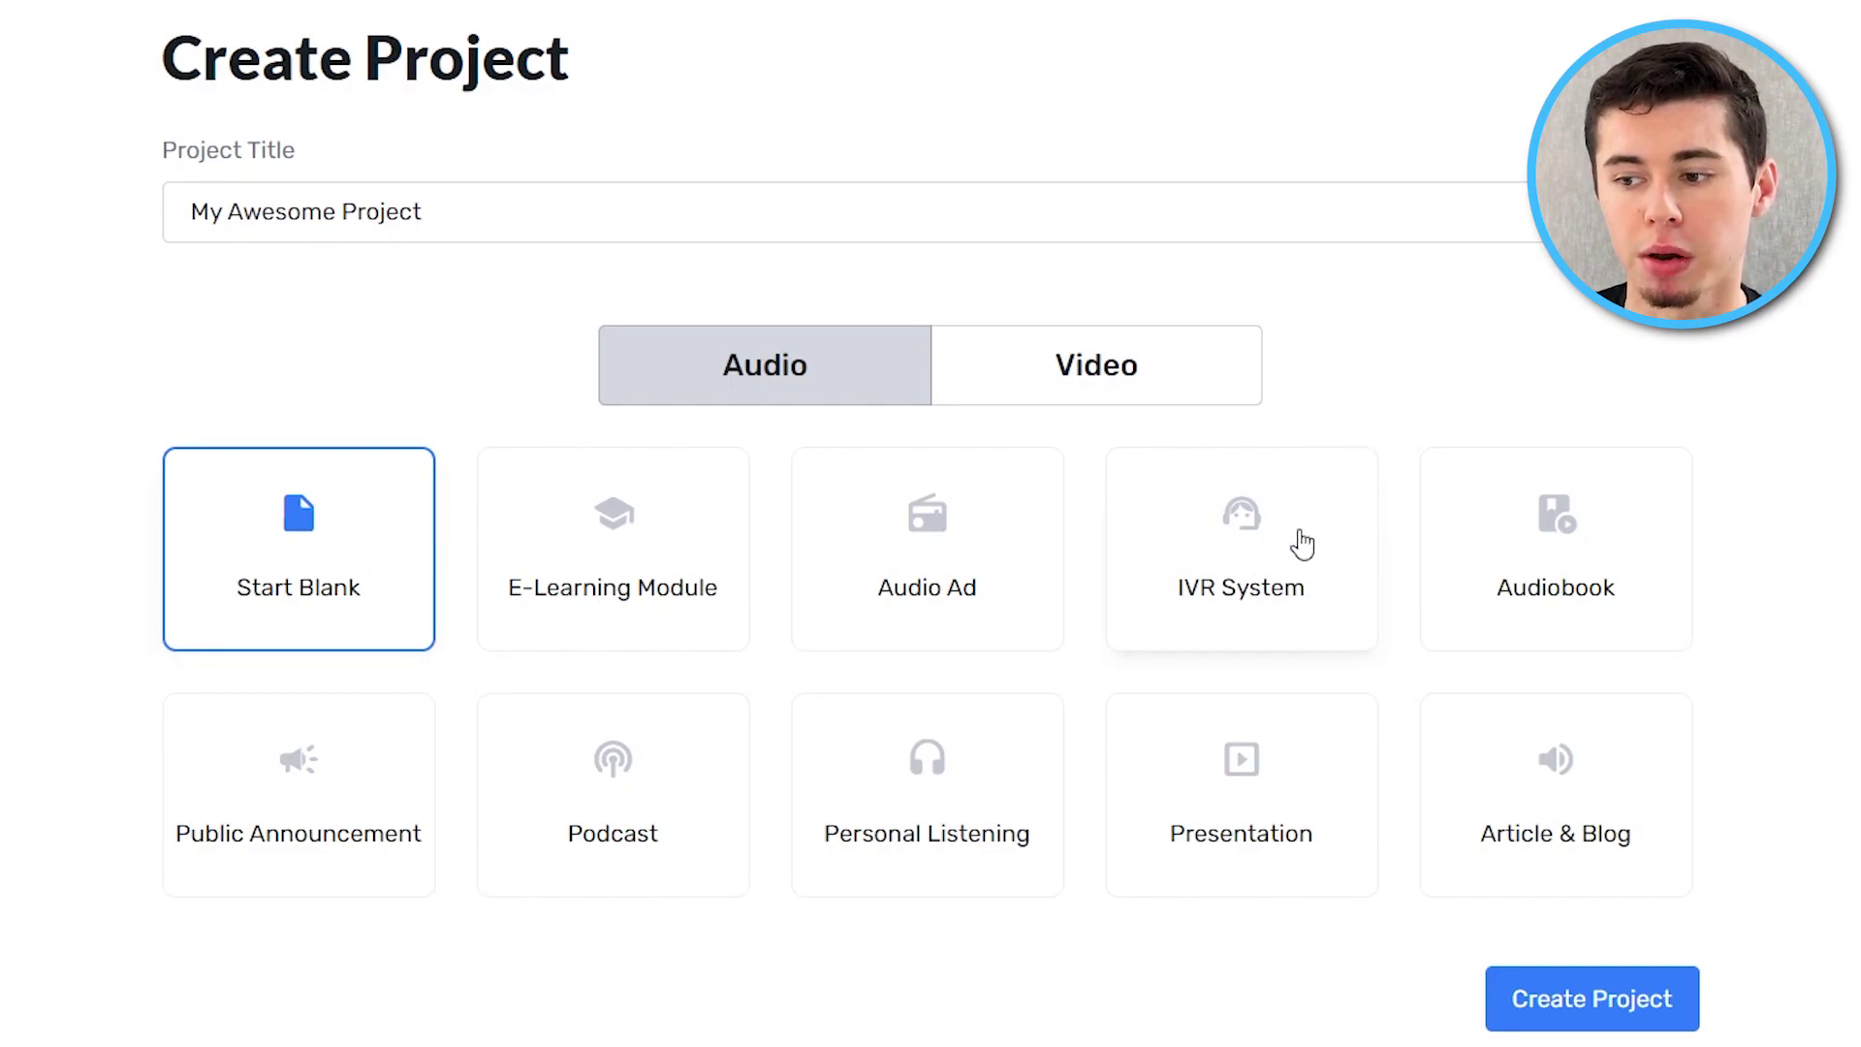
left_click(1281, 791)
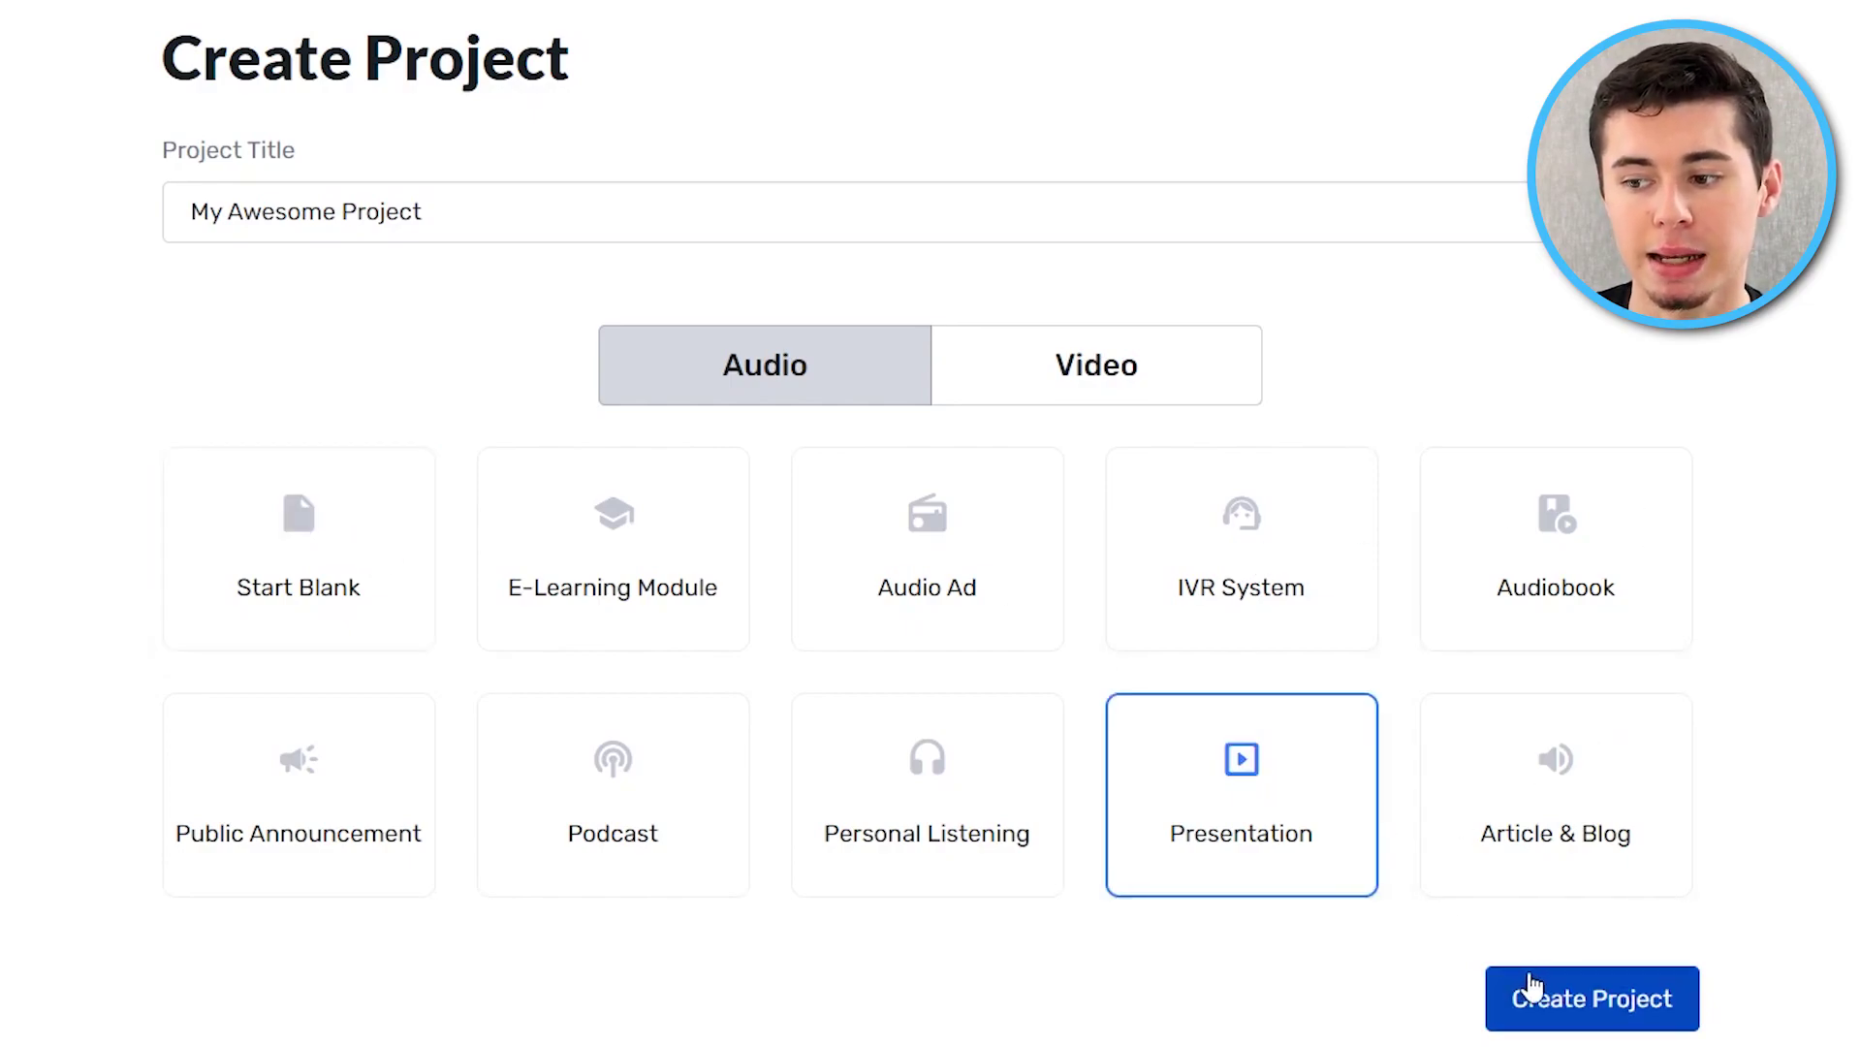
left_click(349, 533)
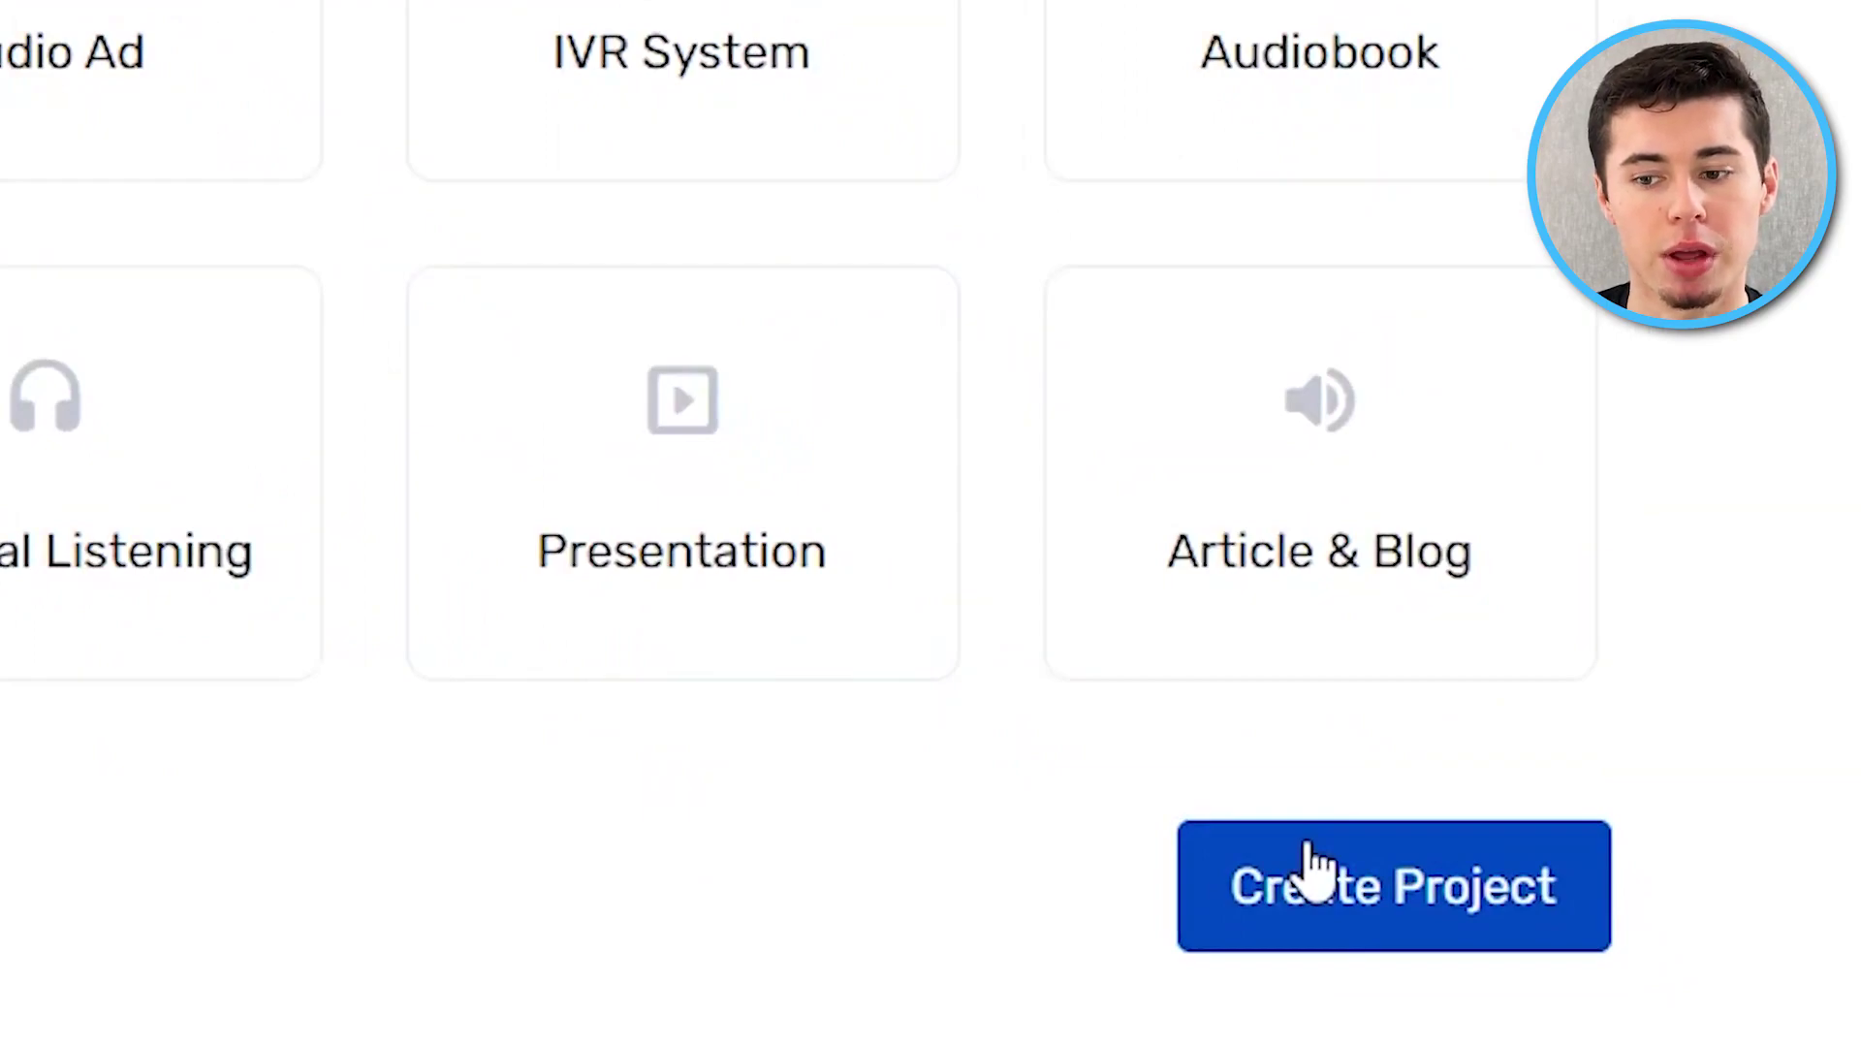
left_click(1317, 873)
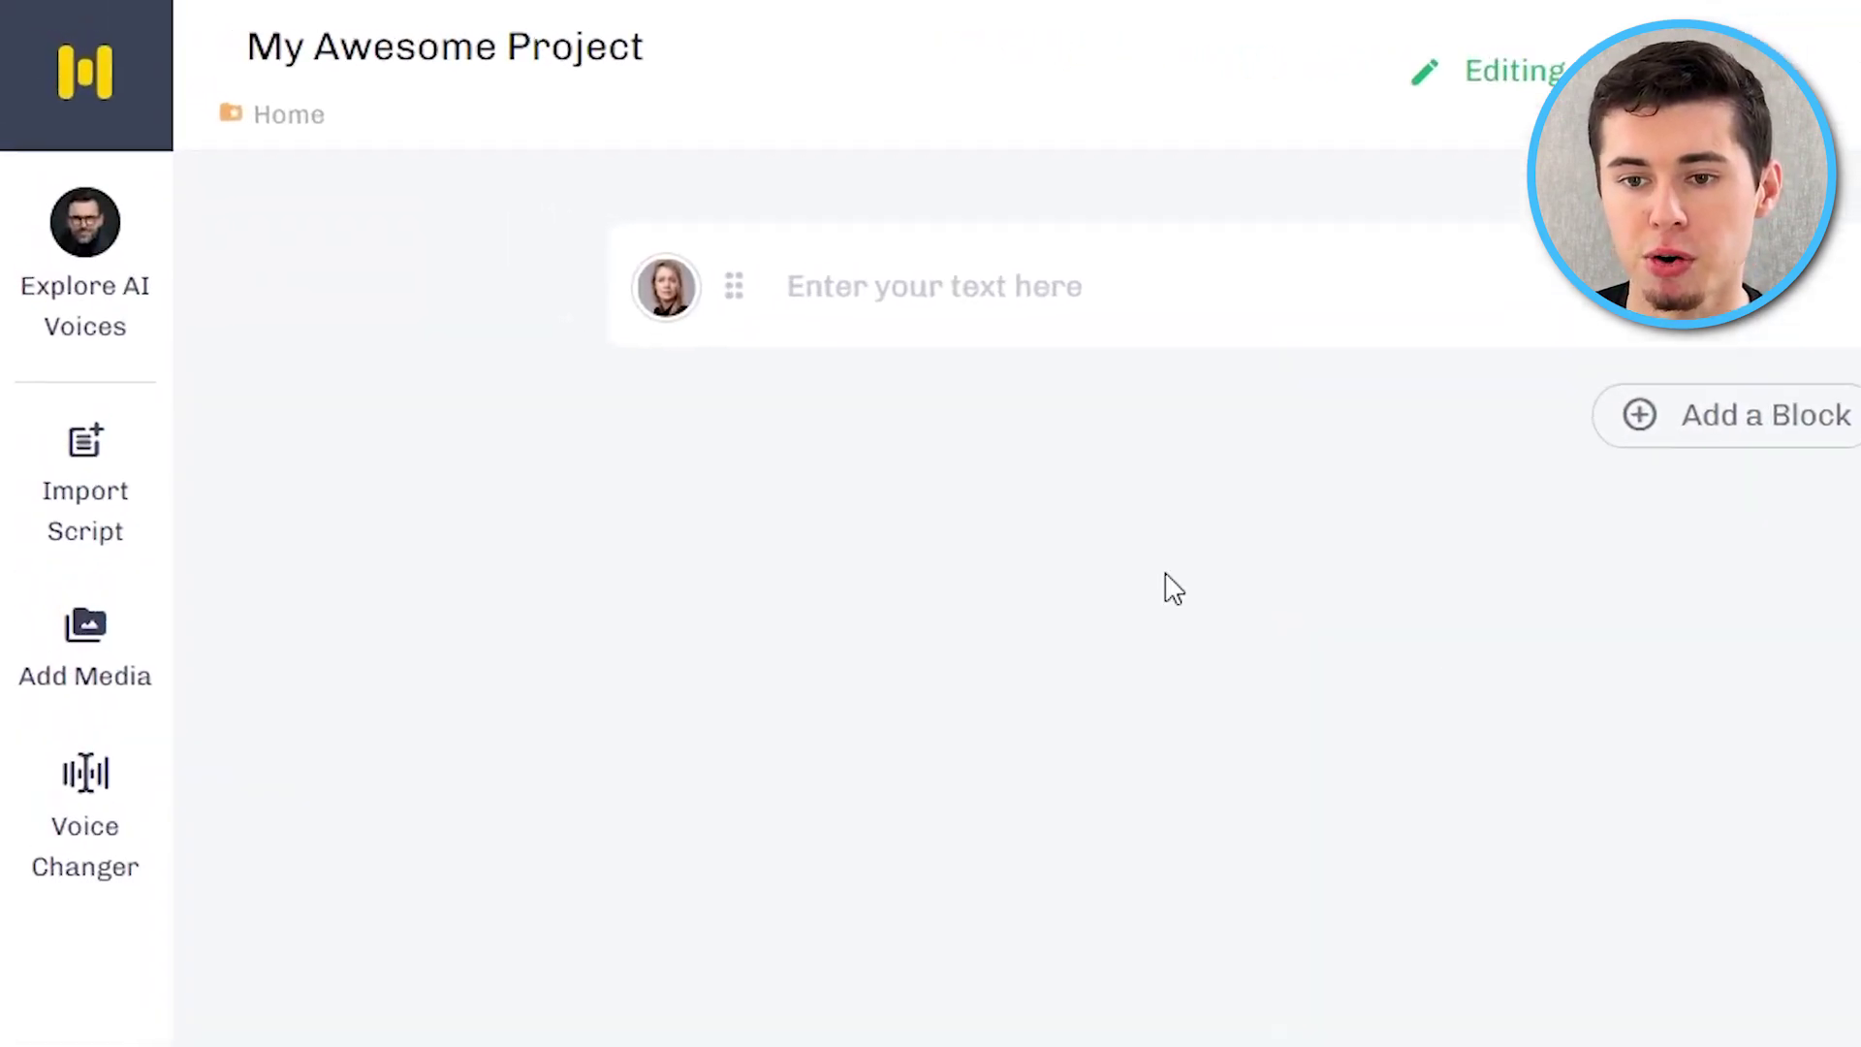
Browse the voice library's languages and show only female English - US & Canada voices.
left_click(86, 170)
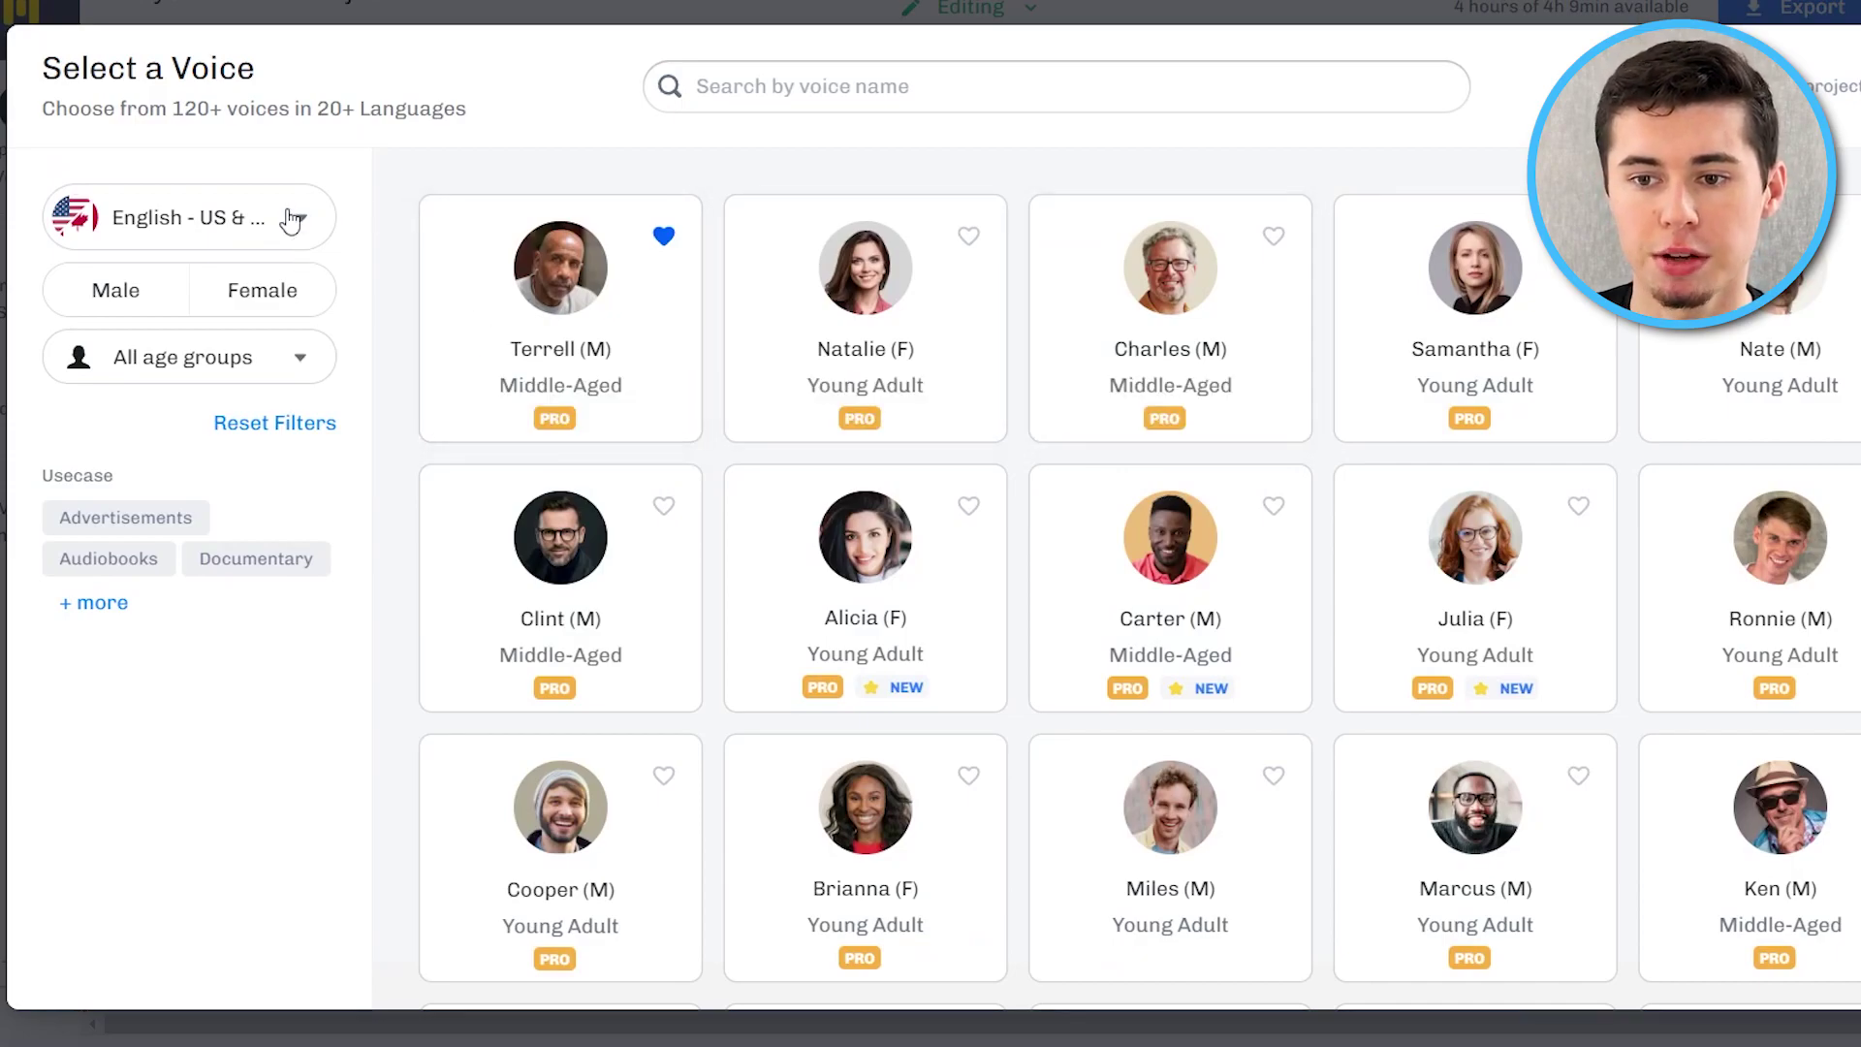
left_click(291, 218)
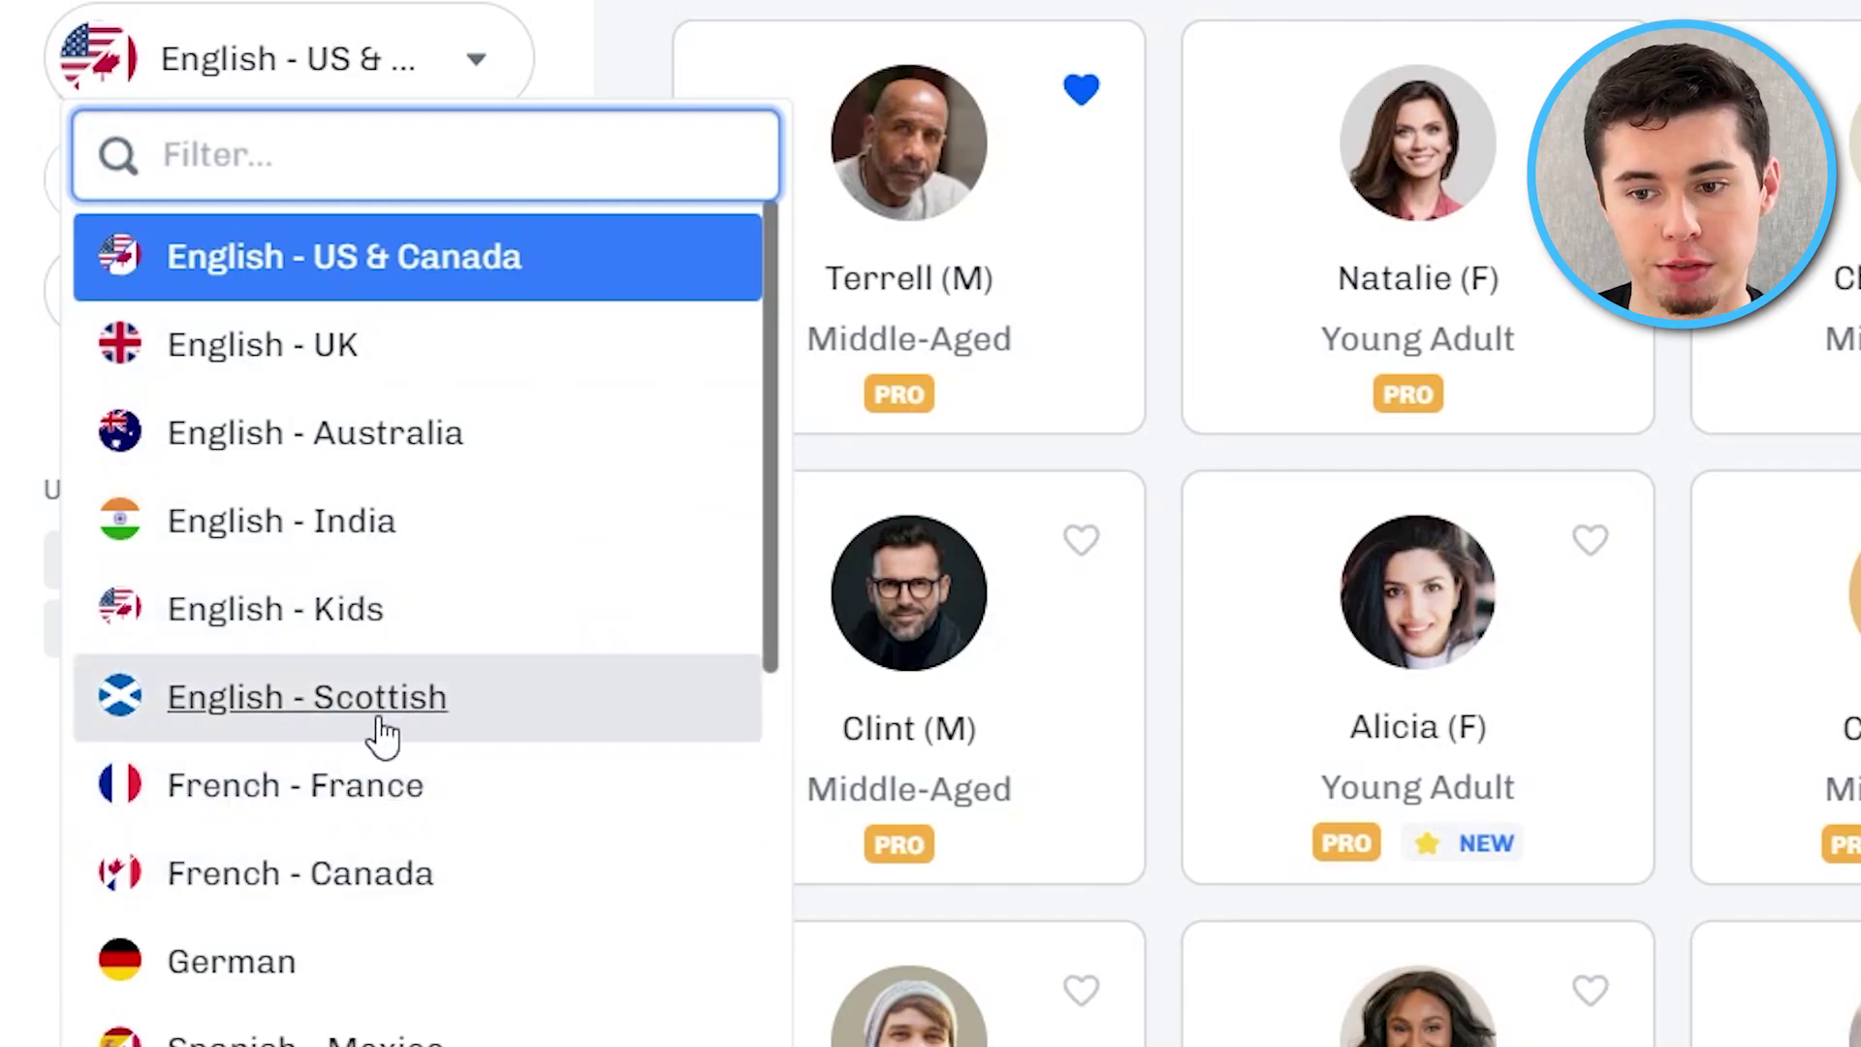
scroll(491, 632, "down", 10)
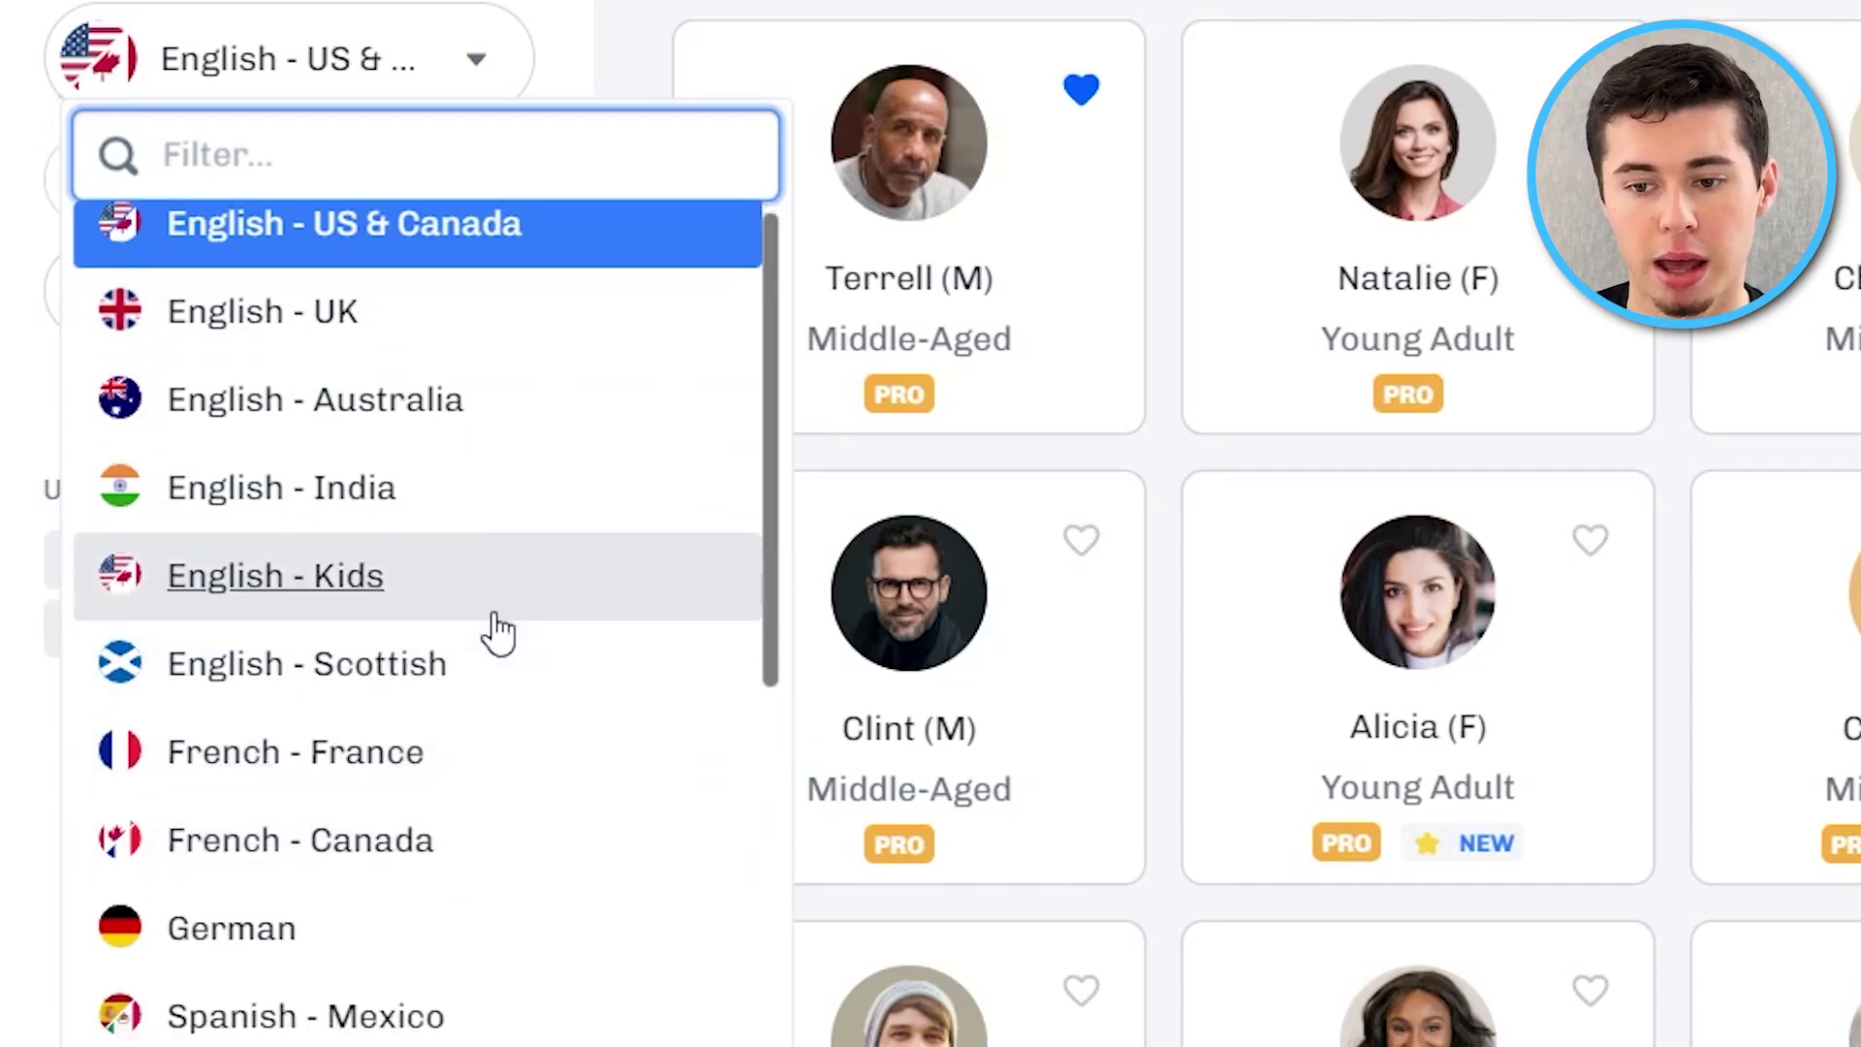
scroll(490, 632, "down", 5)
scroll(499, 632, "down", 1)
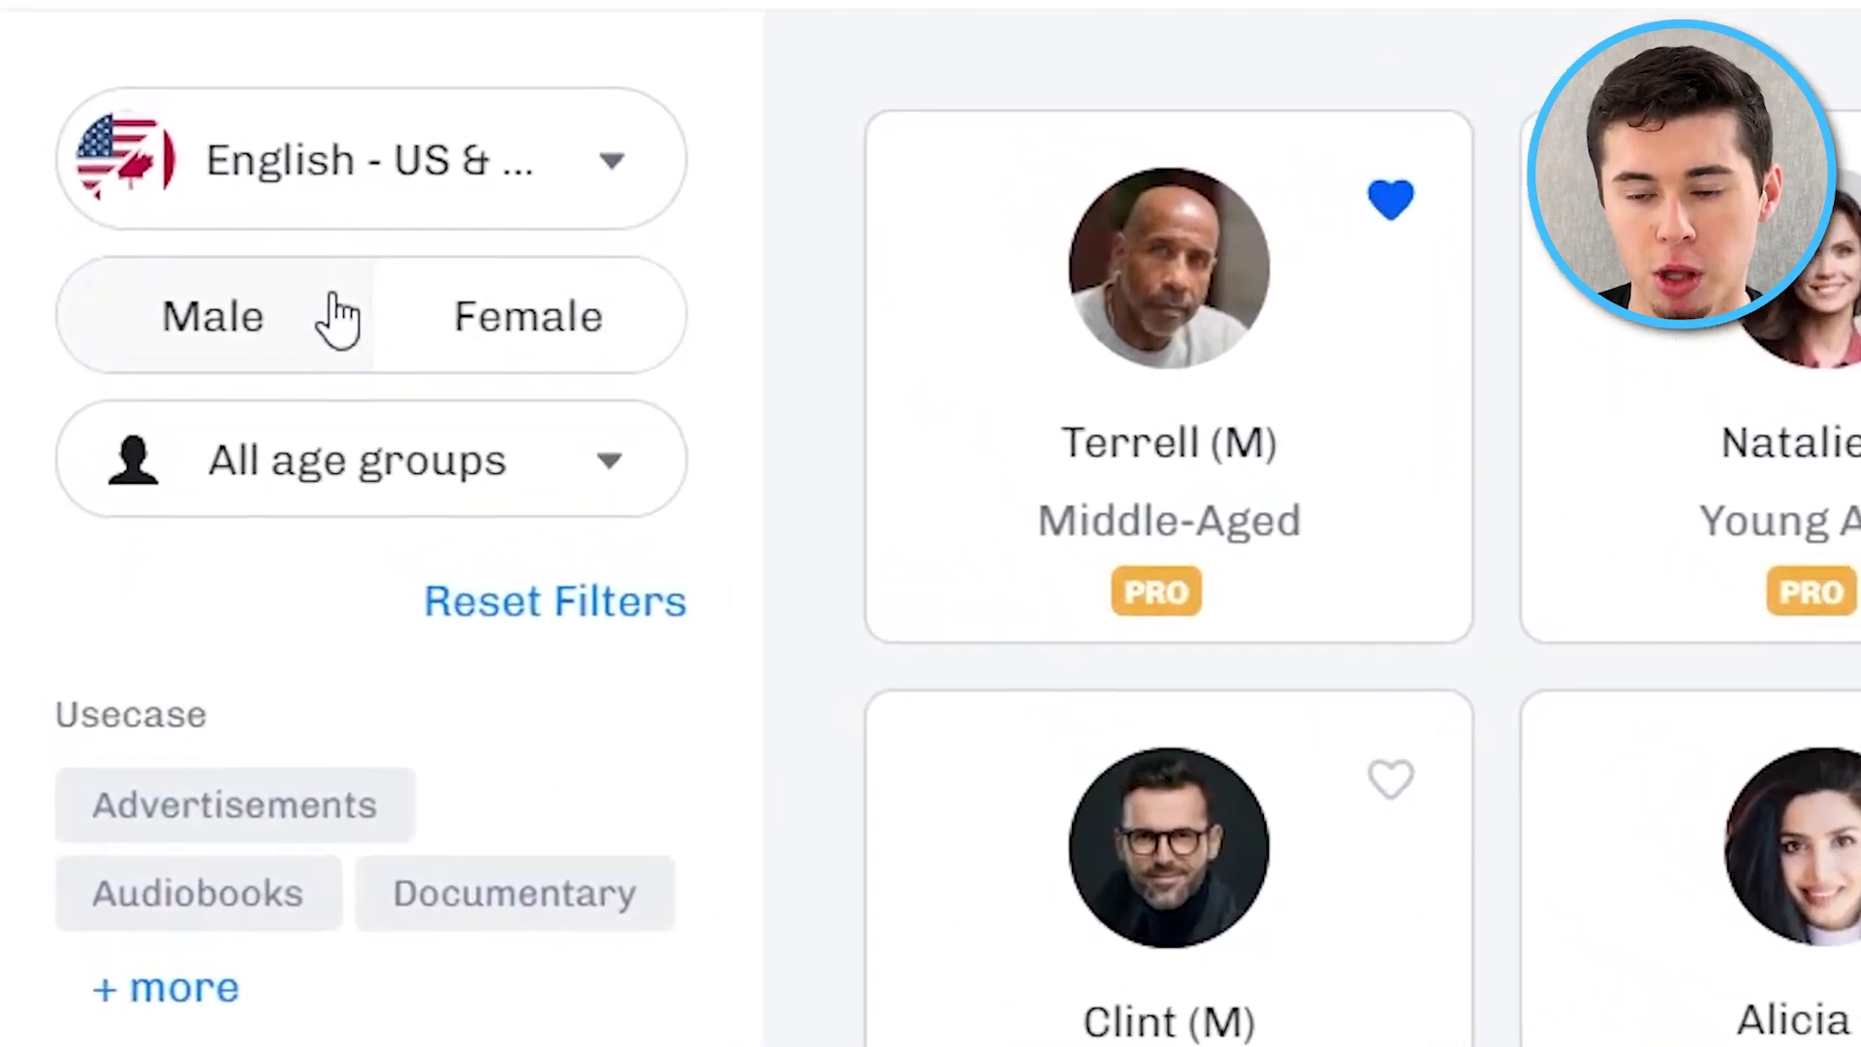
left_click(237, 354)
left_click(606, 369)
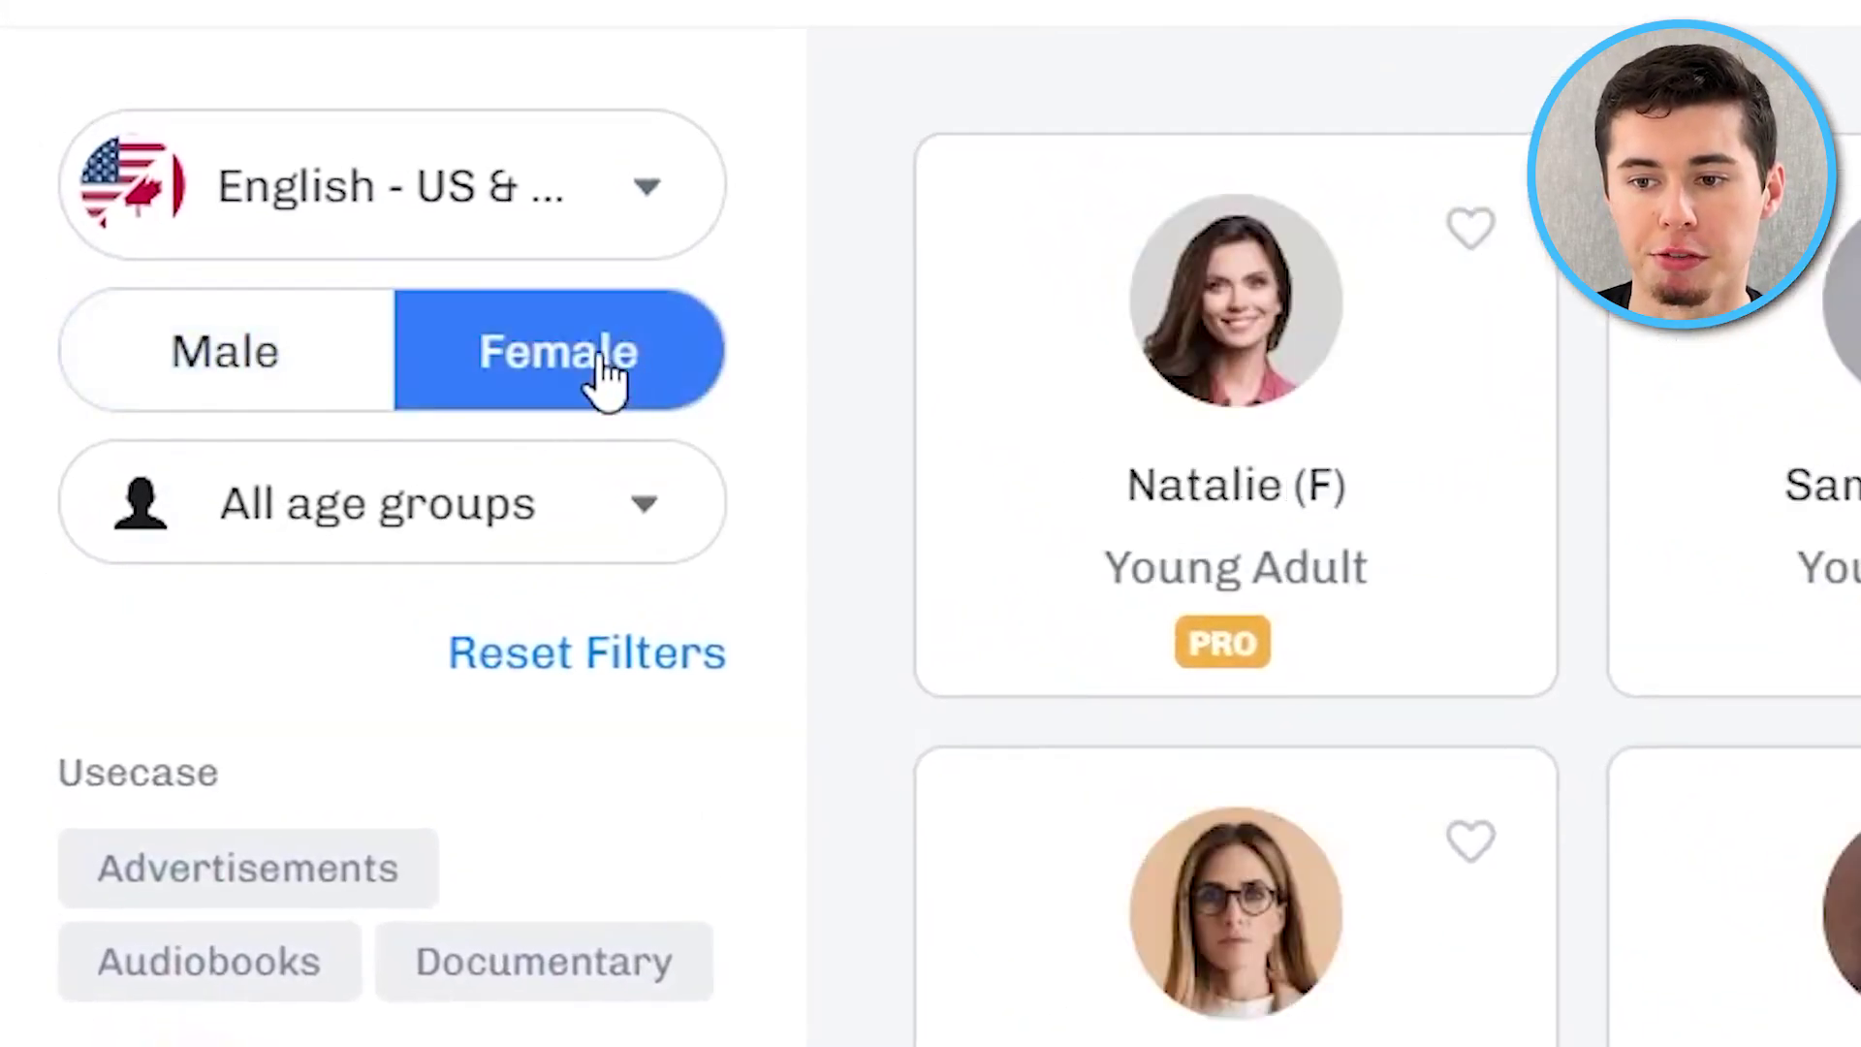
Clear the gender filter and preview the Terrell, Natalie and Michelle voice samples.
left_click(349, 396)
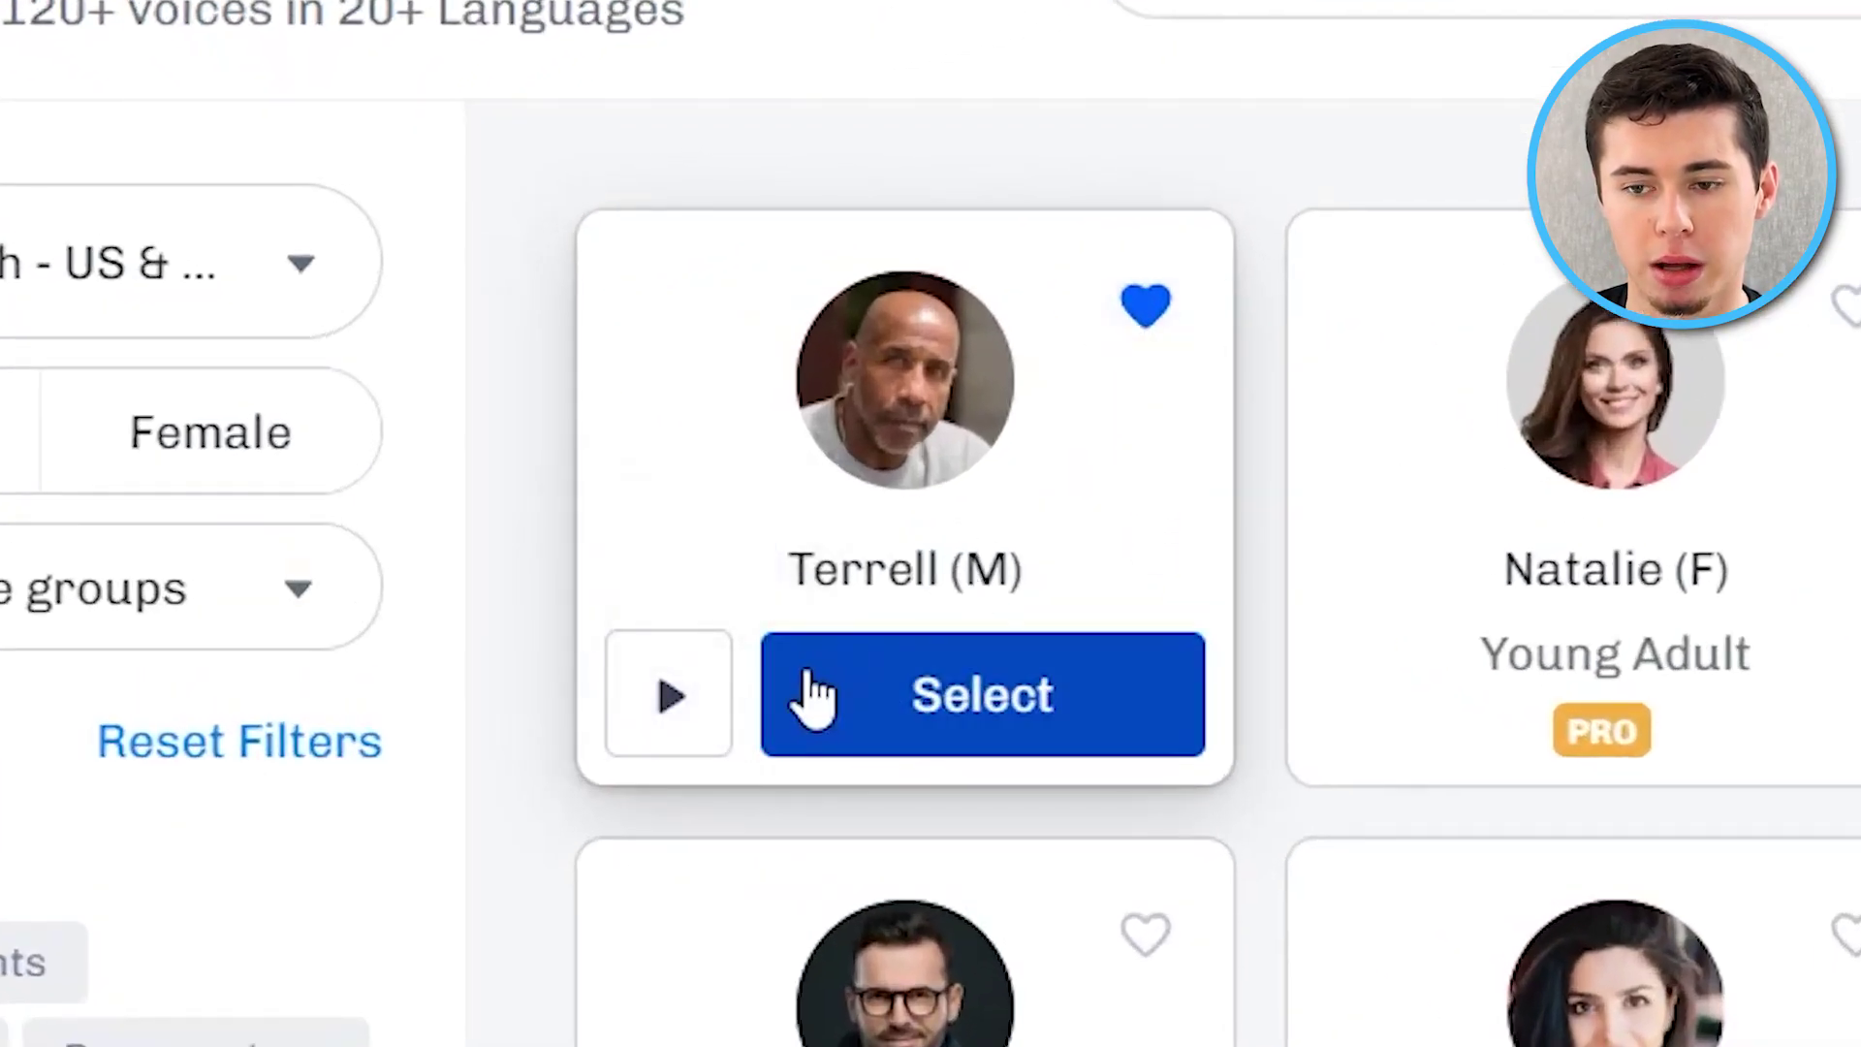
left_click(729, 696)
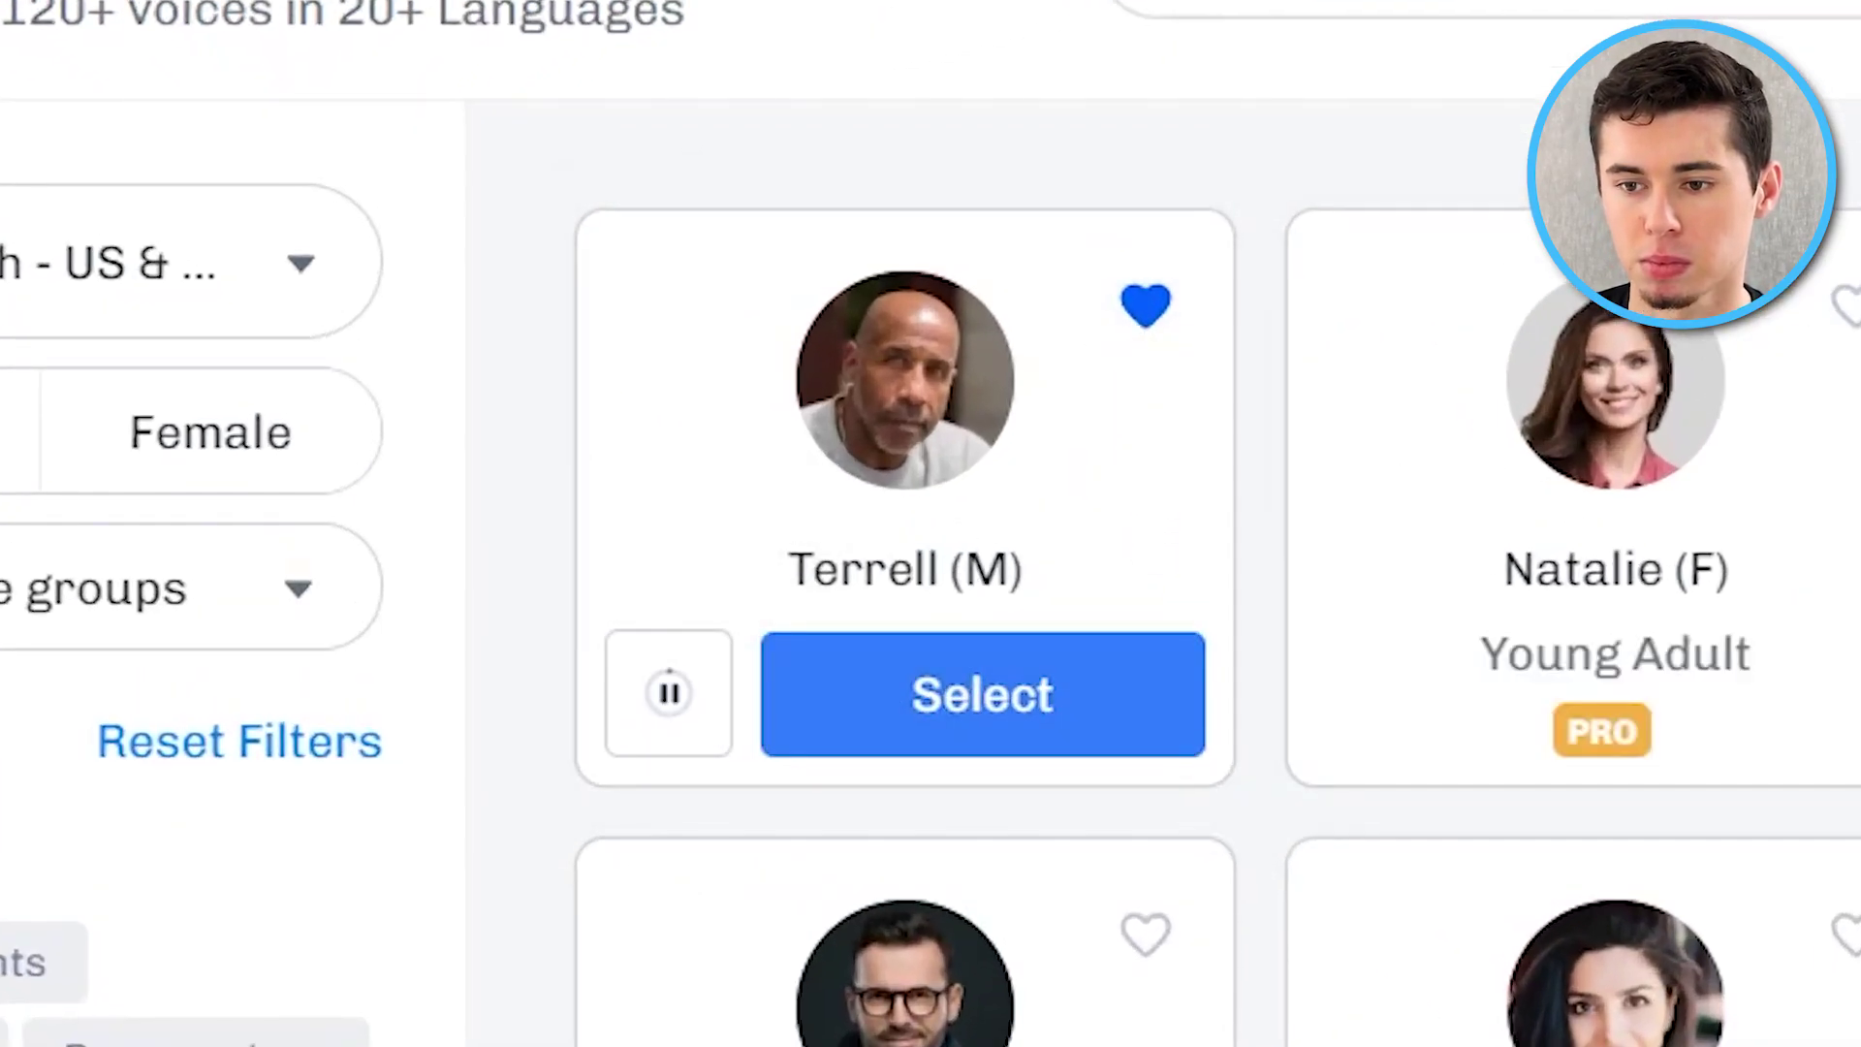
mouse_move(1570, 635)
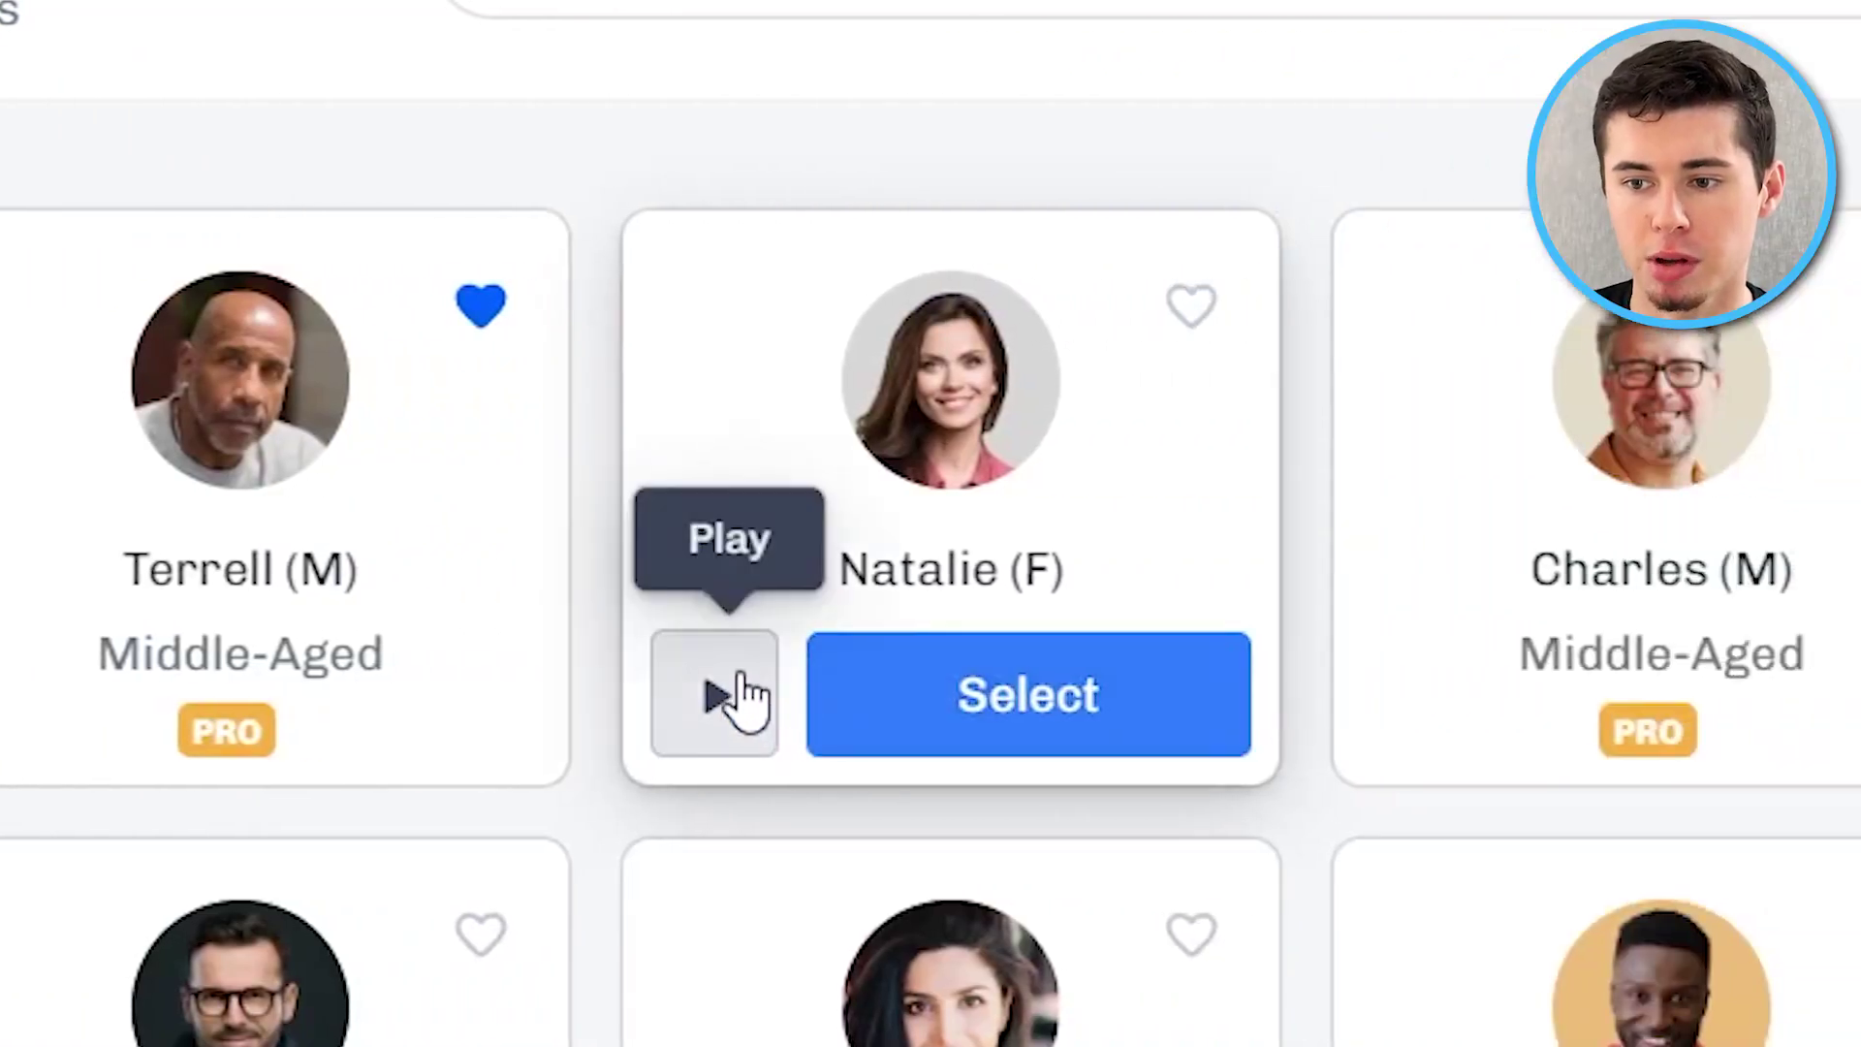
left_click(741, 696)
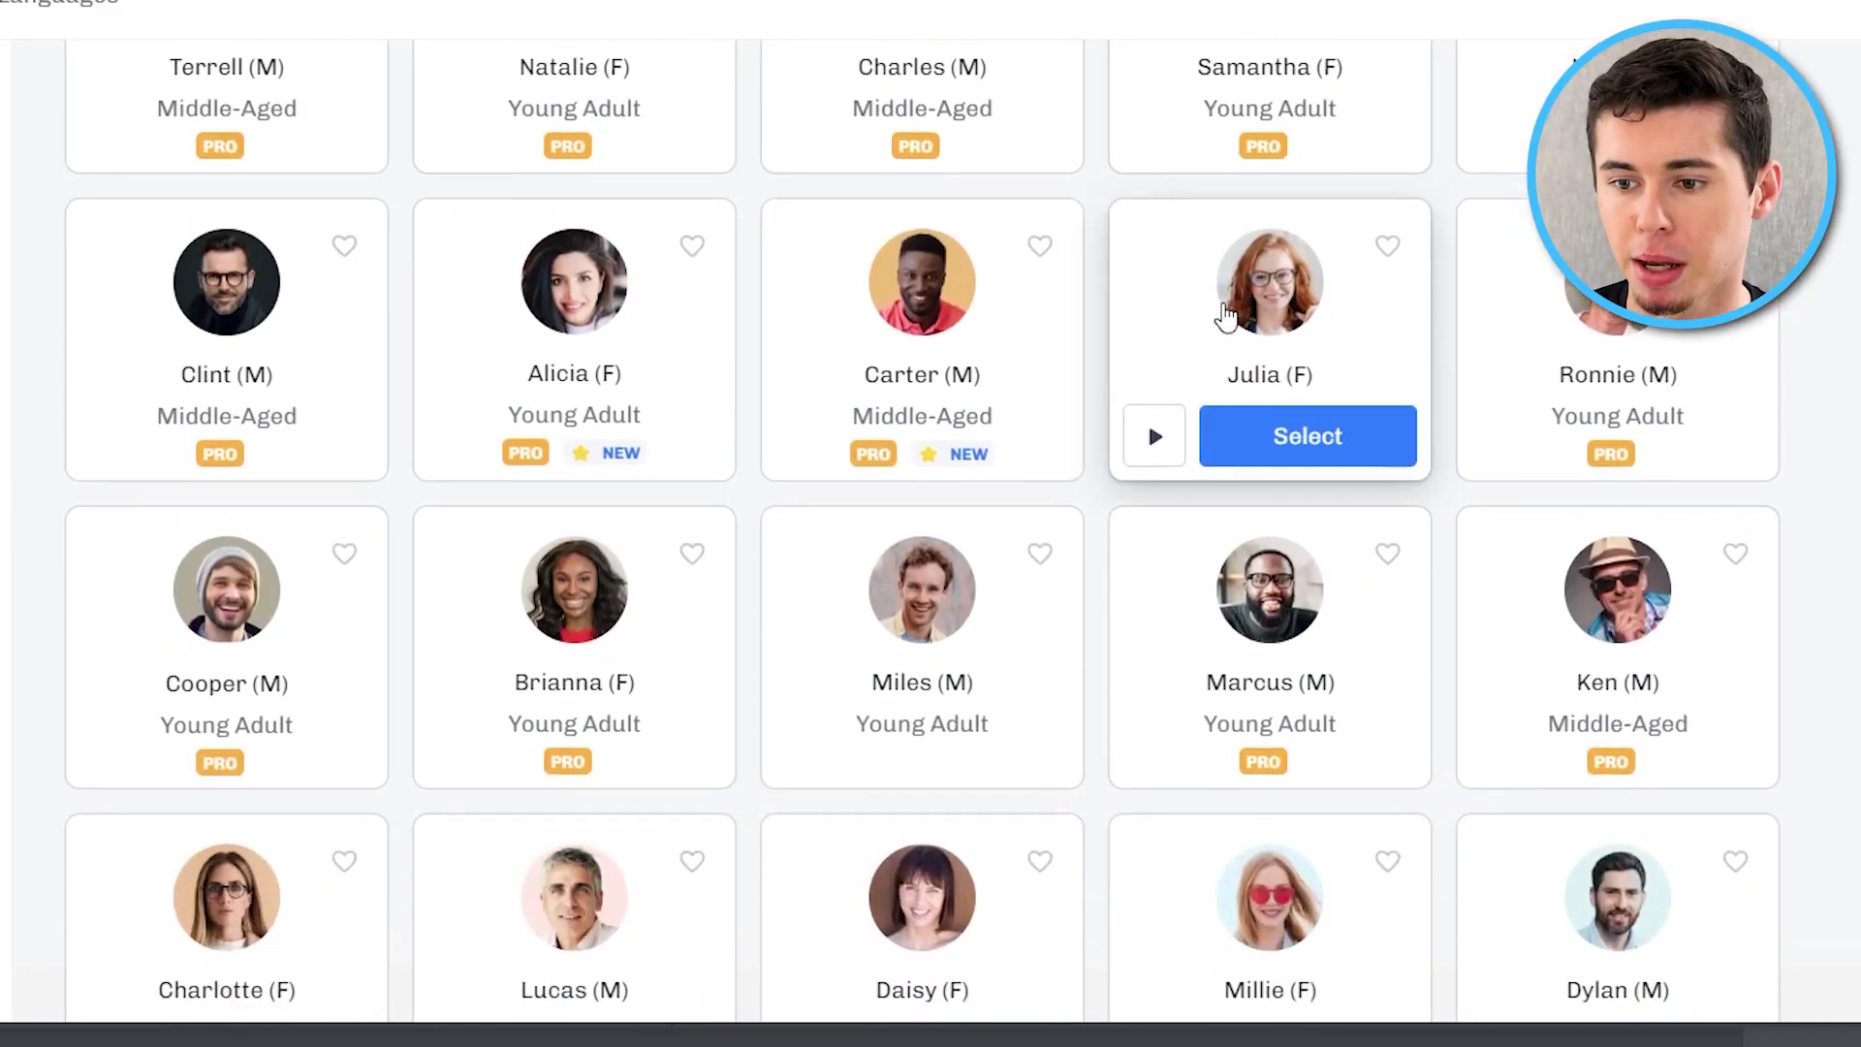
scroll(1147, 340, "down", 7)
mouse_move(607, 730)
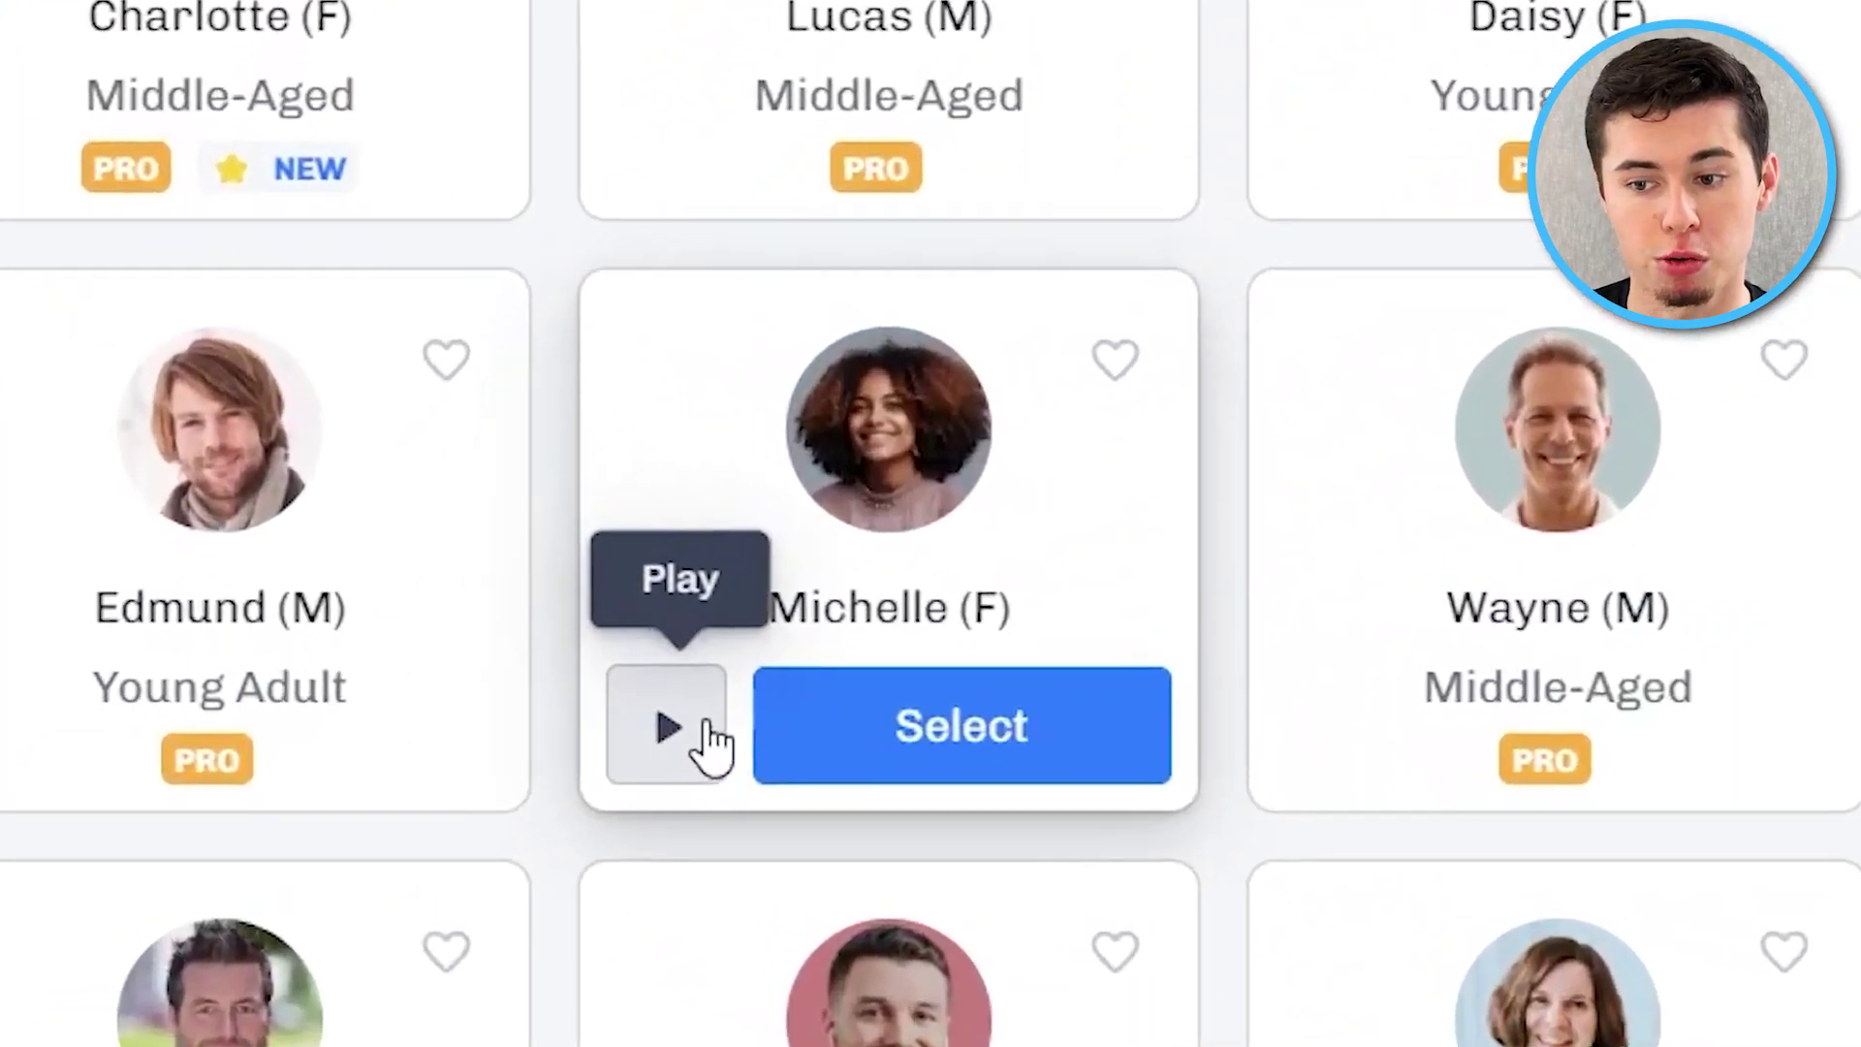
left_click(711, 744)
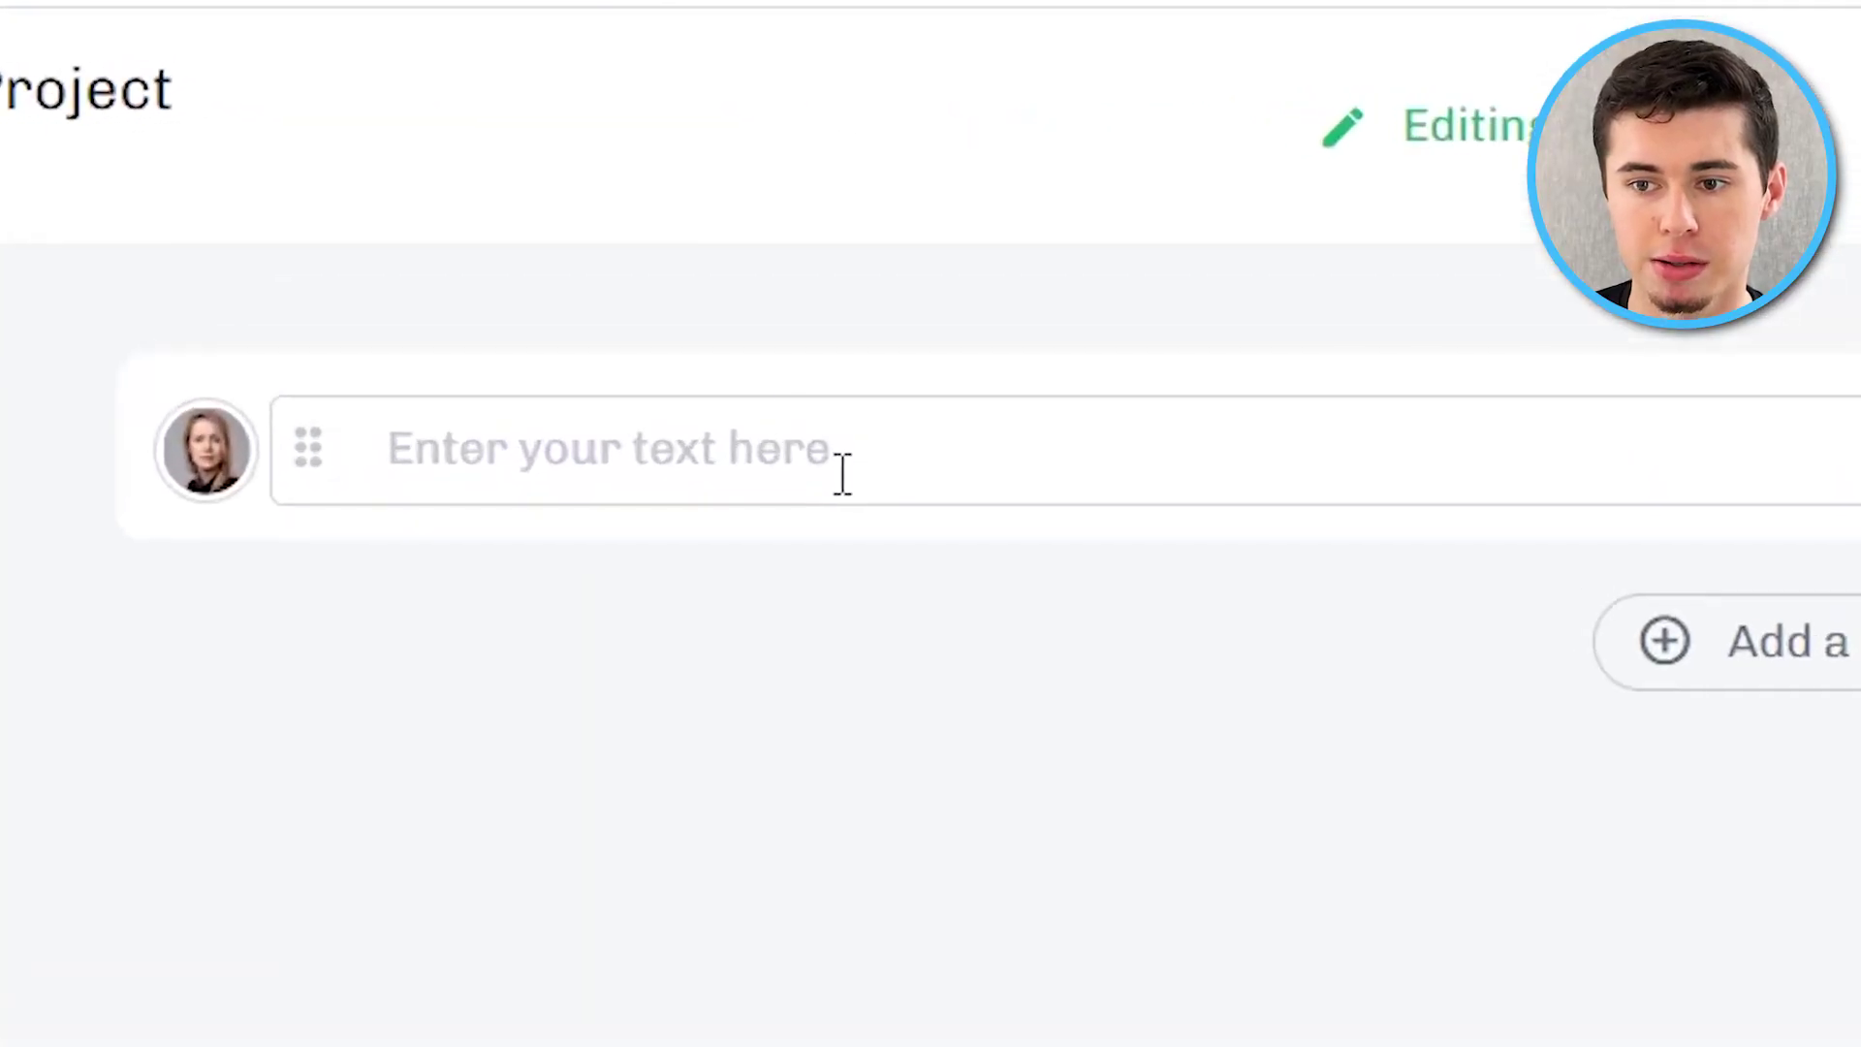
Type 'manually type everything' into the empty Samantha text block.
left_click(922, 421)
type("manually type everything")
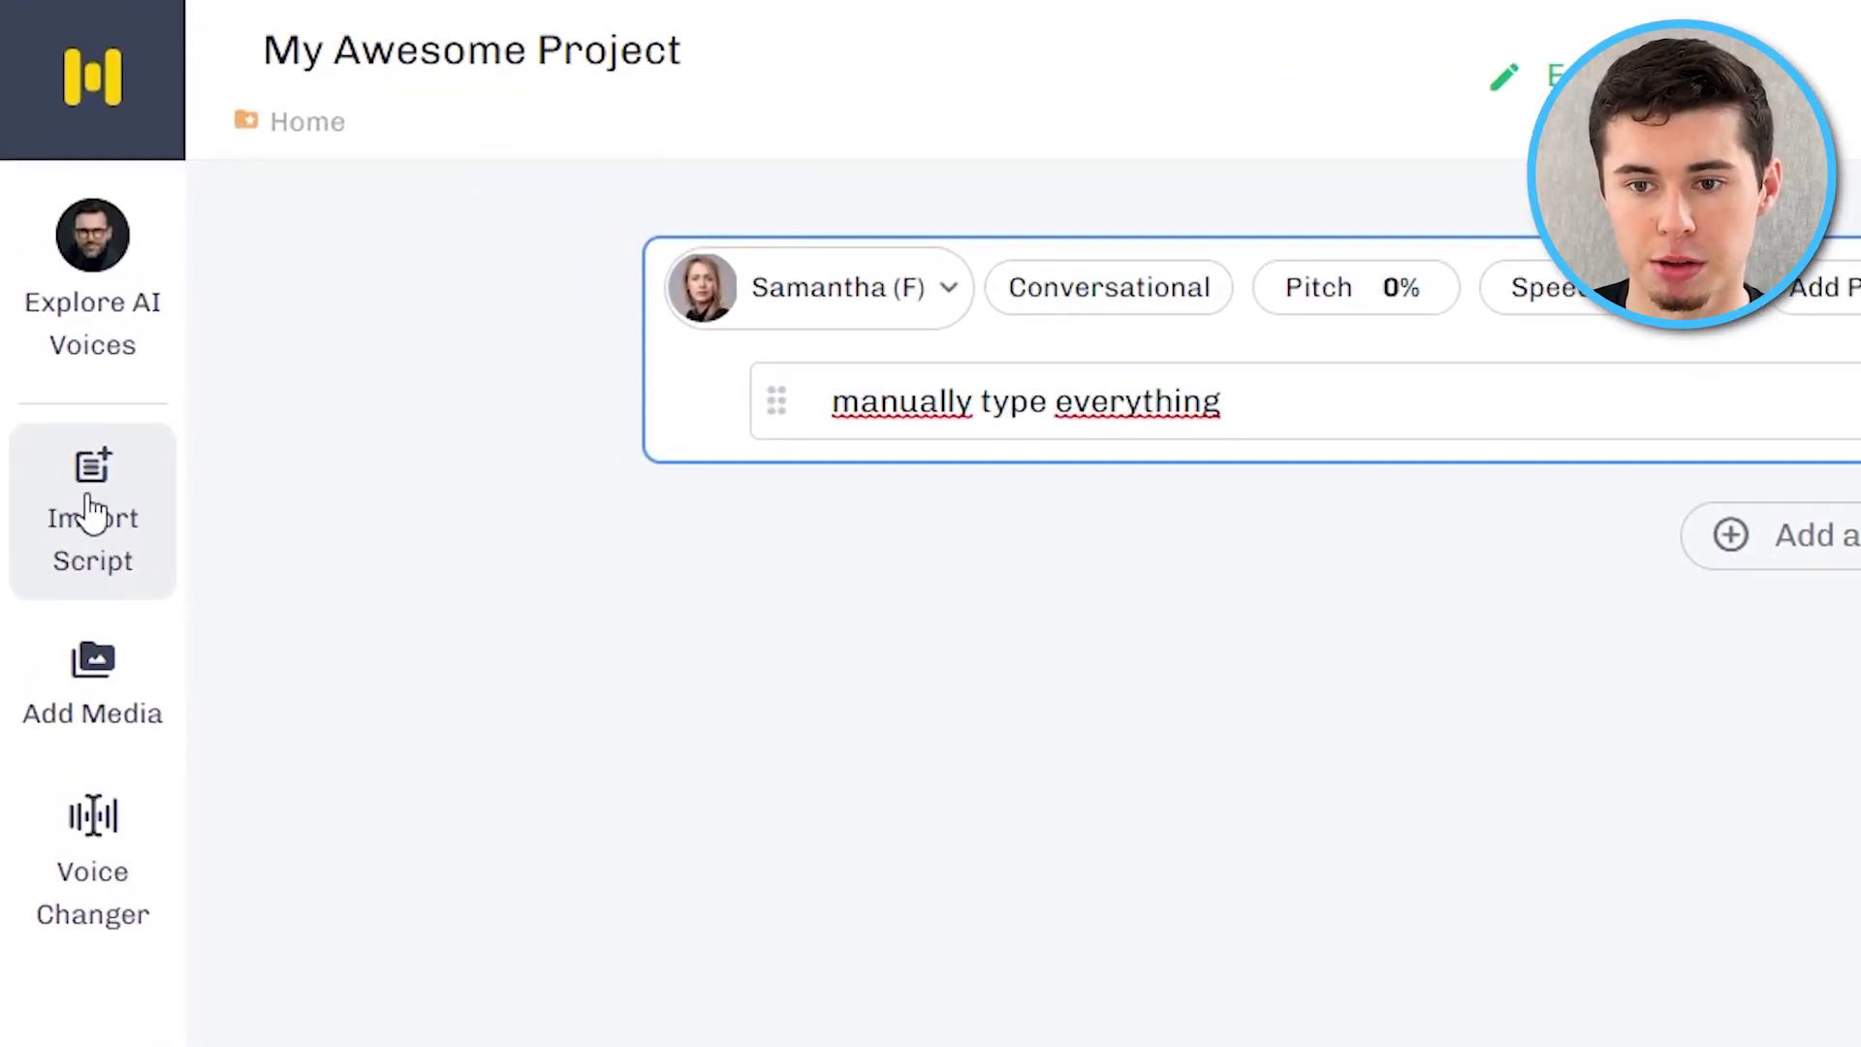
Import the script pictory video.docx, split by sentences.
left_click(90, 511)
left_click(938, 645)
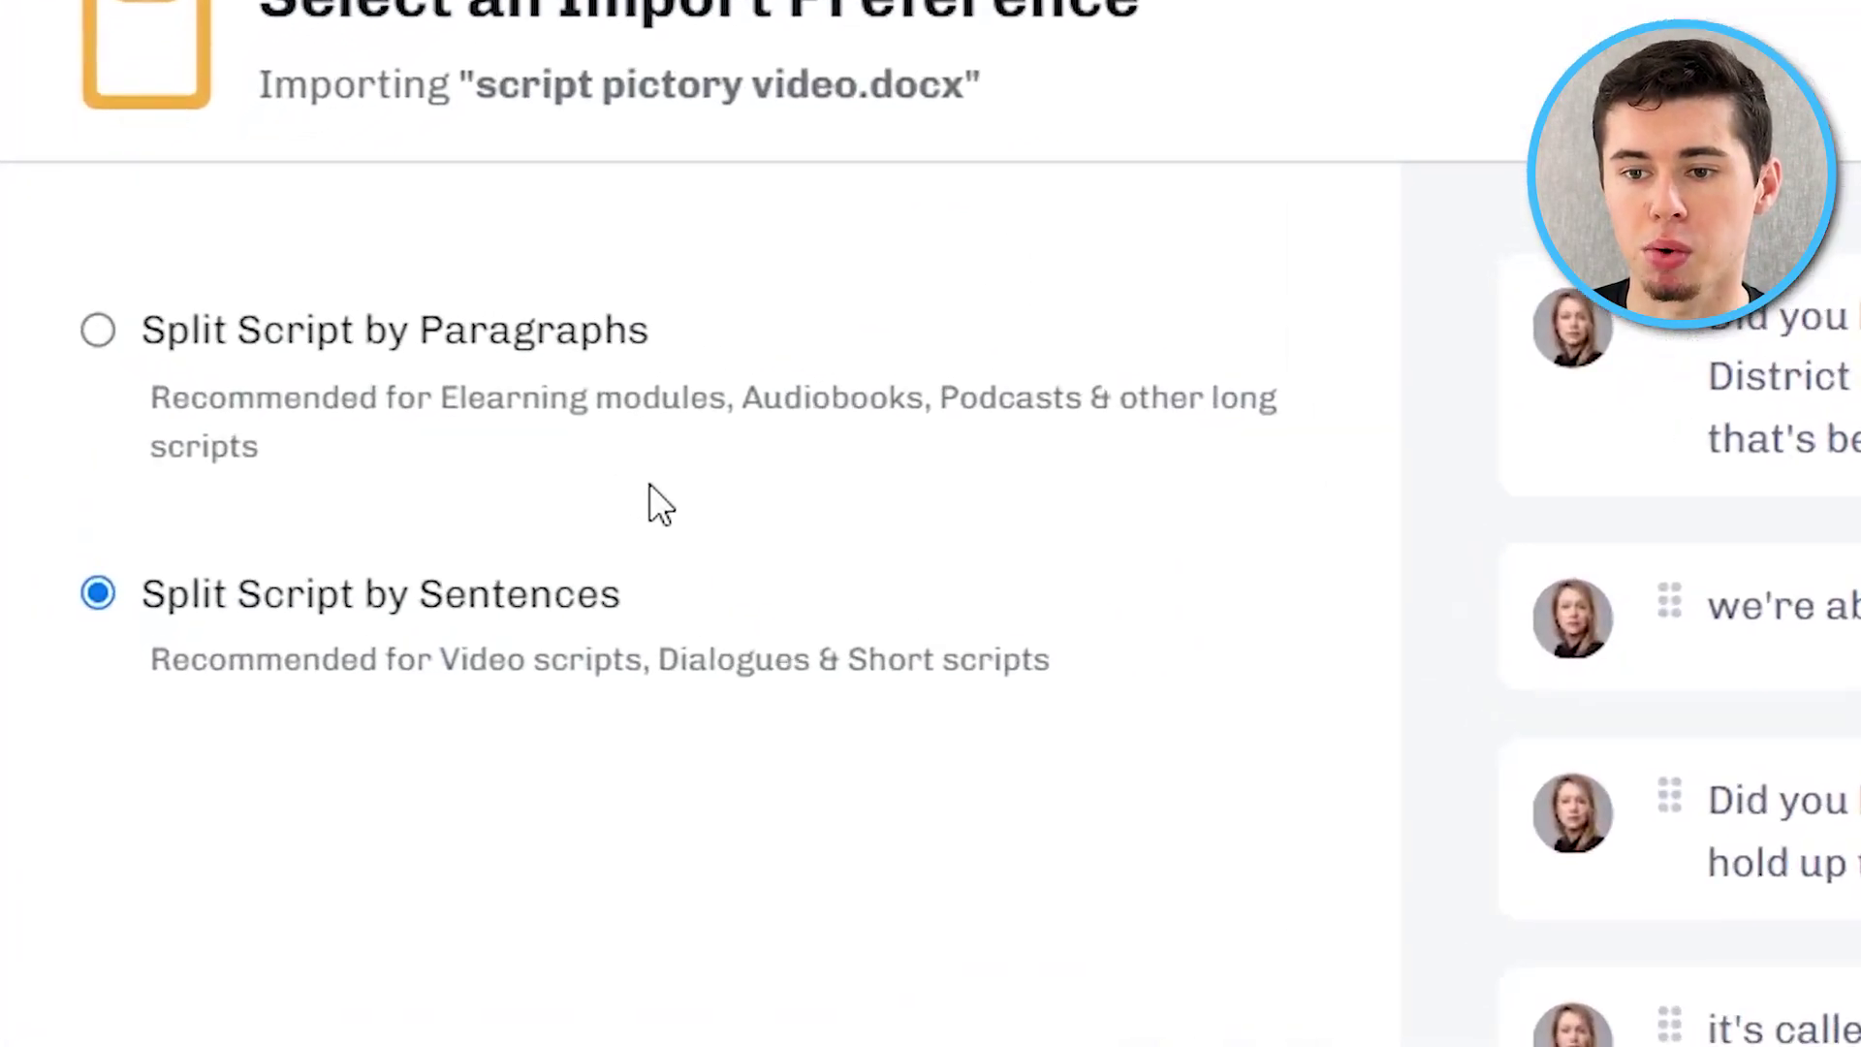
left_click(100, 332)
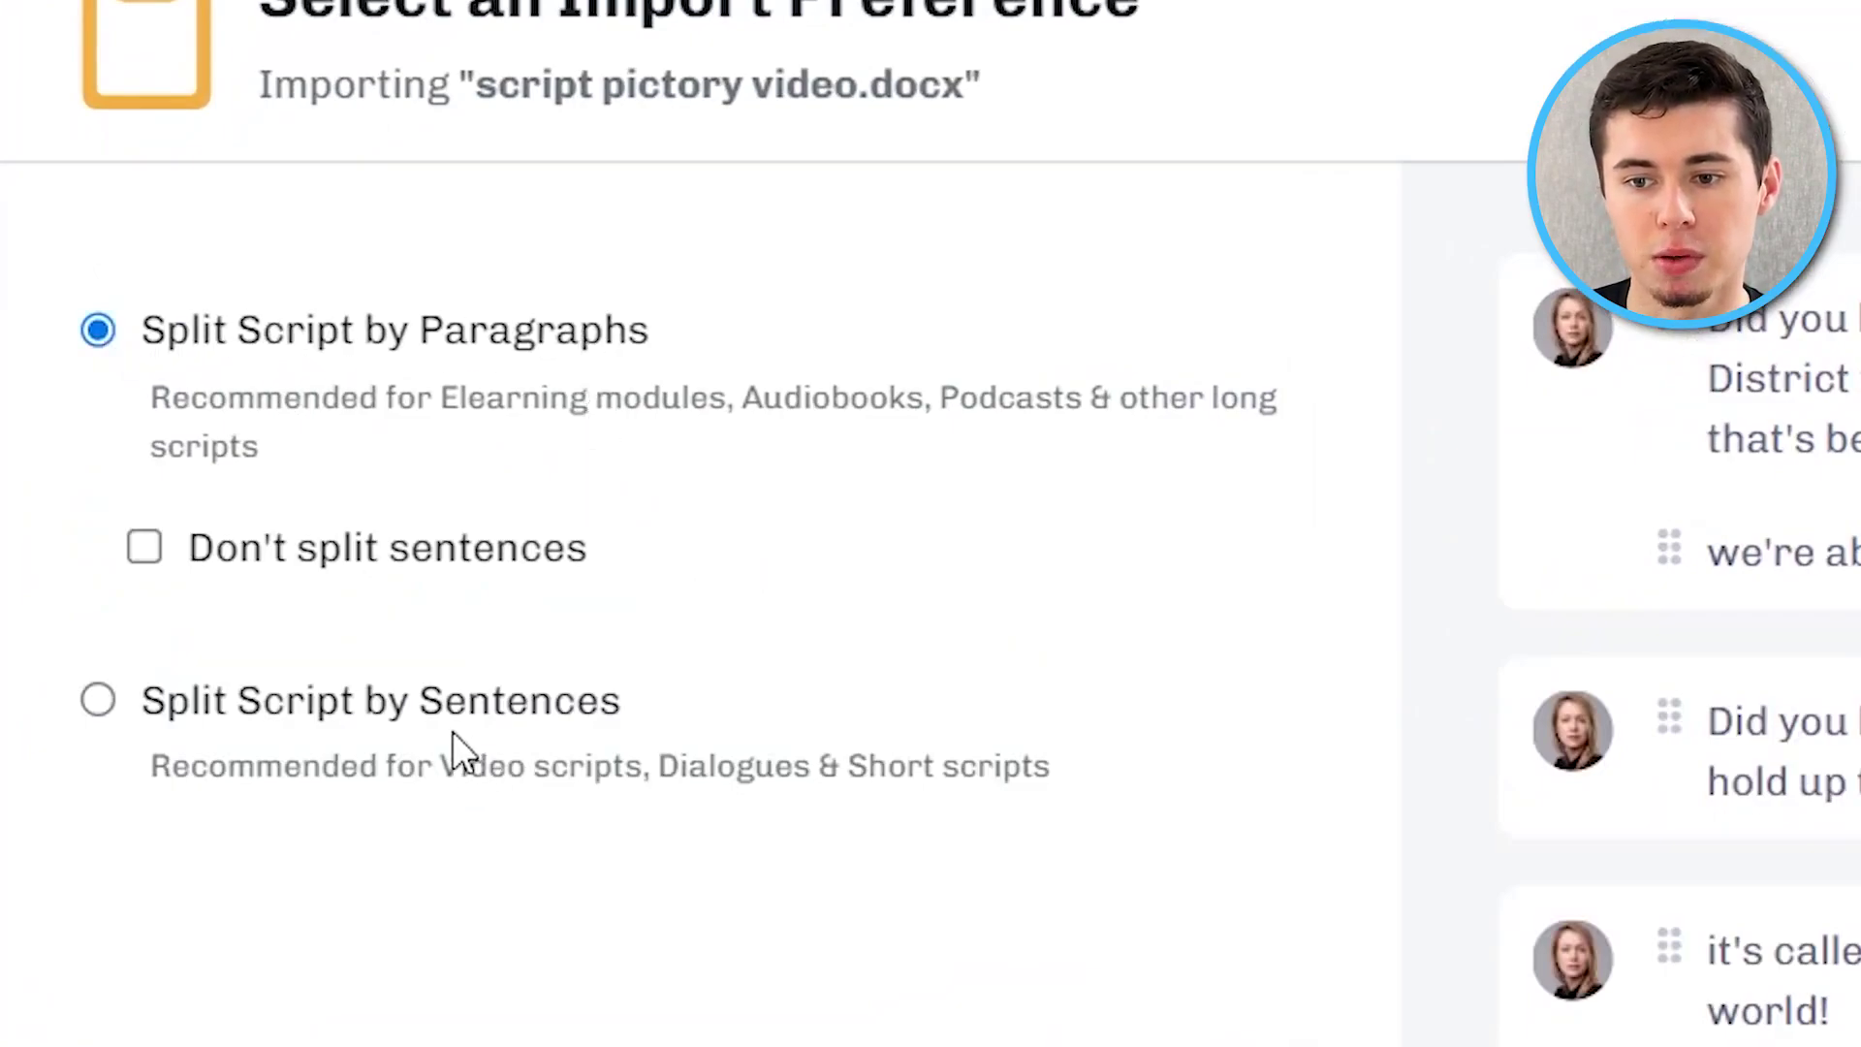
left_click(92, 704)
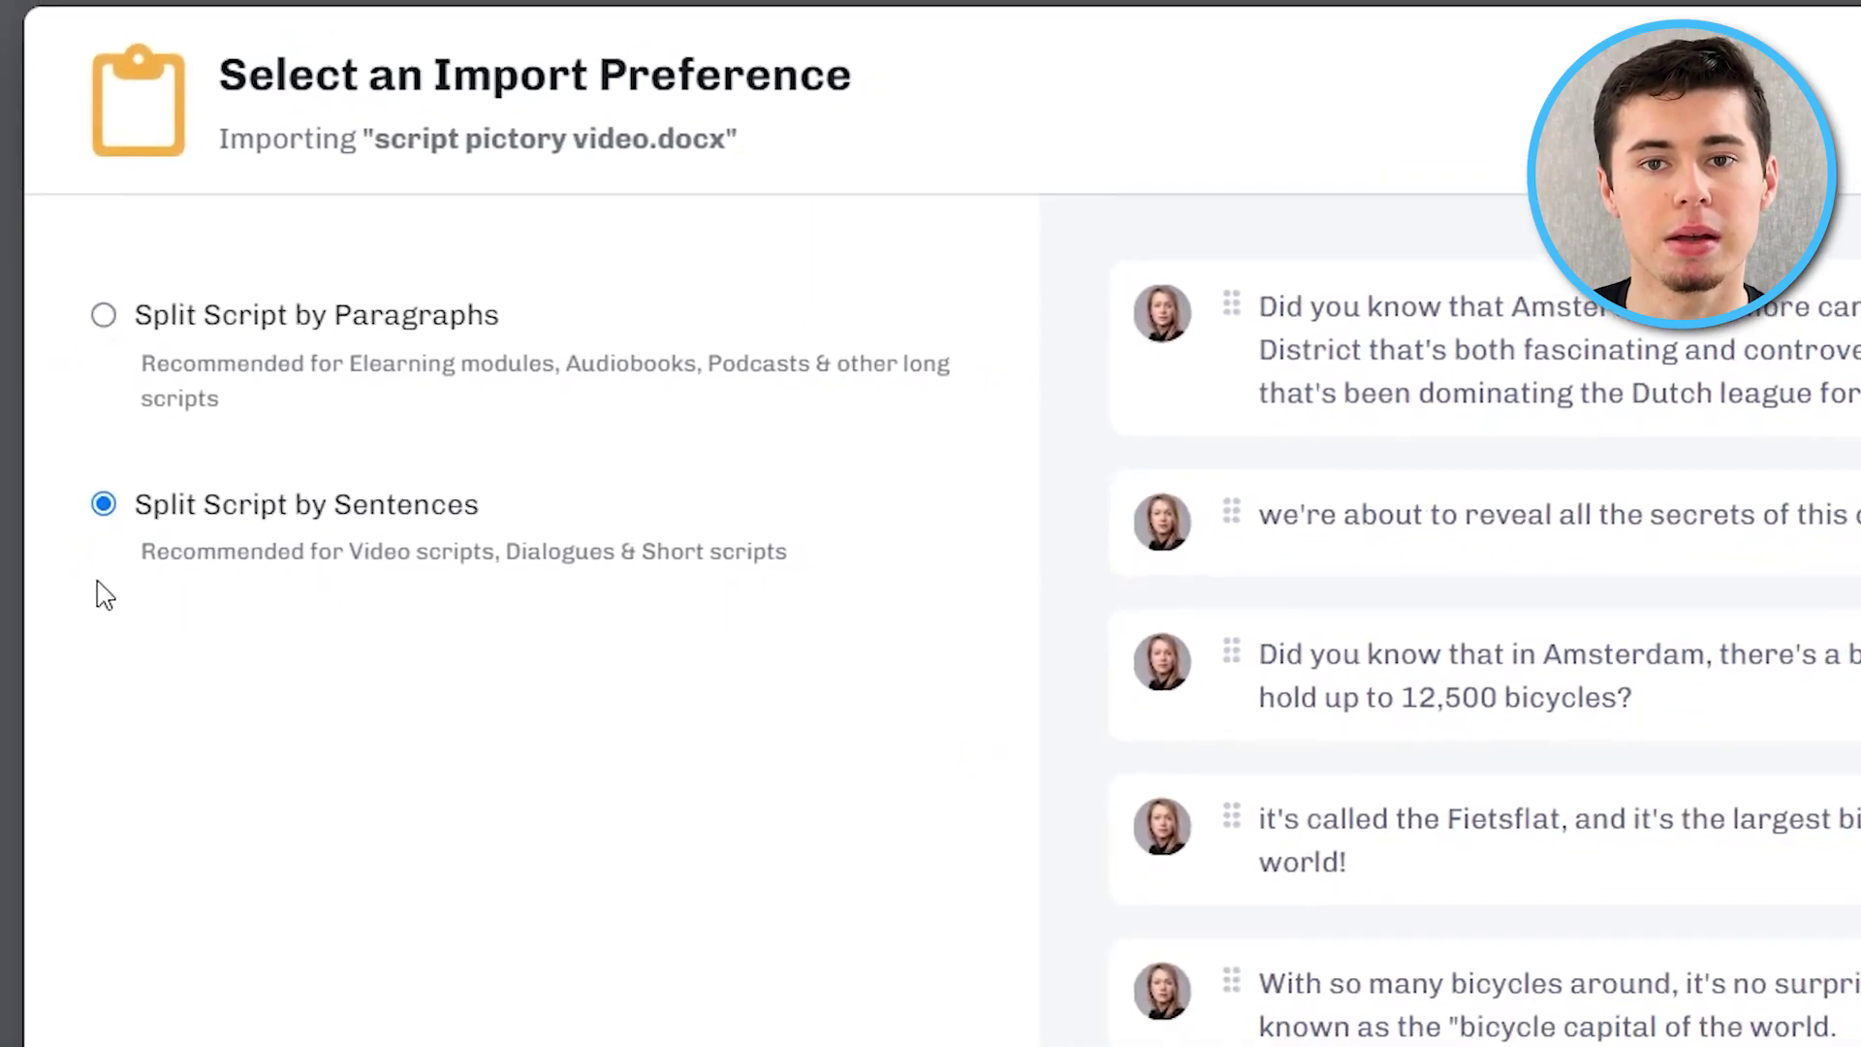
left_click(478, 882)
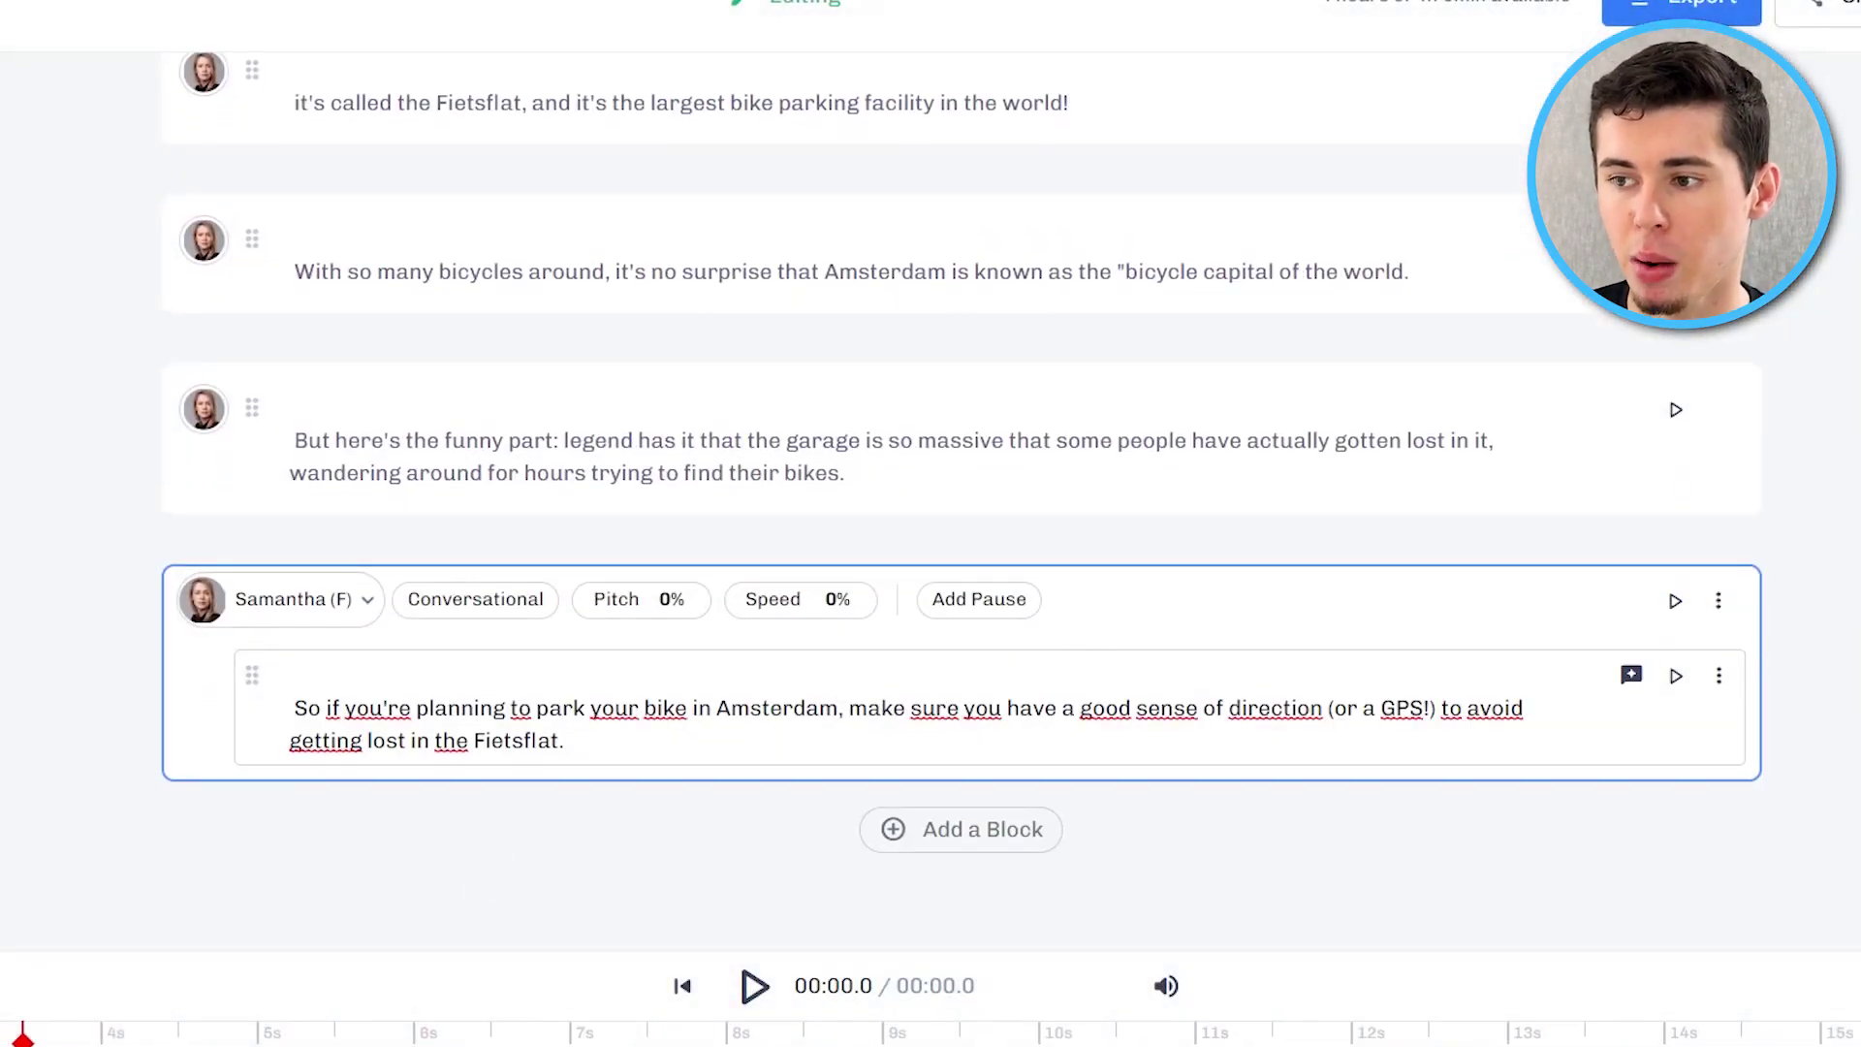
scroll(959, 484, "up", 7)
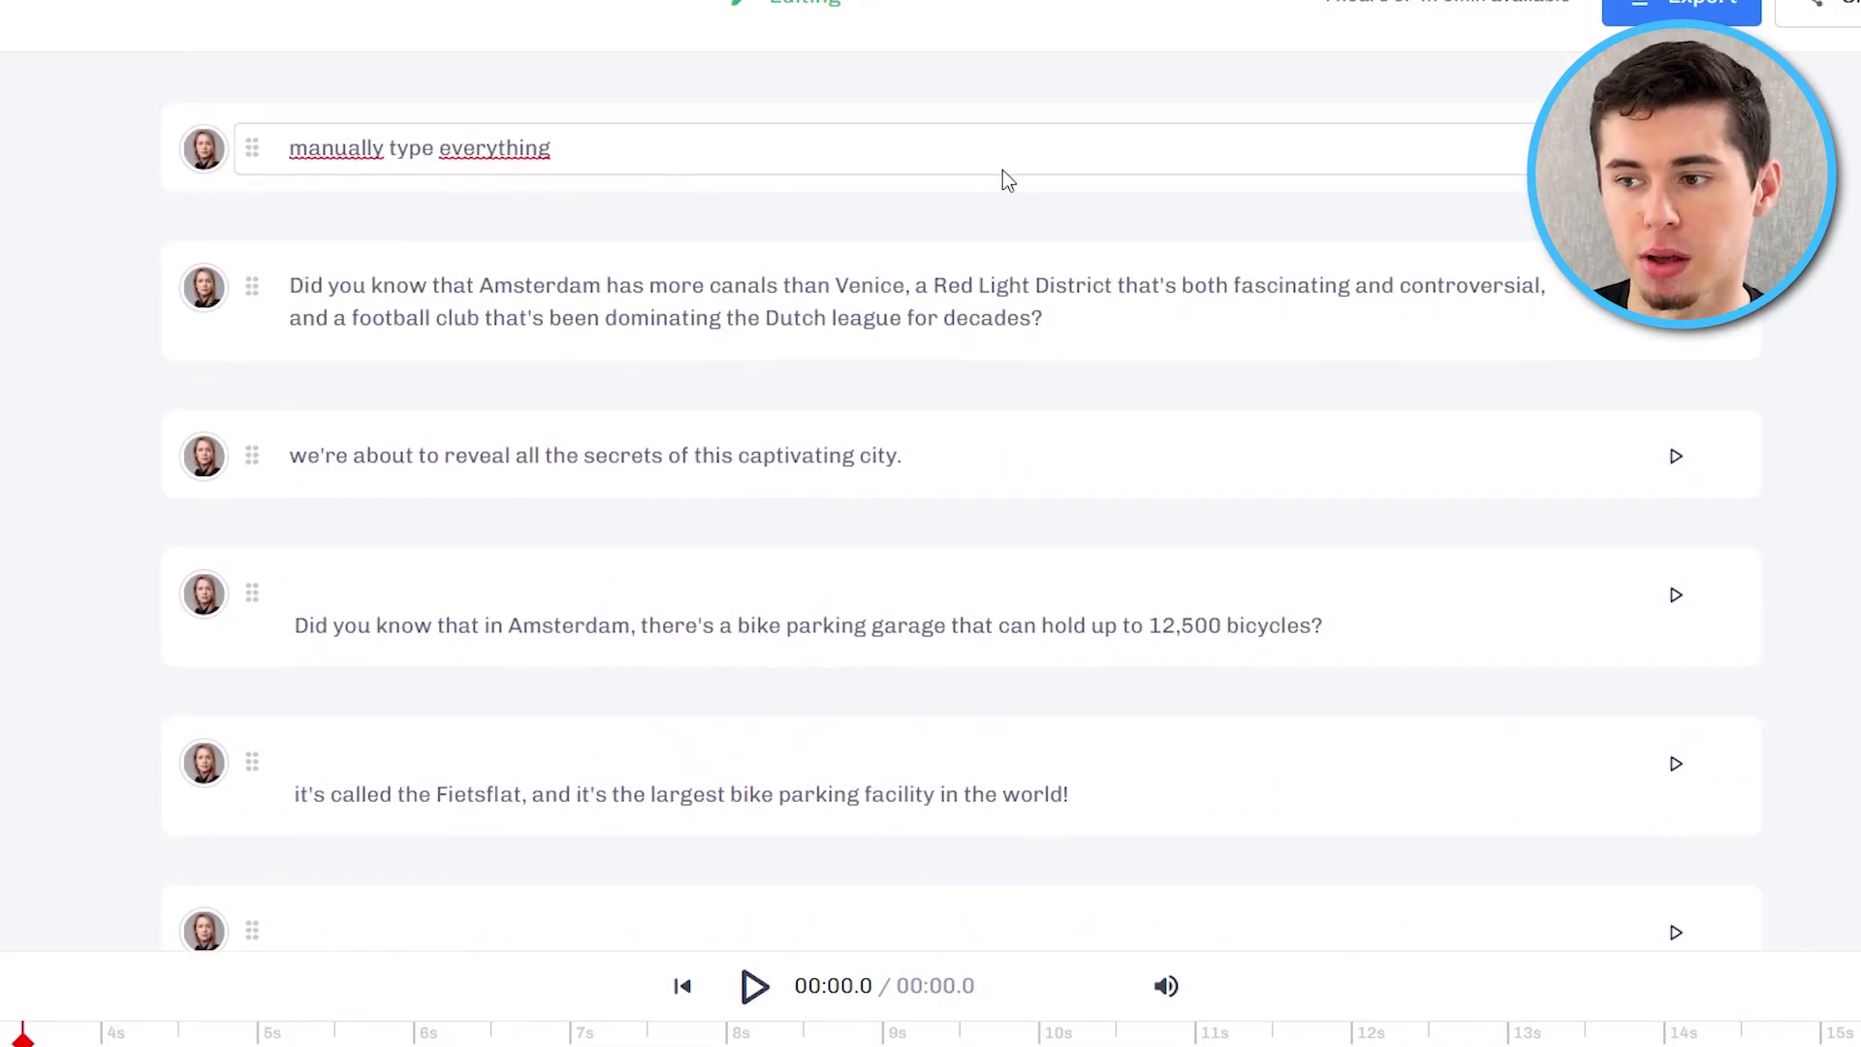
Delete the manually typed first block so the script opens with the Amsterdam canals question.
left_click(1715, 152)
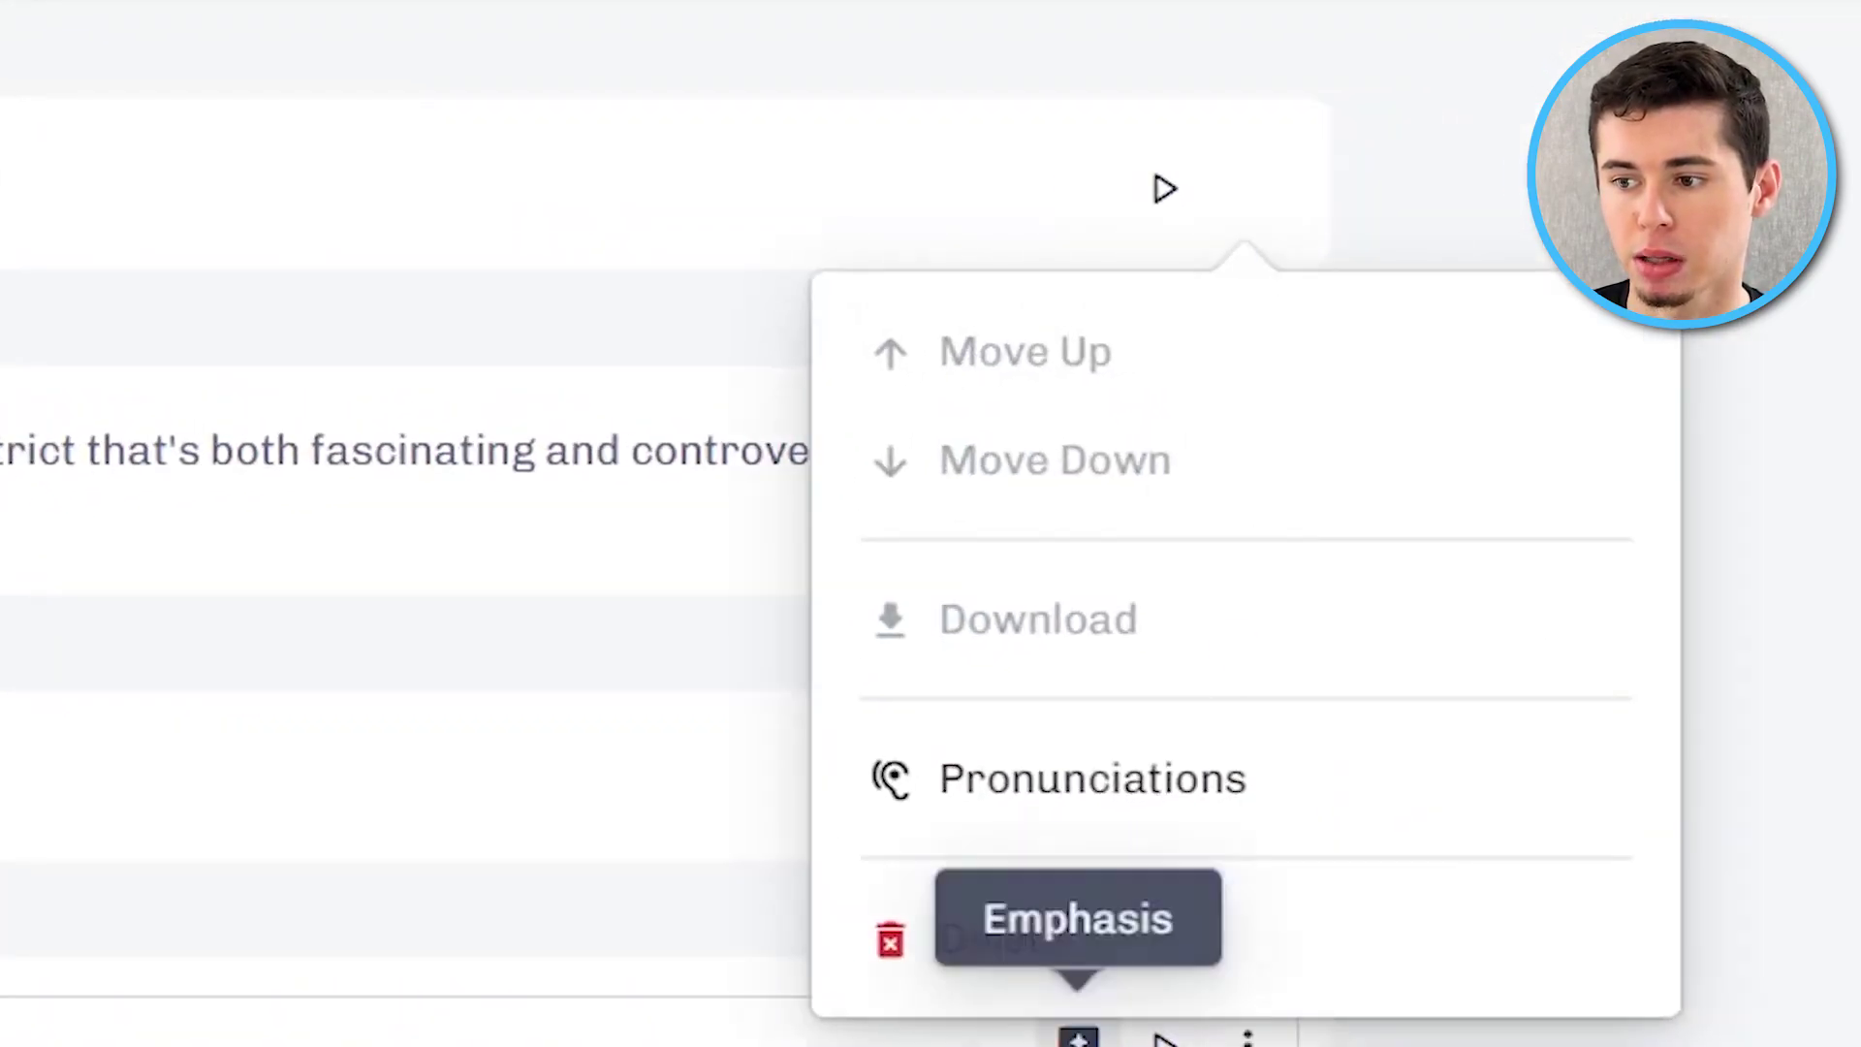
left_click(1066, 946)
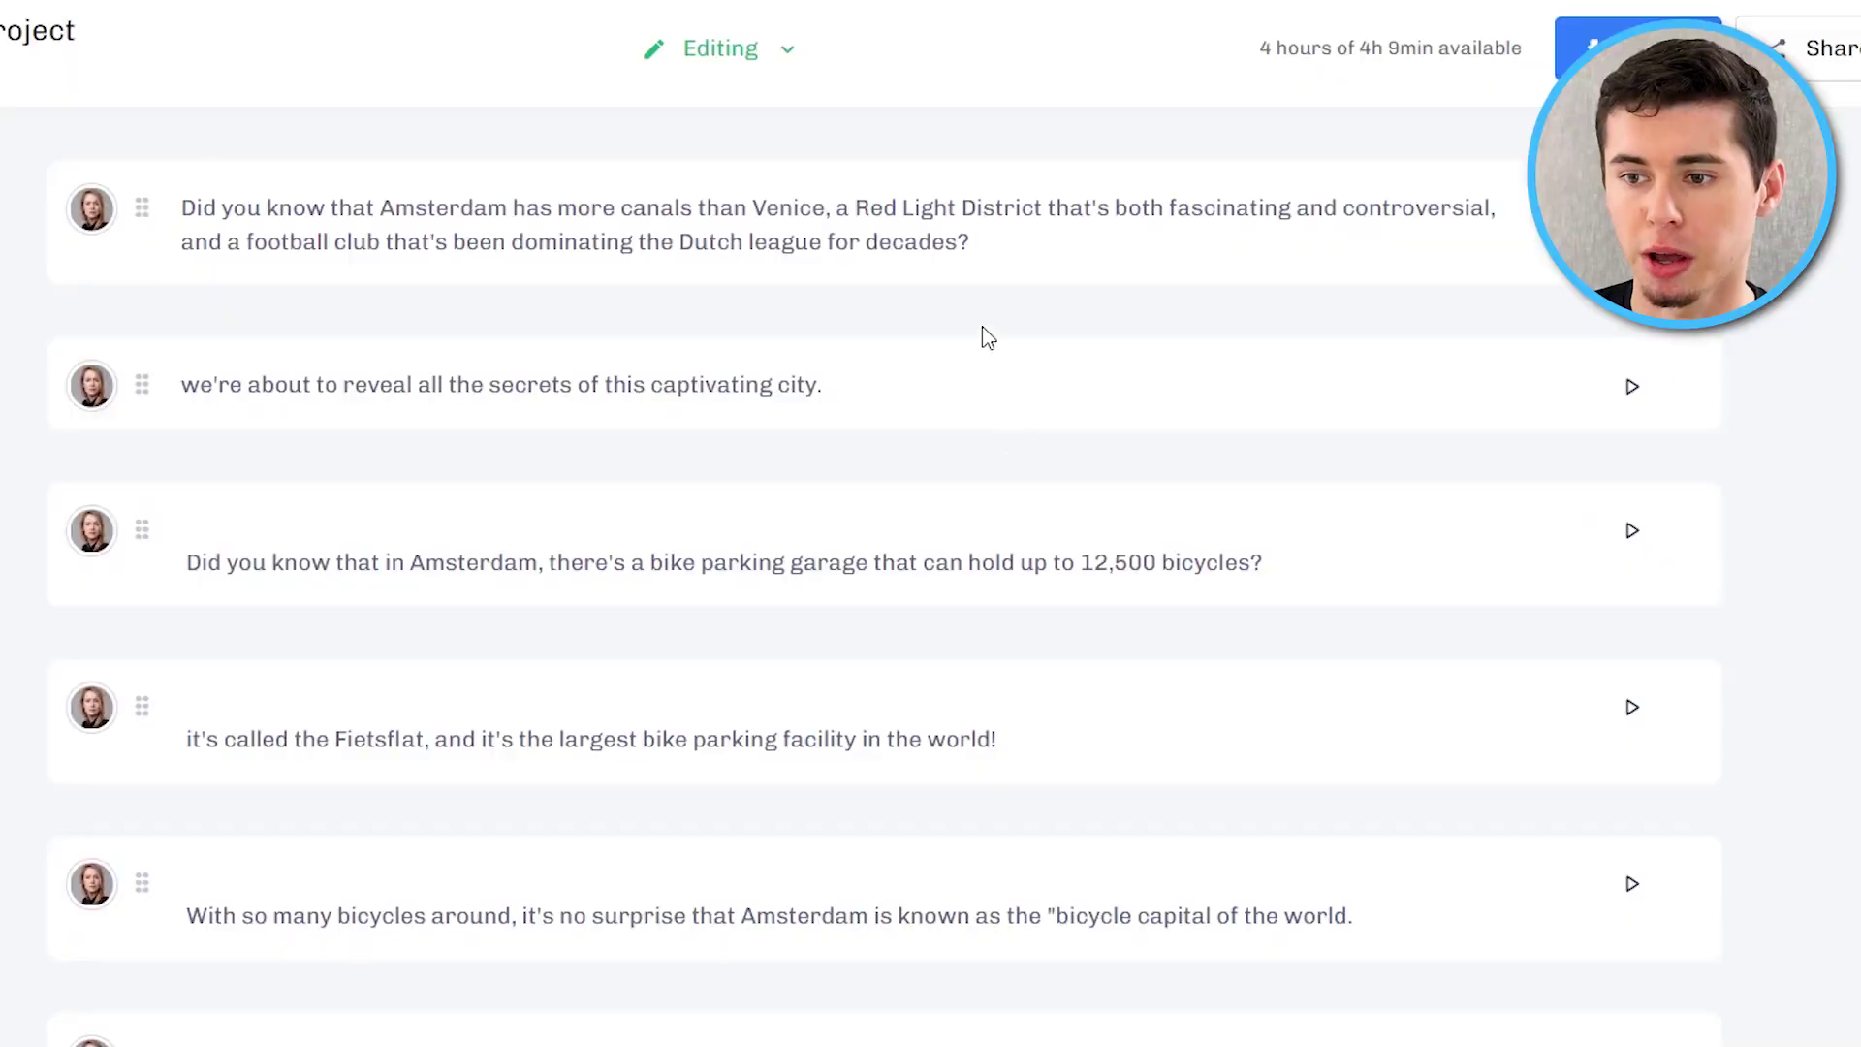
mouse_move(987, 331)
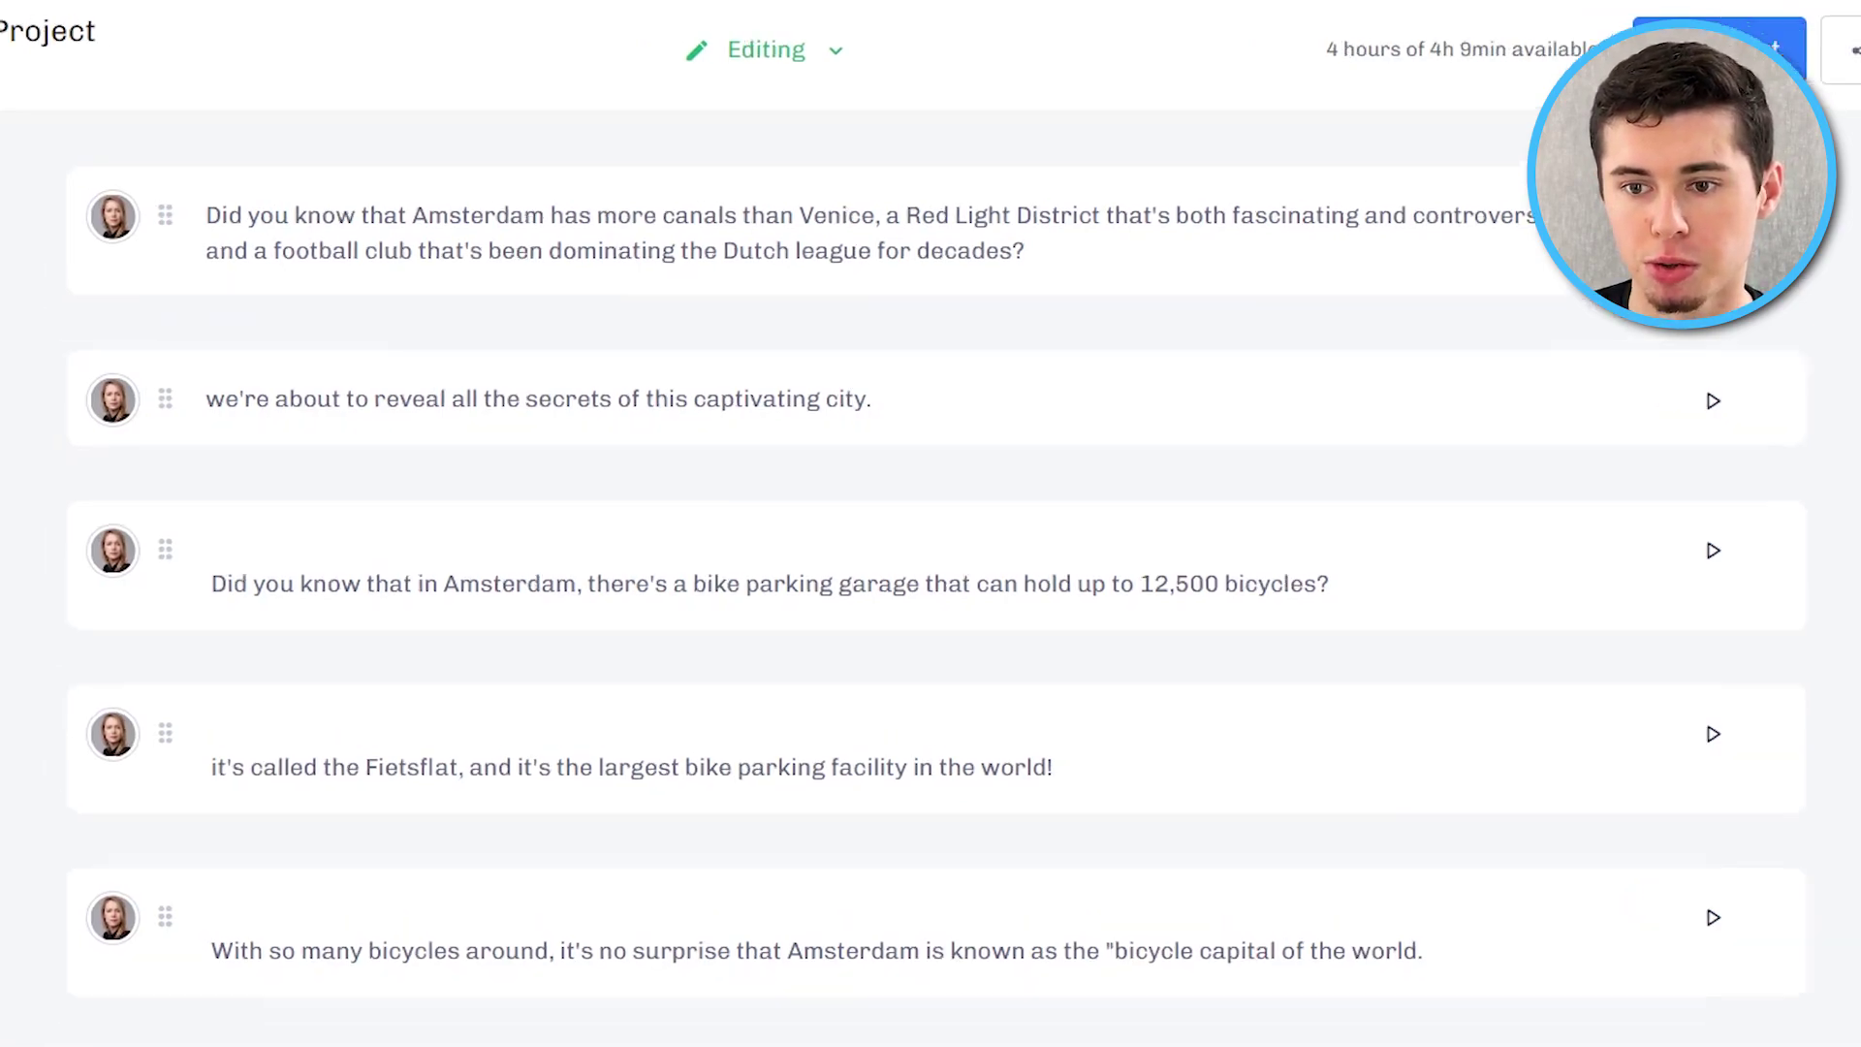
Apply the Terrell (M) voice to every block in the entire project.
left_click(91, 208)
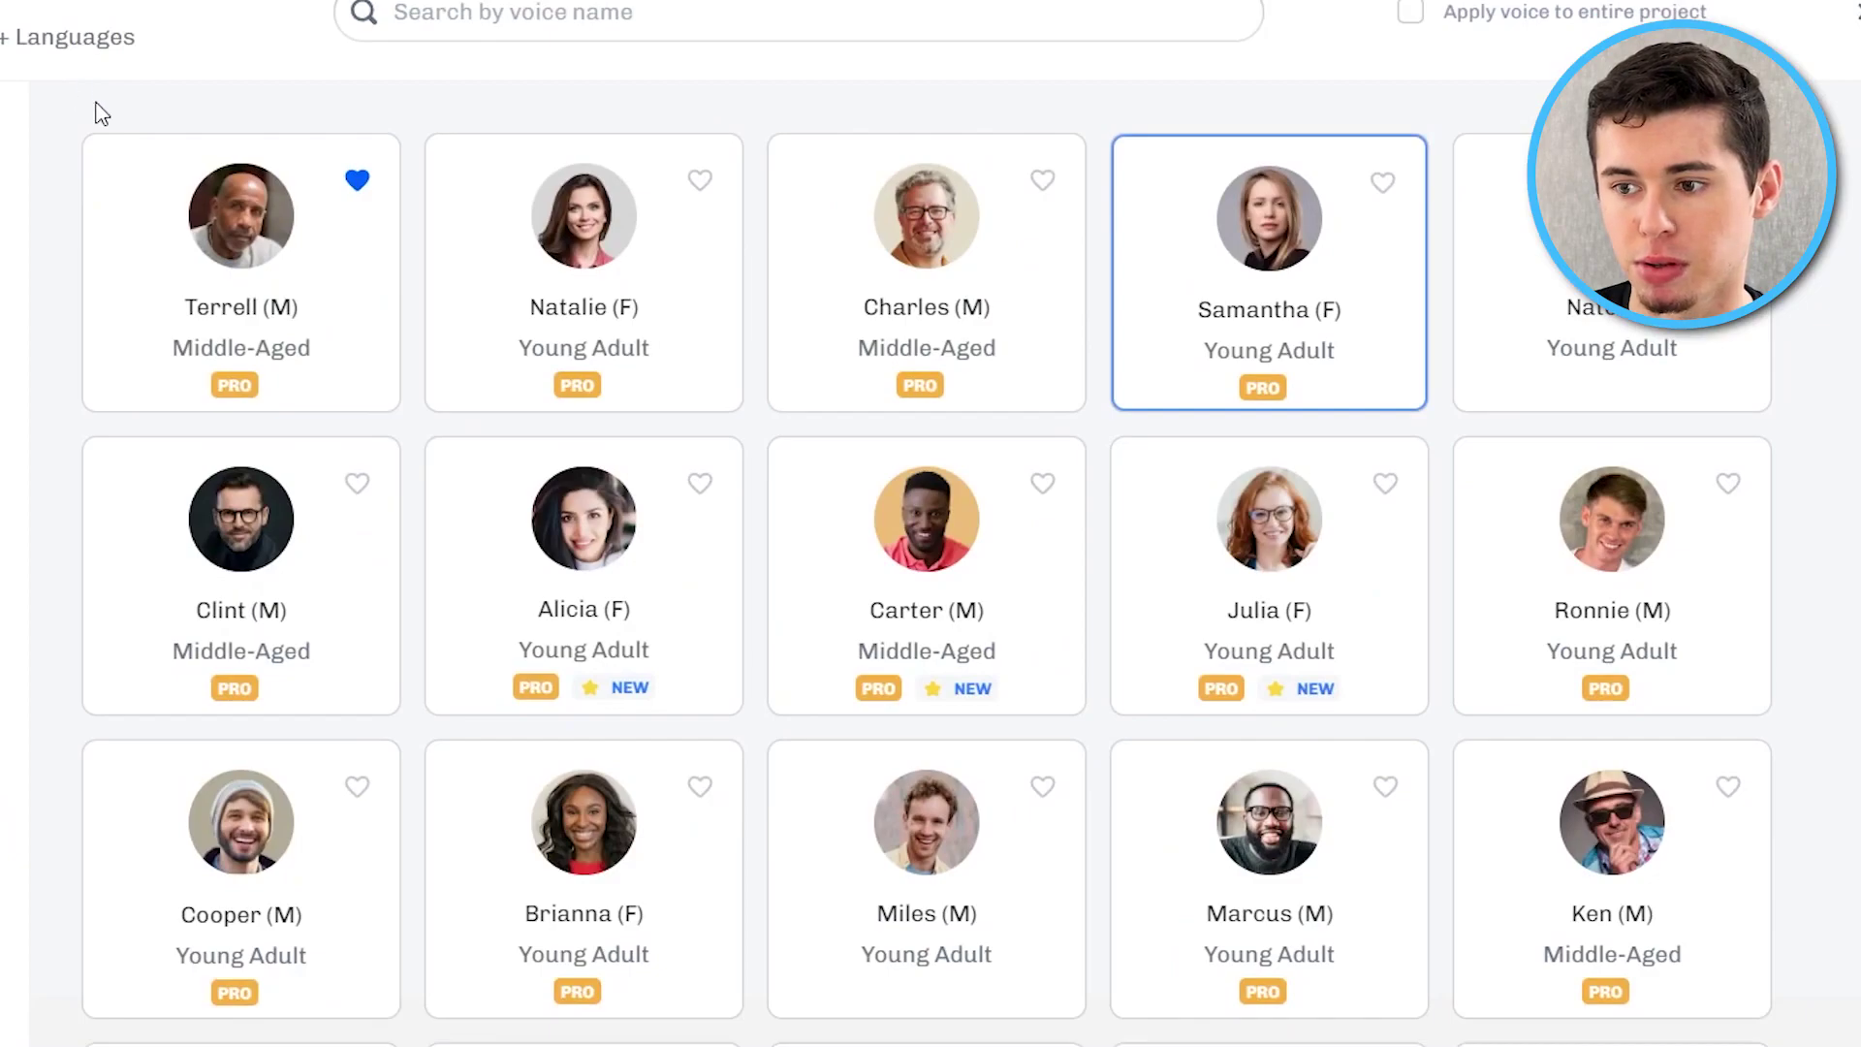
mouse_move(1262, 275)
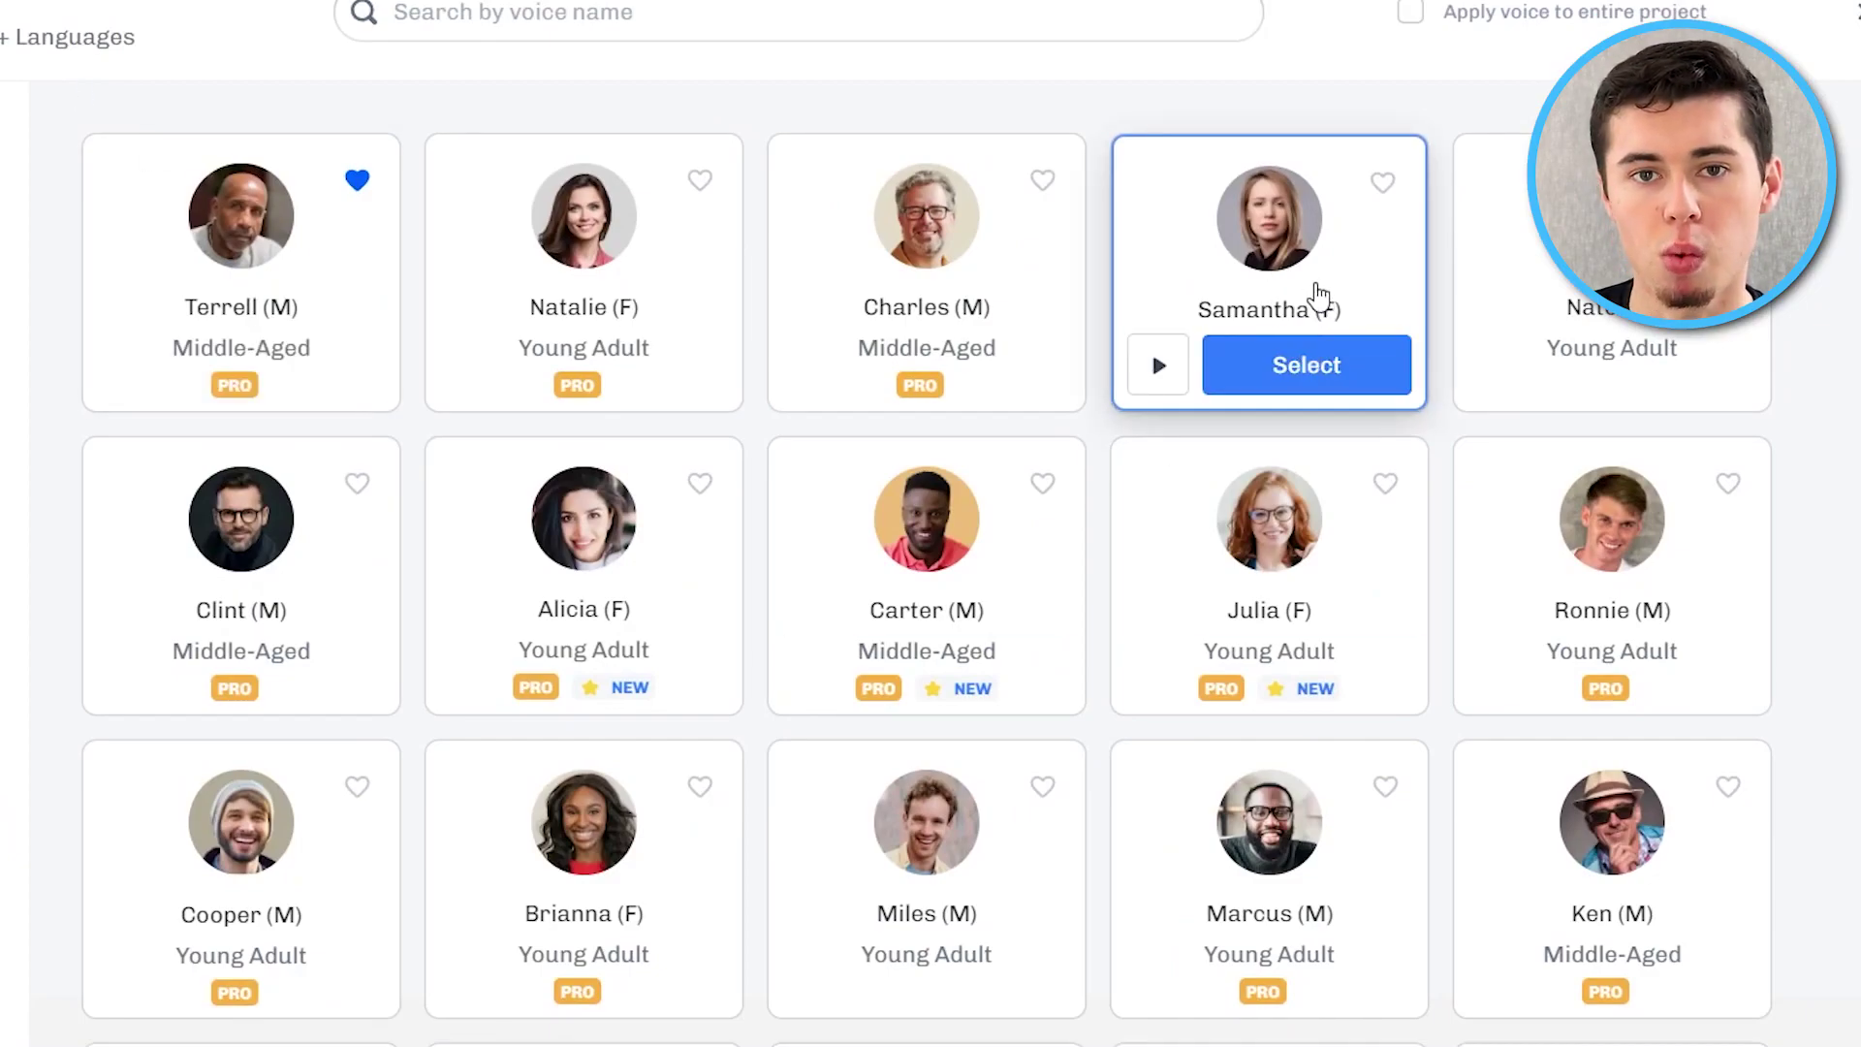
mouse_move(303, 324)
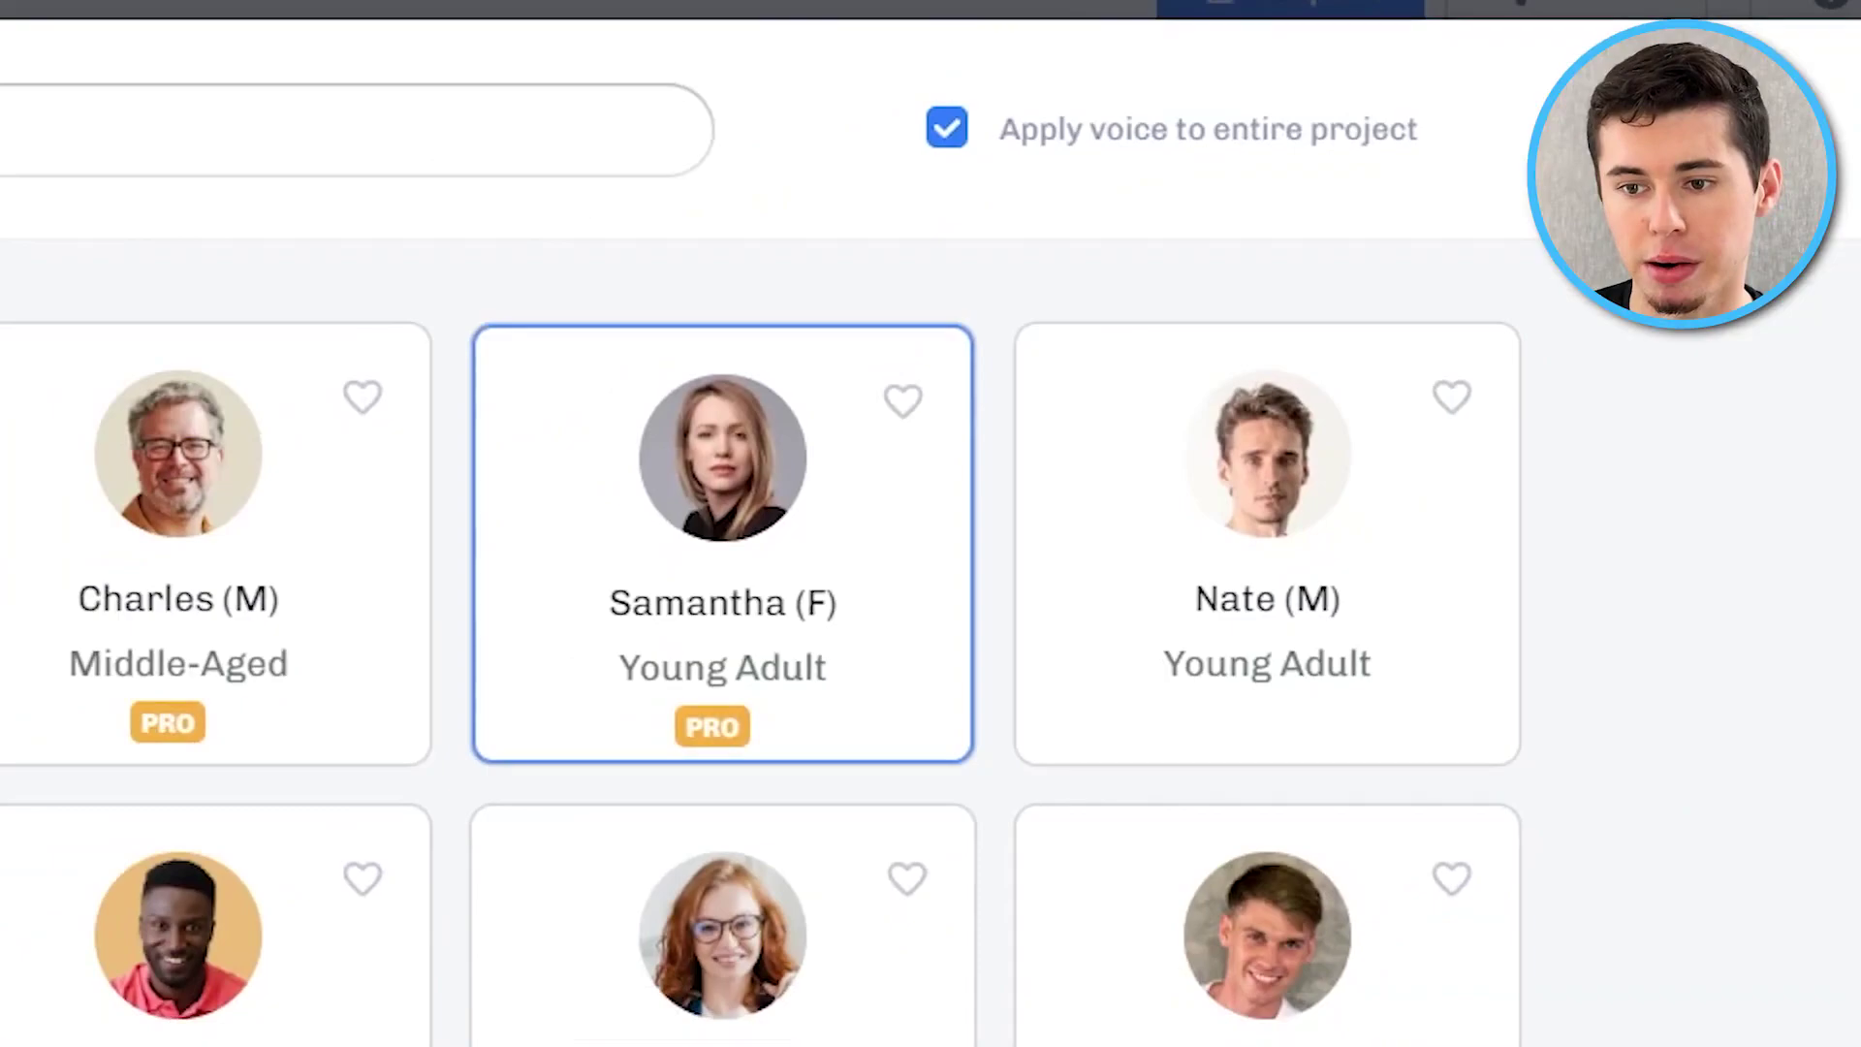
mouse_move(344, 366)
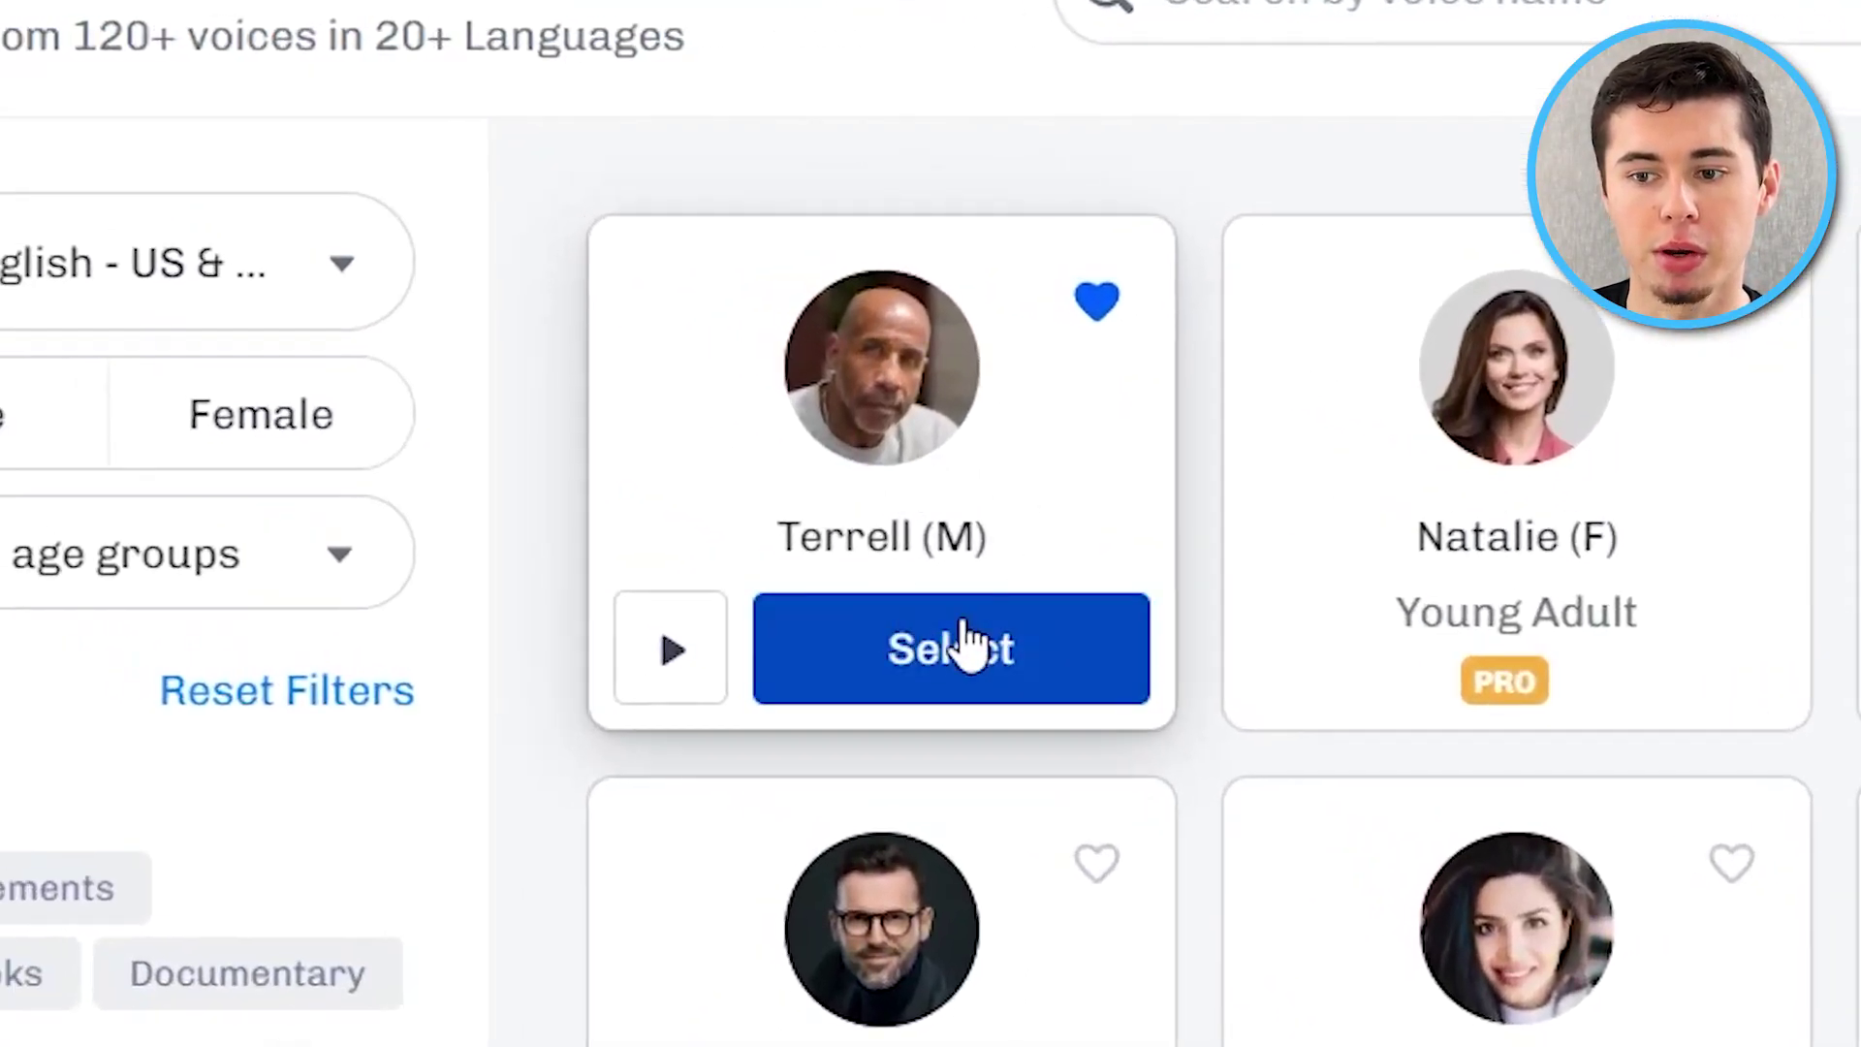
left_click(968, 644)
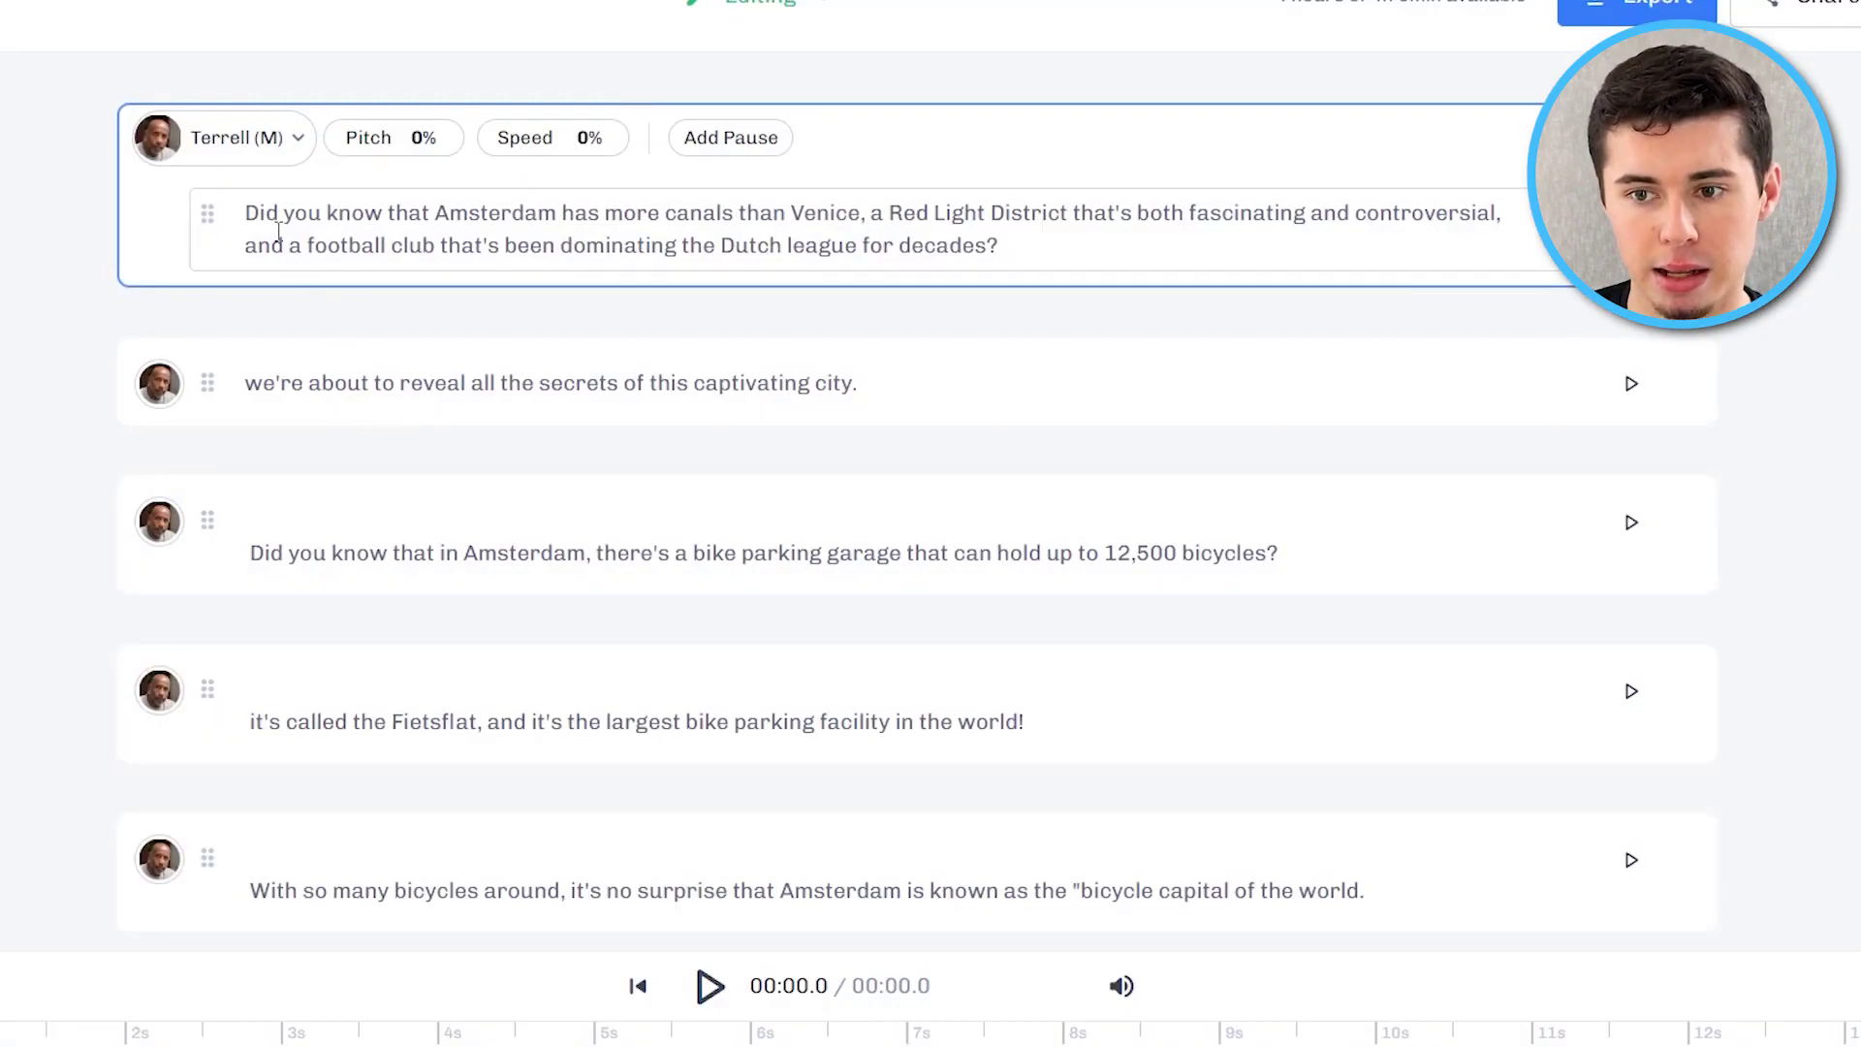
Generate the first block's audio and play the full 01:06.5 Terrell voiceover.
scroll(320, 339, "down", 5)
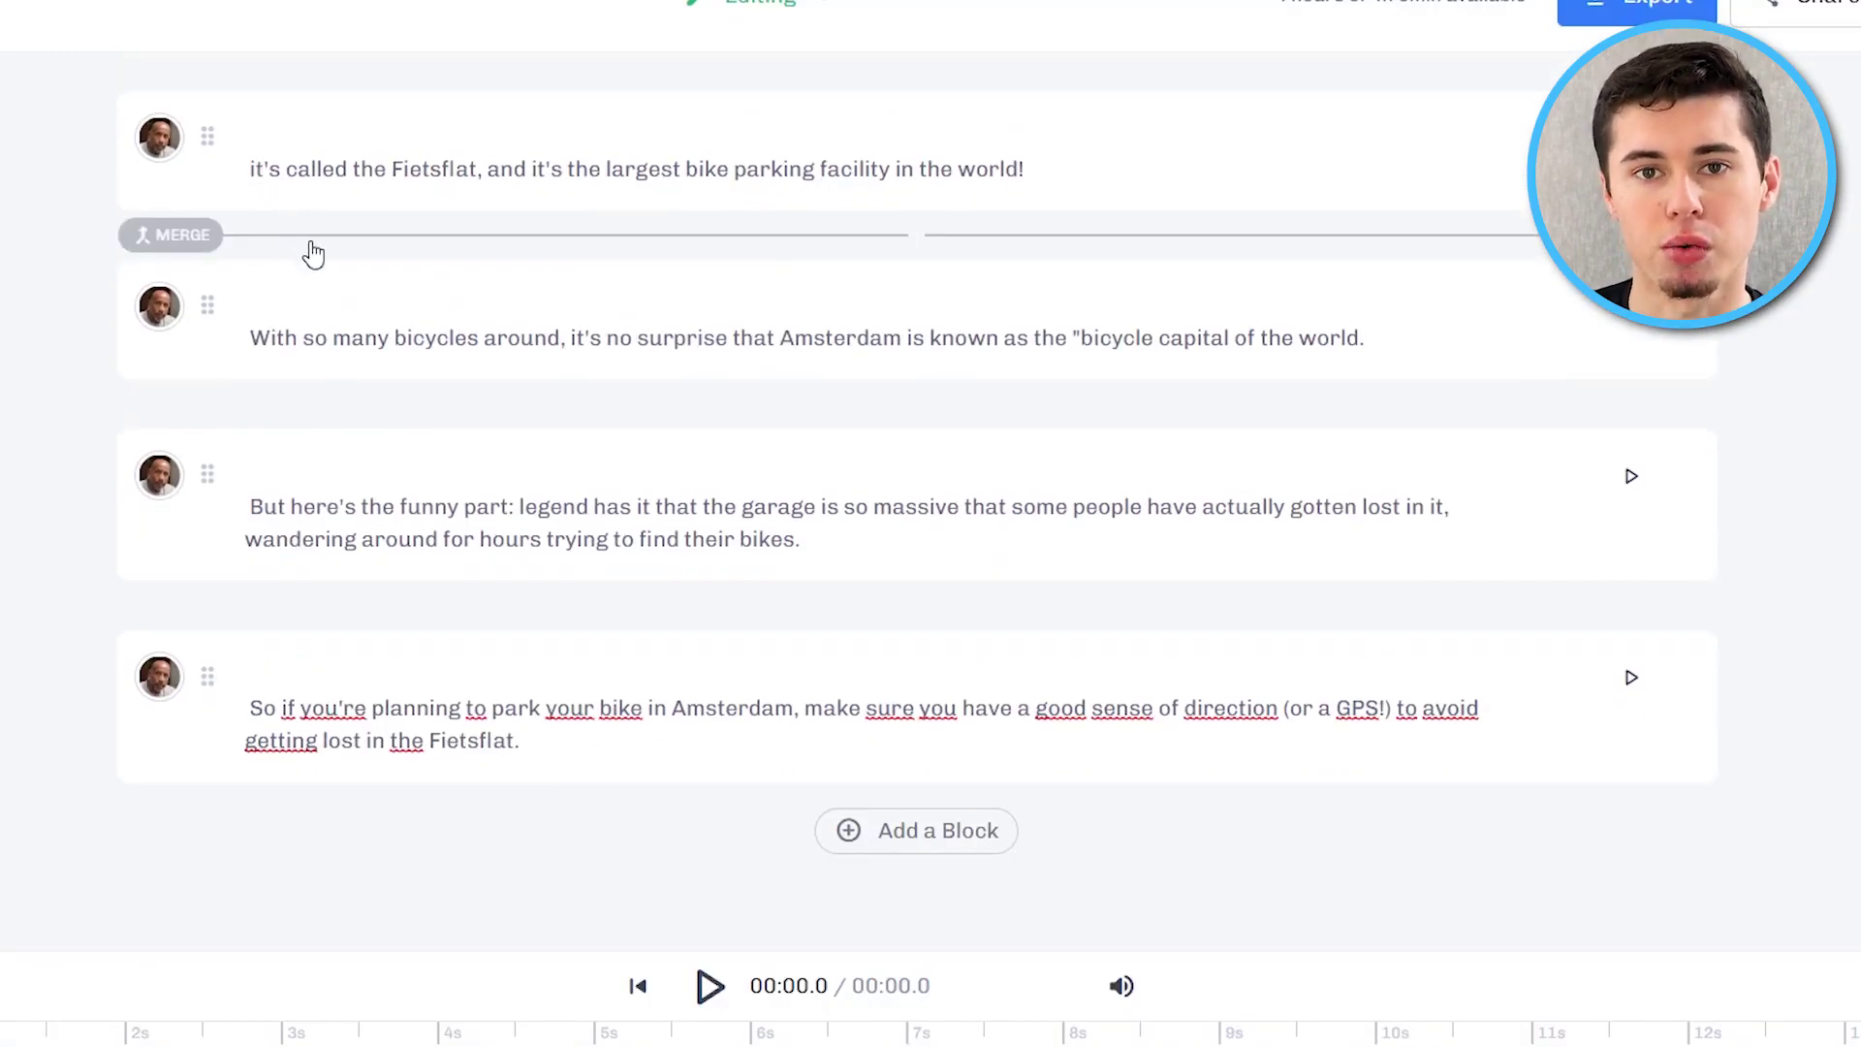
scroll(448, 527, "up", 5)
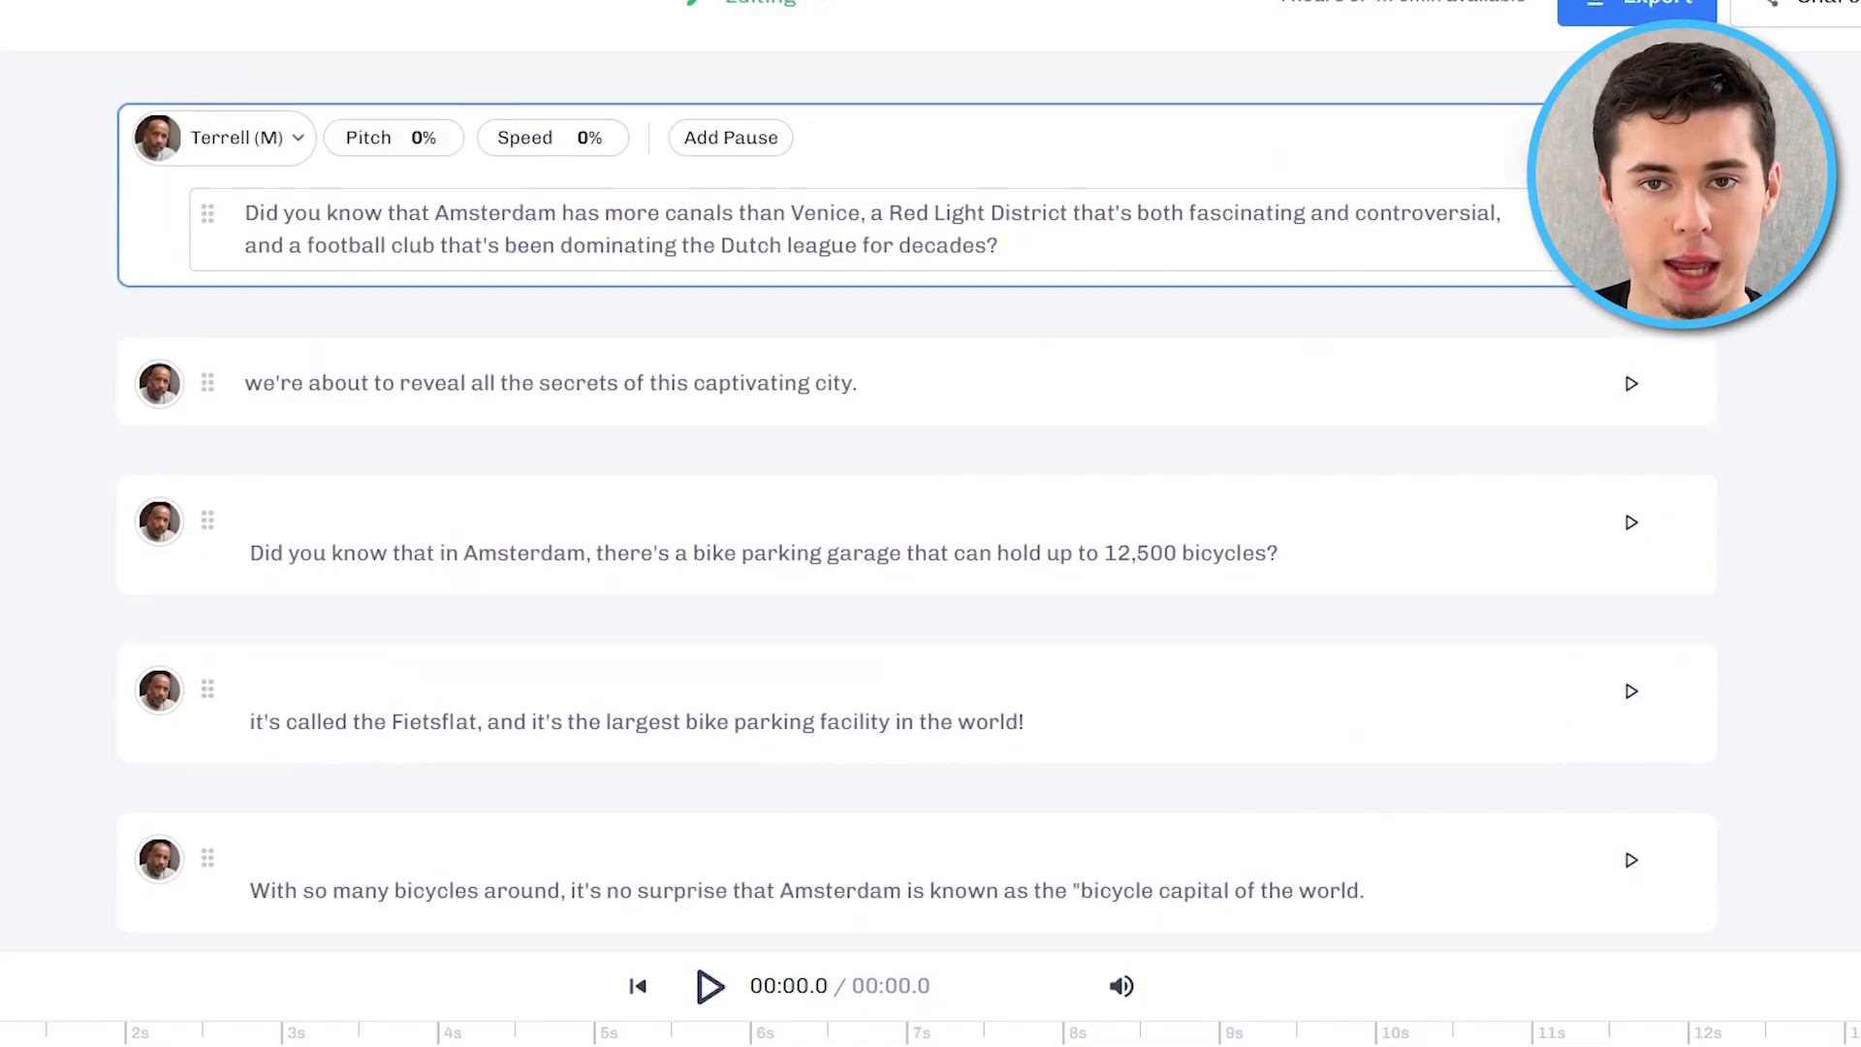
left_click(1632, 230)
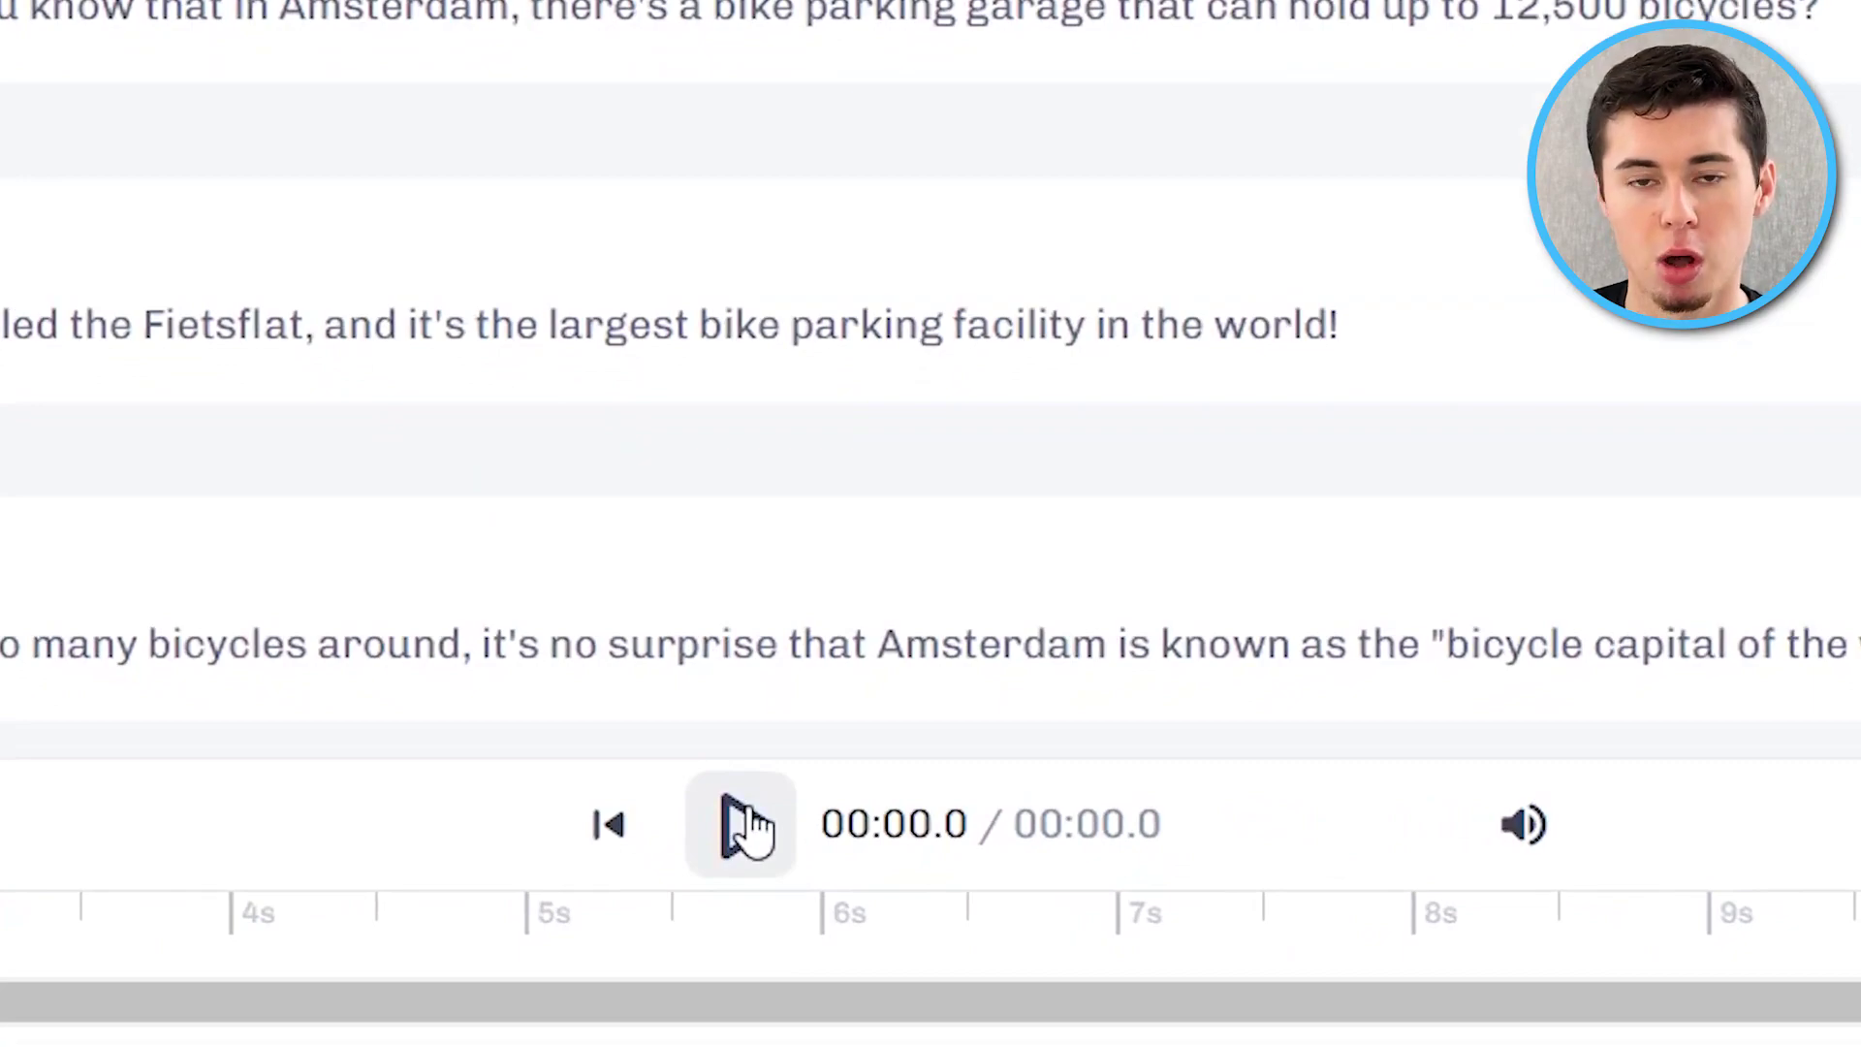
left_click(746, 829)
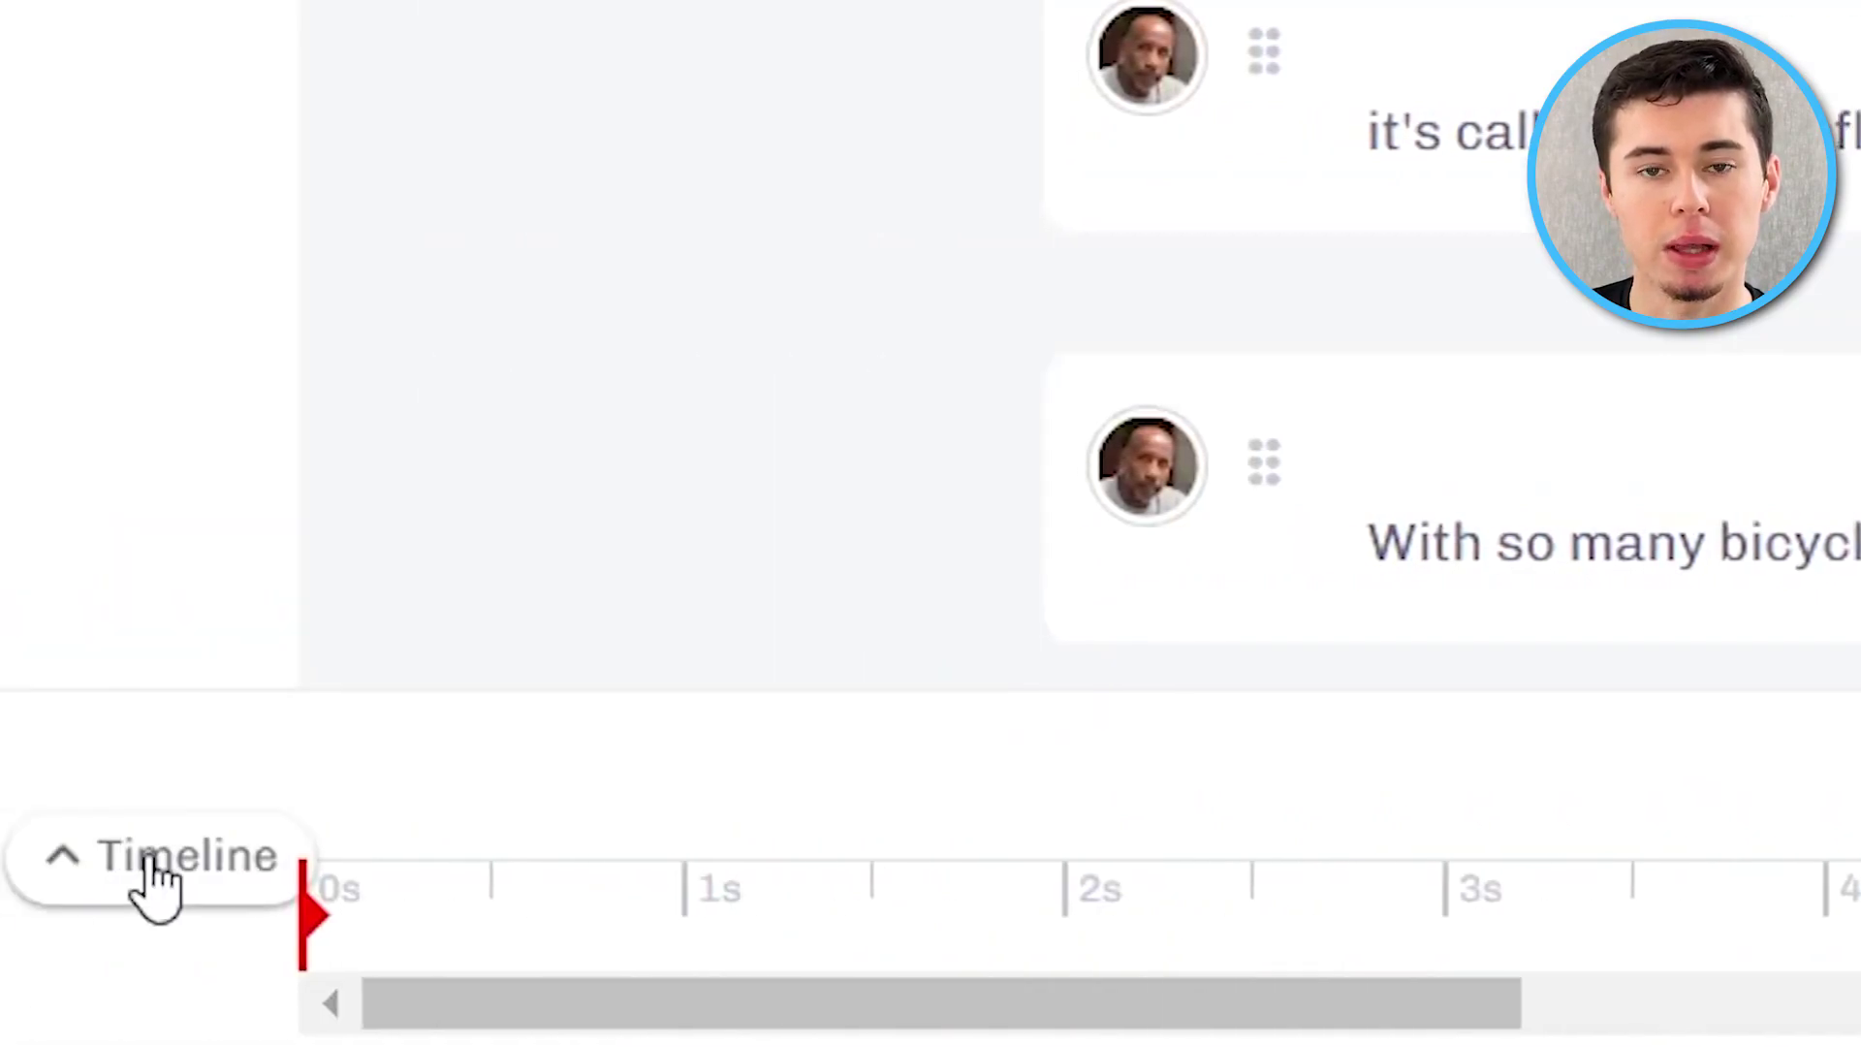
Expand the timeline panel to show the 01:06.5 voiceover track.
left_click(151, 858)
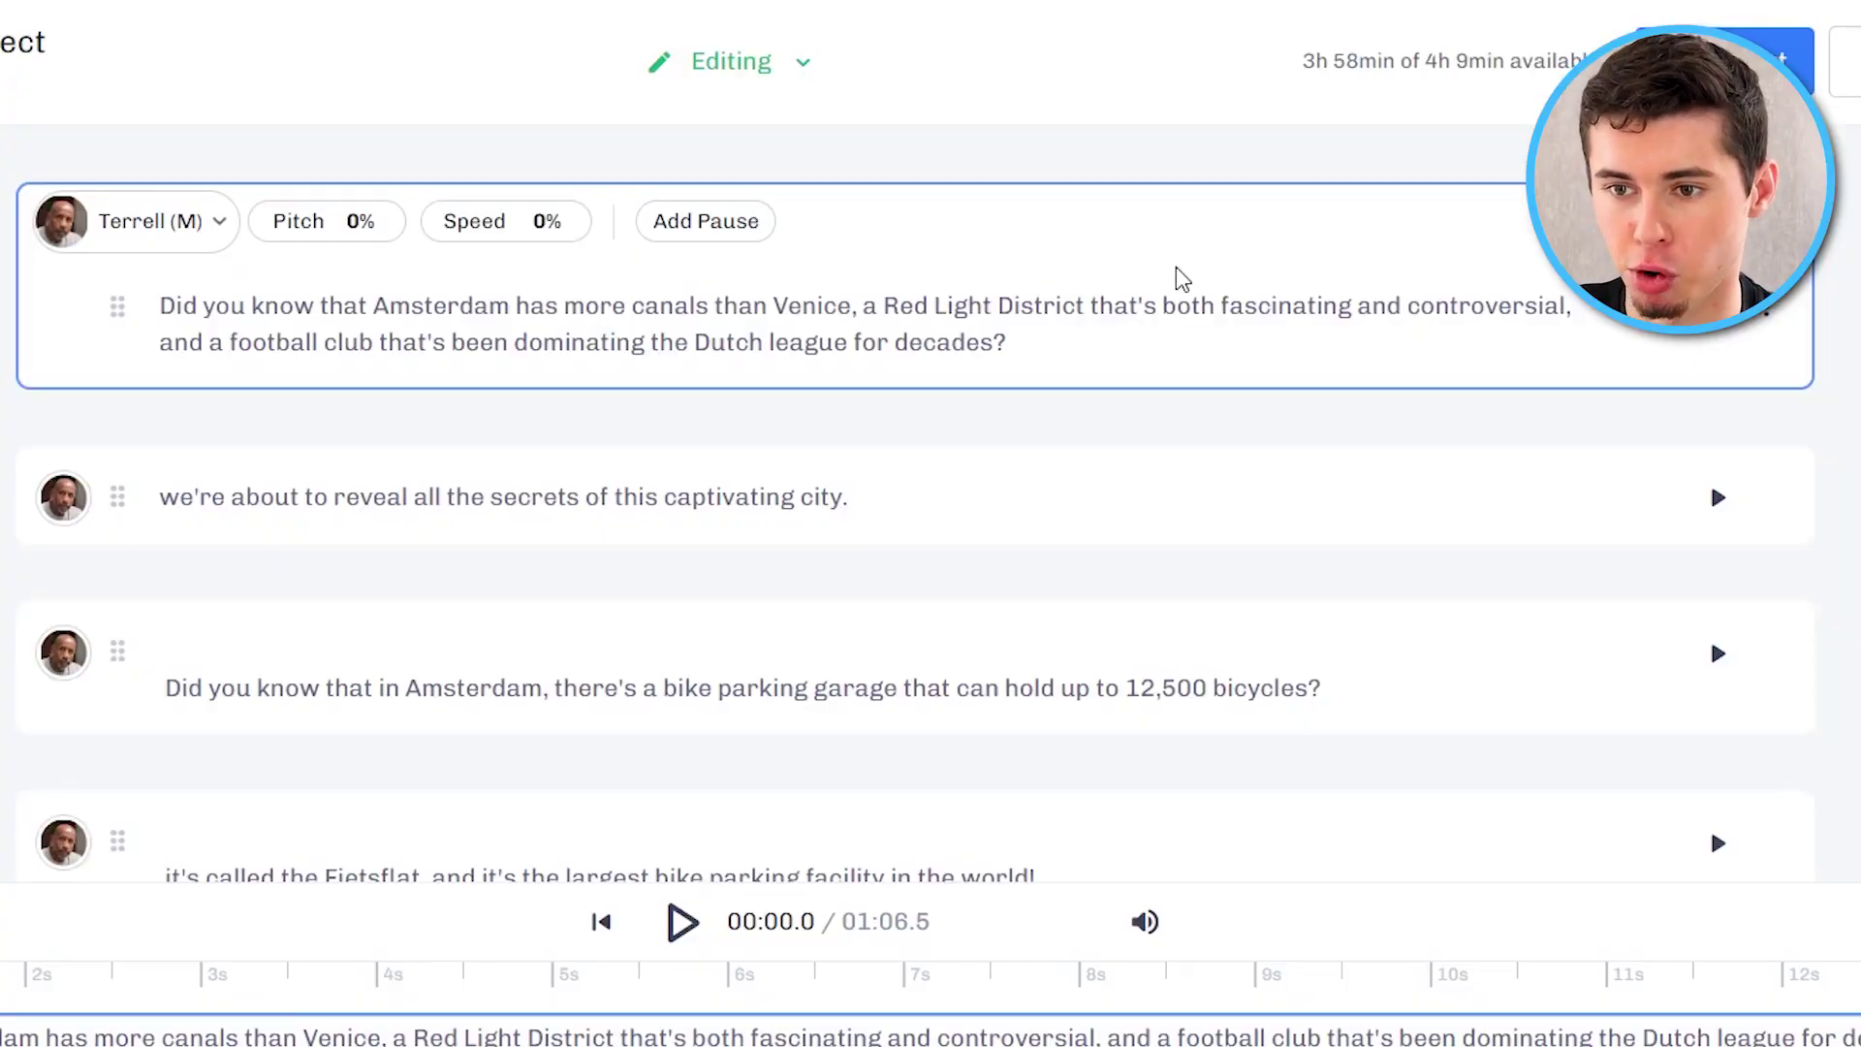
Set the first block's voice to +20% pitch and +10% speed, then regenerate its audio.
left_click(350, 220)
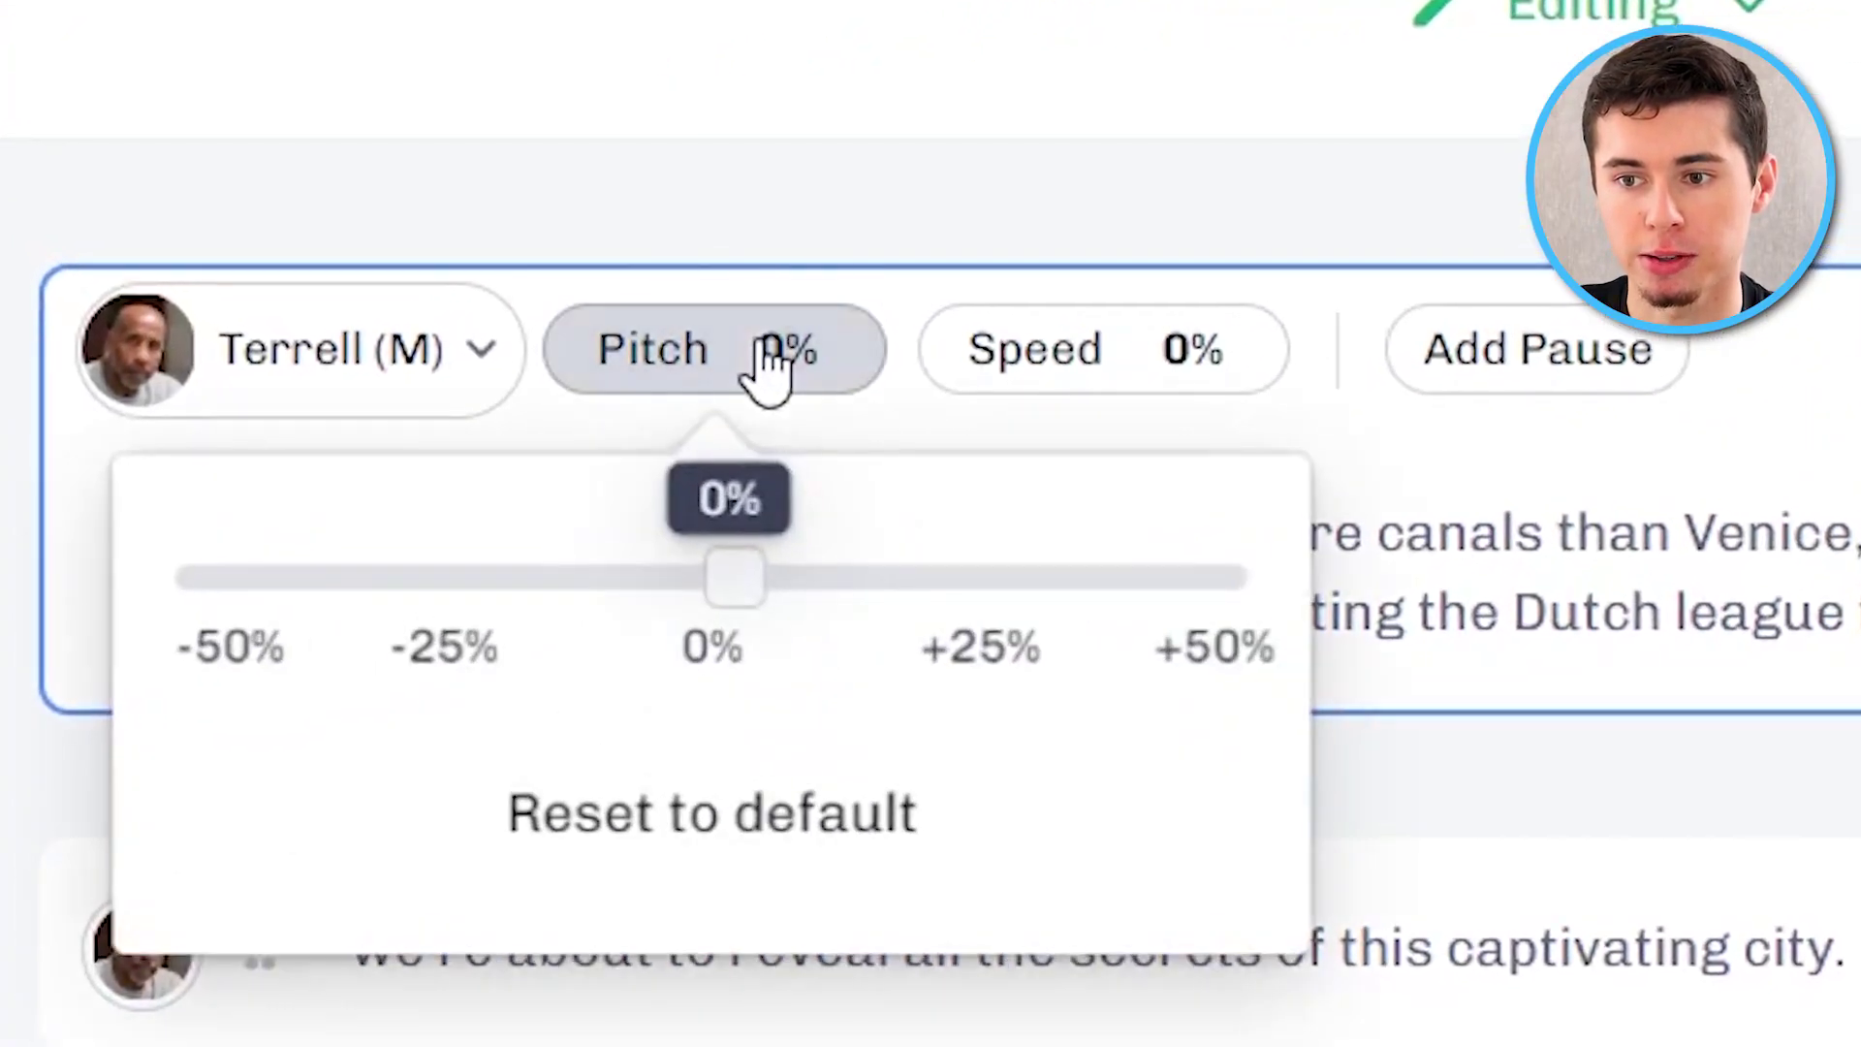
left_click_drag(698, 582, 1287, 635)
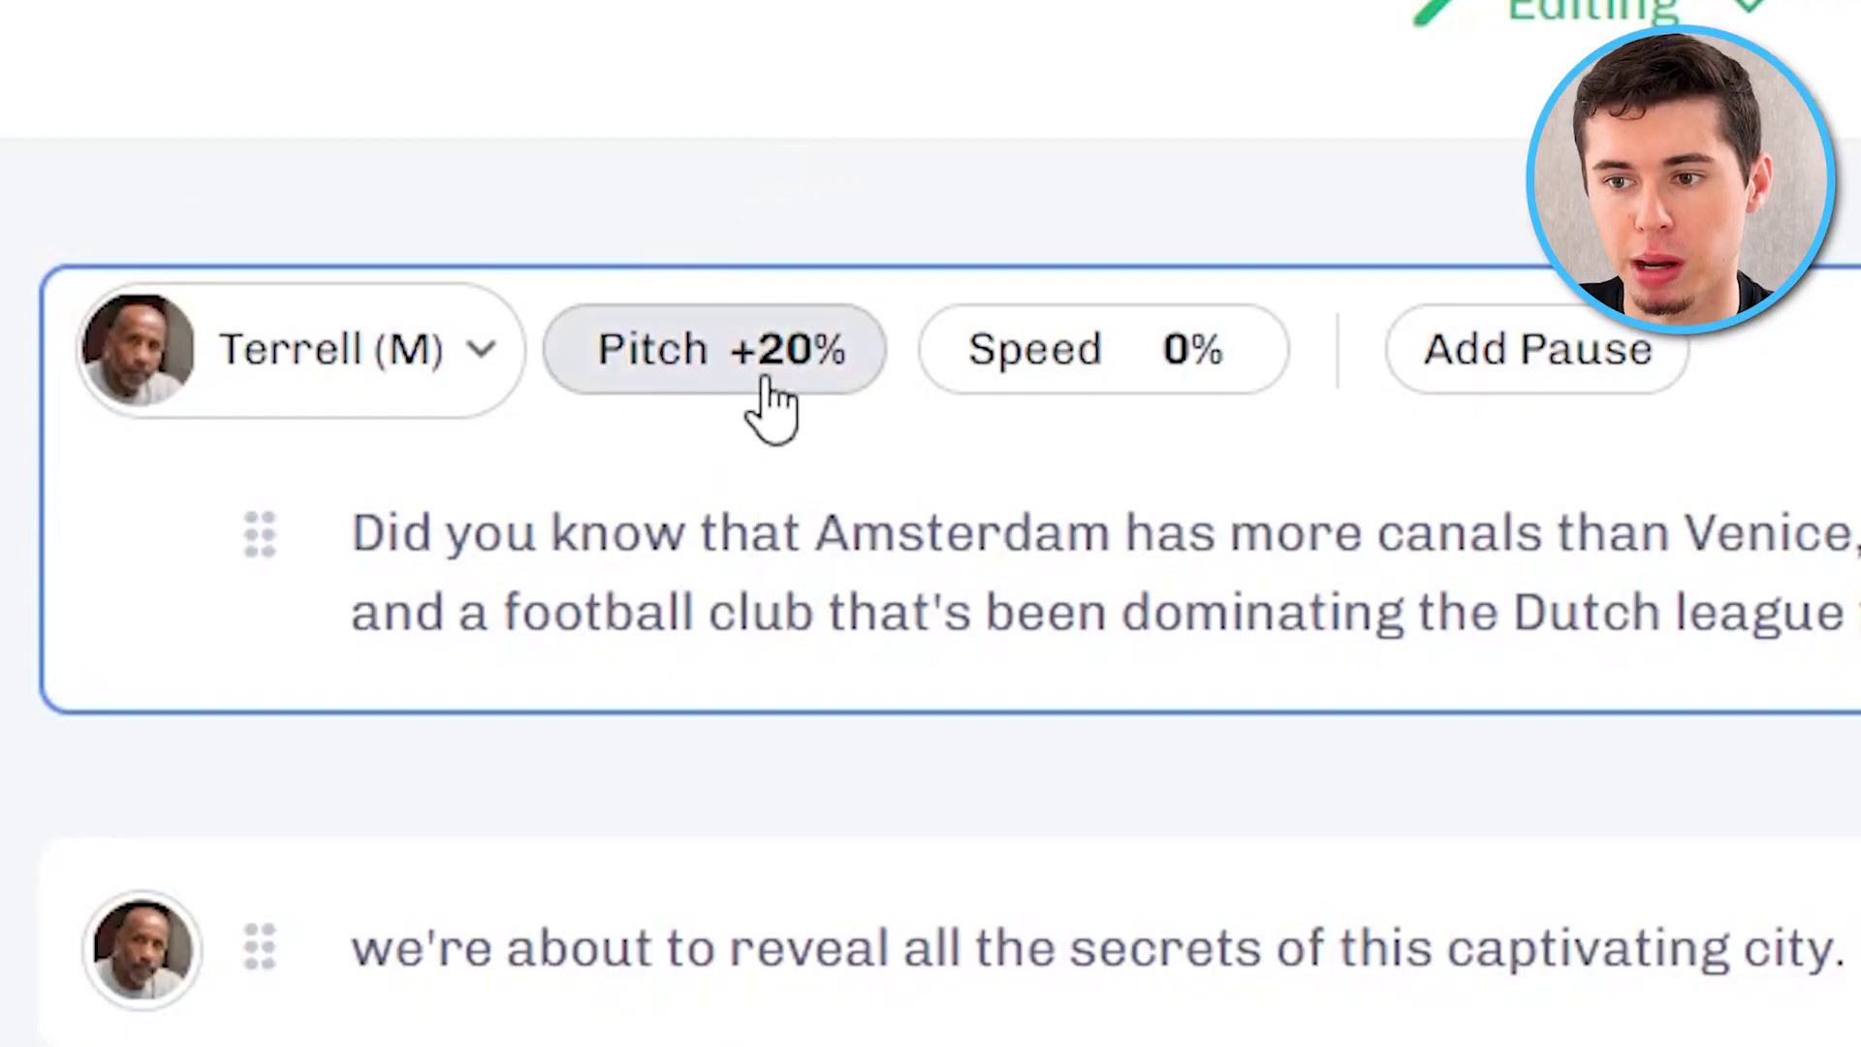
left_click(1144, 383)
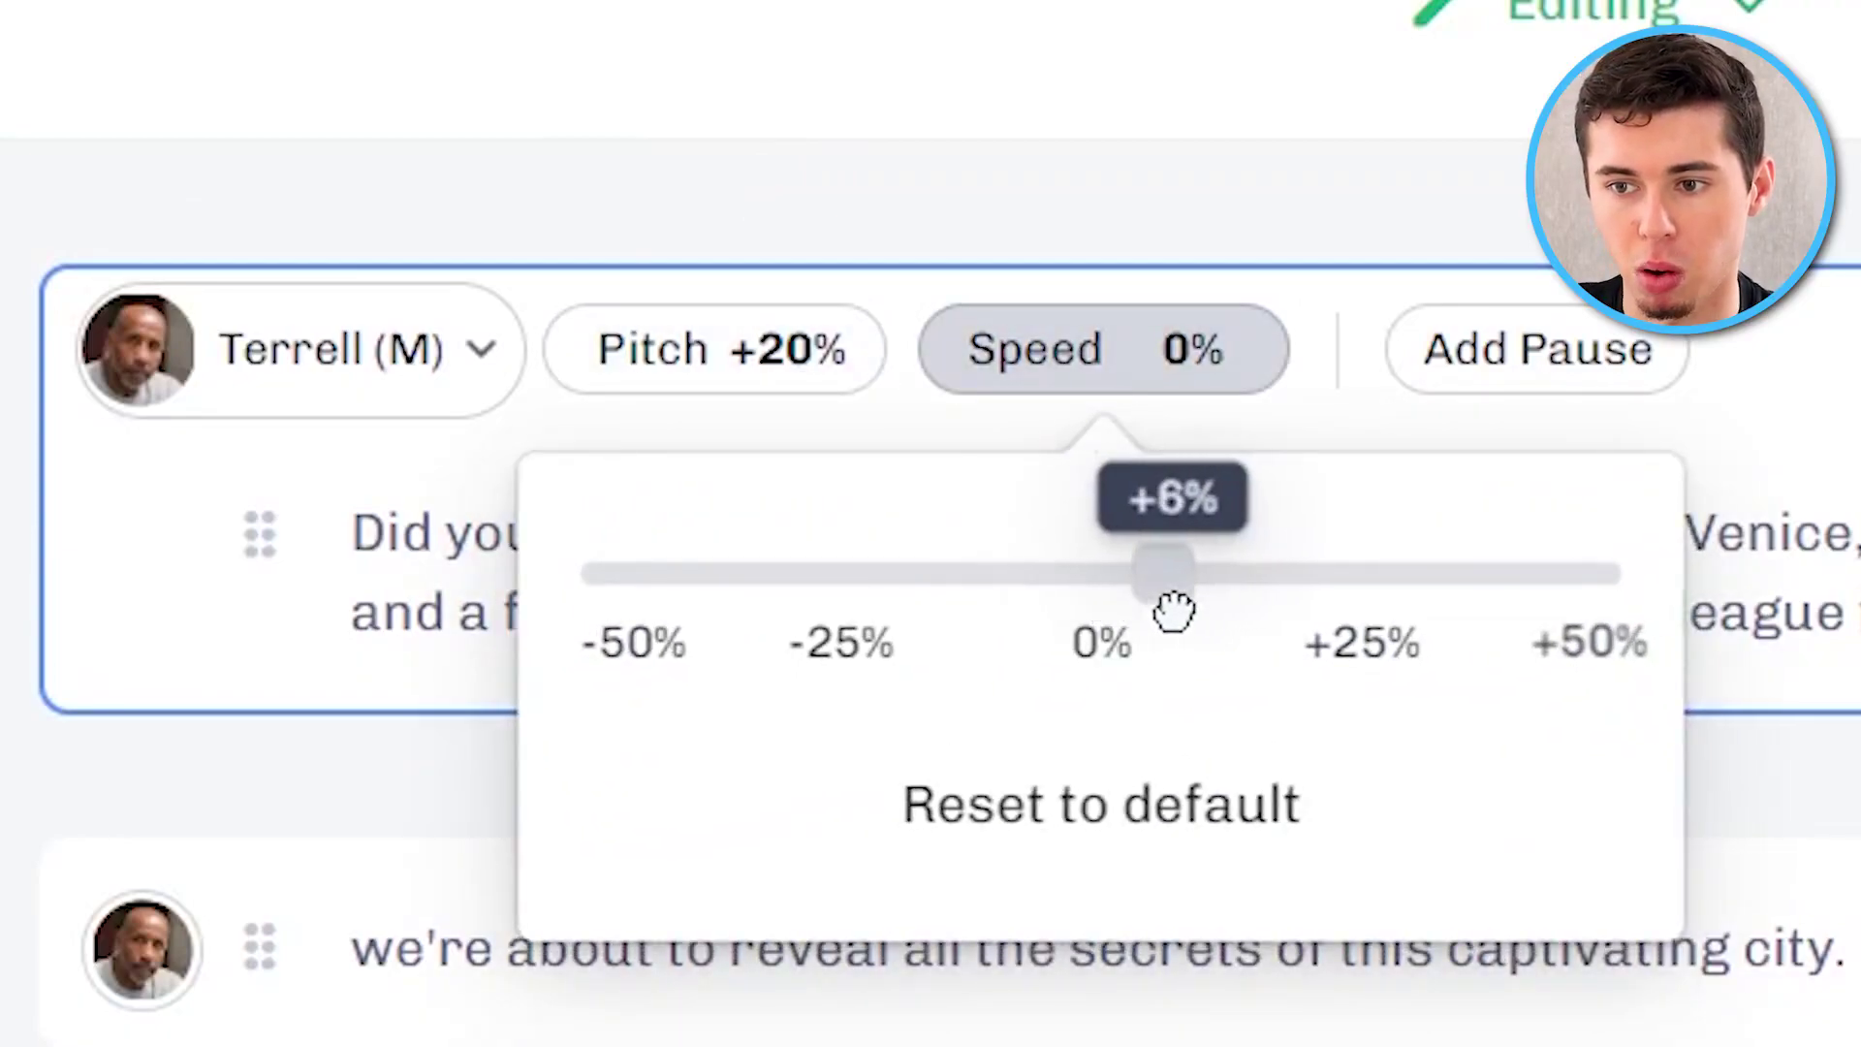
left_click_drag(1173, 611, 1207, 638)
left_click(887, 17)
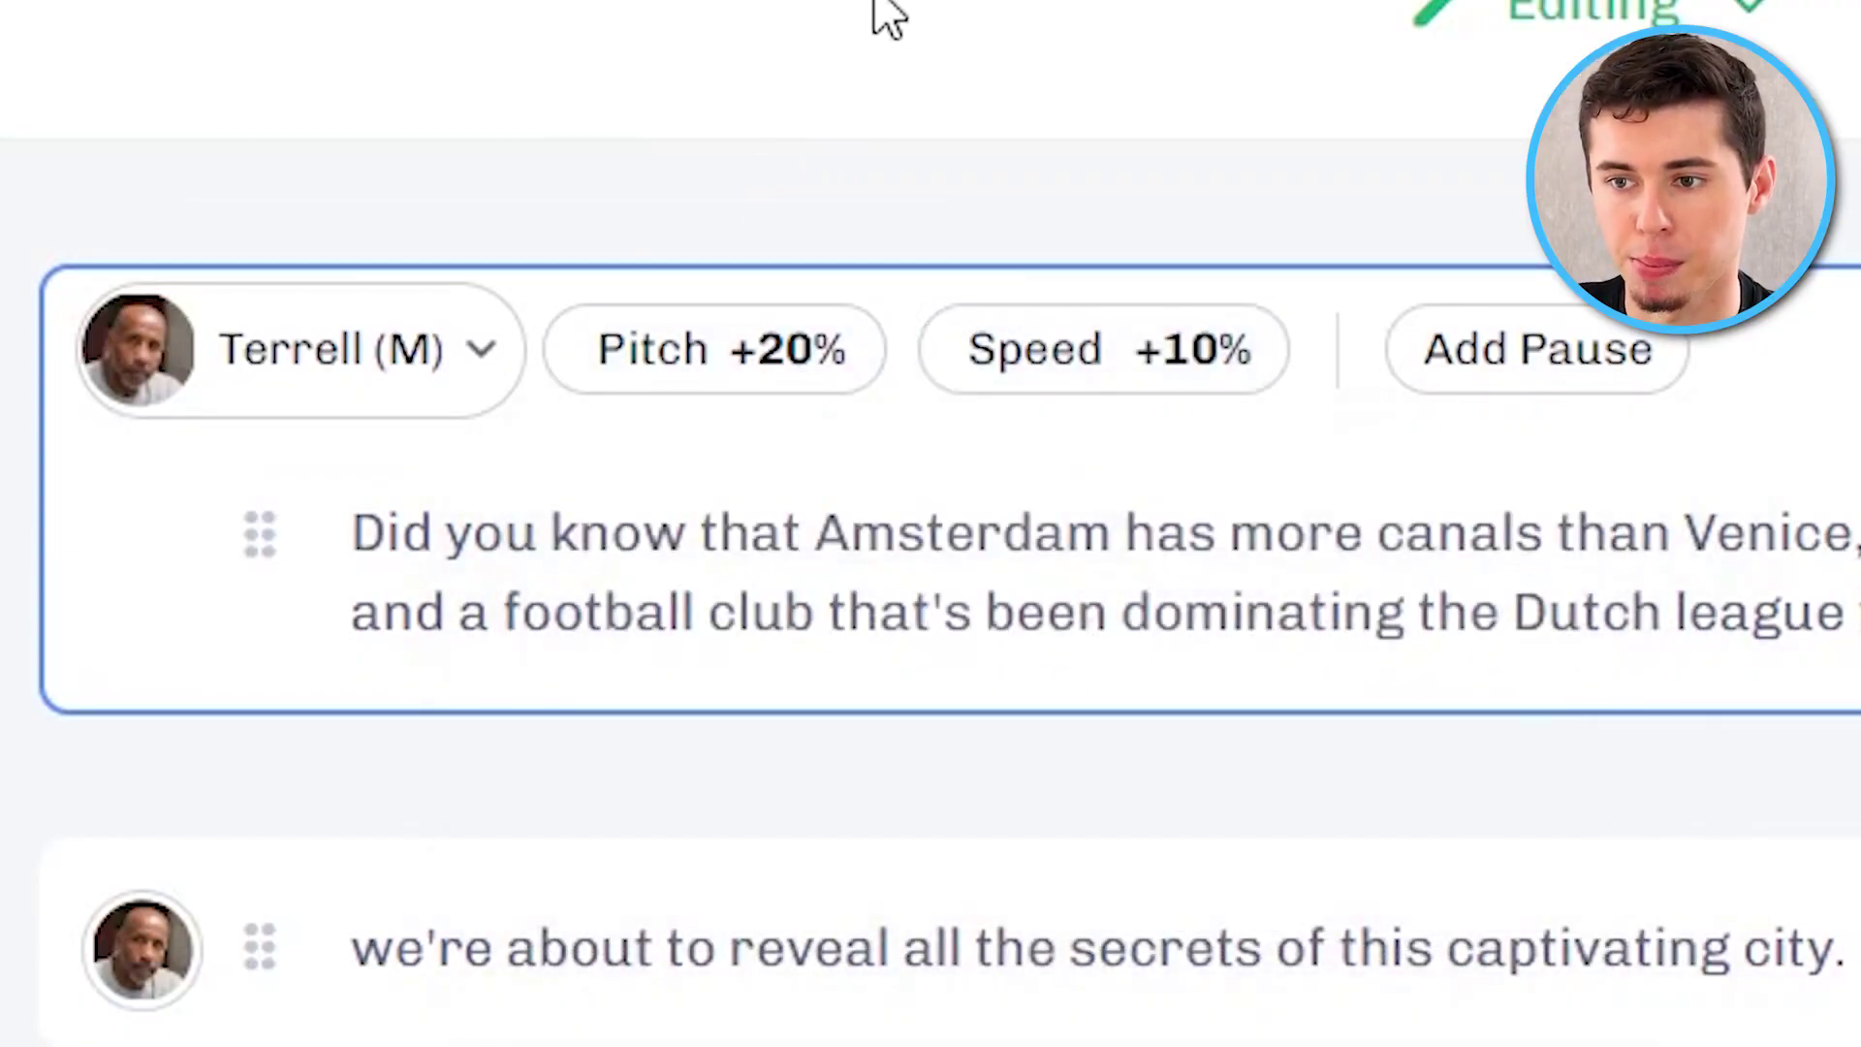
left_click(1194, 353)
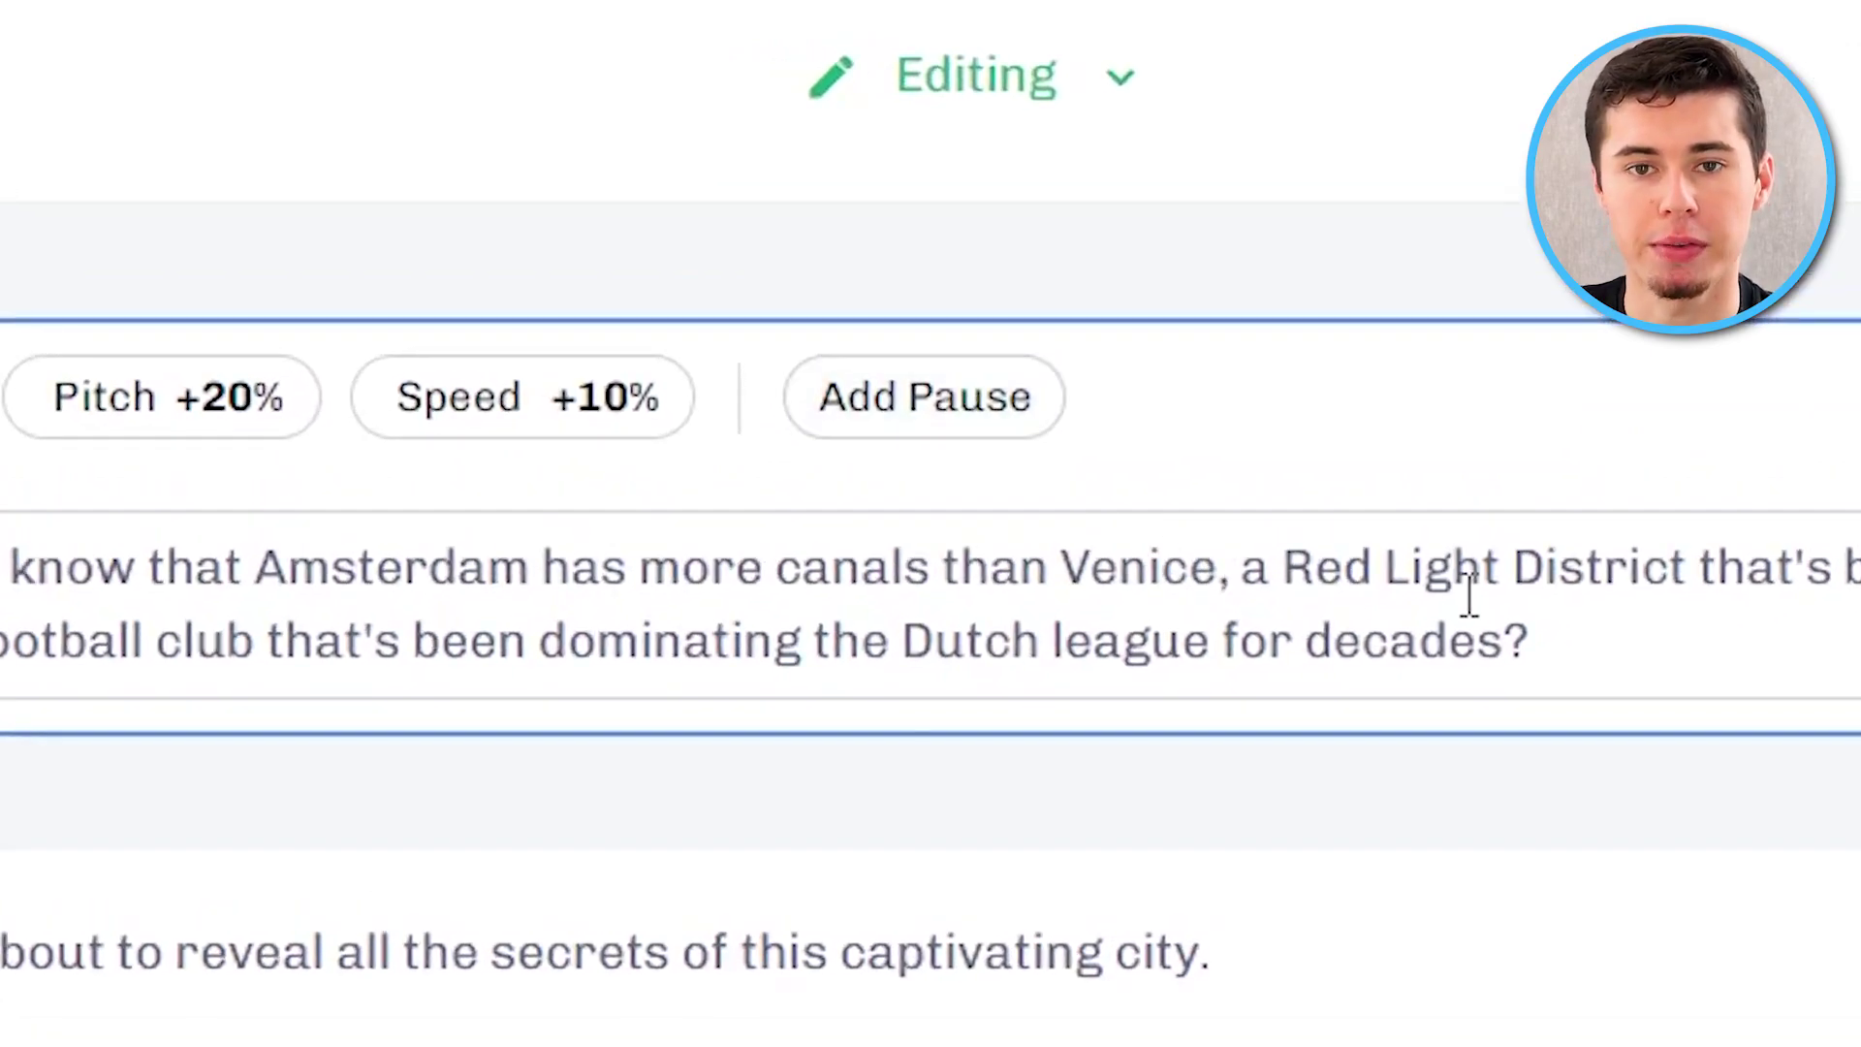
Insert a 5-second custom pause after 'Venice,' in the first block.
left_click(1224, 567)
type(",")
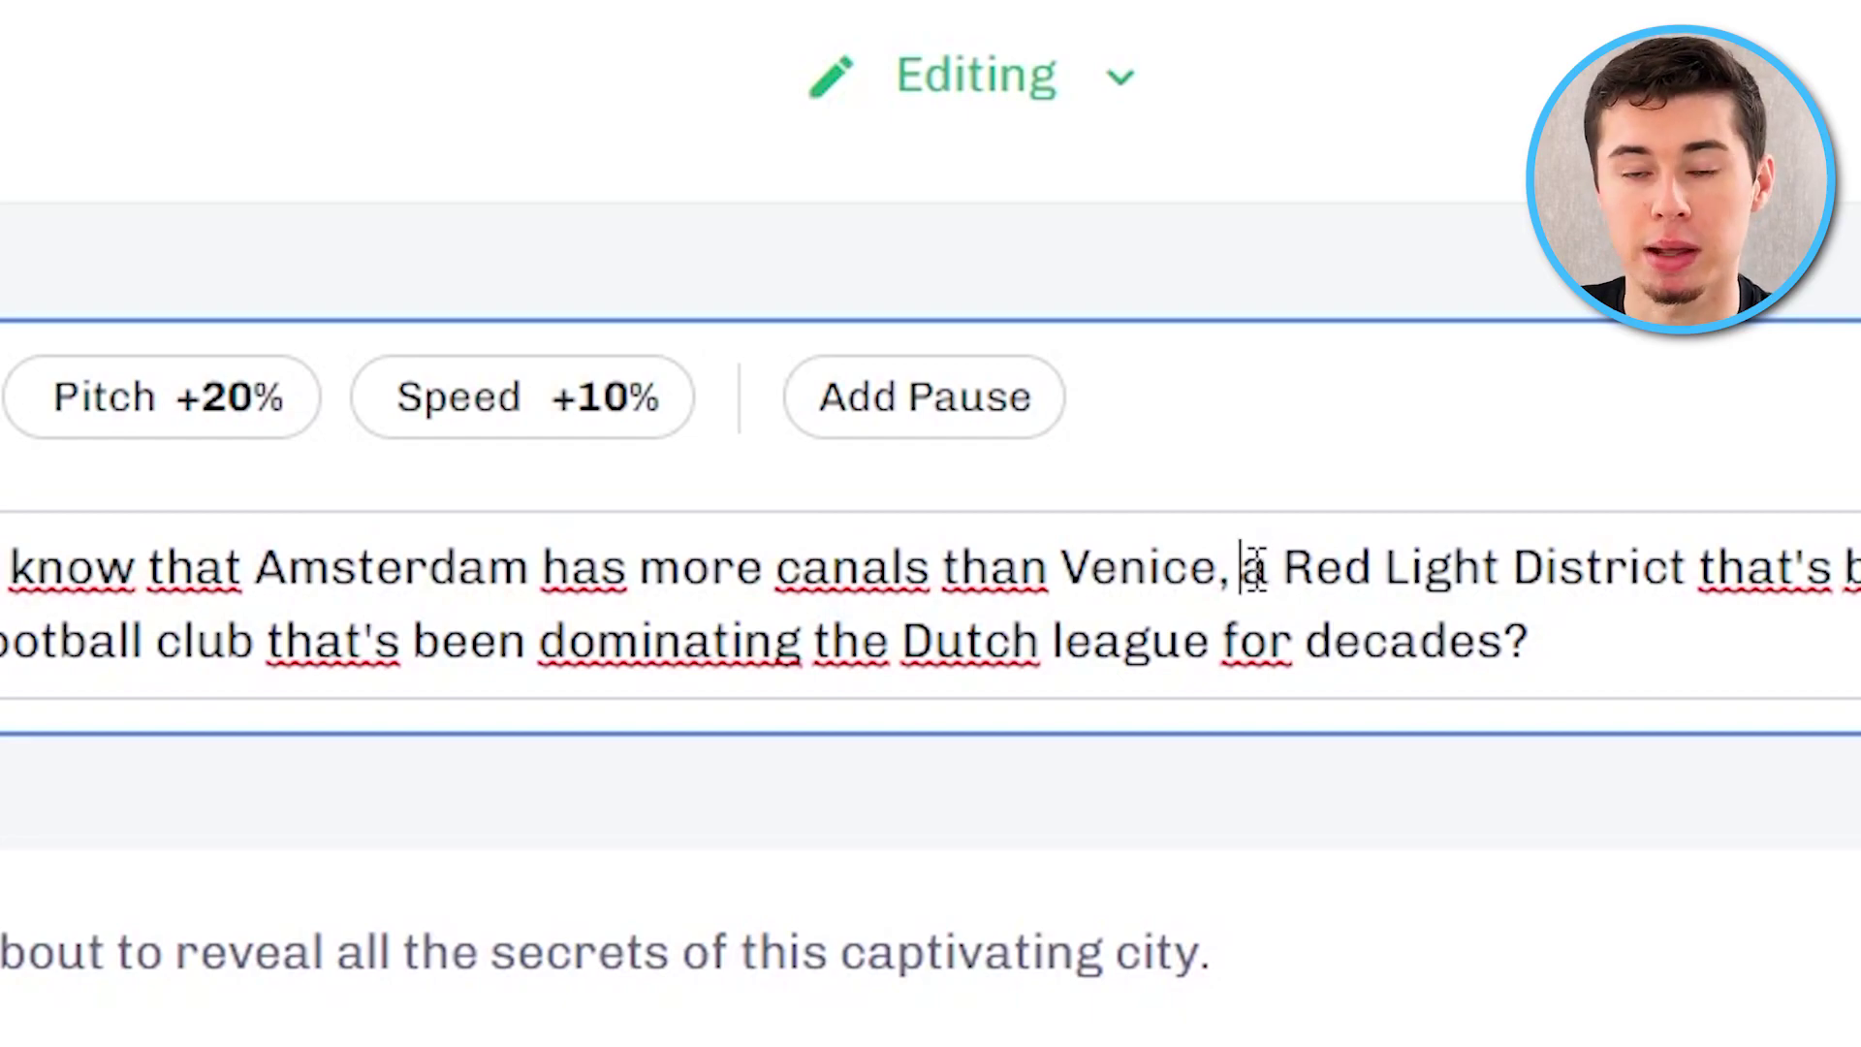
left_click(1250, 567)
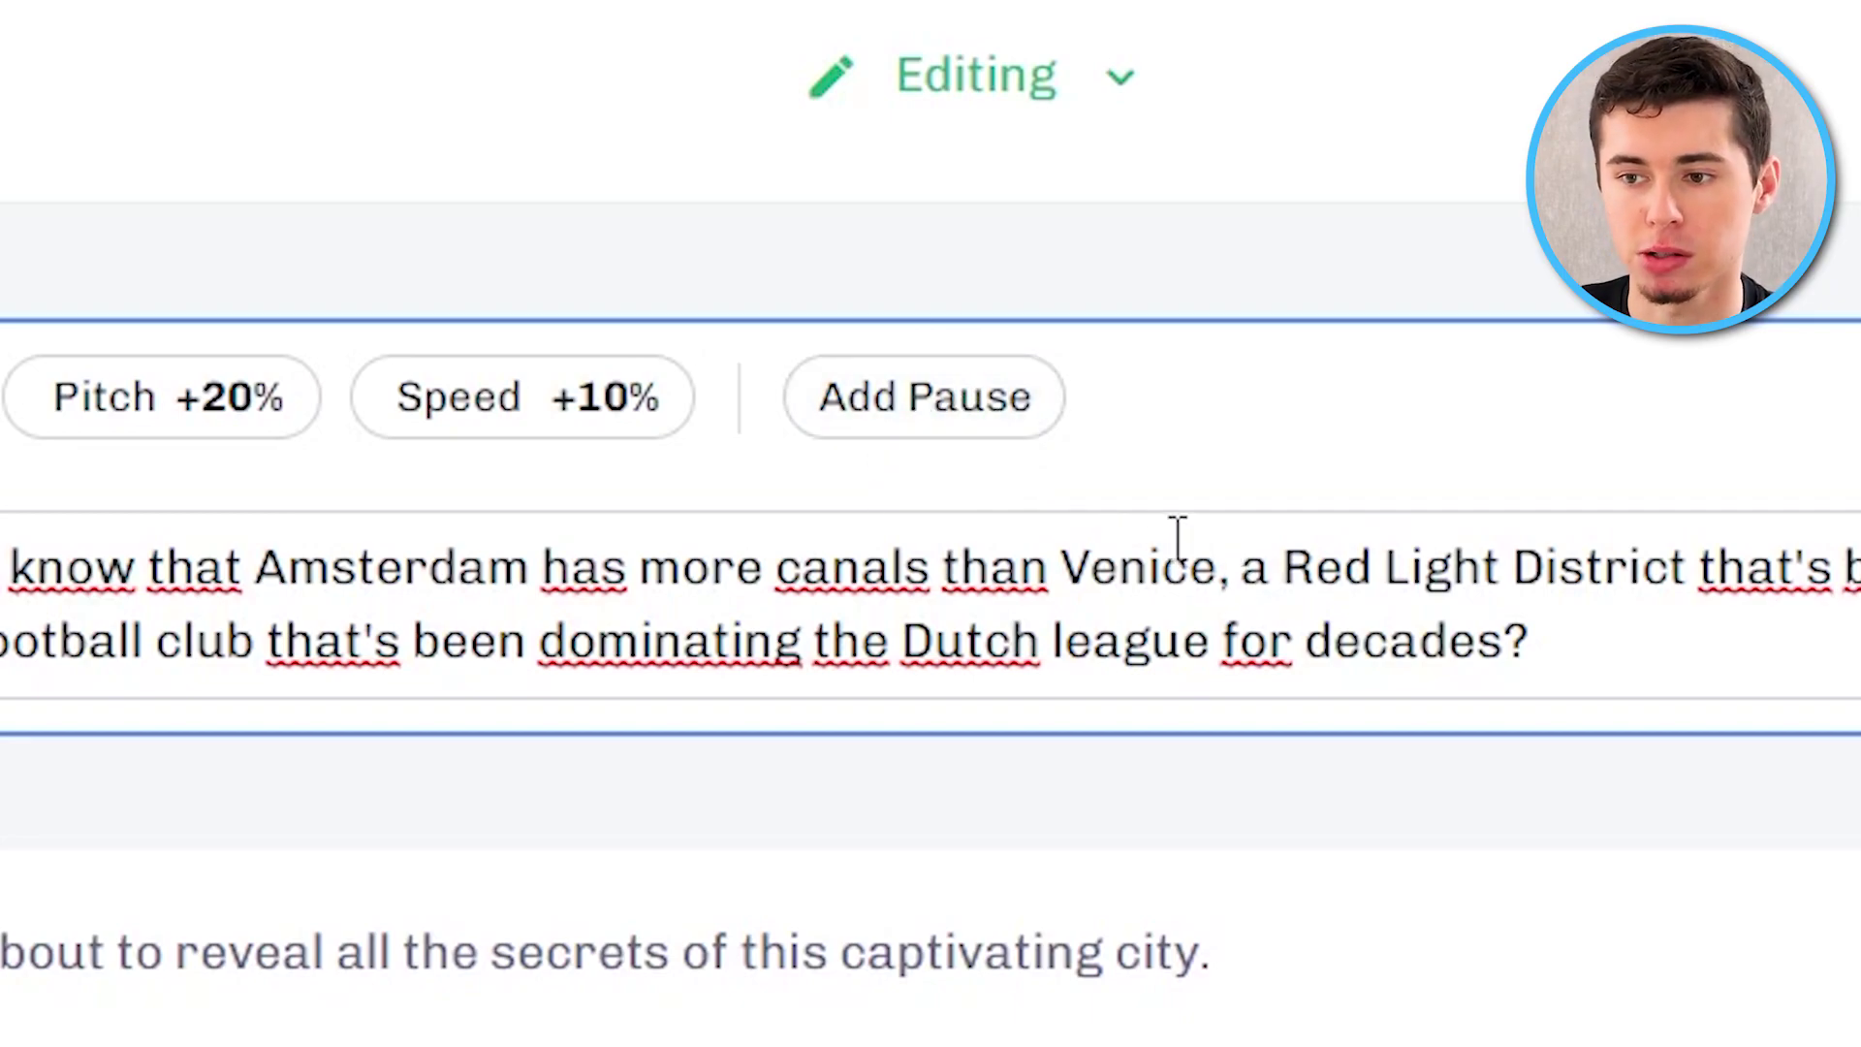
left_click(932, 412)
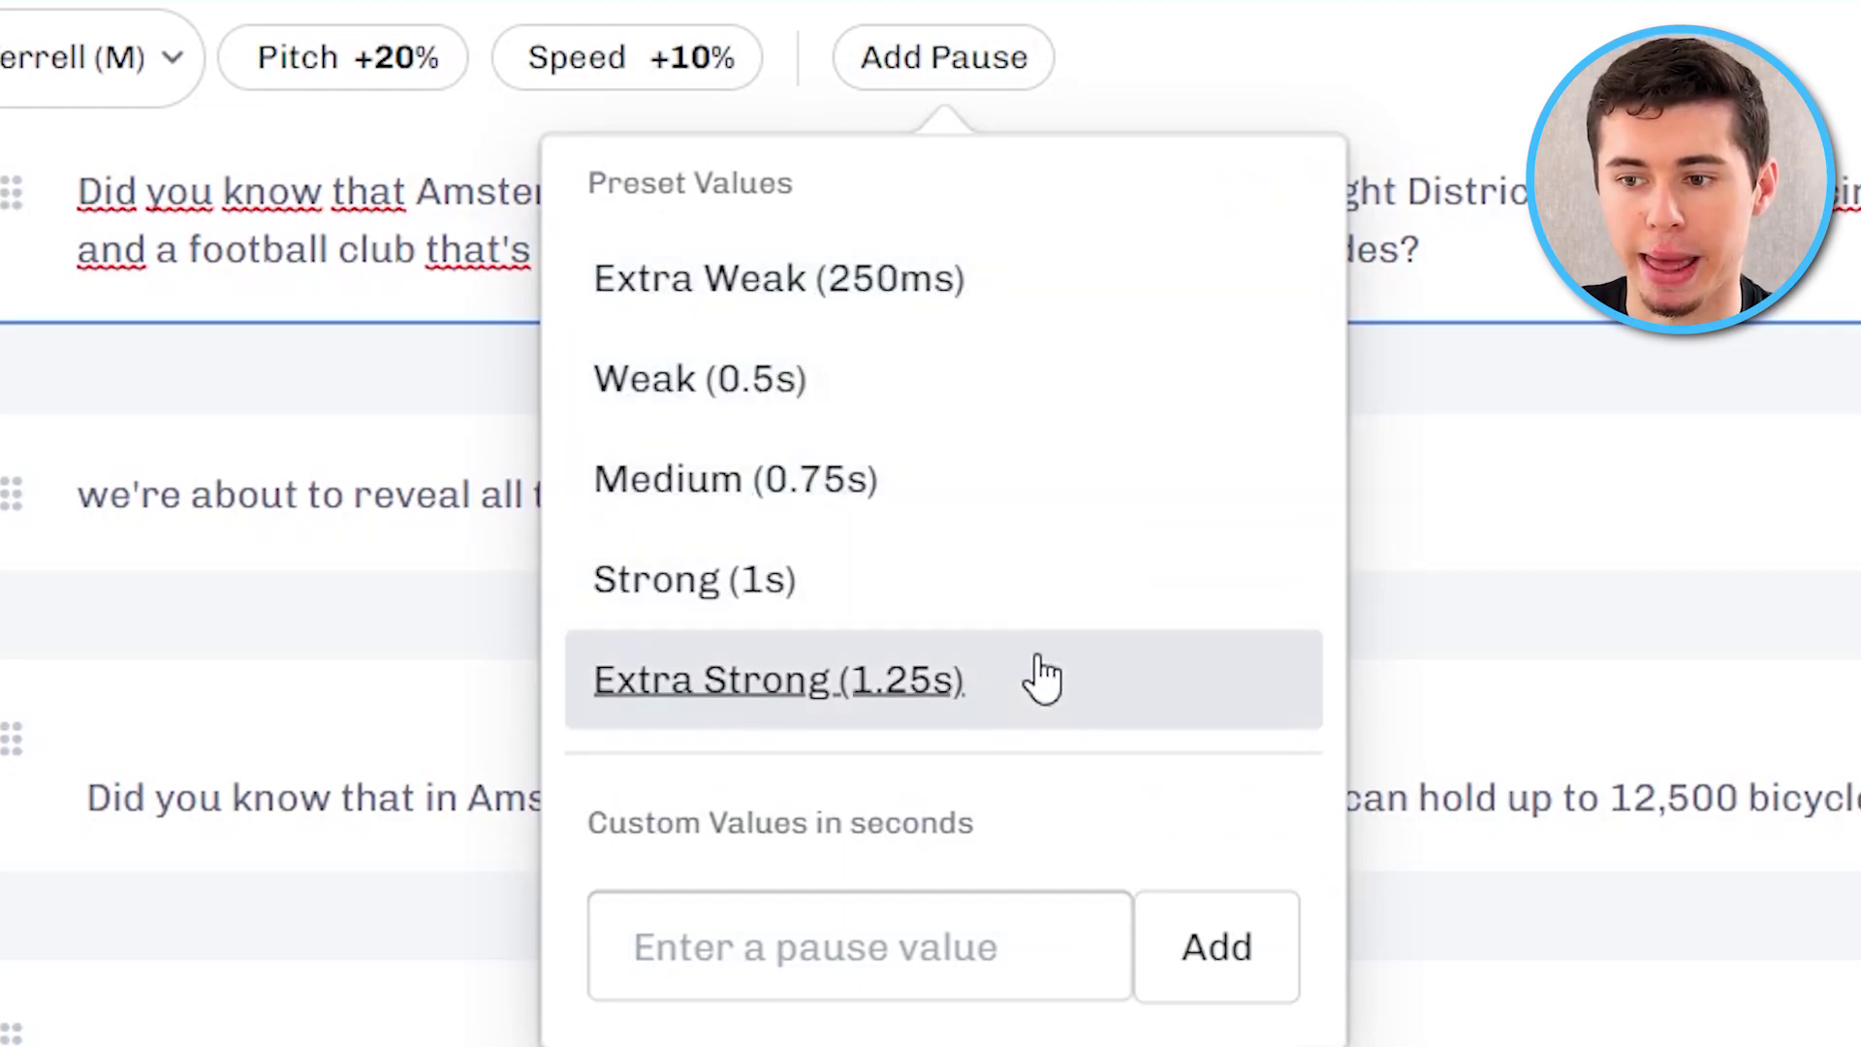
left_click(843, 960)
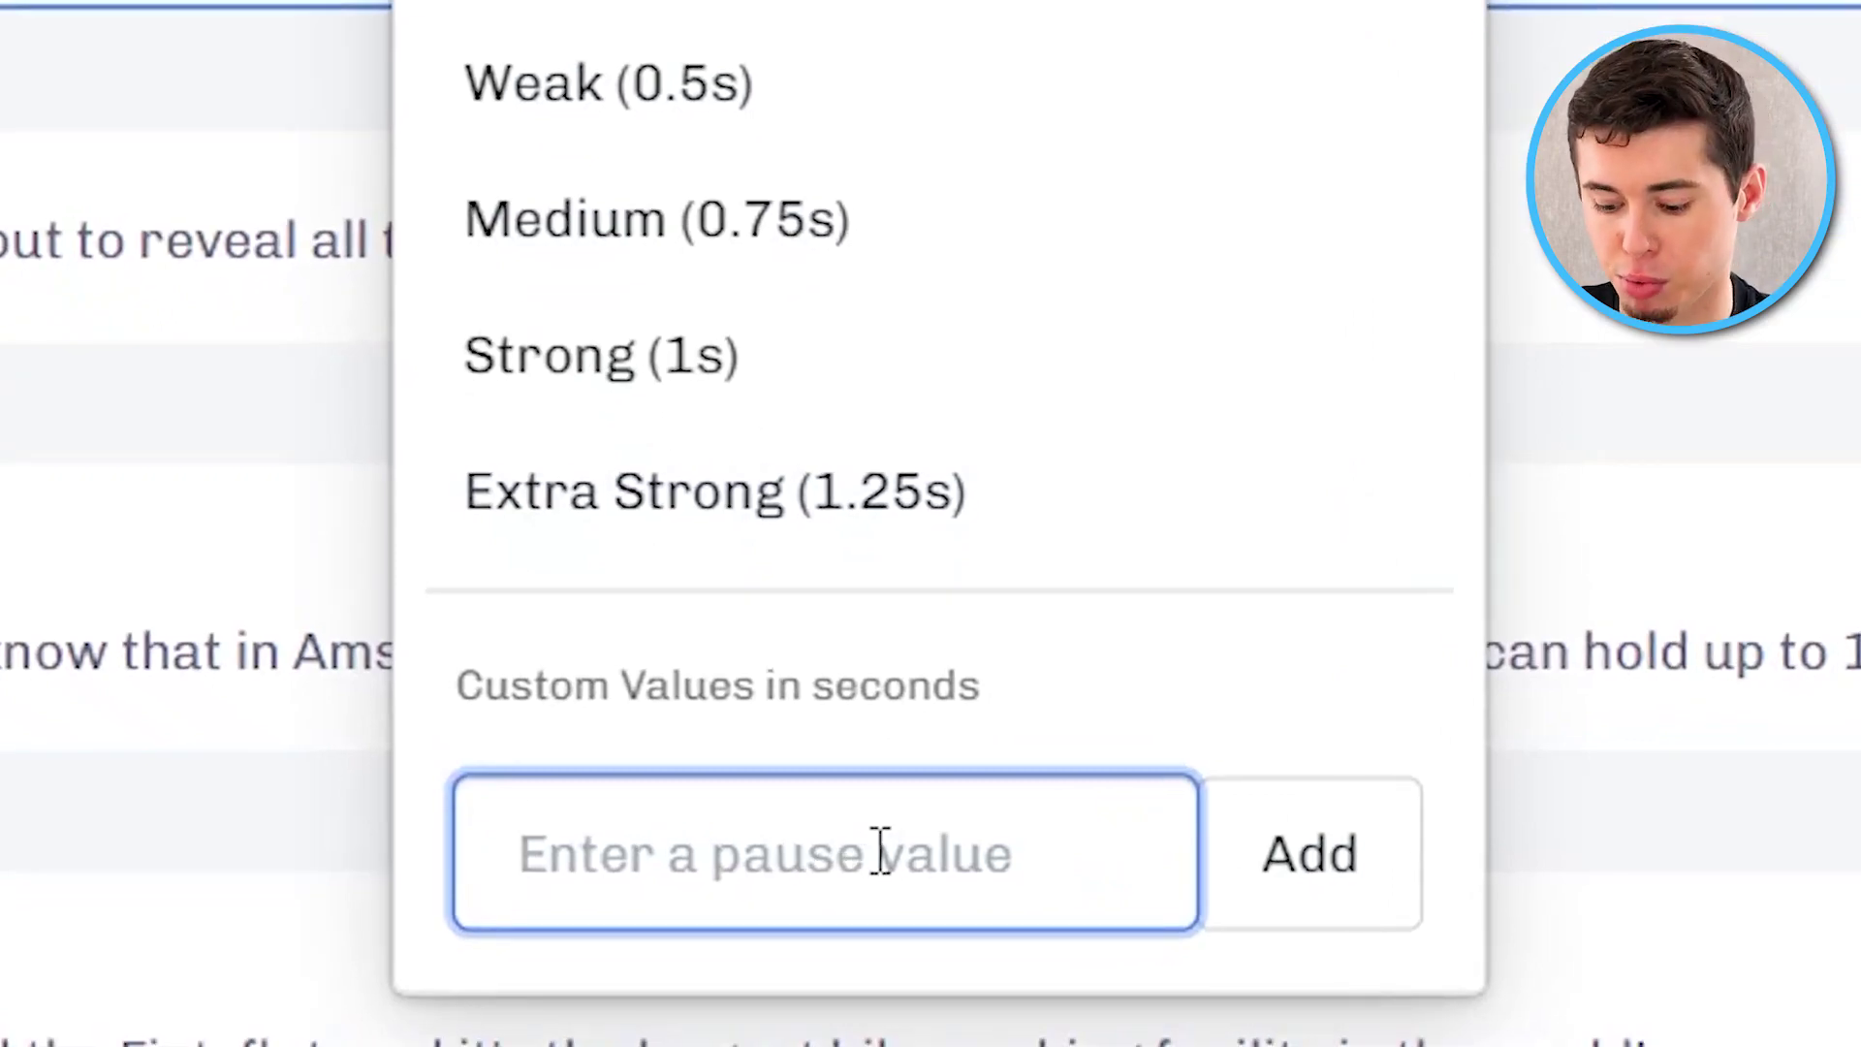
type("5")
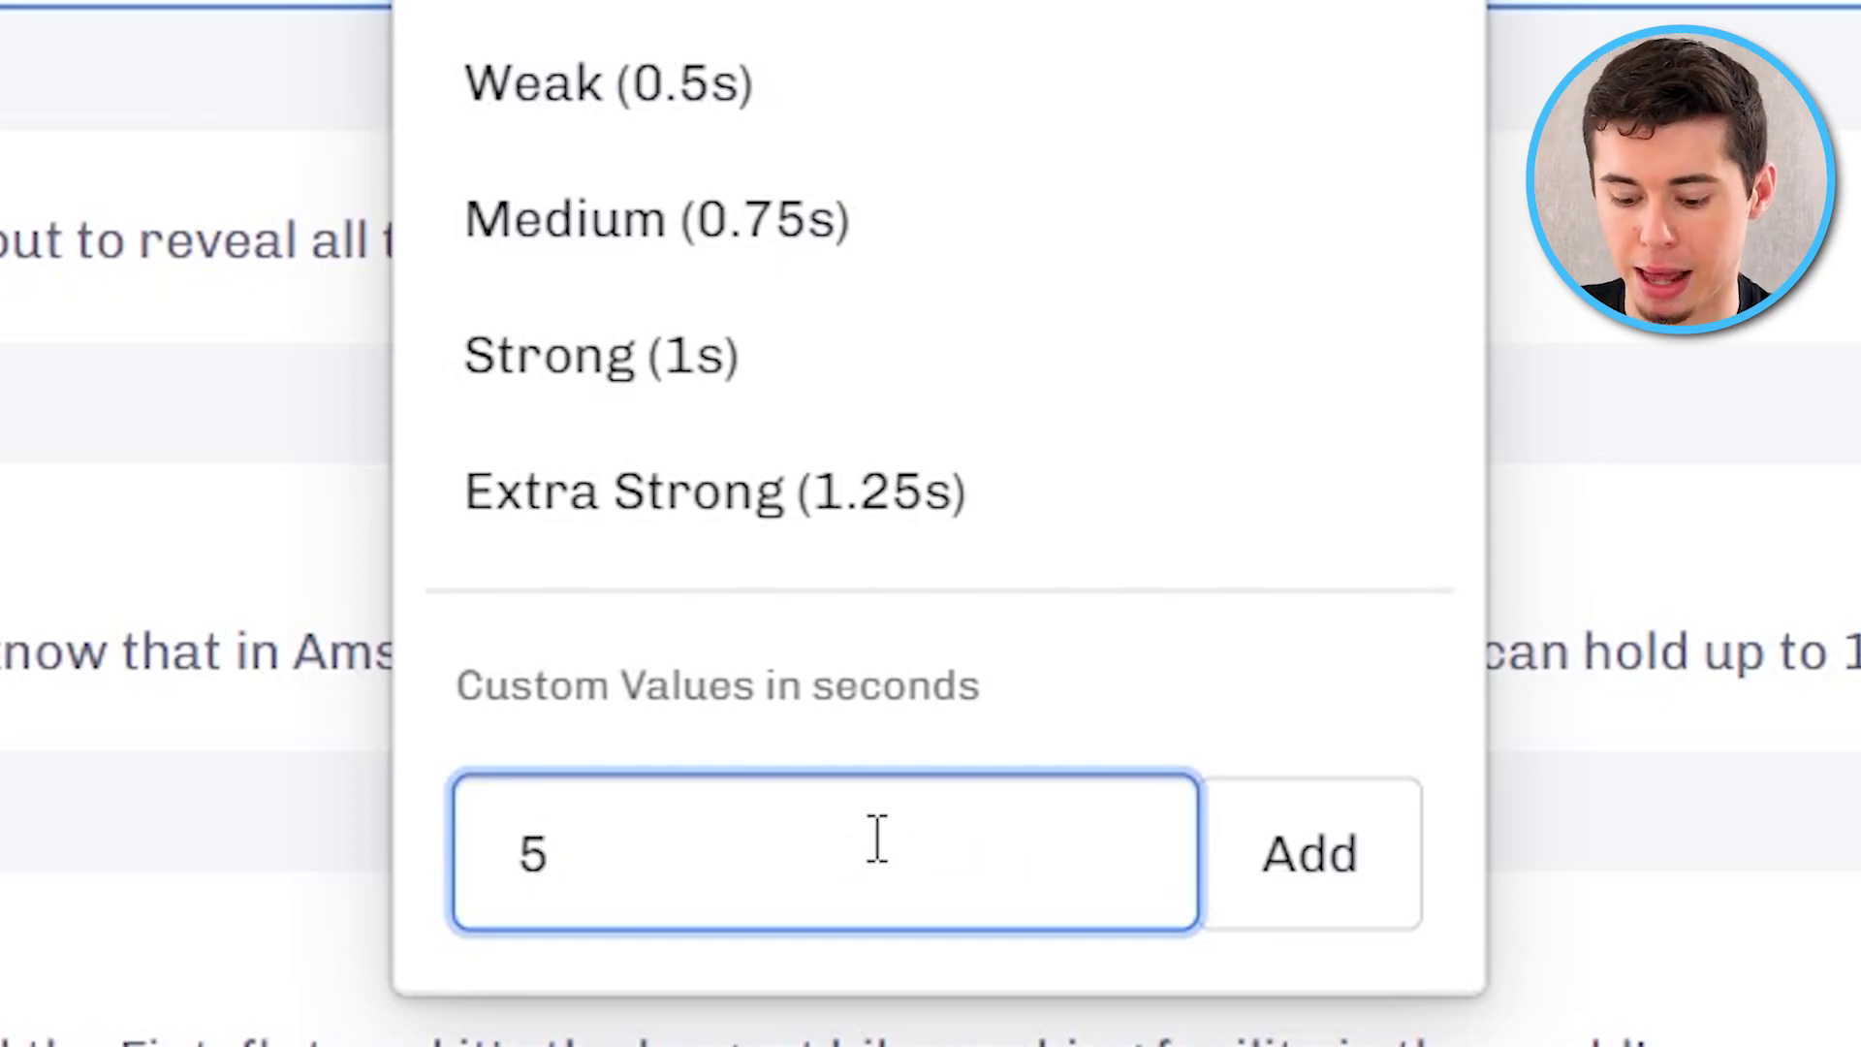
left_click(1233, 907)
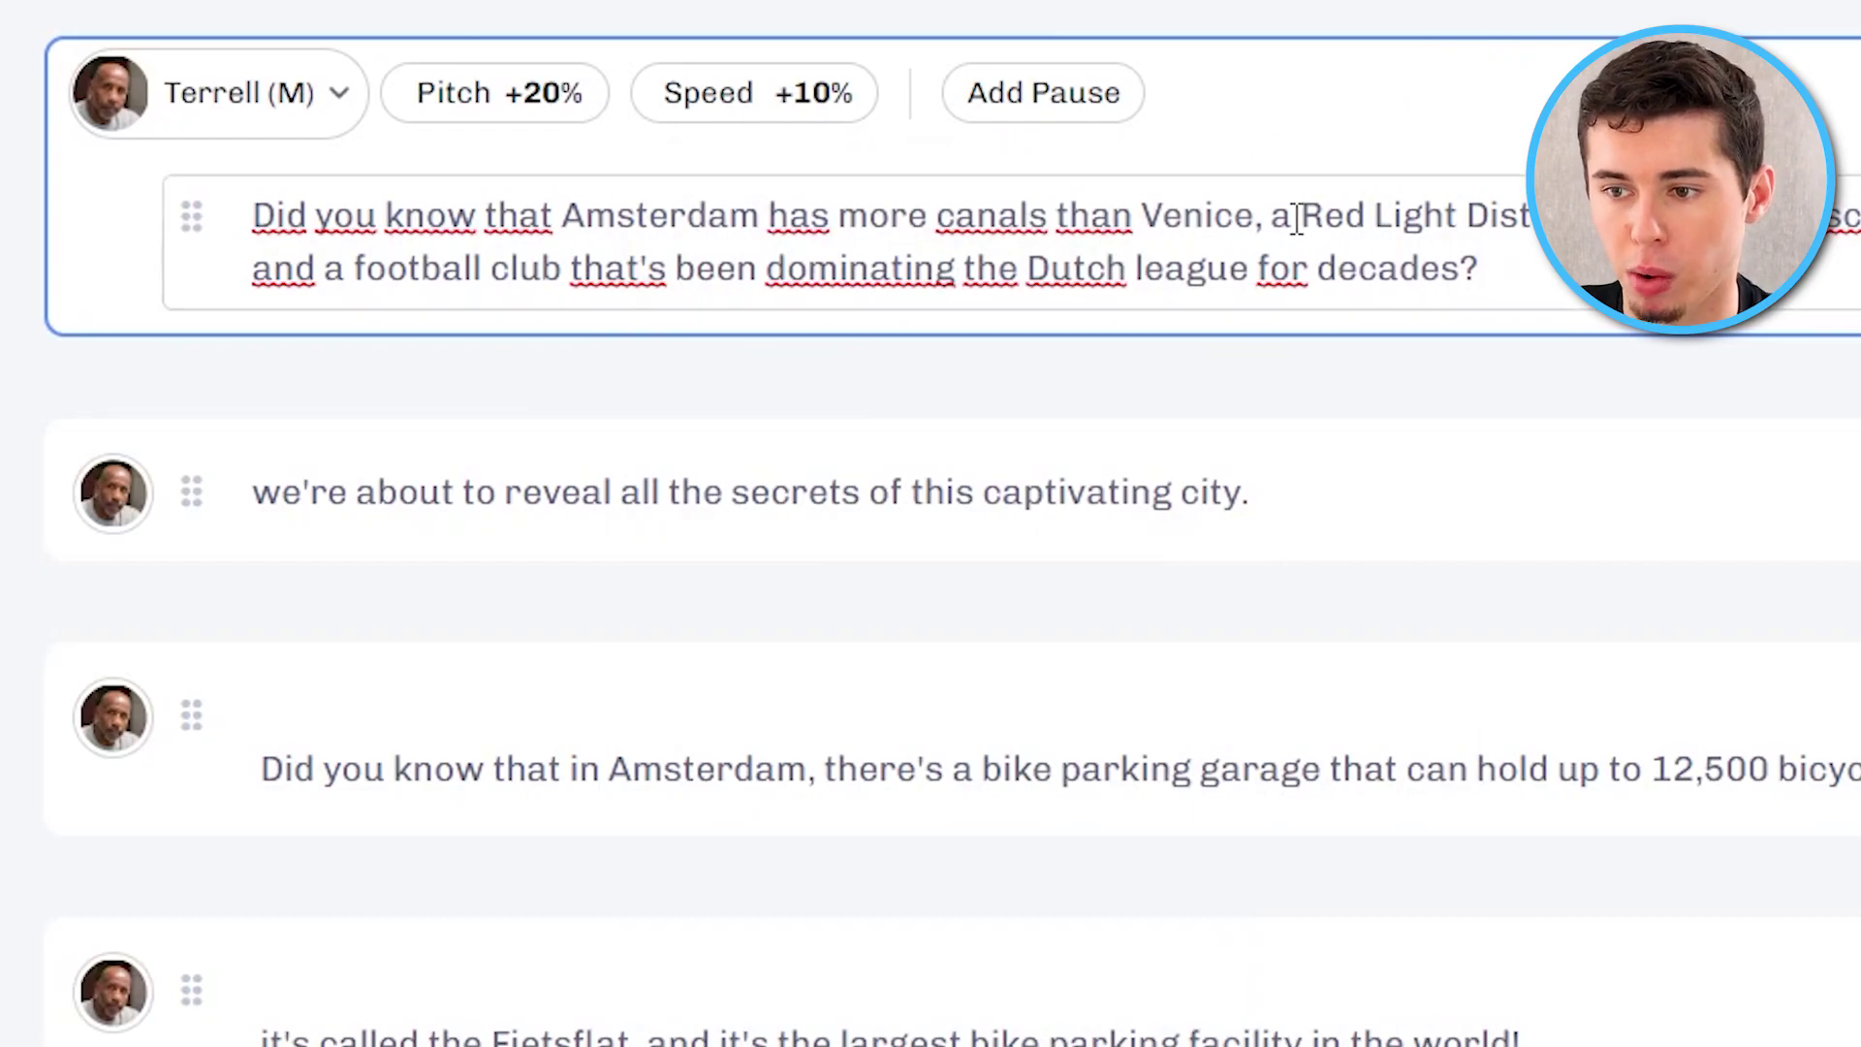
Use a weak 0.5s pause after Venice instead and regenerate the block's audio.
left_click(1051, 97)
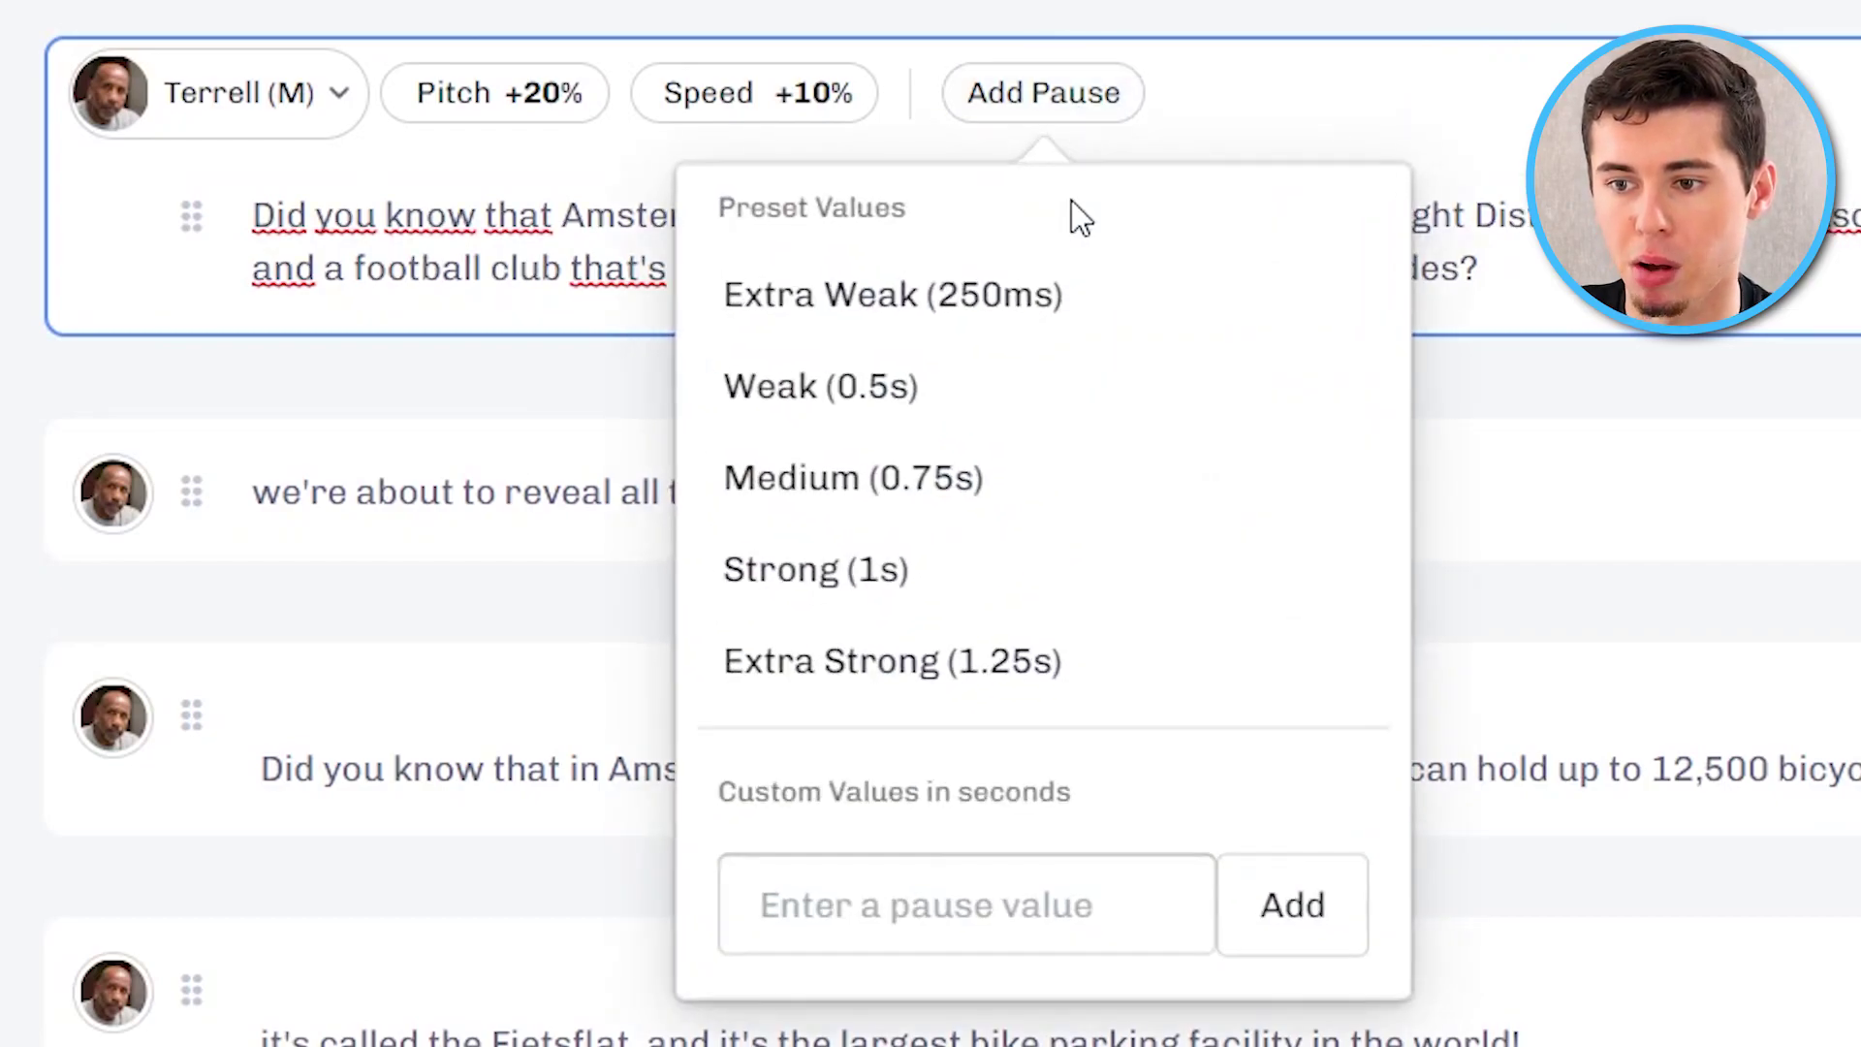
left_click(811, 387)
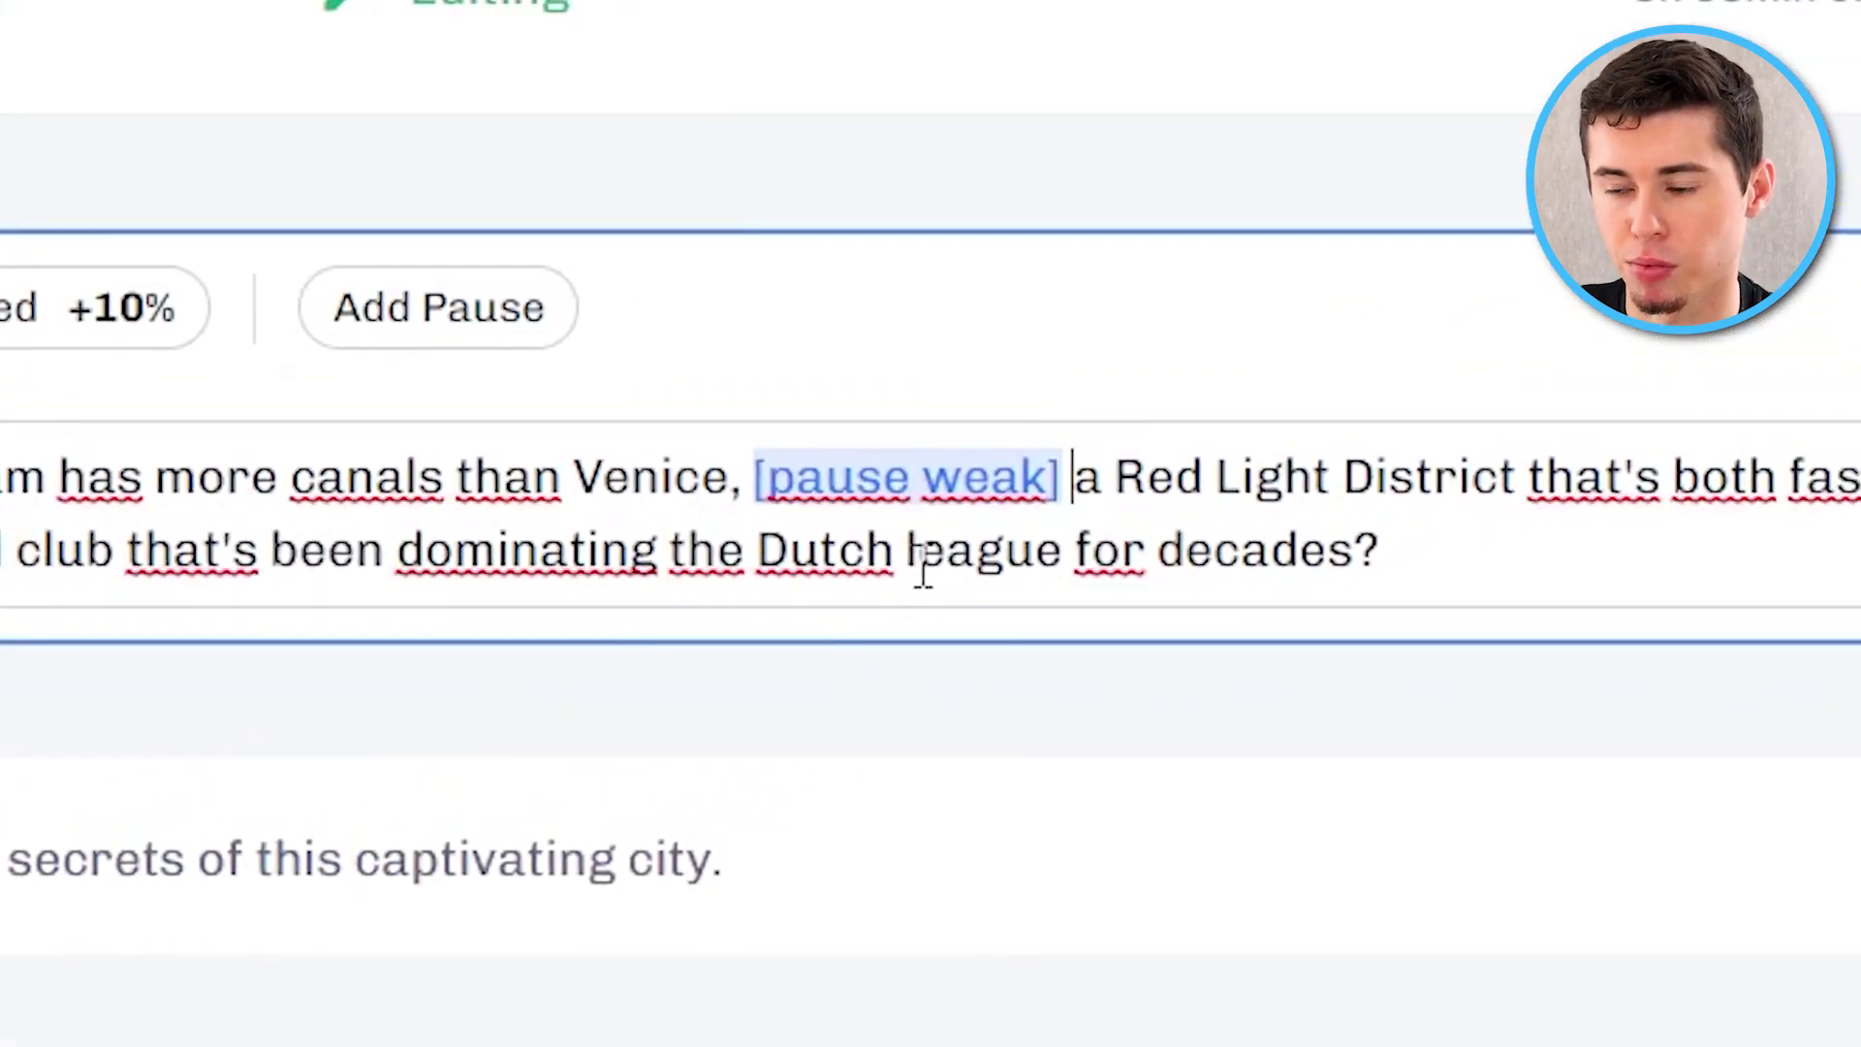
left_click(1292, 492)
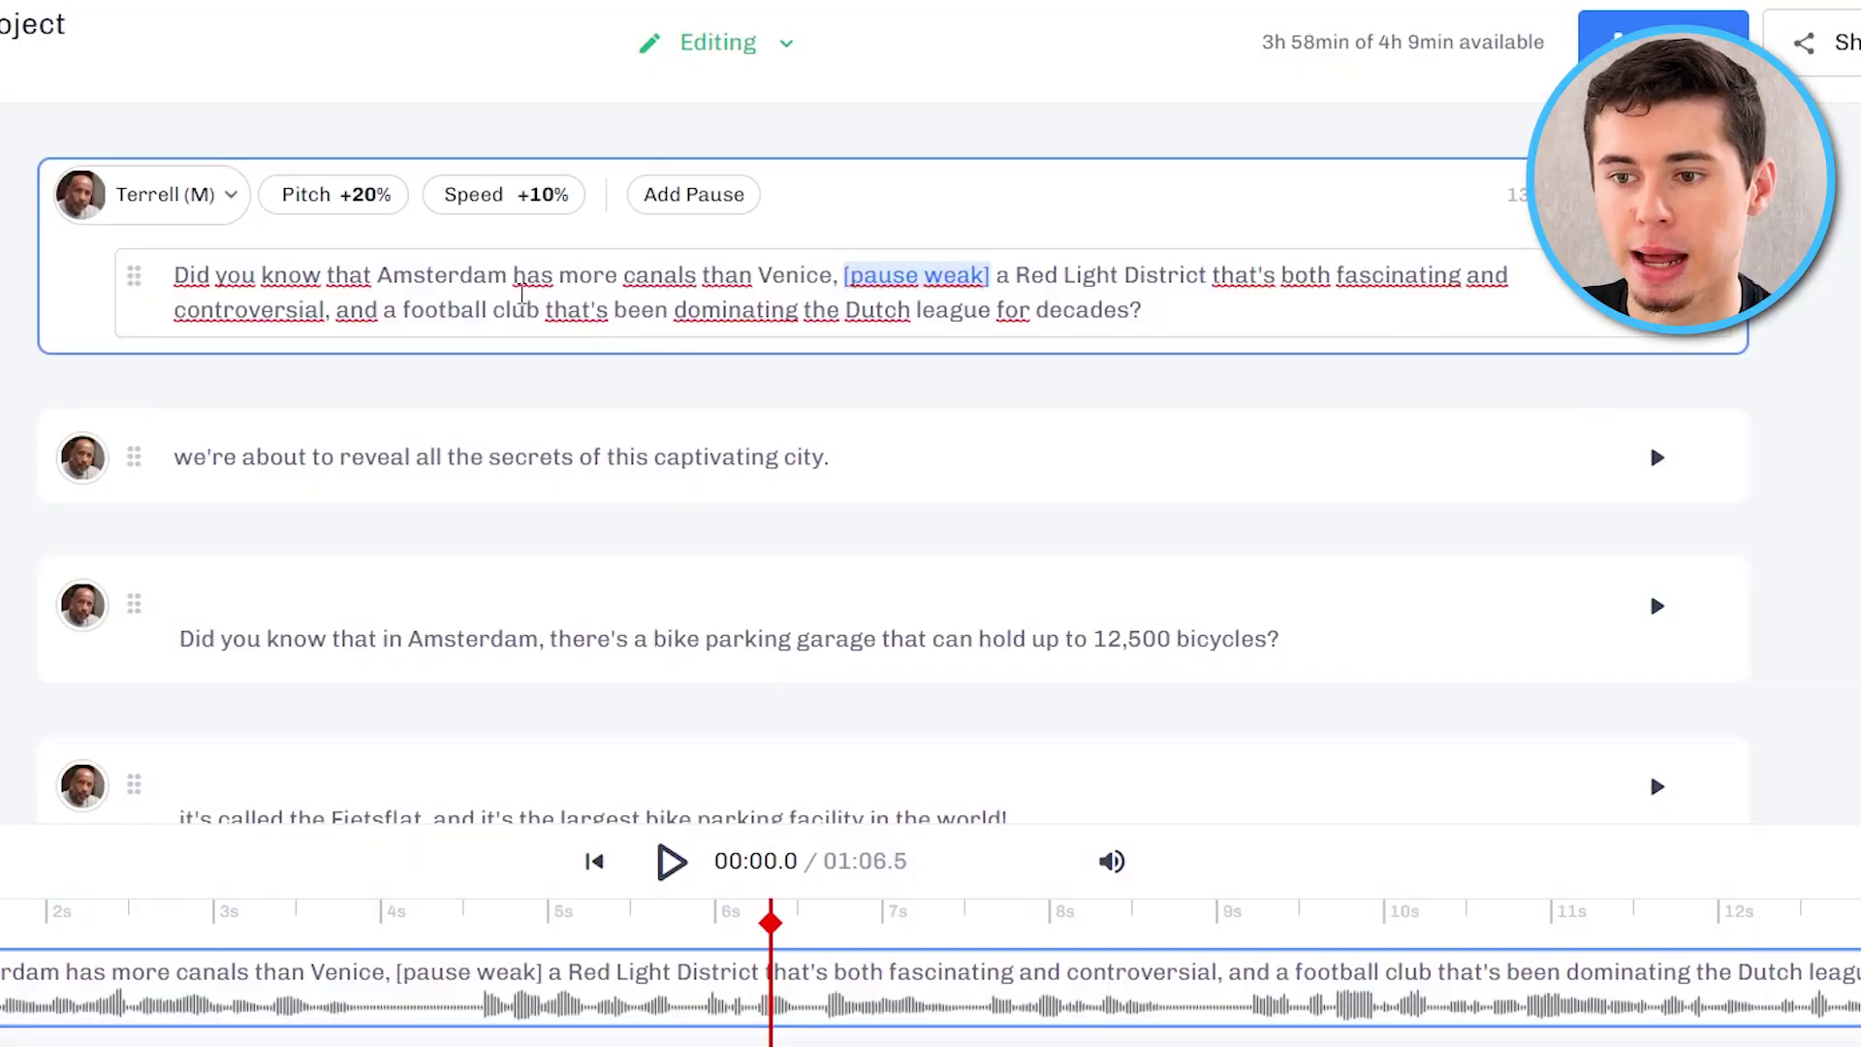
Add a comma after 'Amsterdam' in the opening sentence and try a weak 0.5s pause there.
left_click(514, 279)
key("BackSpace")
type(",")
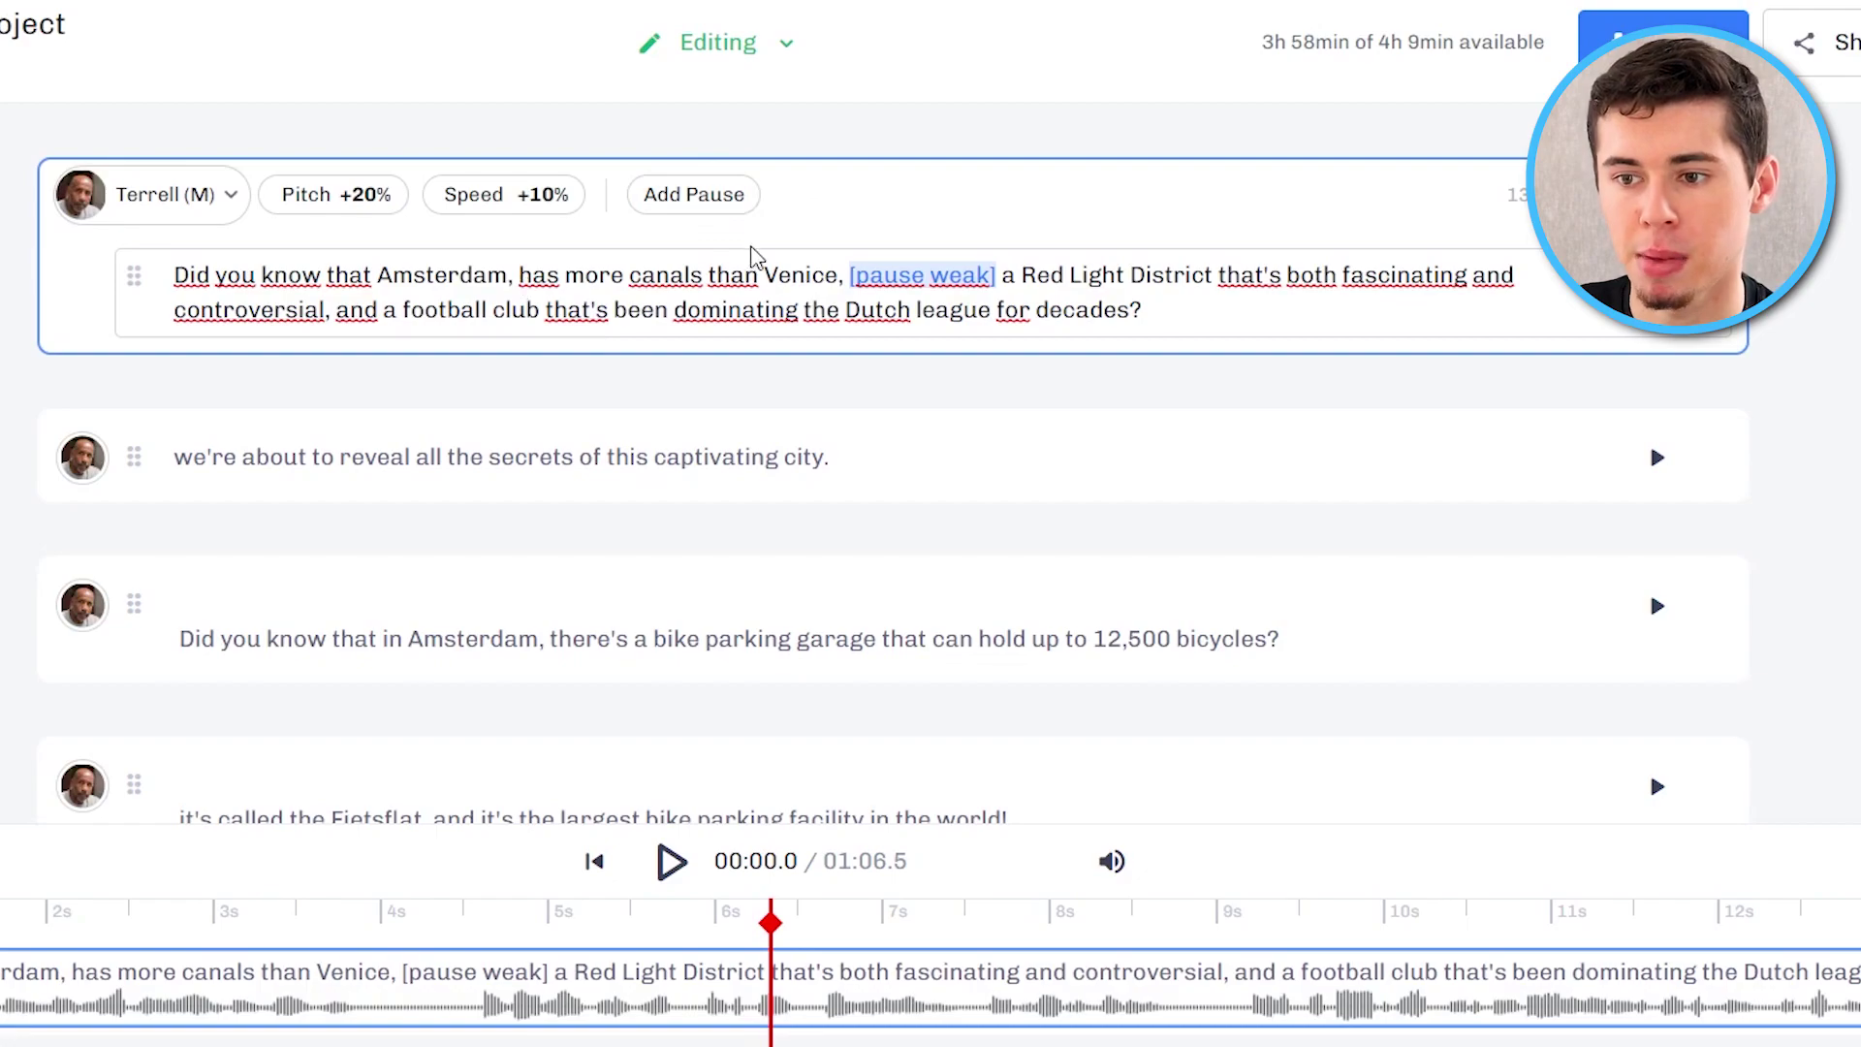
key("BackSpace")
key("BackSpace")
left_click(694, 194)
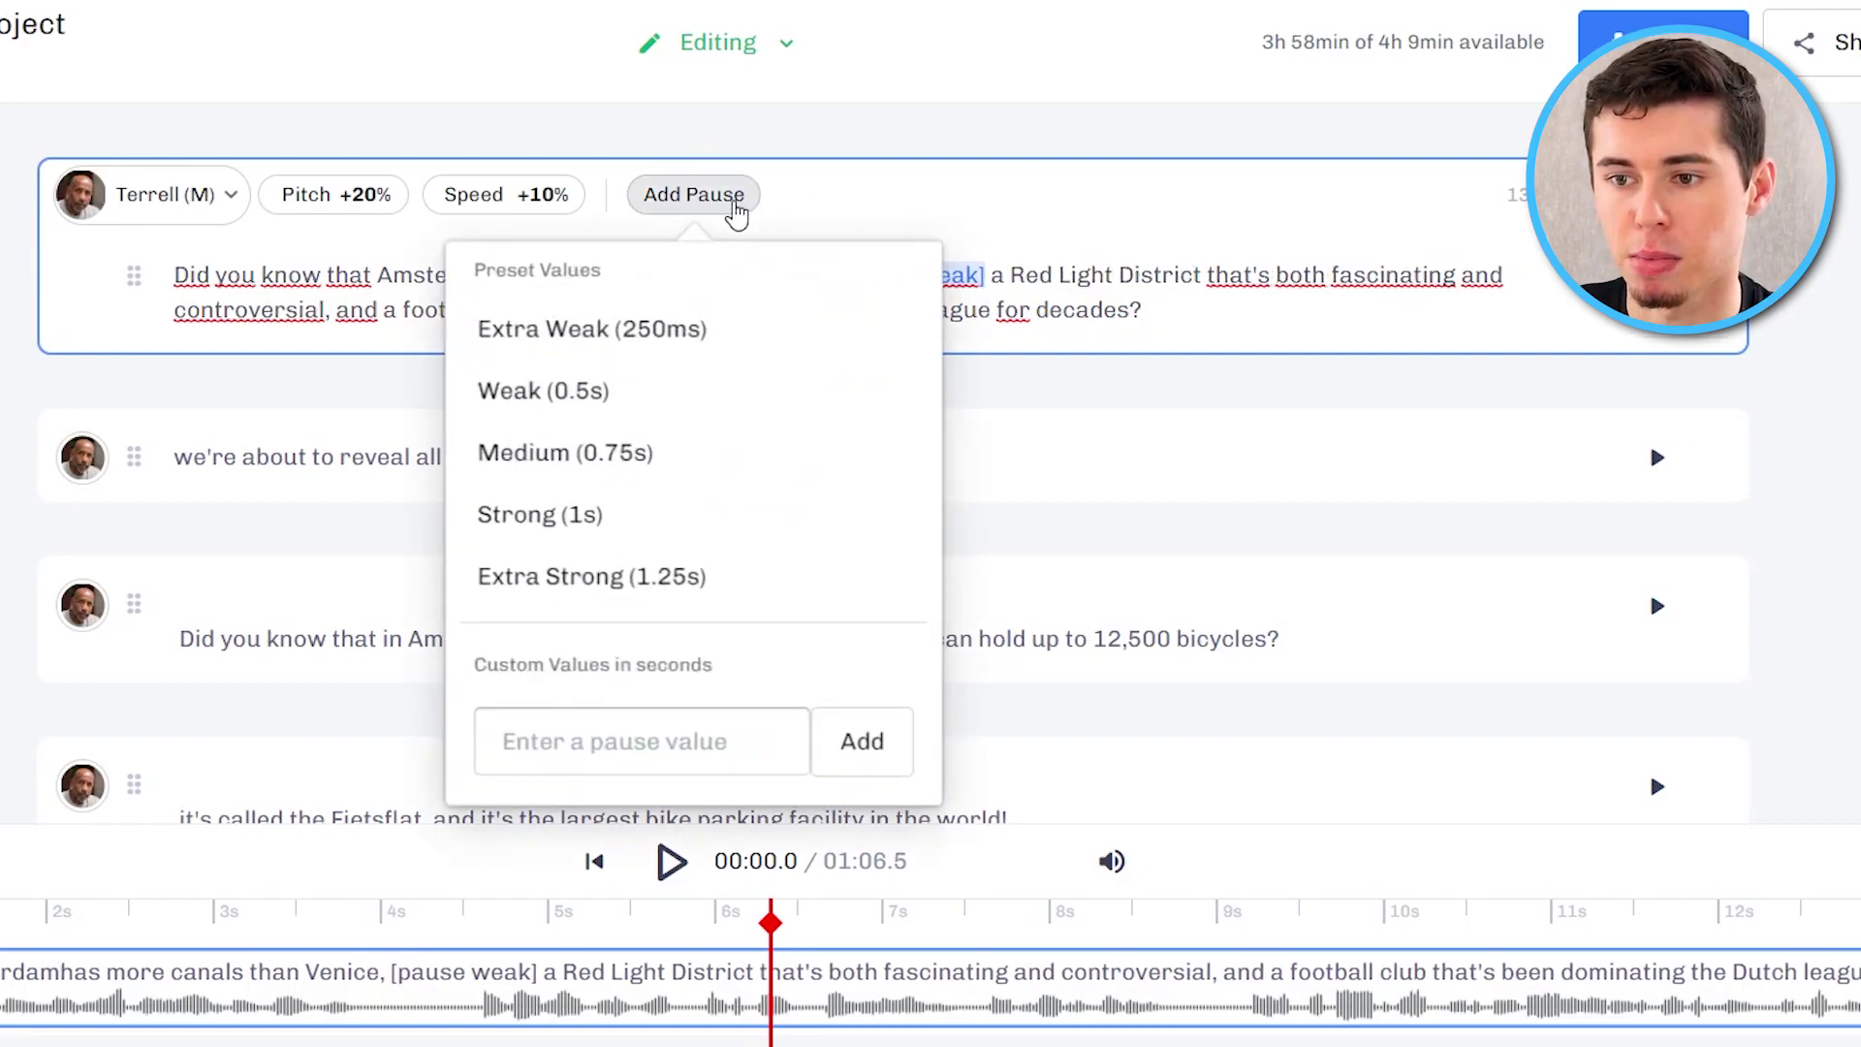
left_click(582, 387)
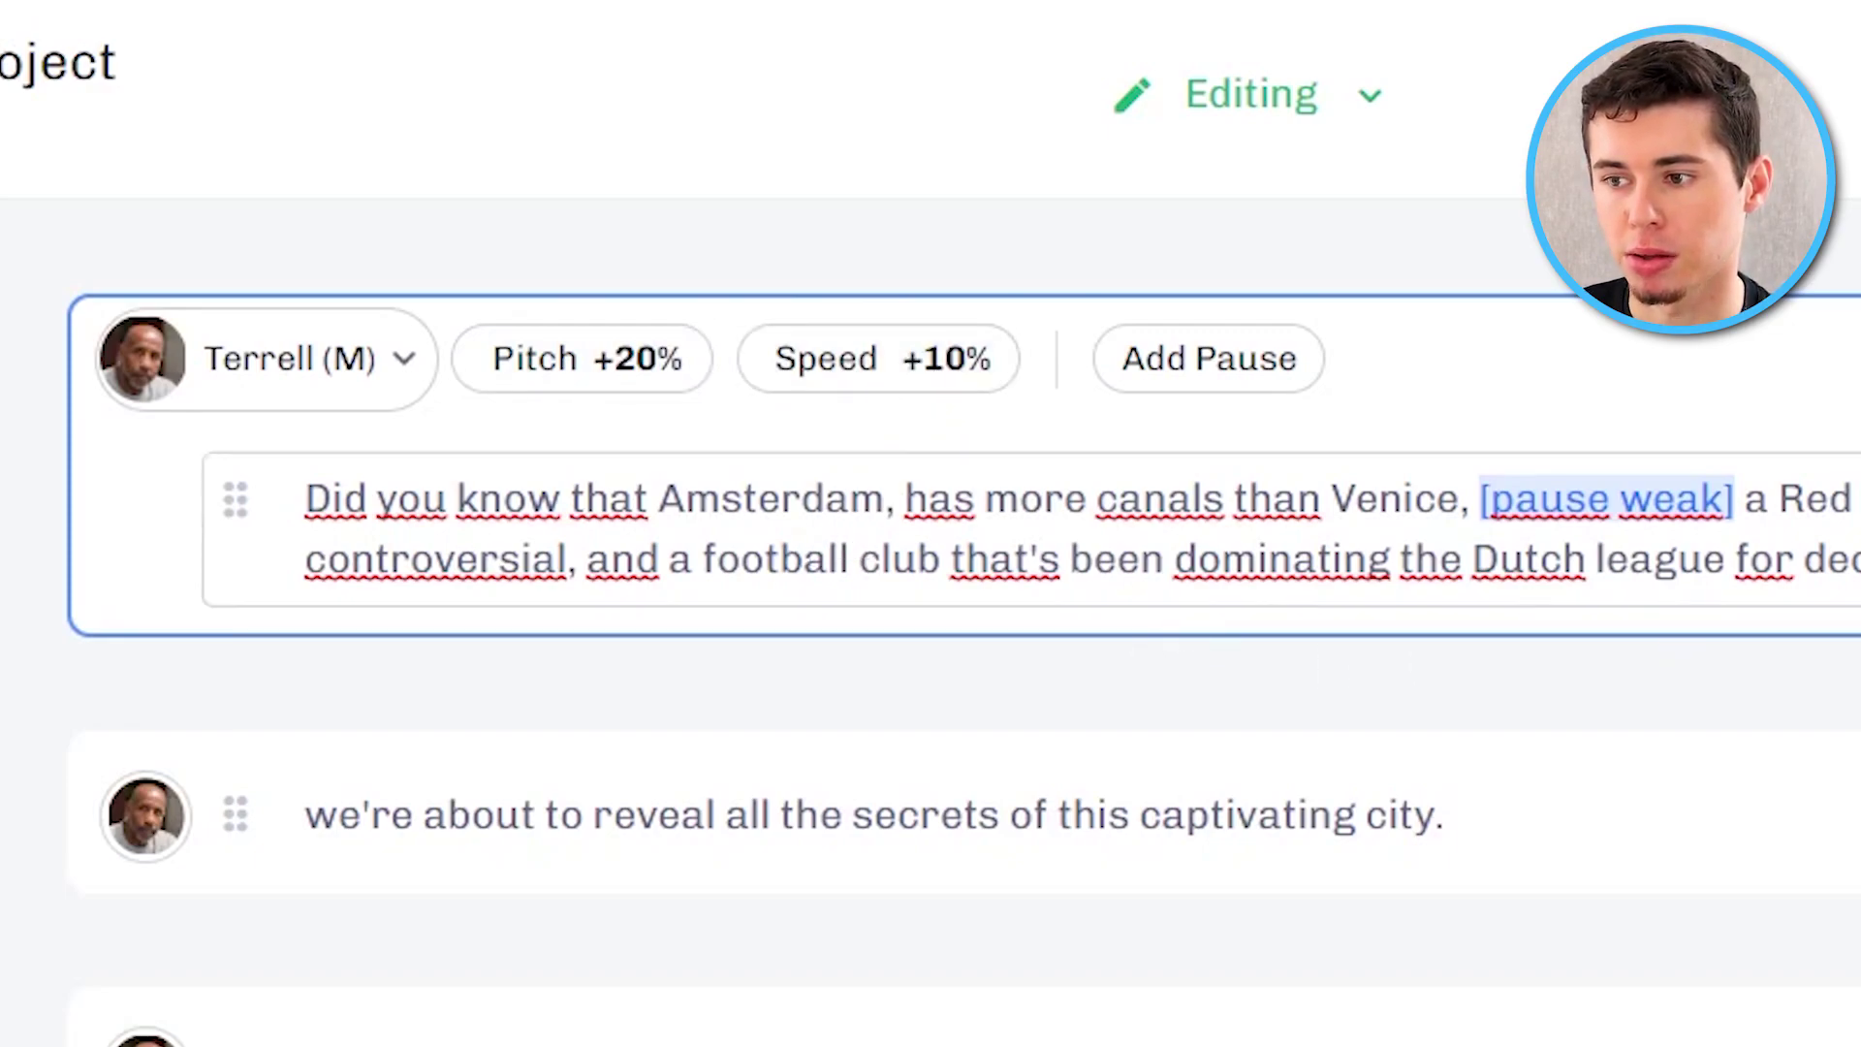
Give 'football' a suggested pronunciation, comparing the General-American and Received-Pronunciation variants.
double_click(781, 560)
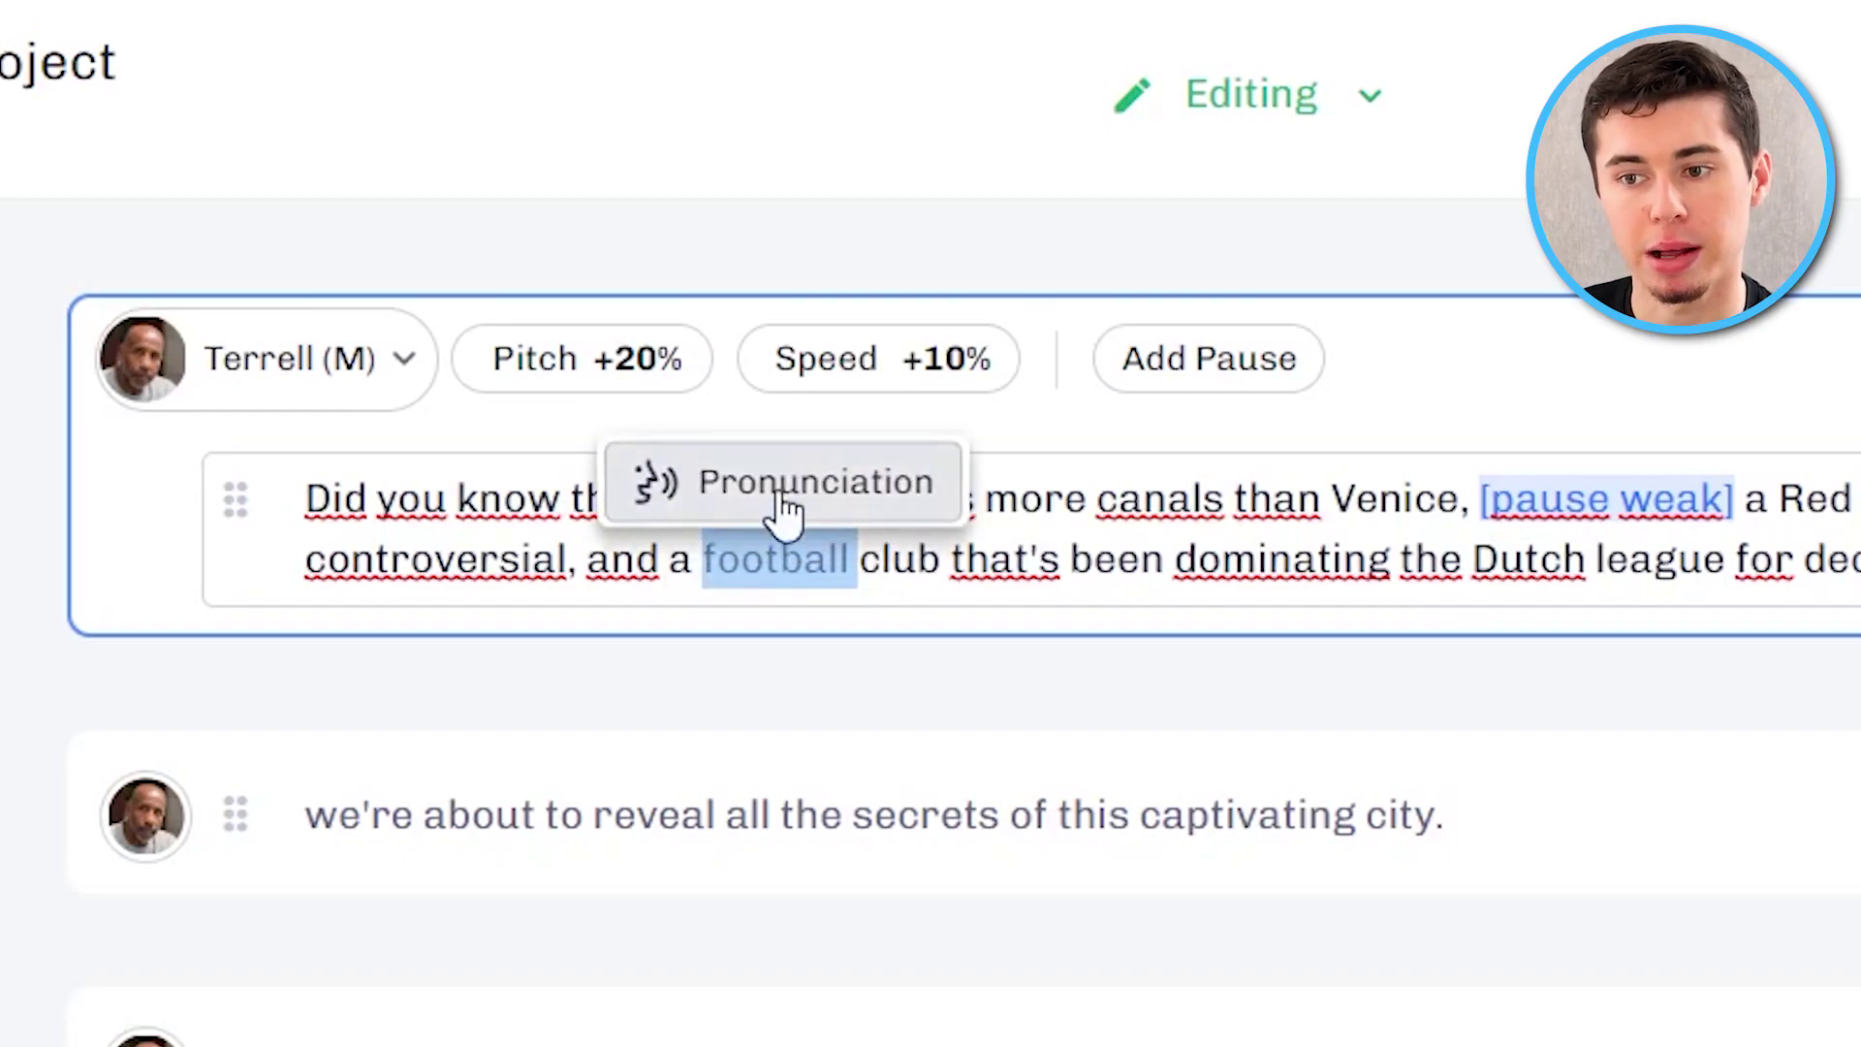
left_click(785, 504)
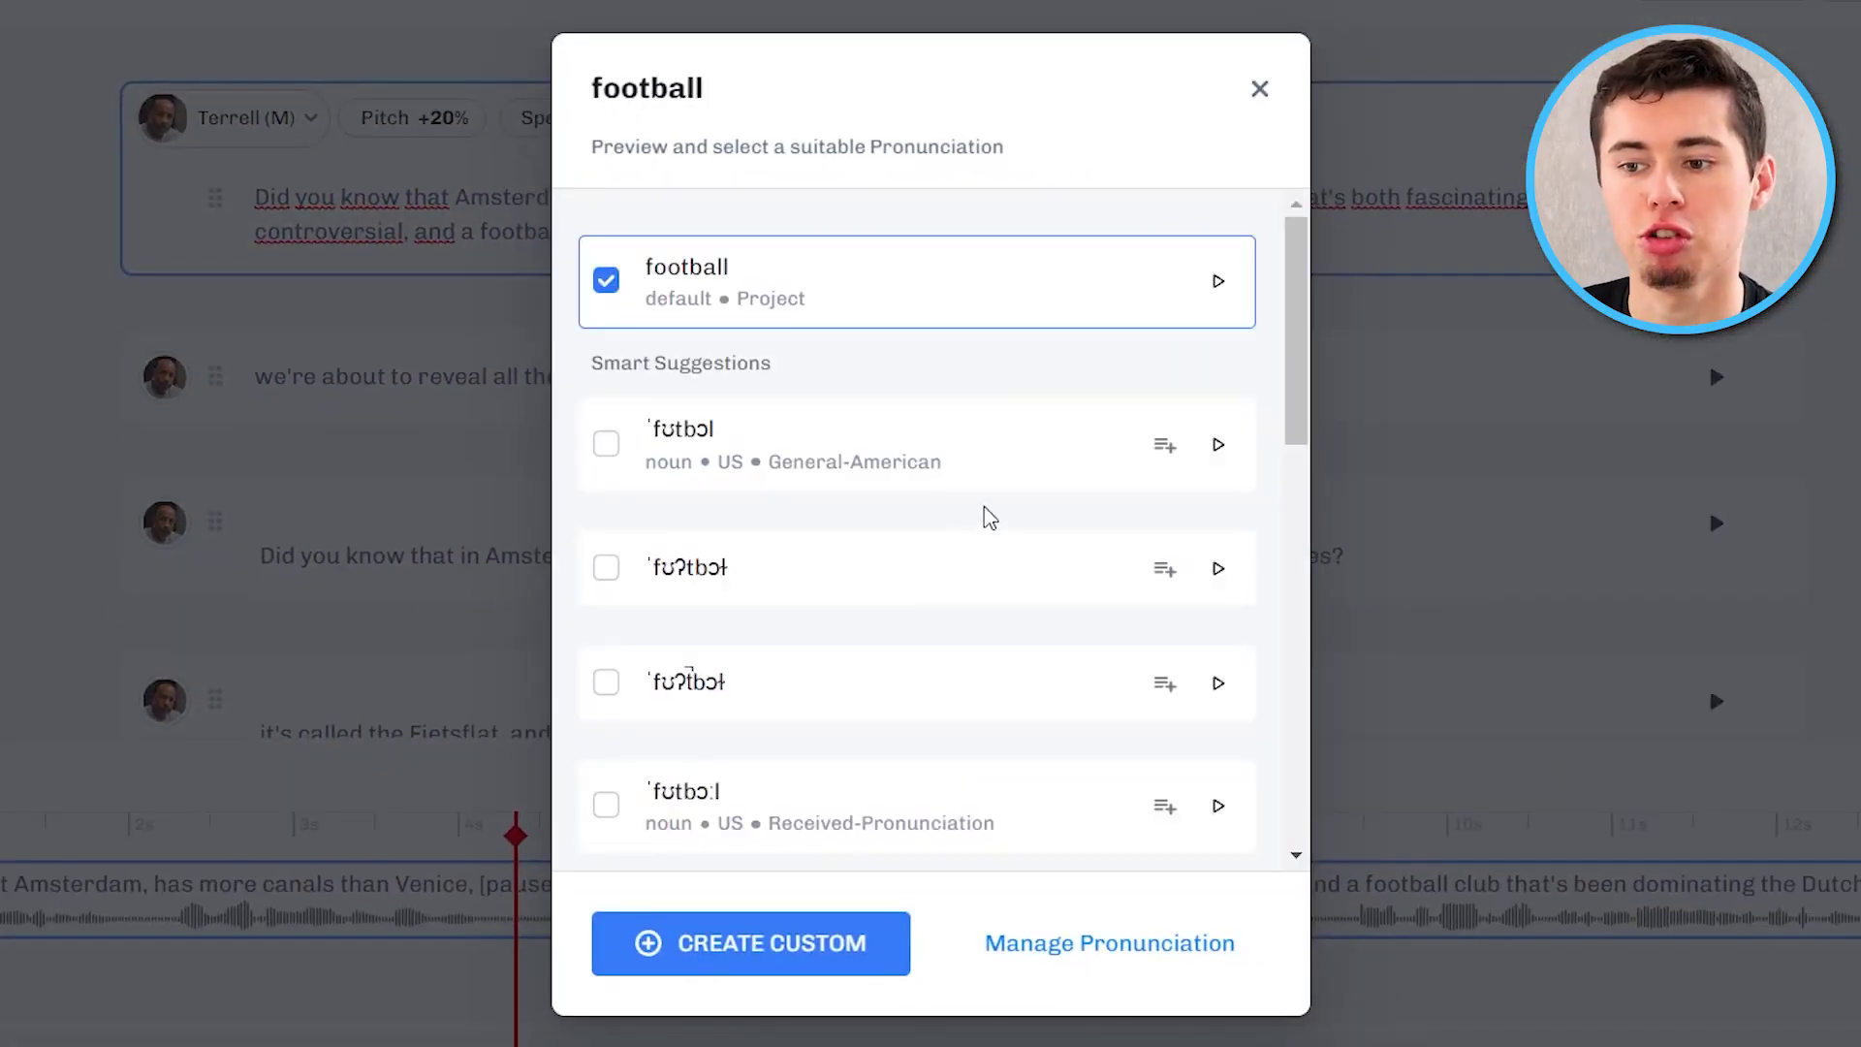
left_click(1218, 281)
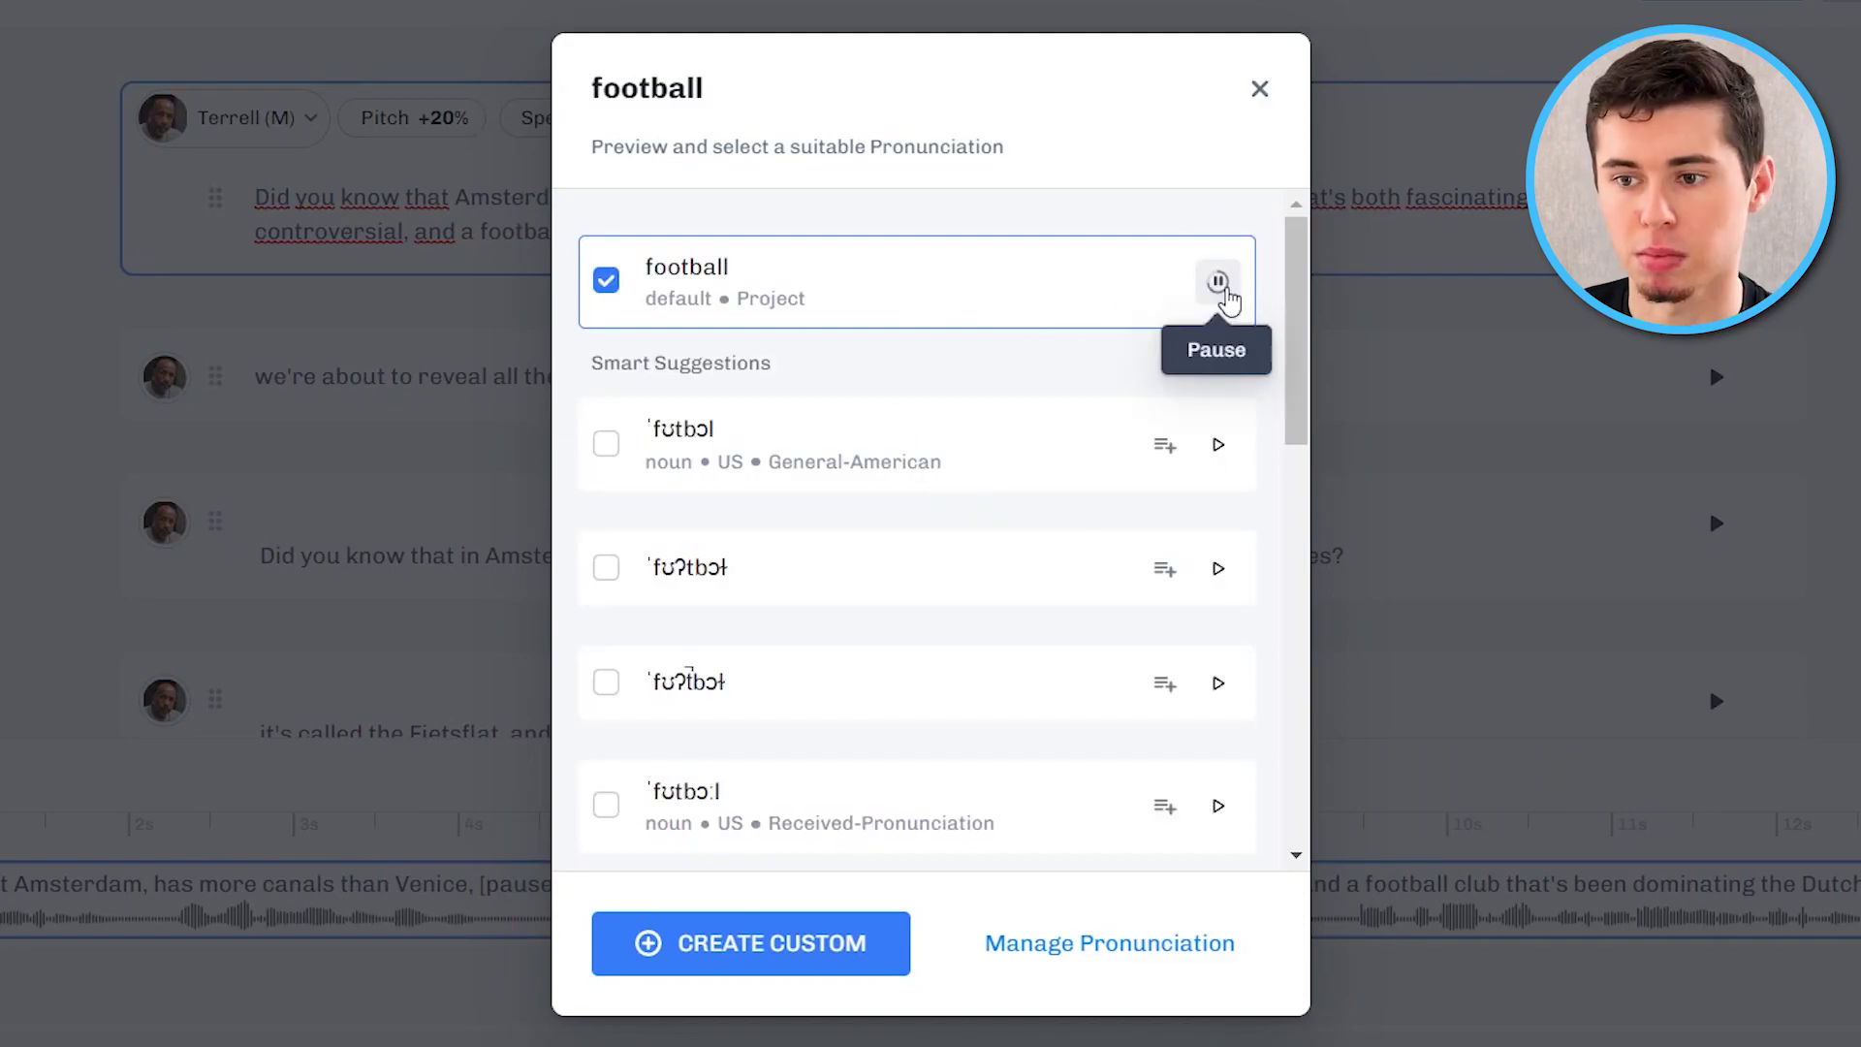
left_click(606, 444)
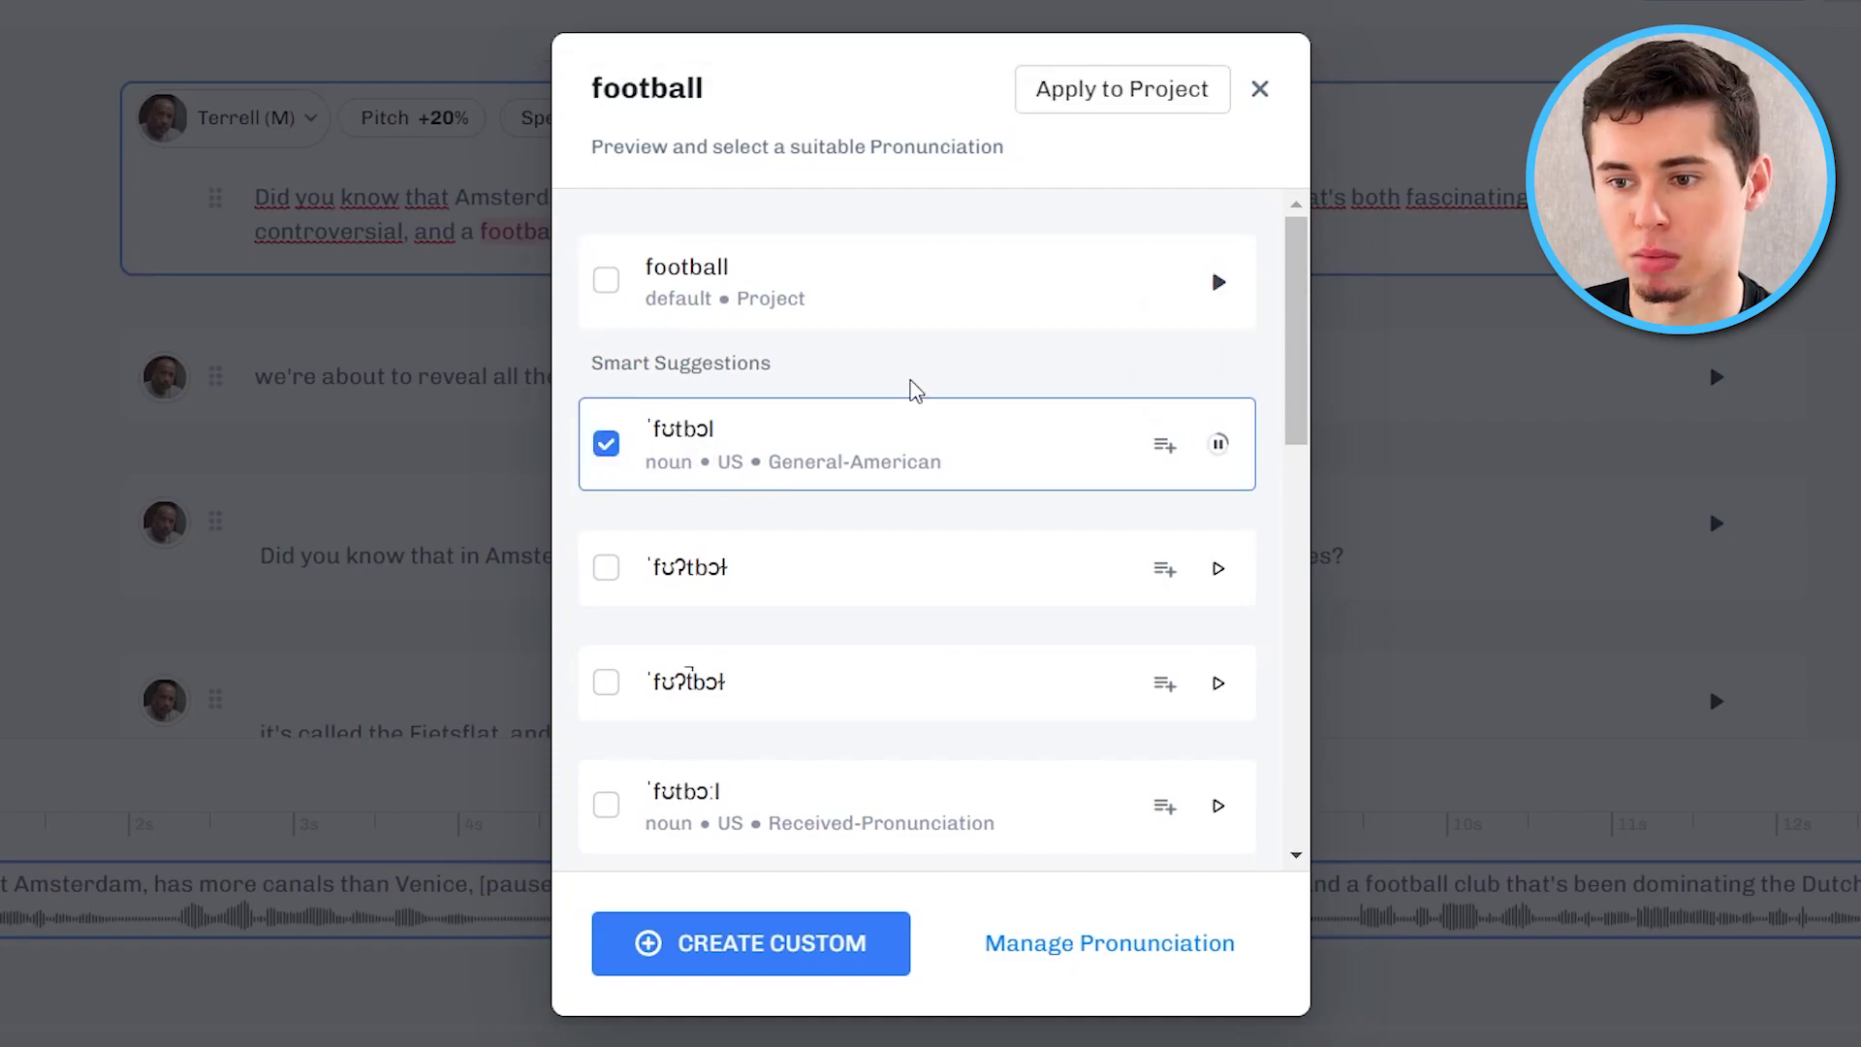
scroll(911, 388, "down", 5)
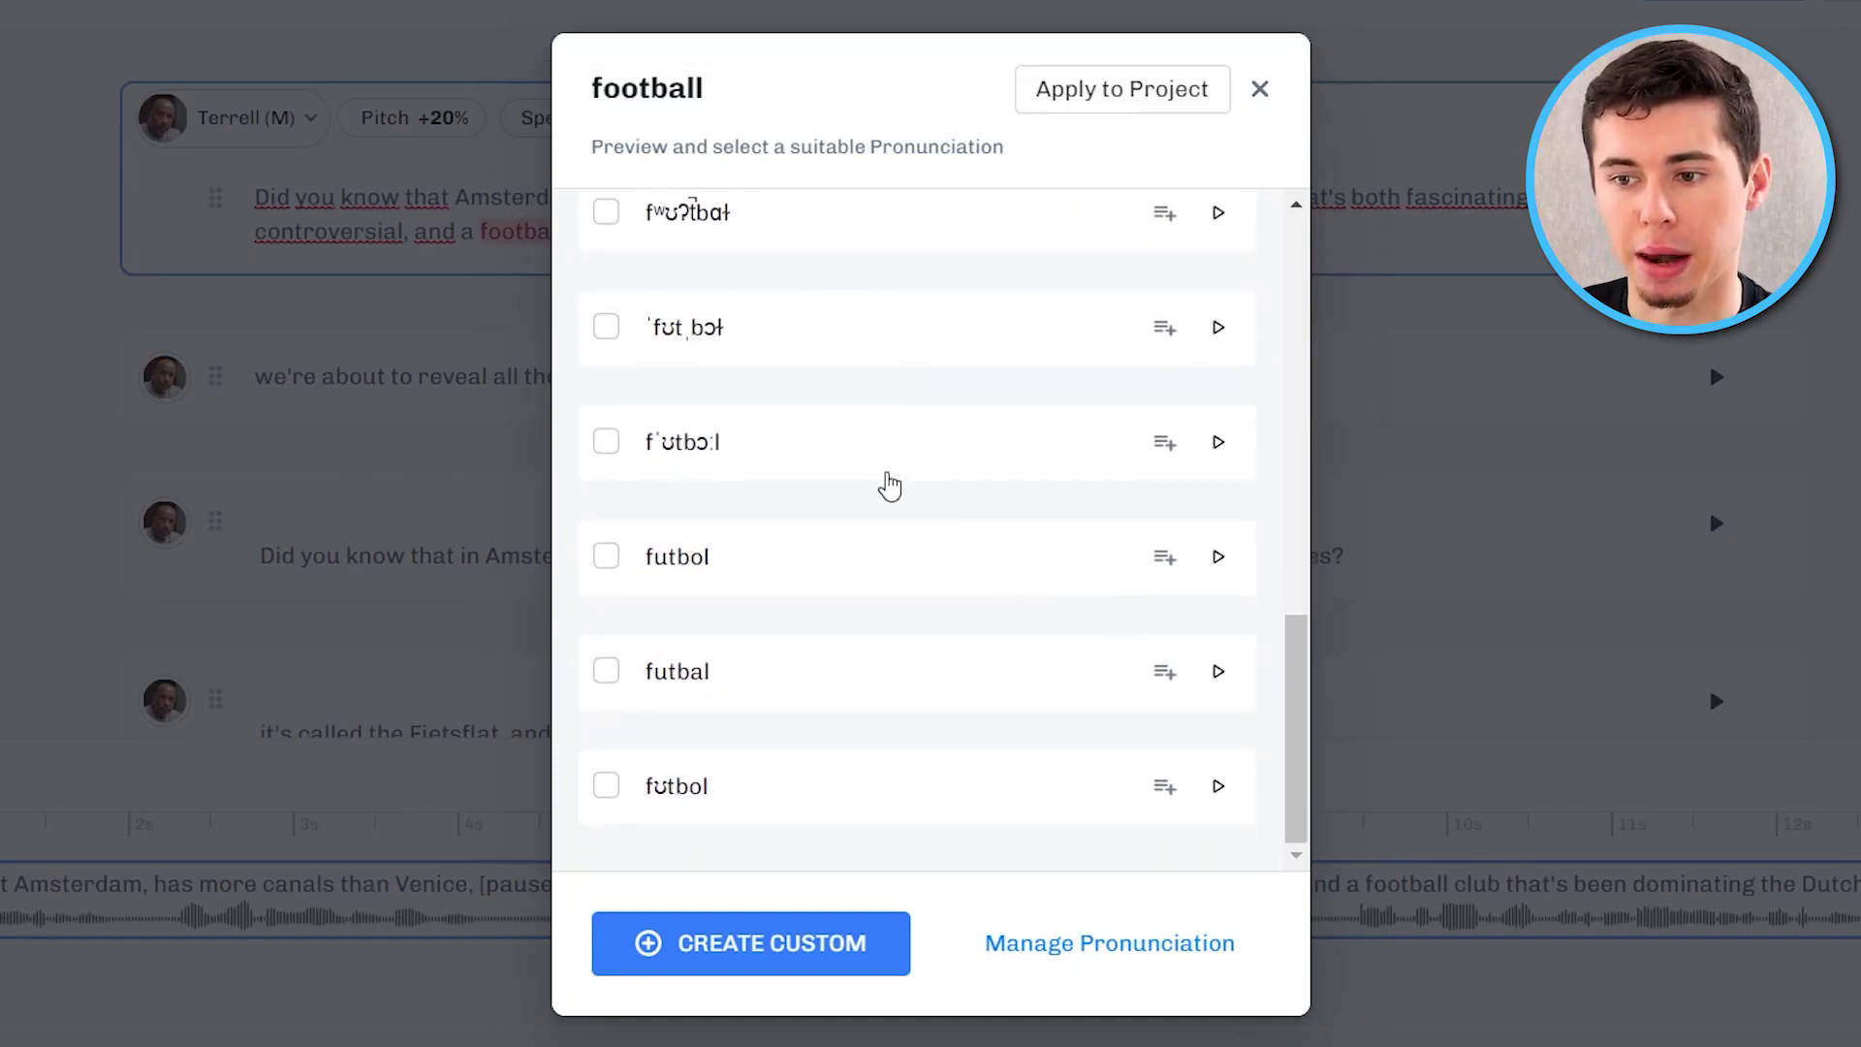
scroll(885, 482, "up", 6)
scroll(826, 496, "up", 3)
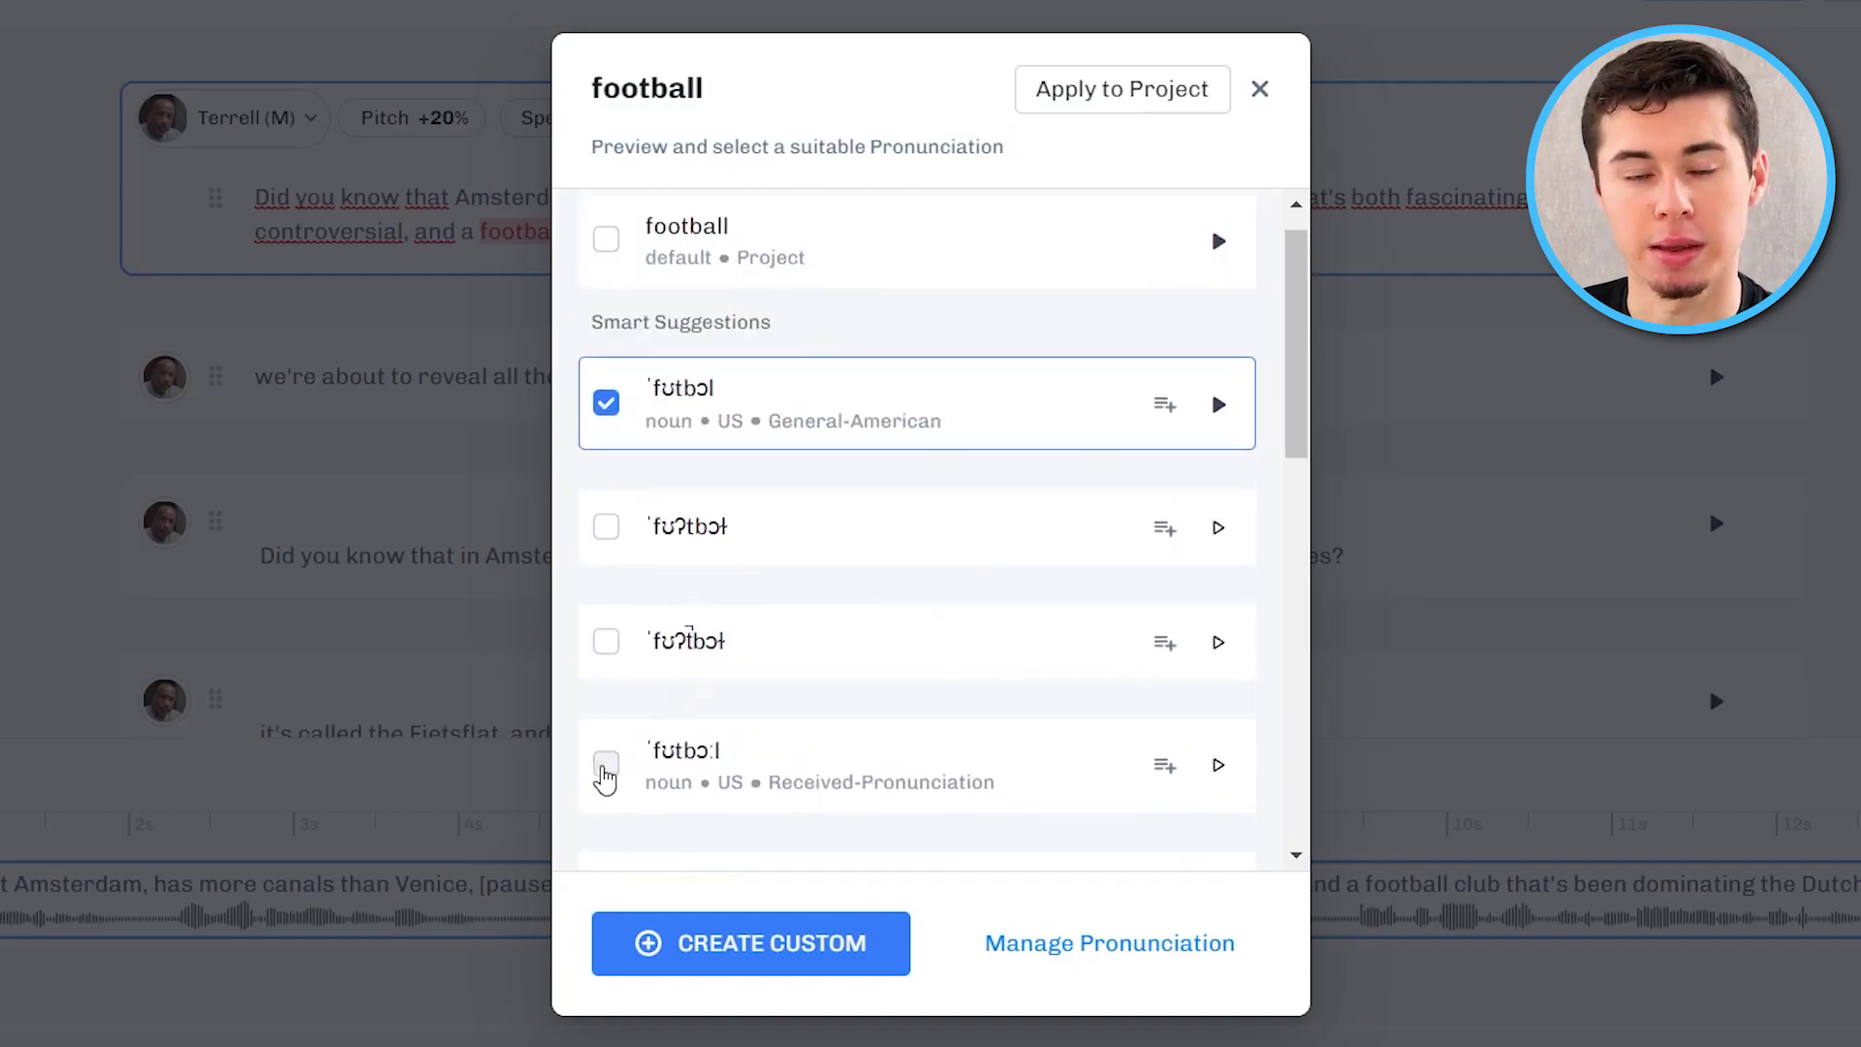
left_click(605, 768)
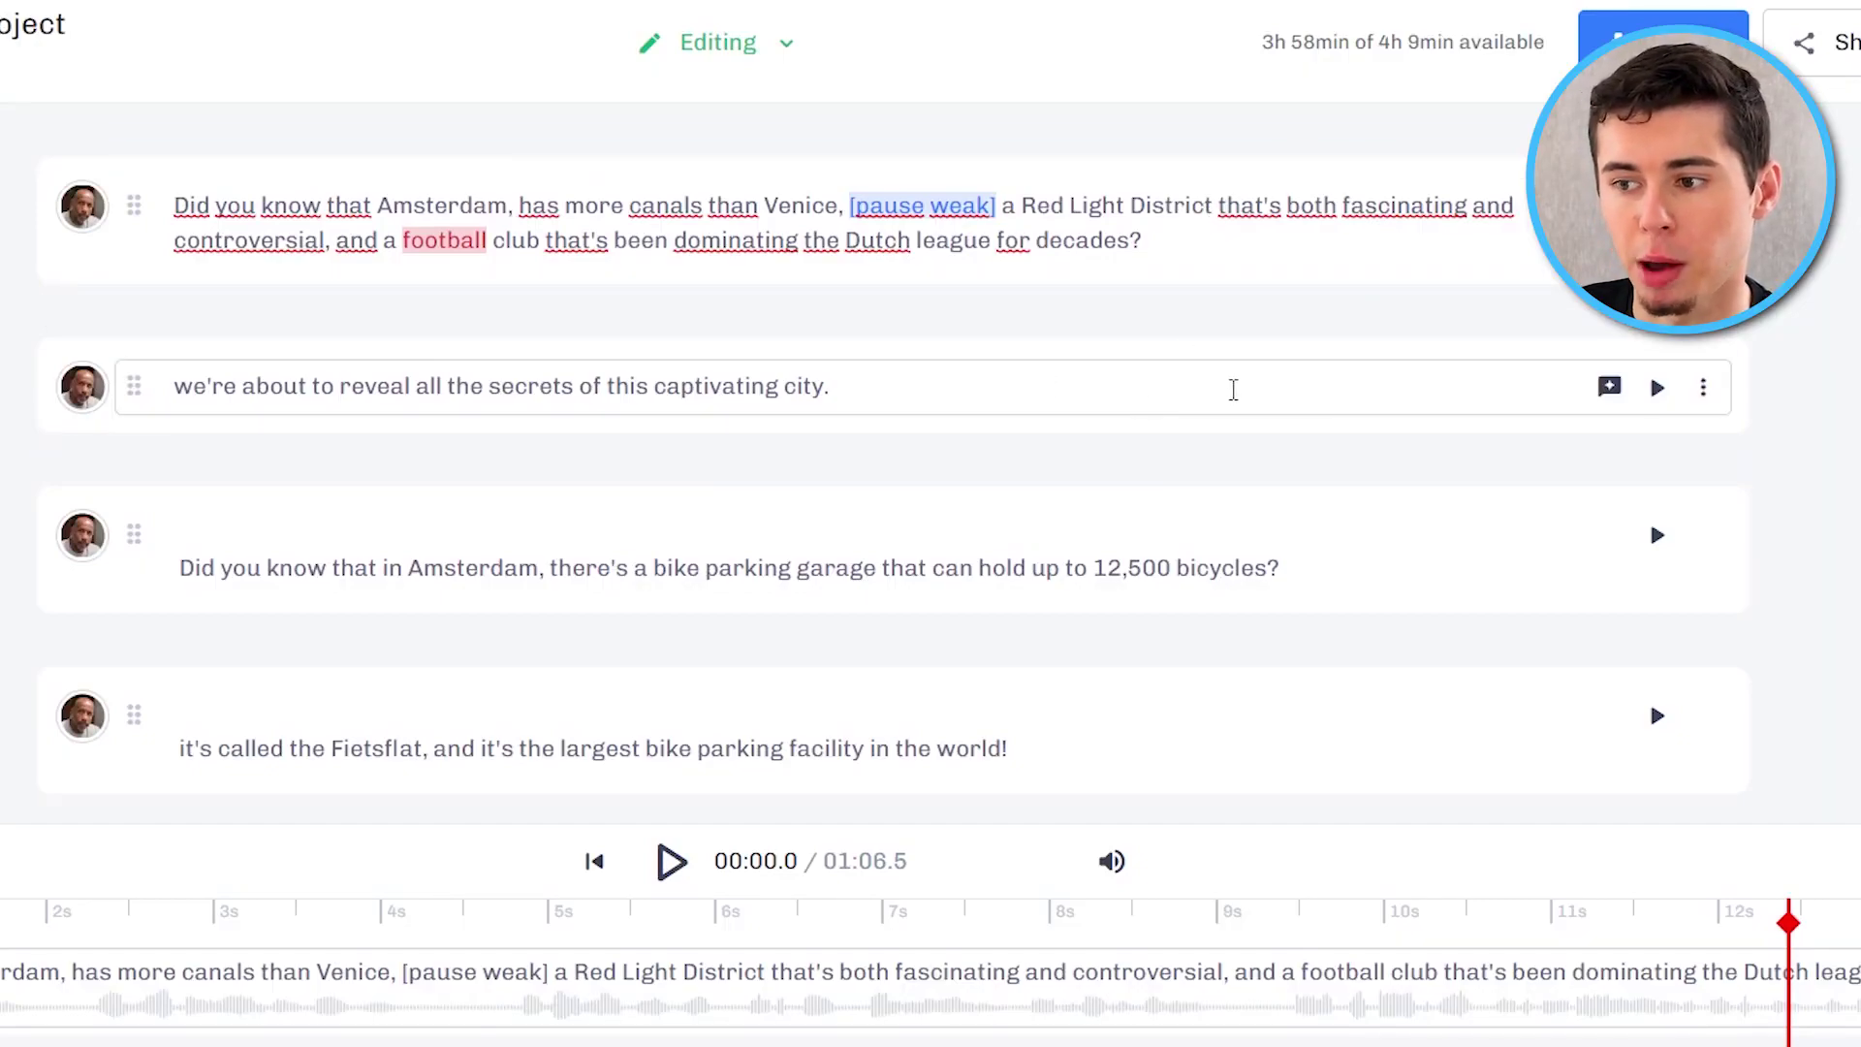
Emphasize 'captivating' and 'city' in the second block, then play back its regenerated audio.
left_click(1660, 390)
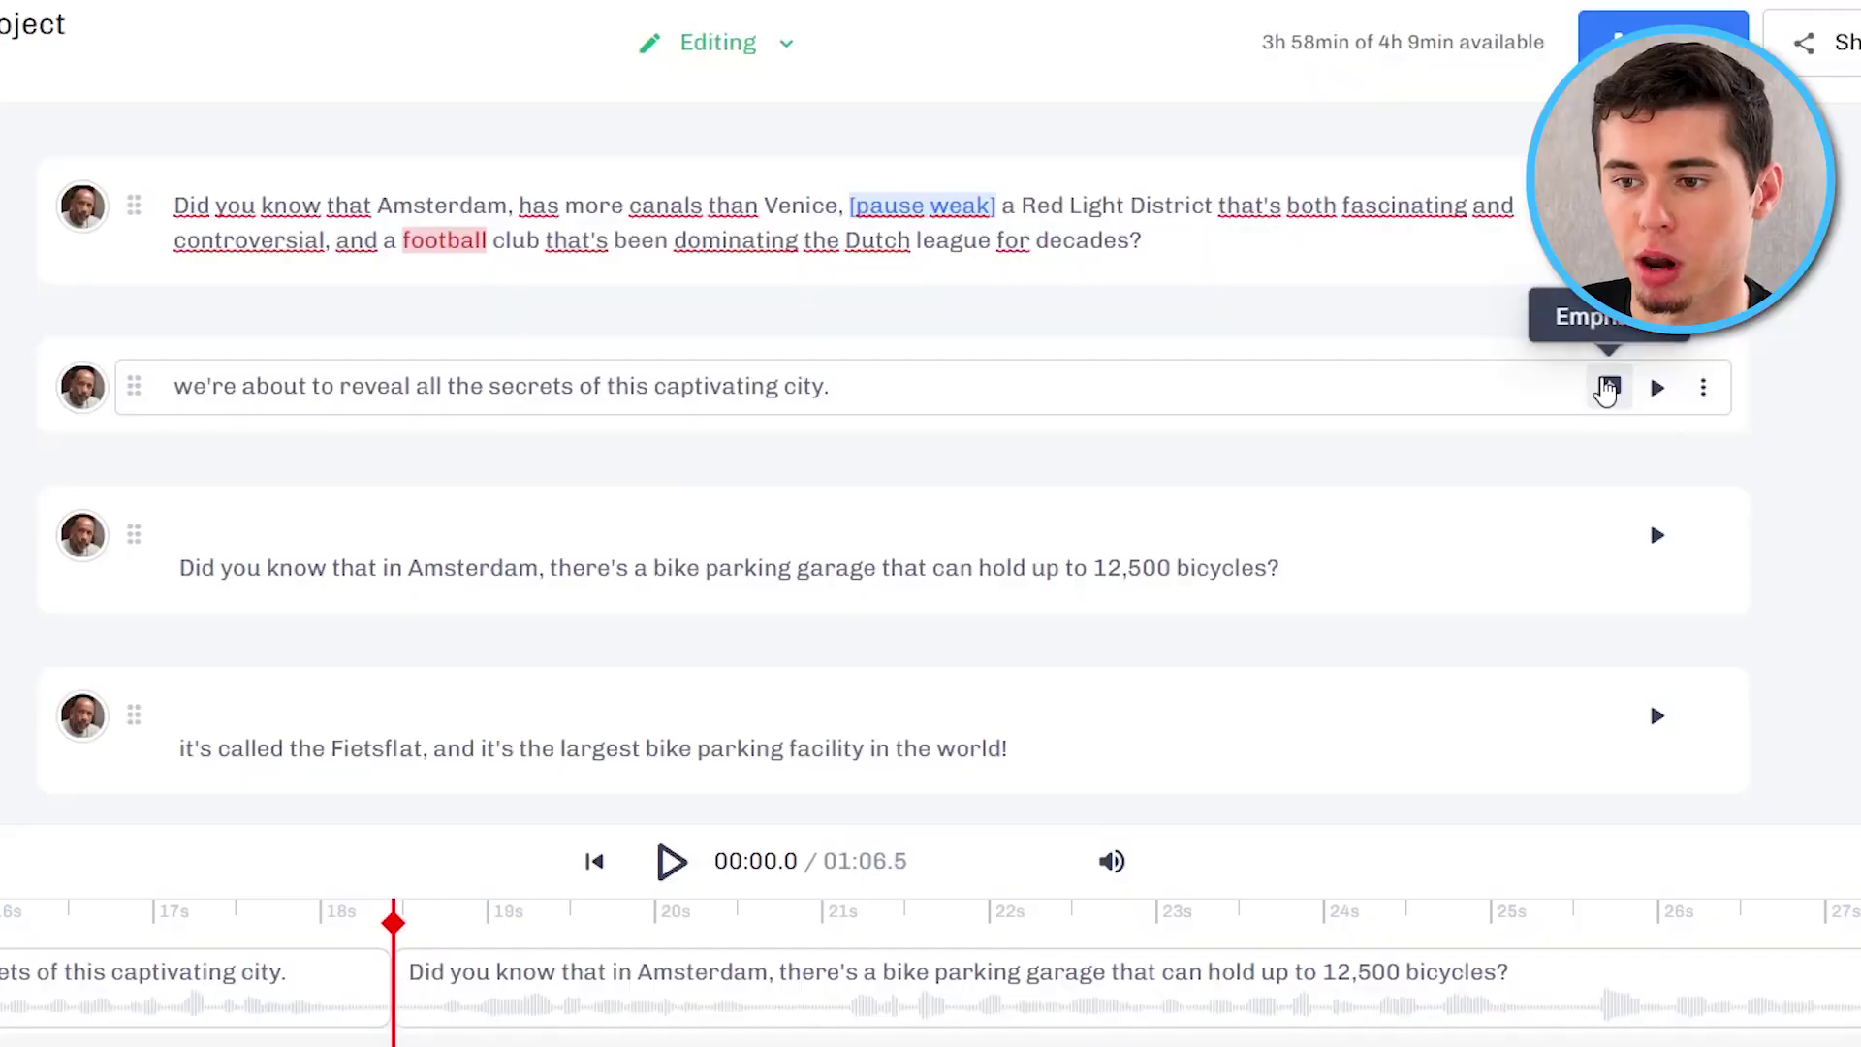
left_click(1609, 388)
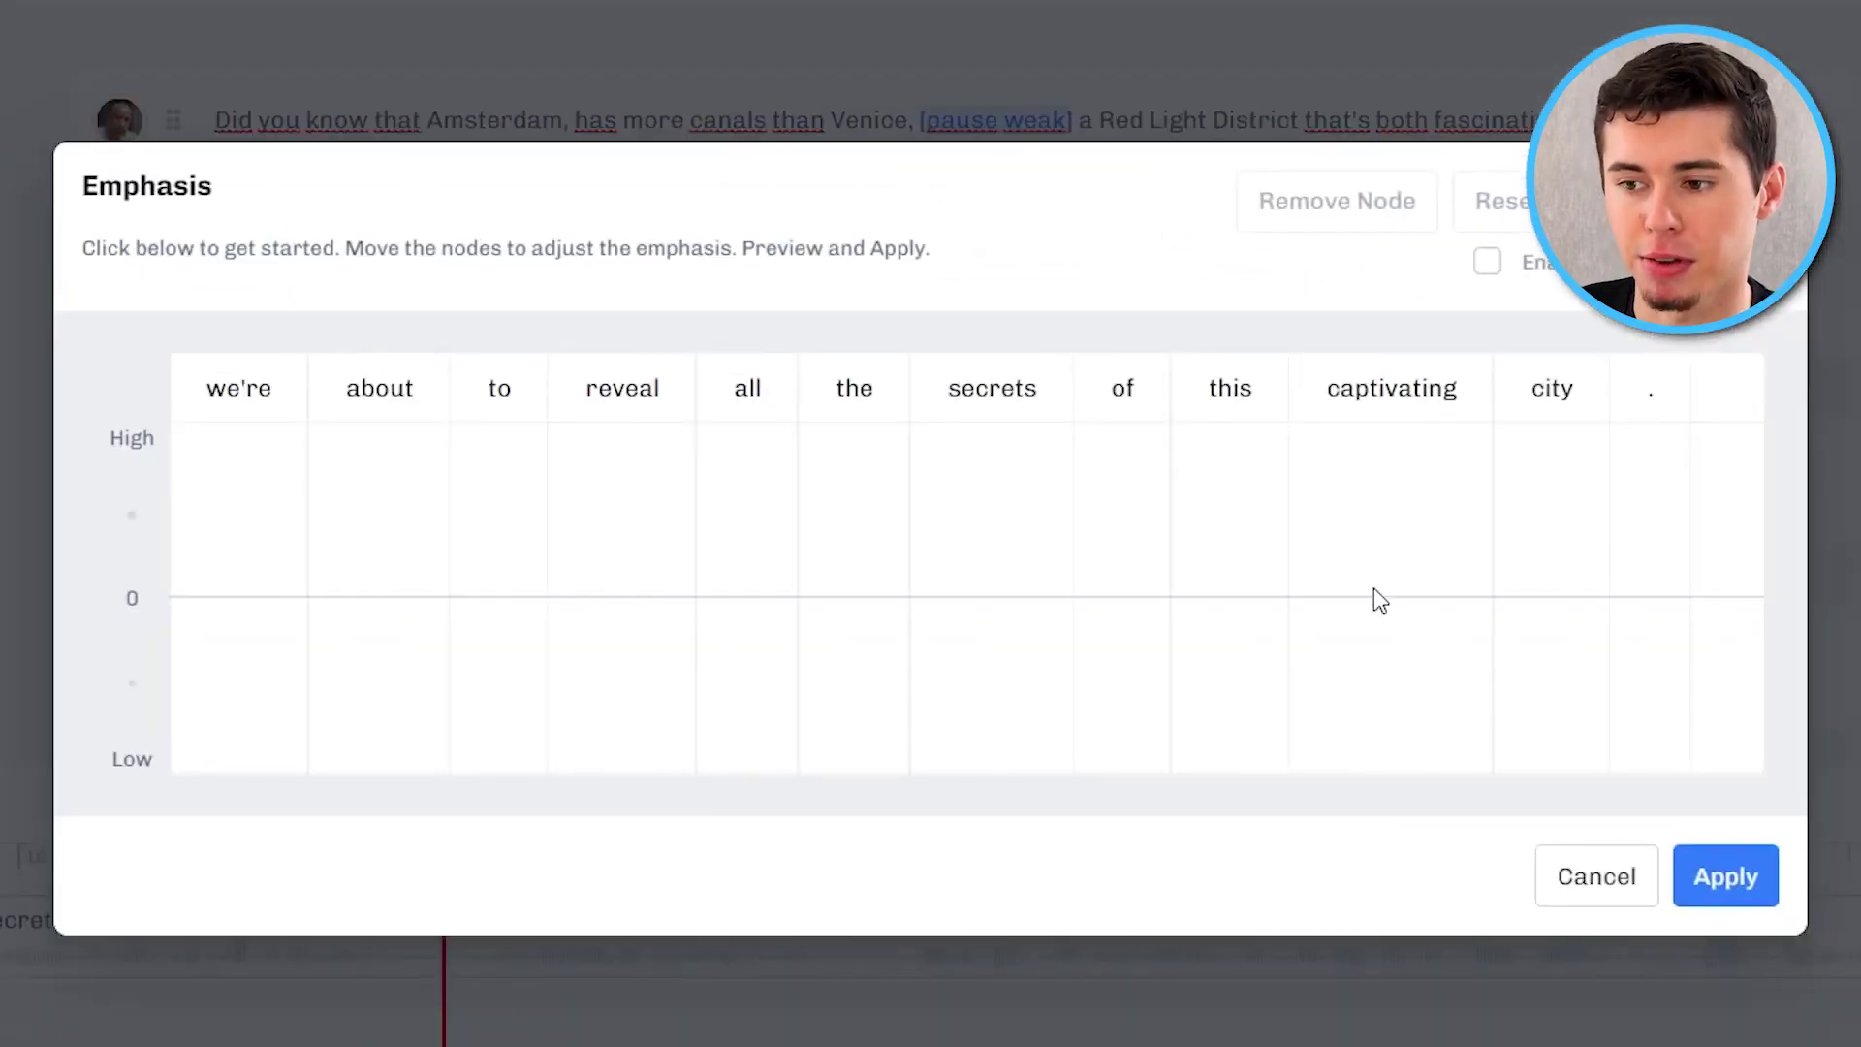
left_click(1375, 496)
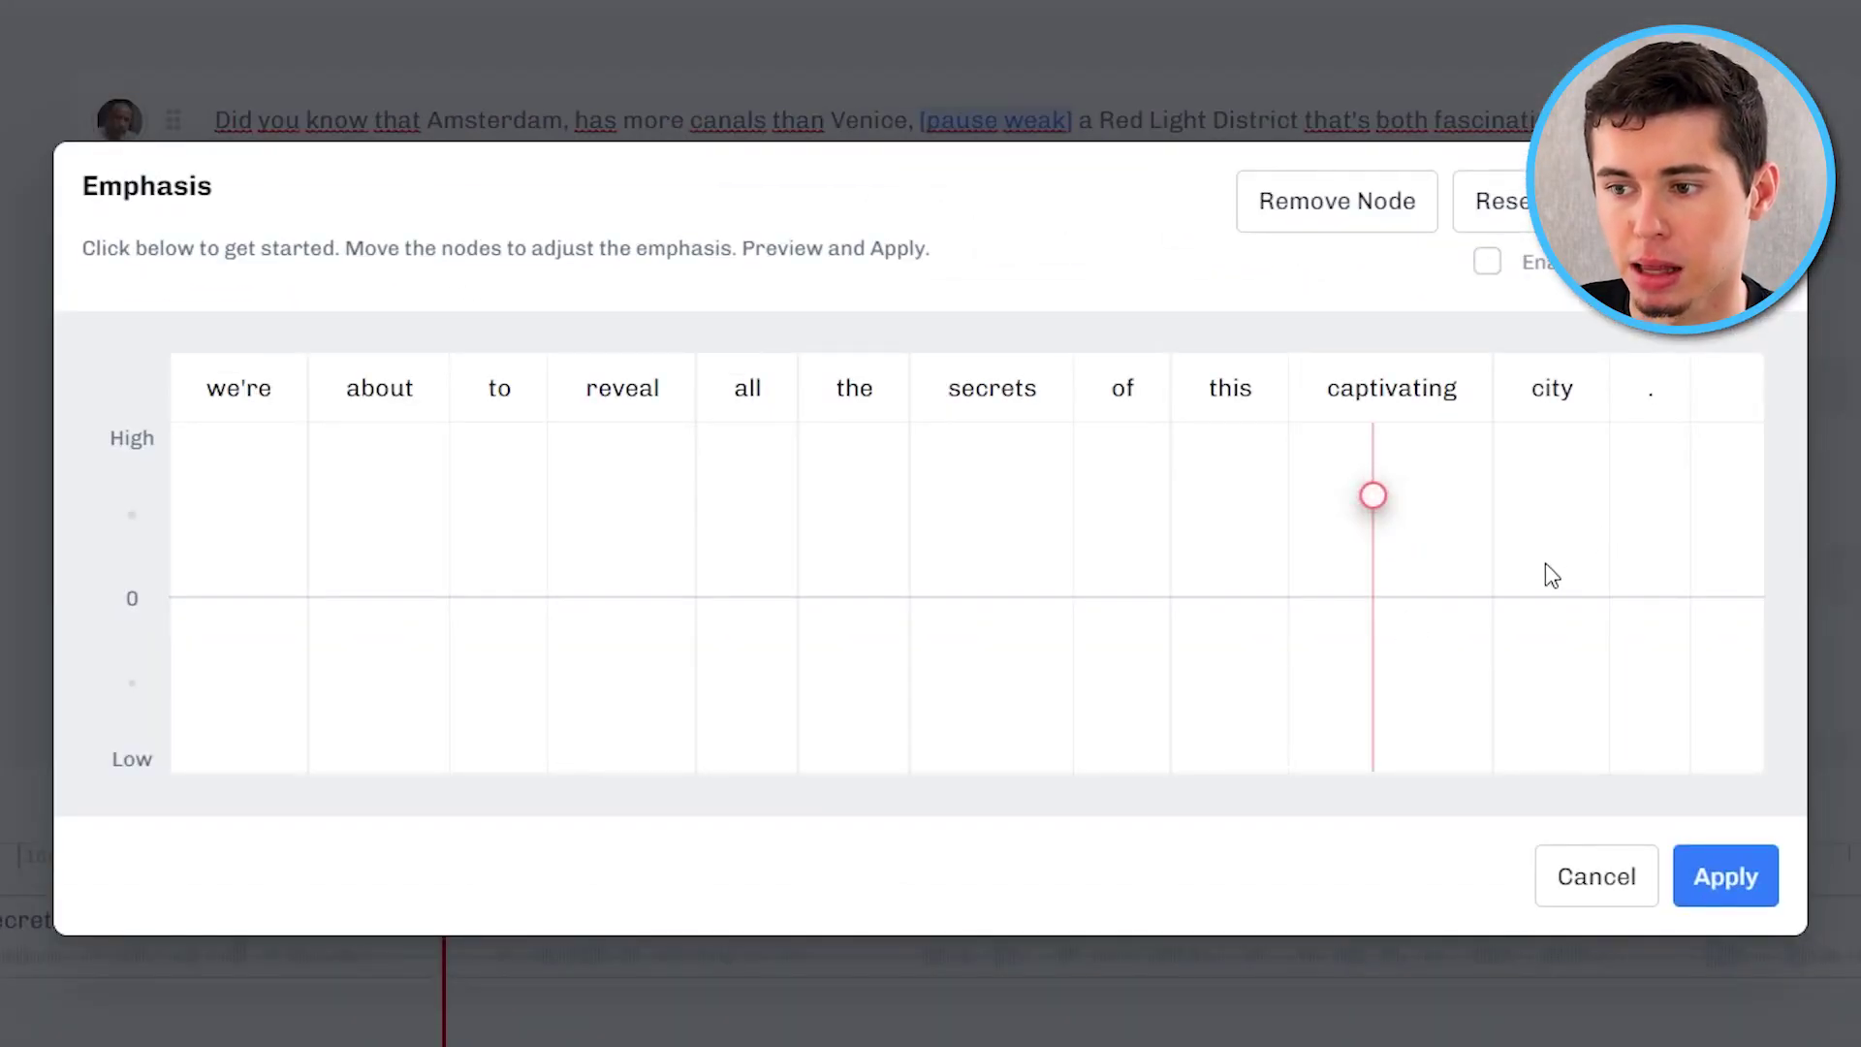
left_click(1549, 496)
left_click_drag(1549, 496, 1545, 483)
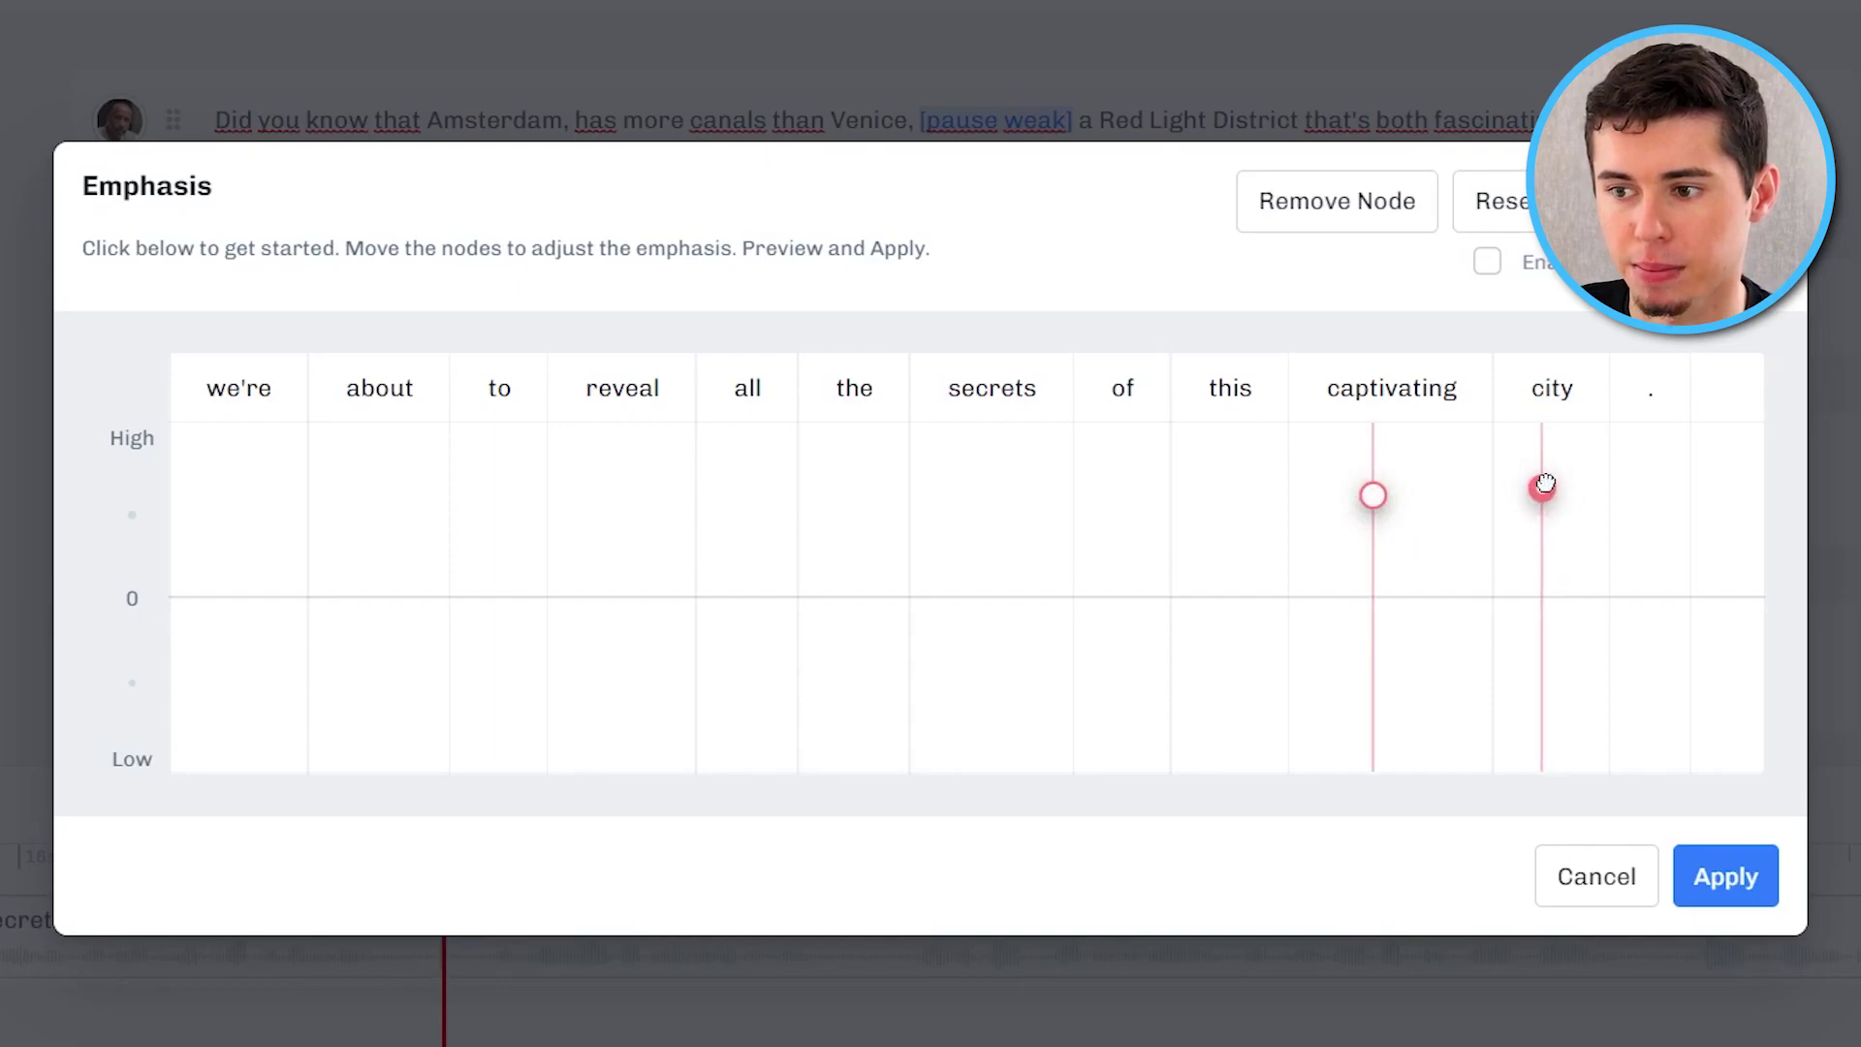
left_click(1721, 875)
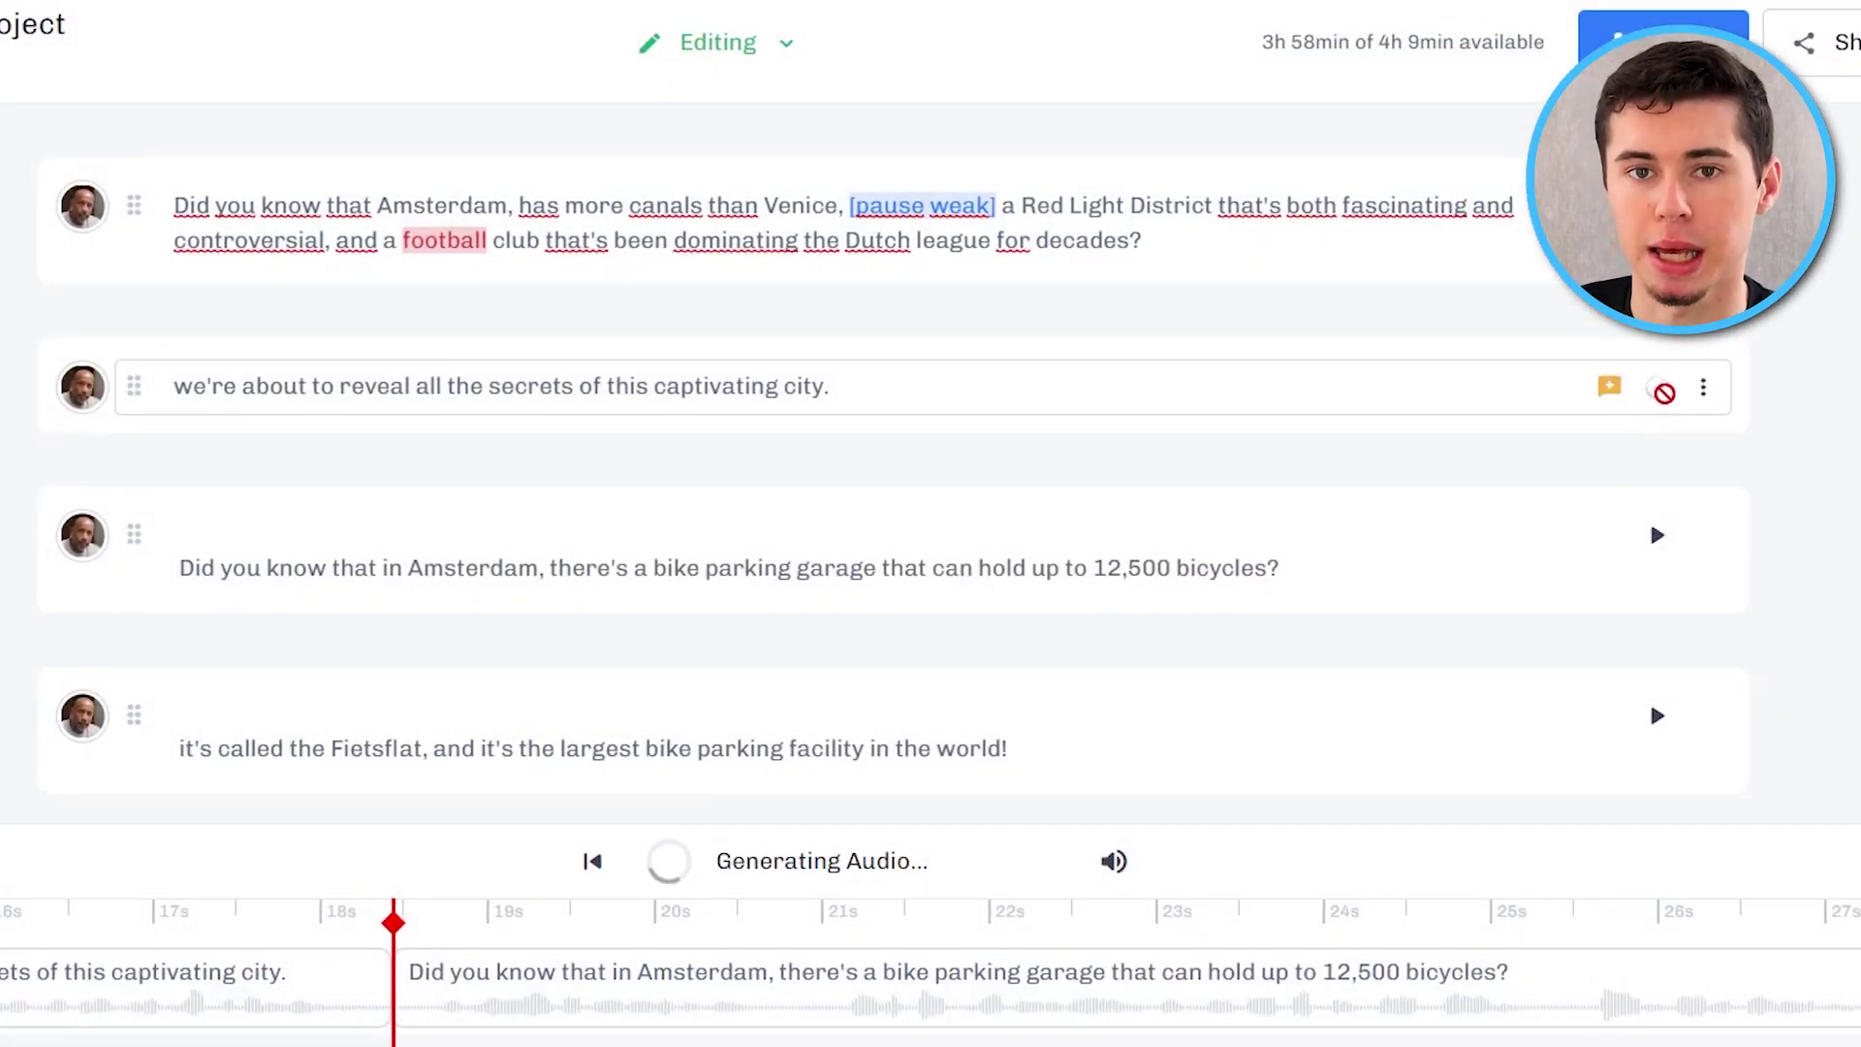
left_click(1664, 390)
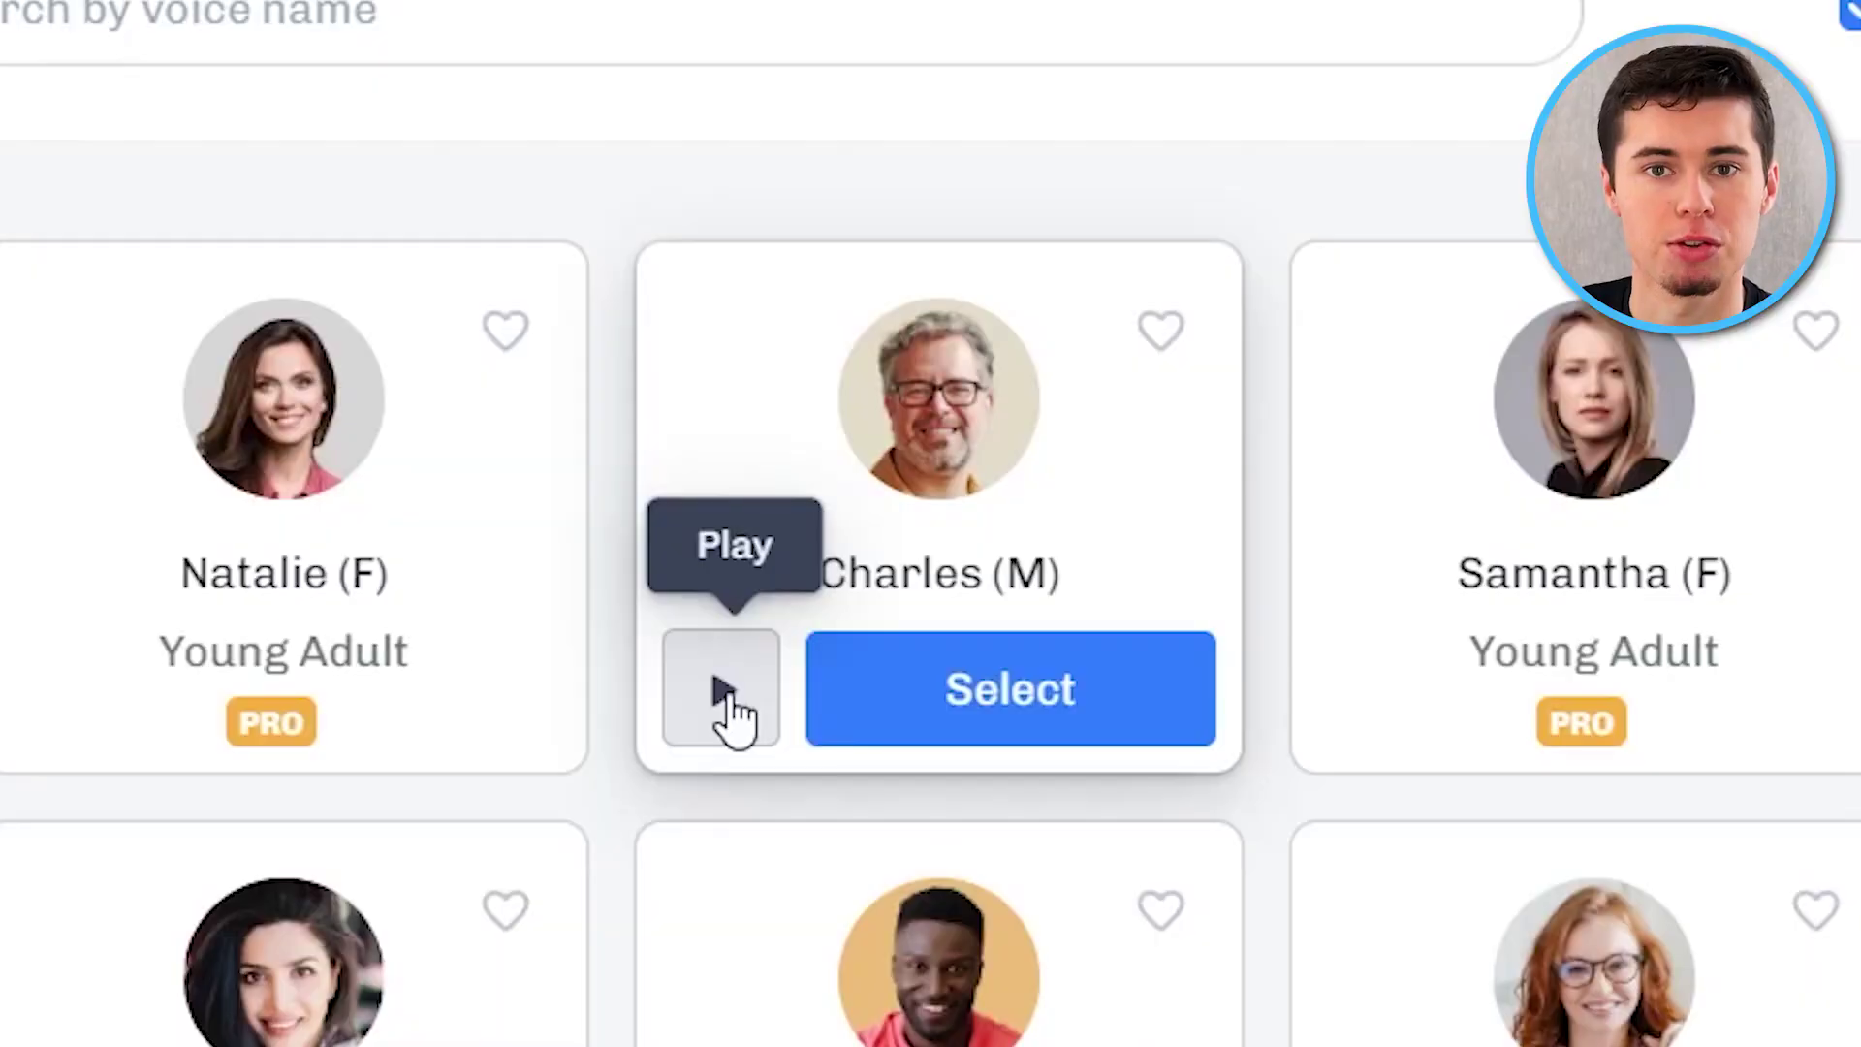
Preview Charles's voice sample in the voice gallery.
left_click(729, 706)
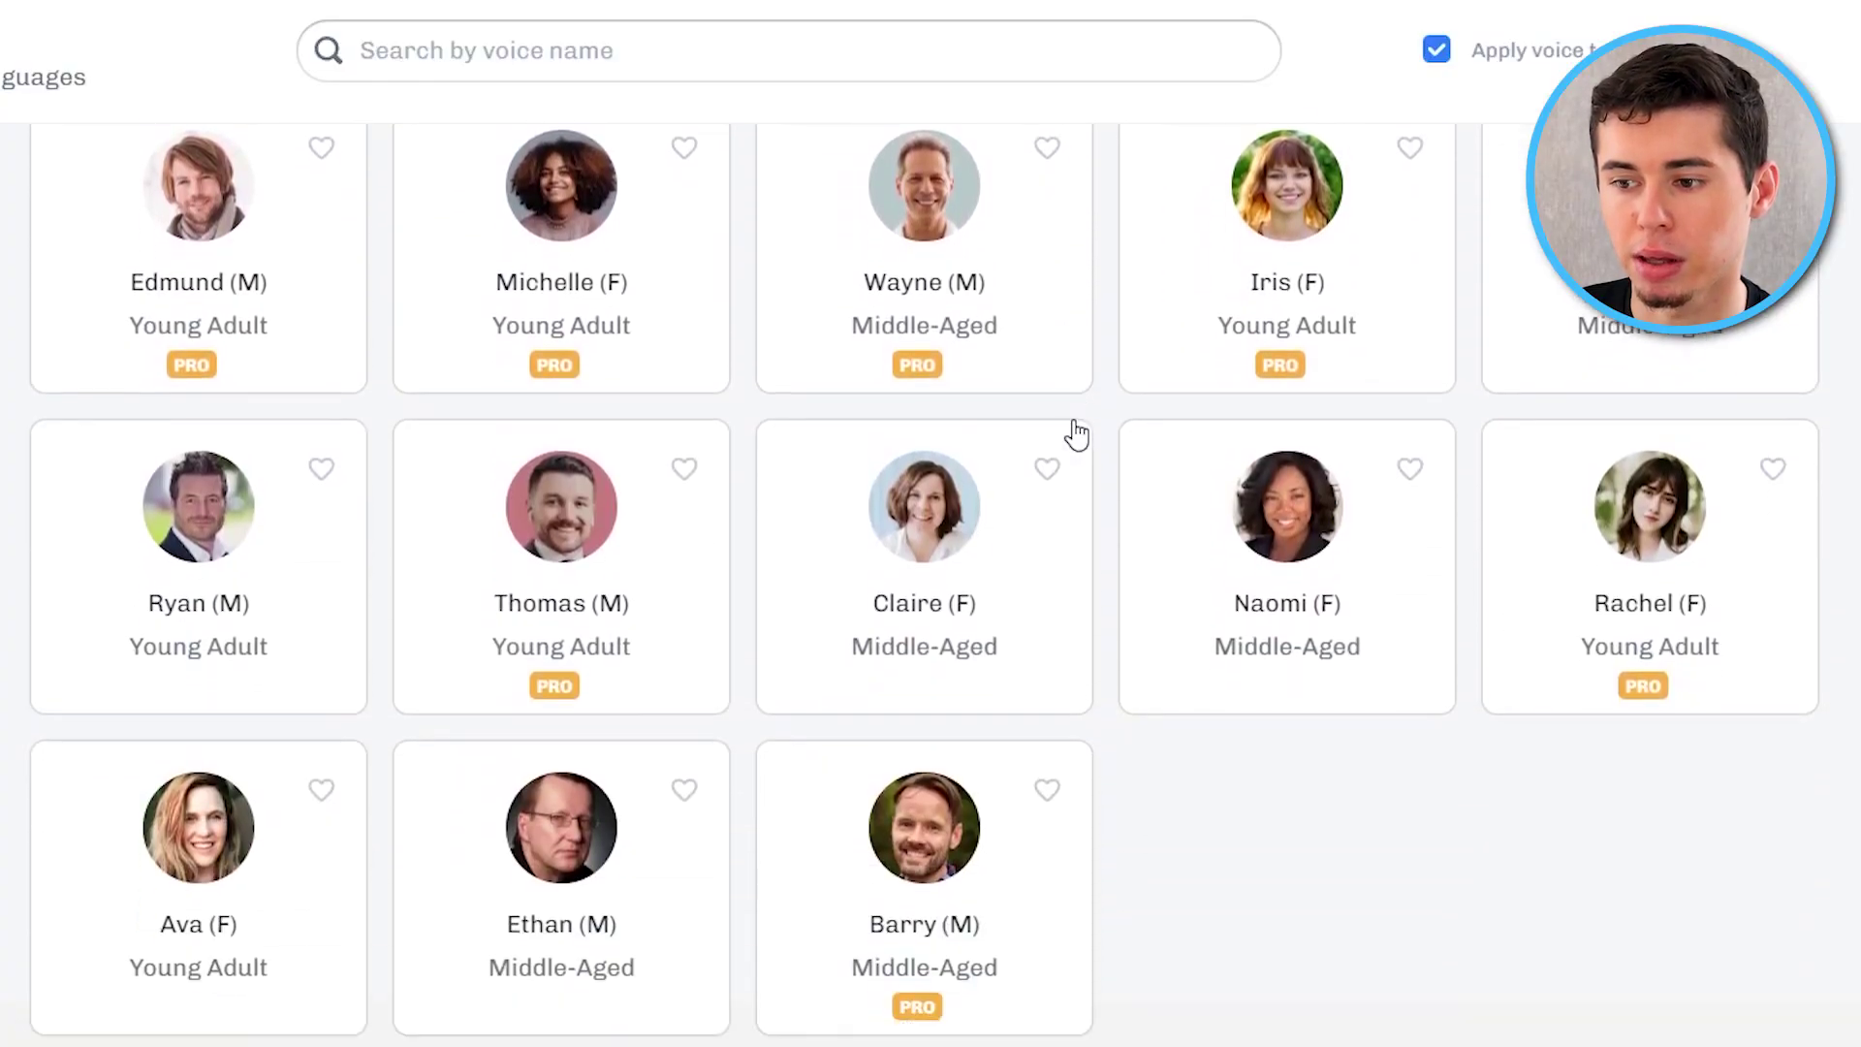
scroll(1071, 450, "down", 3)
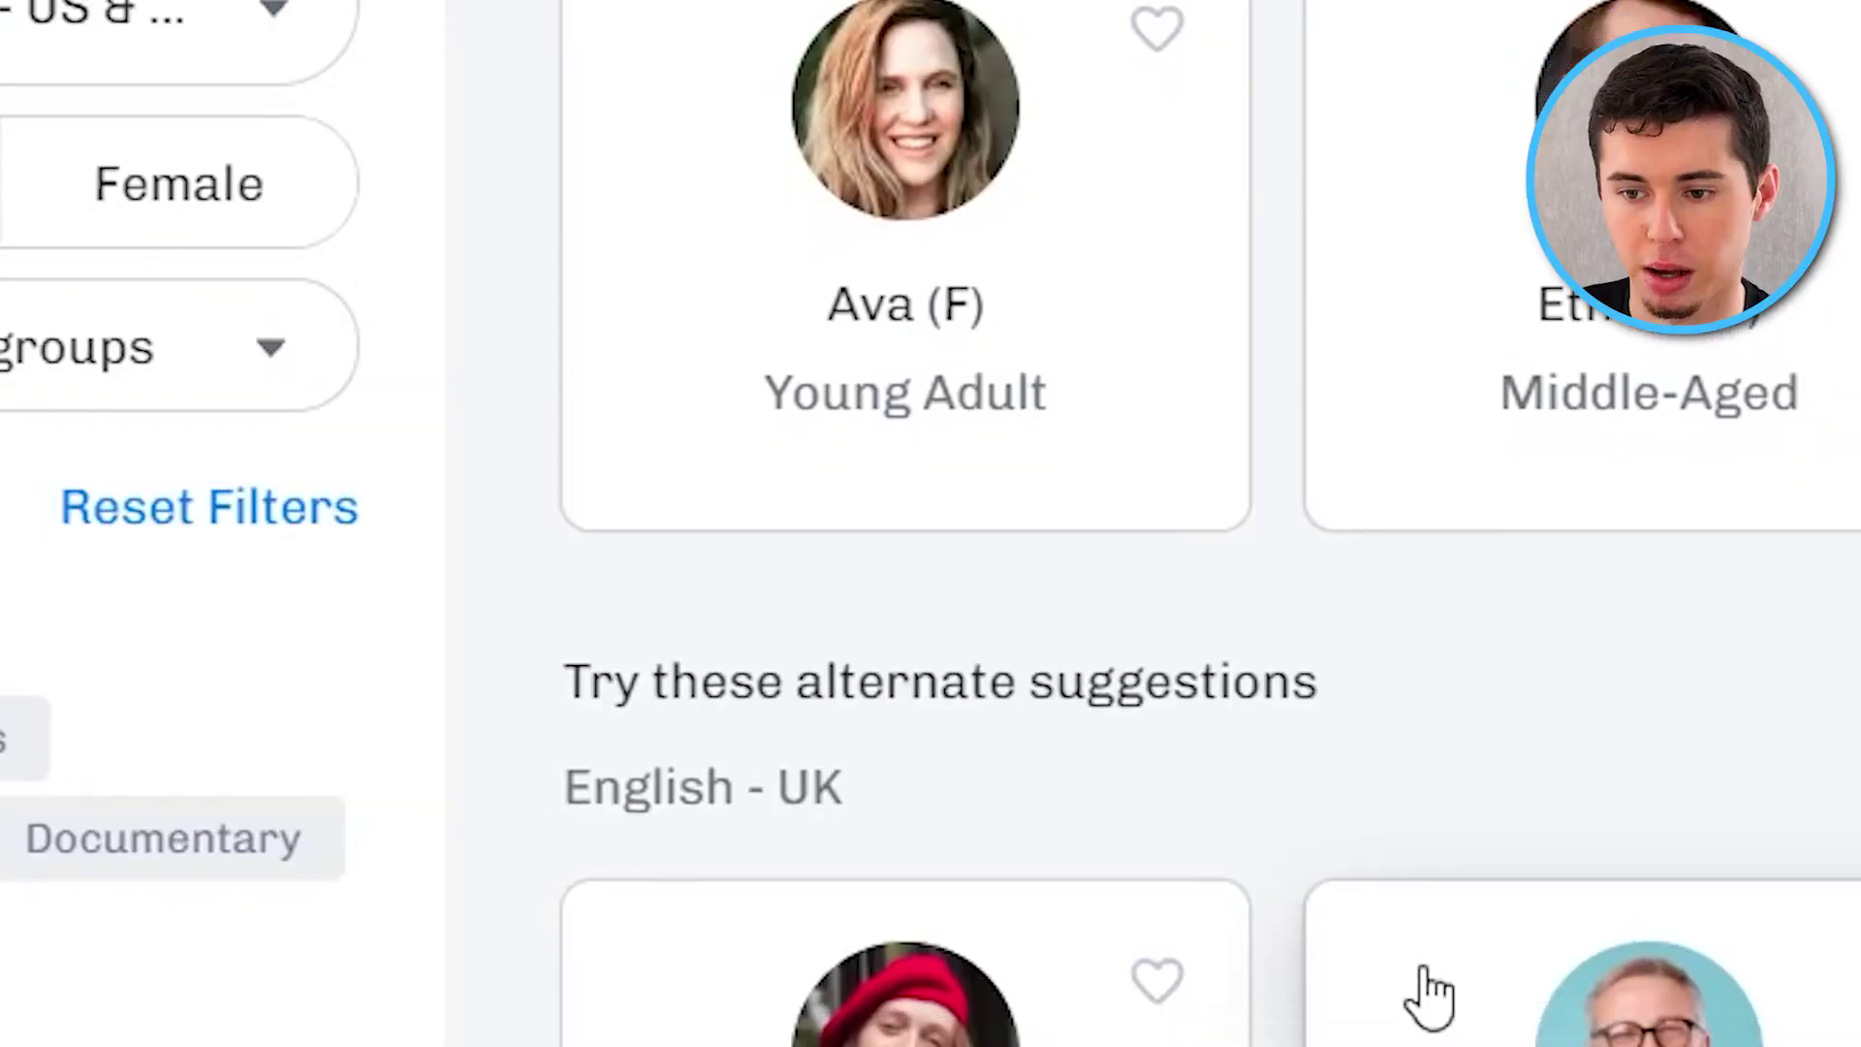
Scroll further down the voice gallery and preview the Hazel and Jaxon voice samples.
scroll(1430, 994, "down", 7)
left_click(720, 754)
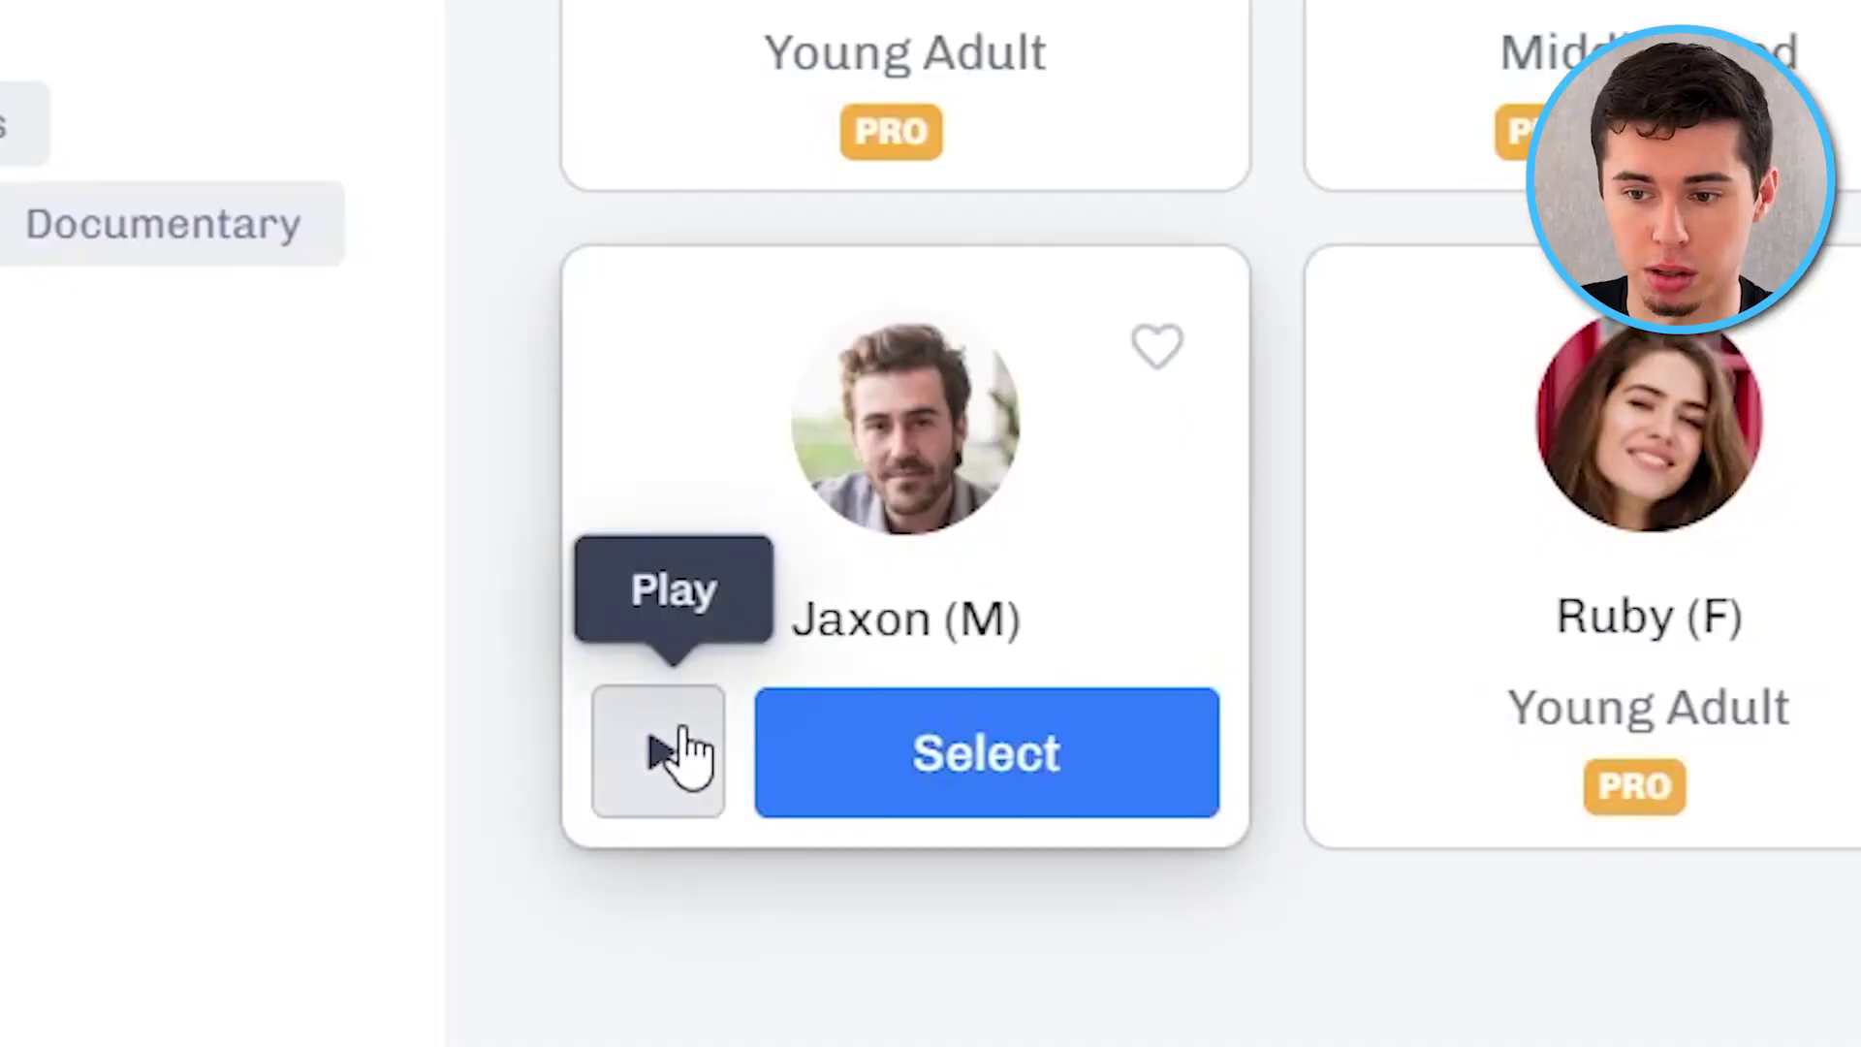
left_click(681, 755)
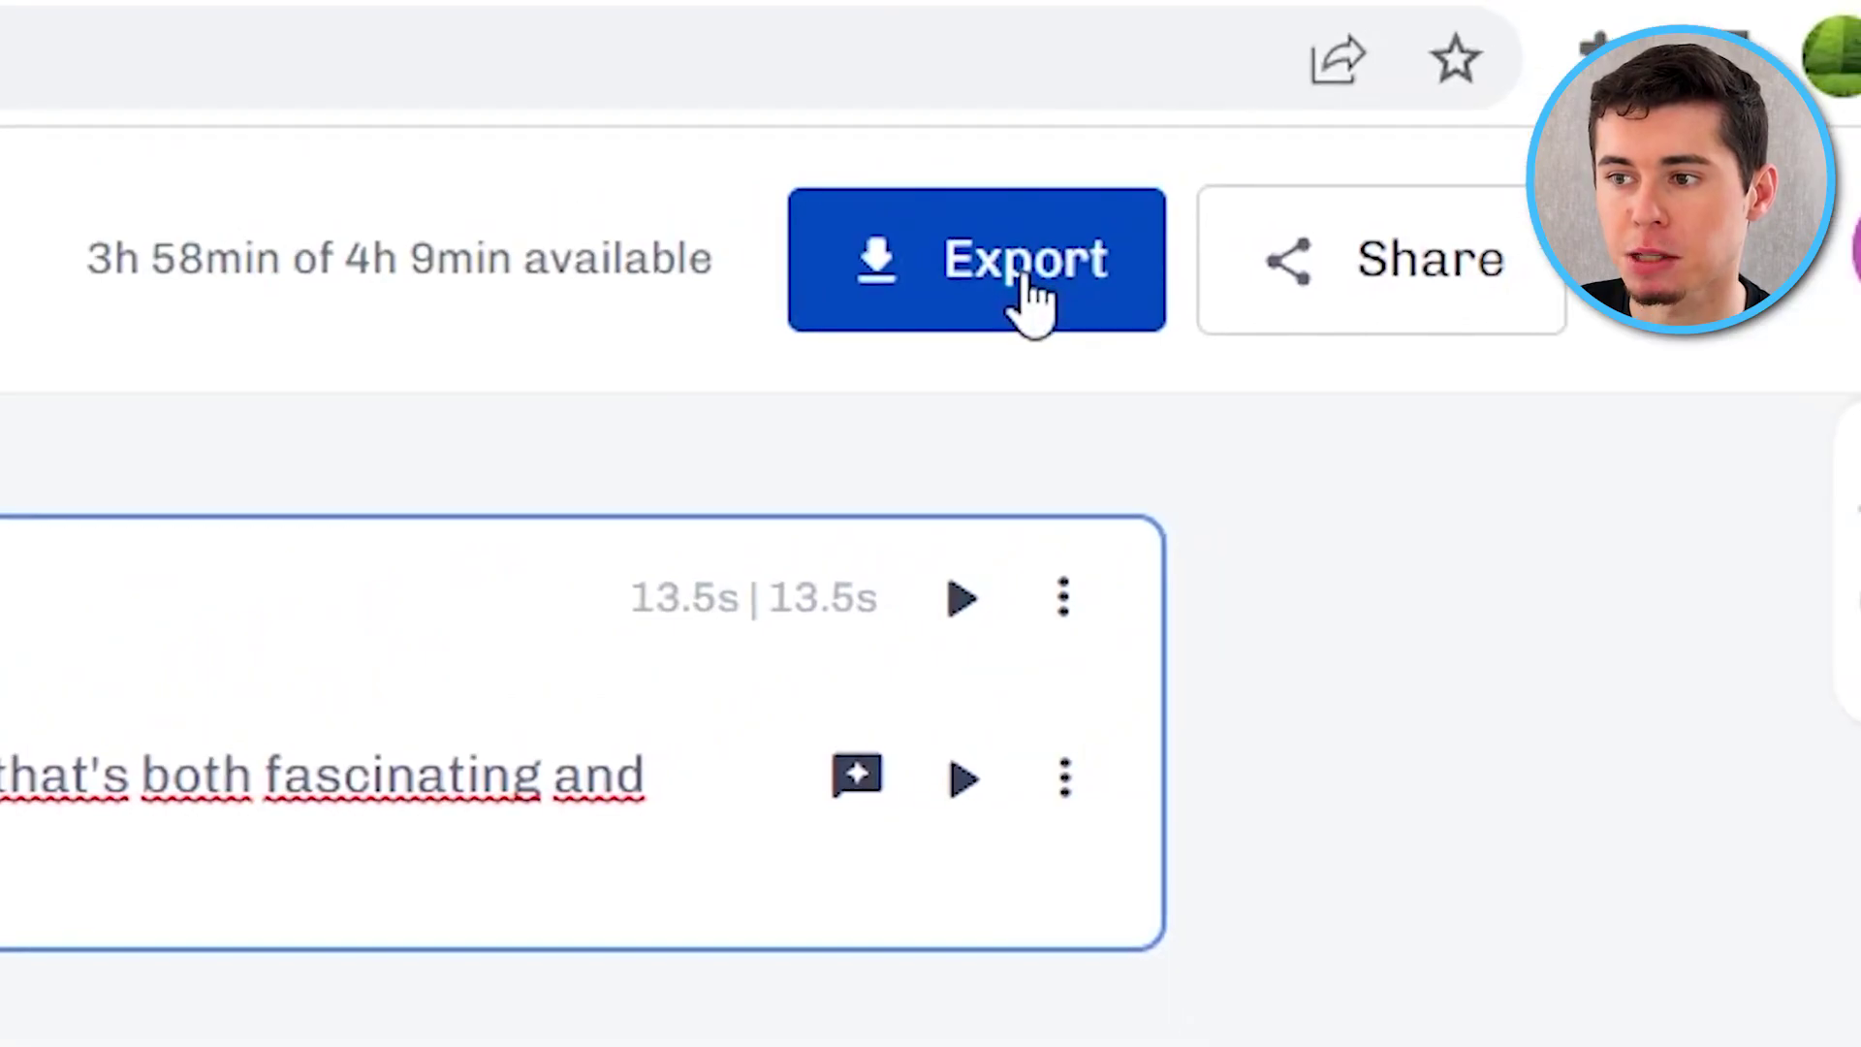
Export the voiceover as an MP3 and download the prepared file.
left_click(914, 274)
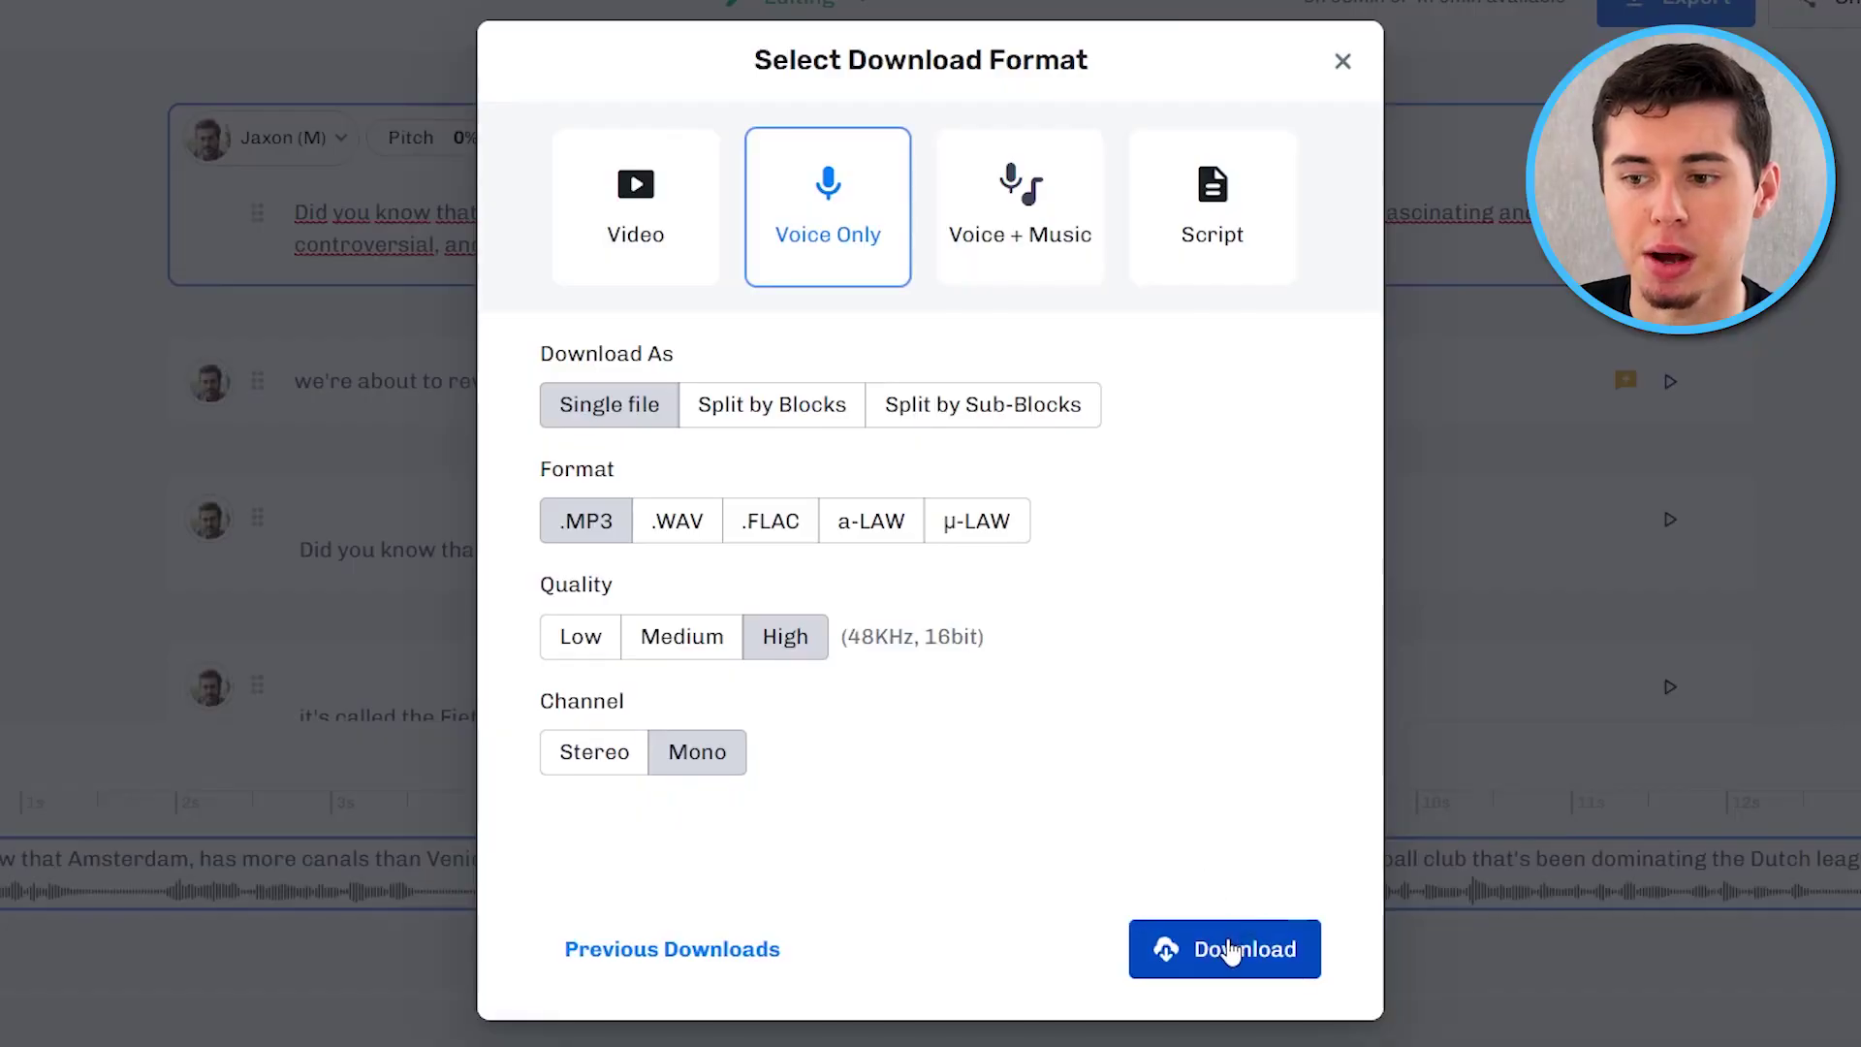
left_click(1171, 922)
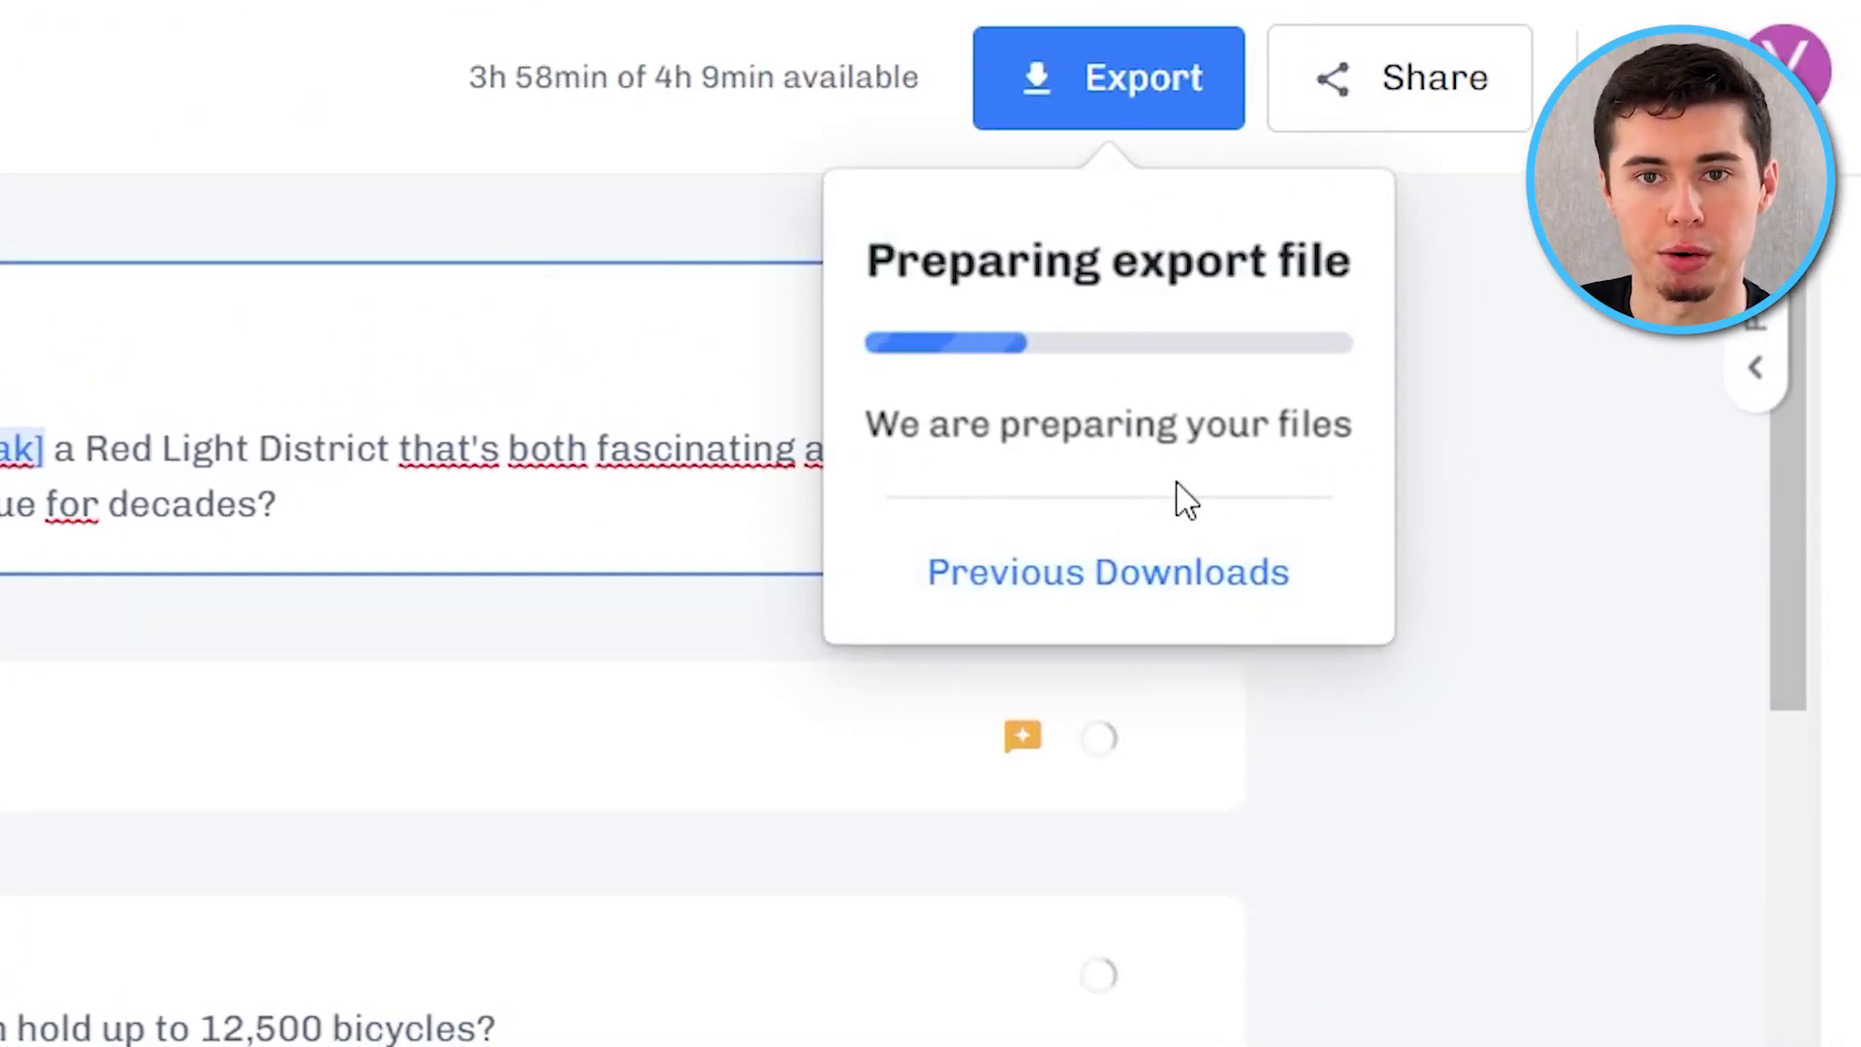
left_click(1113, 635)
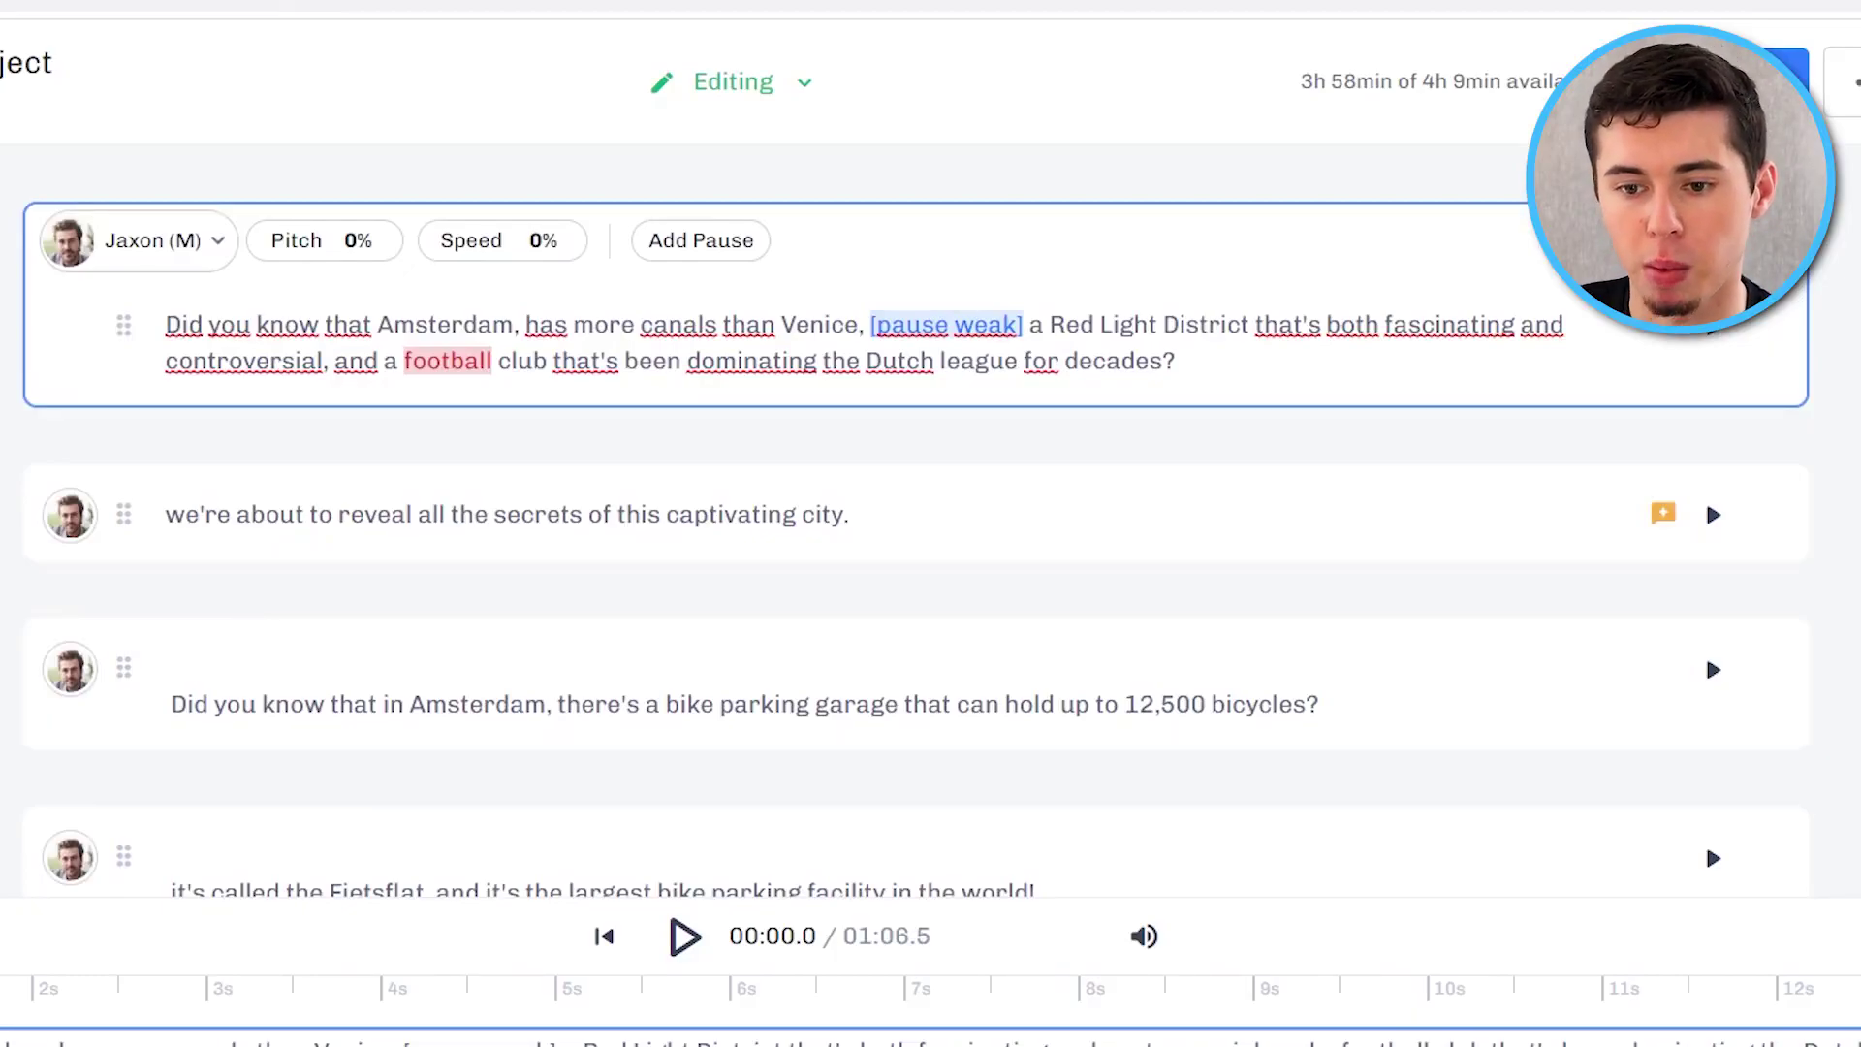
Expand the timeline tracks and open the media options for the video track.
left_click(79, 960)
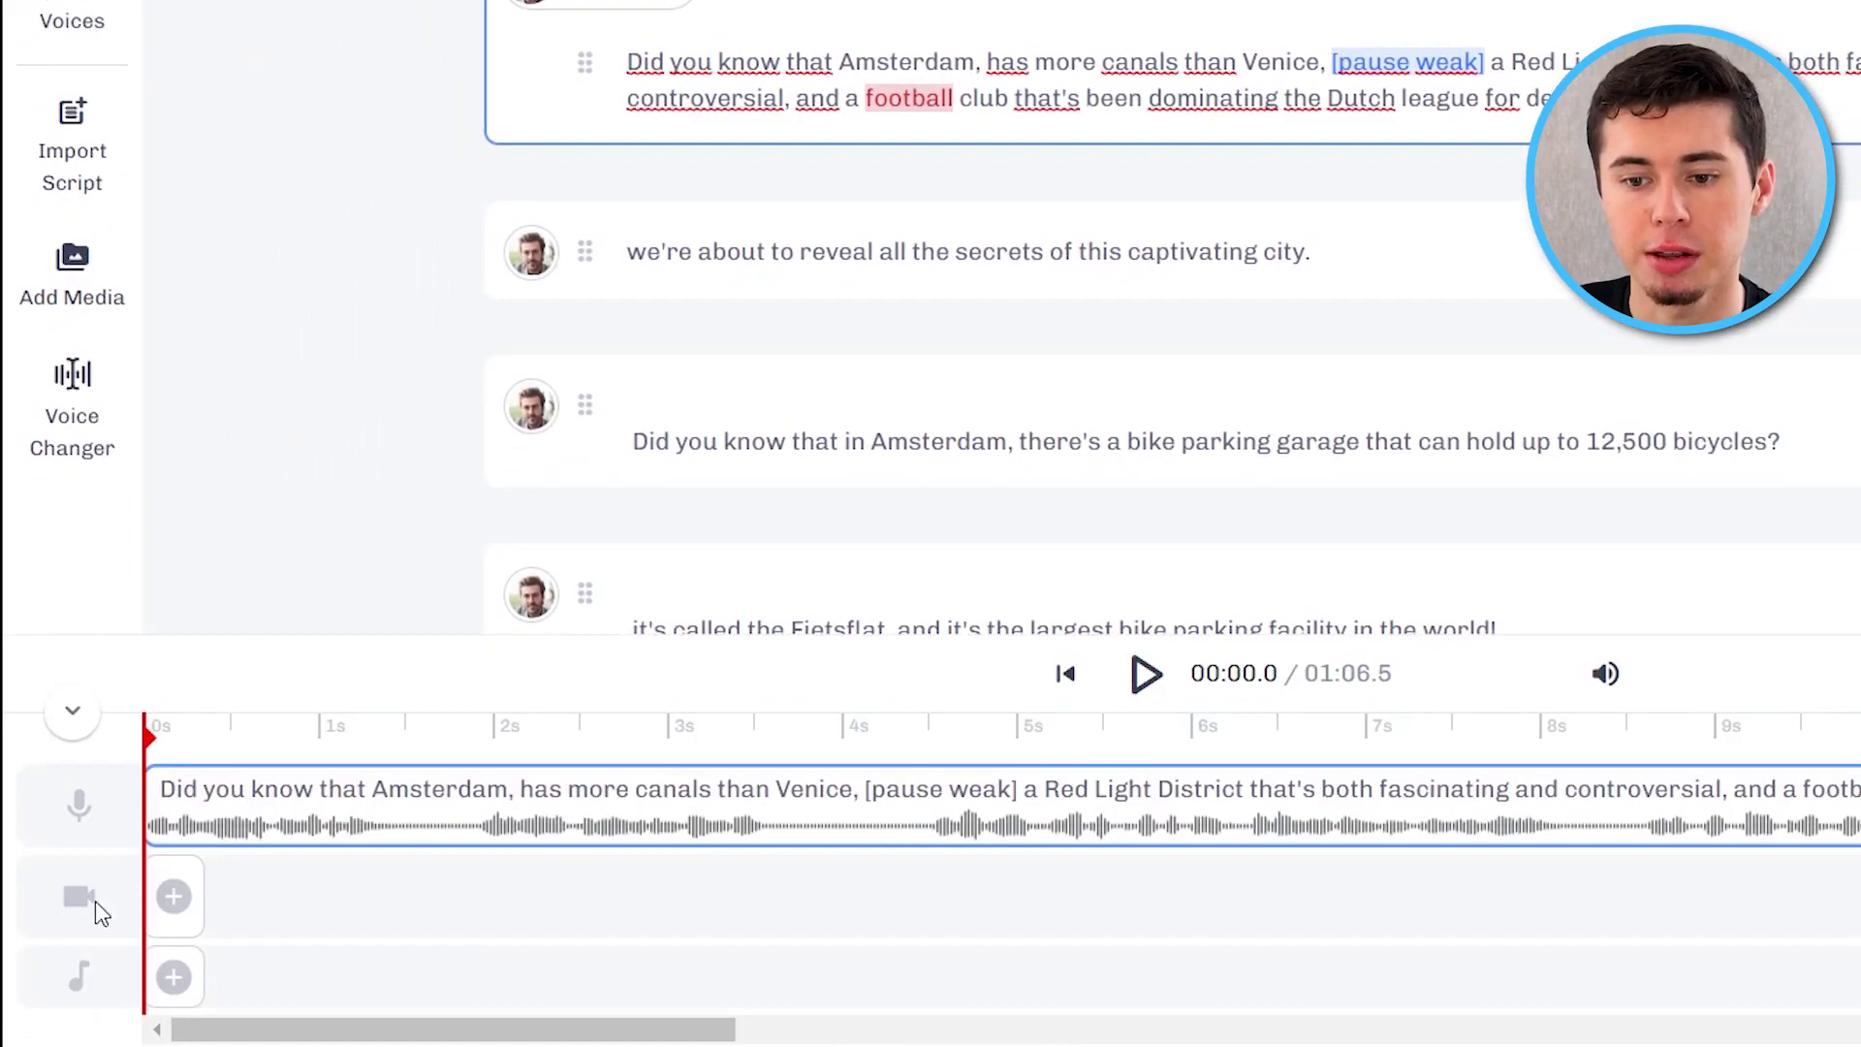
left_click(175, 899)
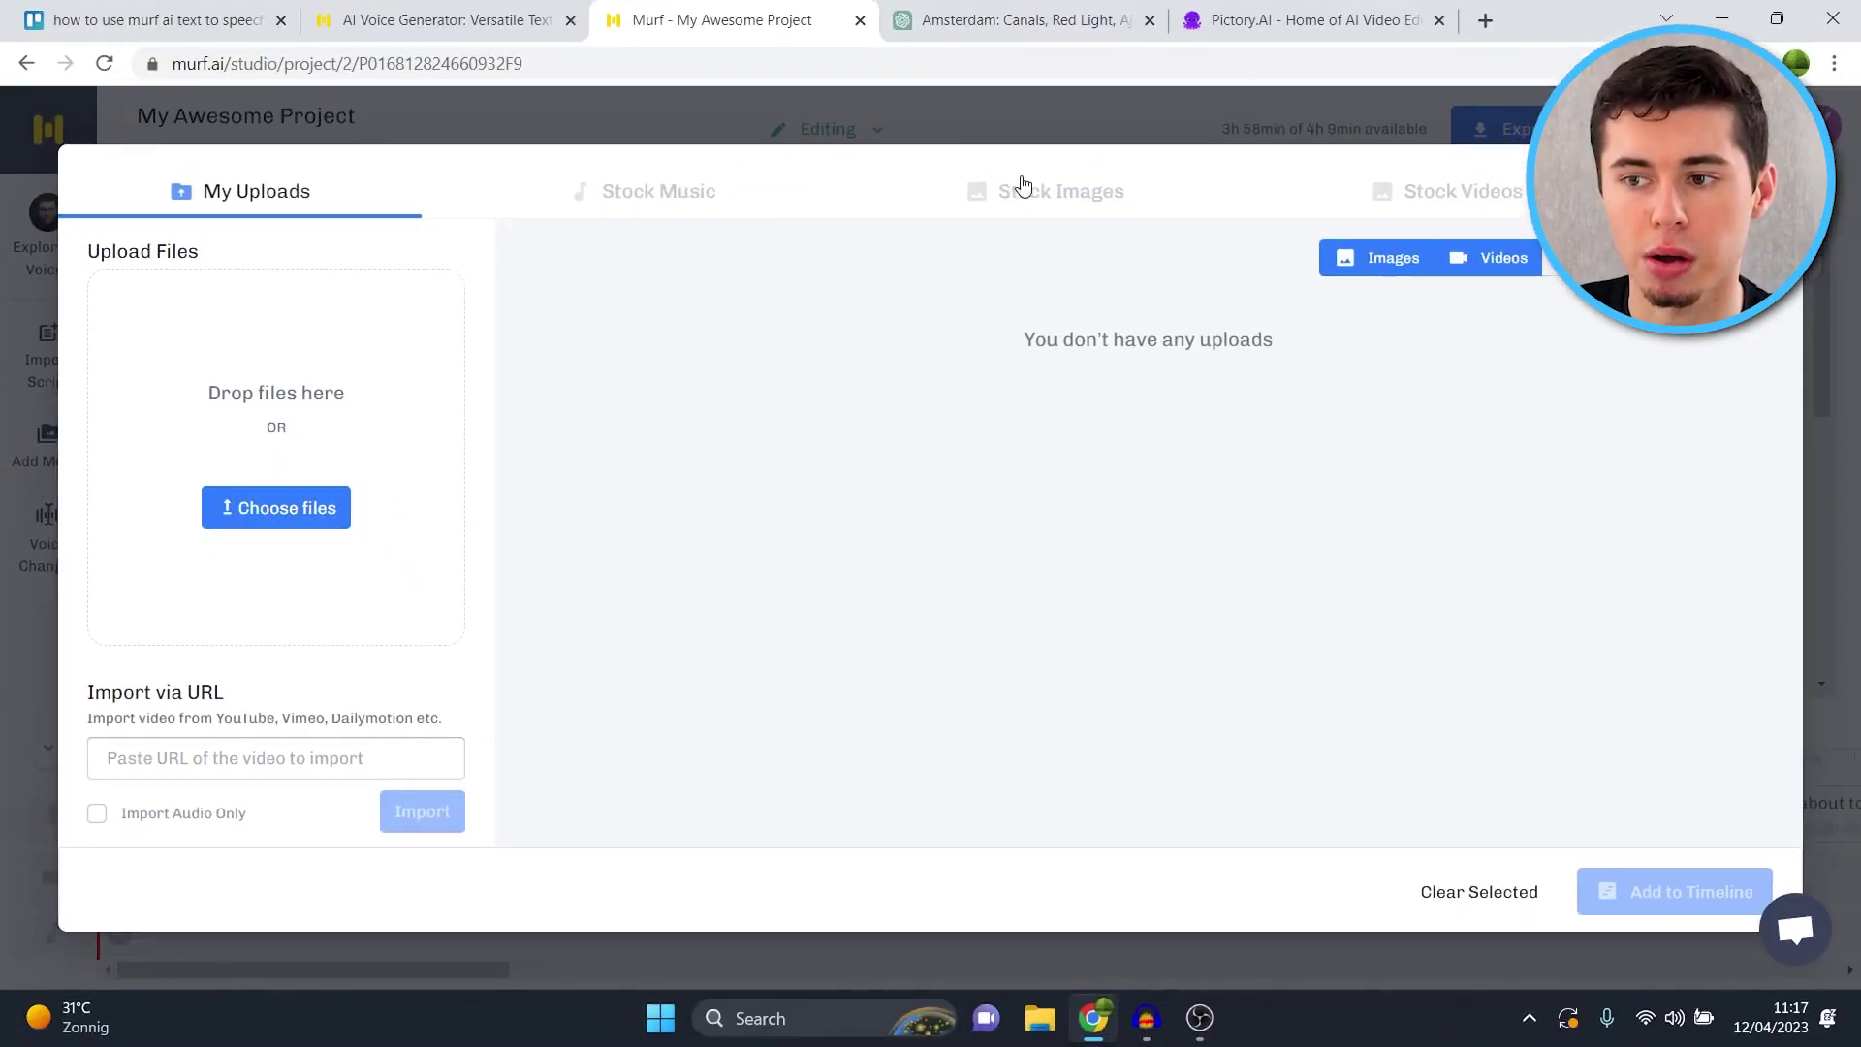
Search stock videos for 'amst' and add an Amsterdam clip to the video track.
left_click(1025, 187)
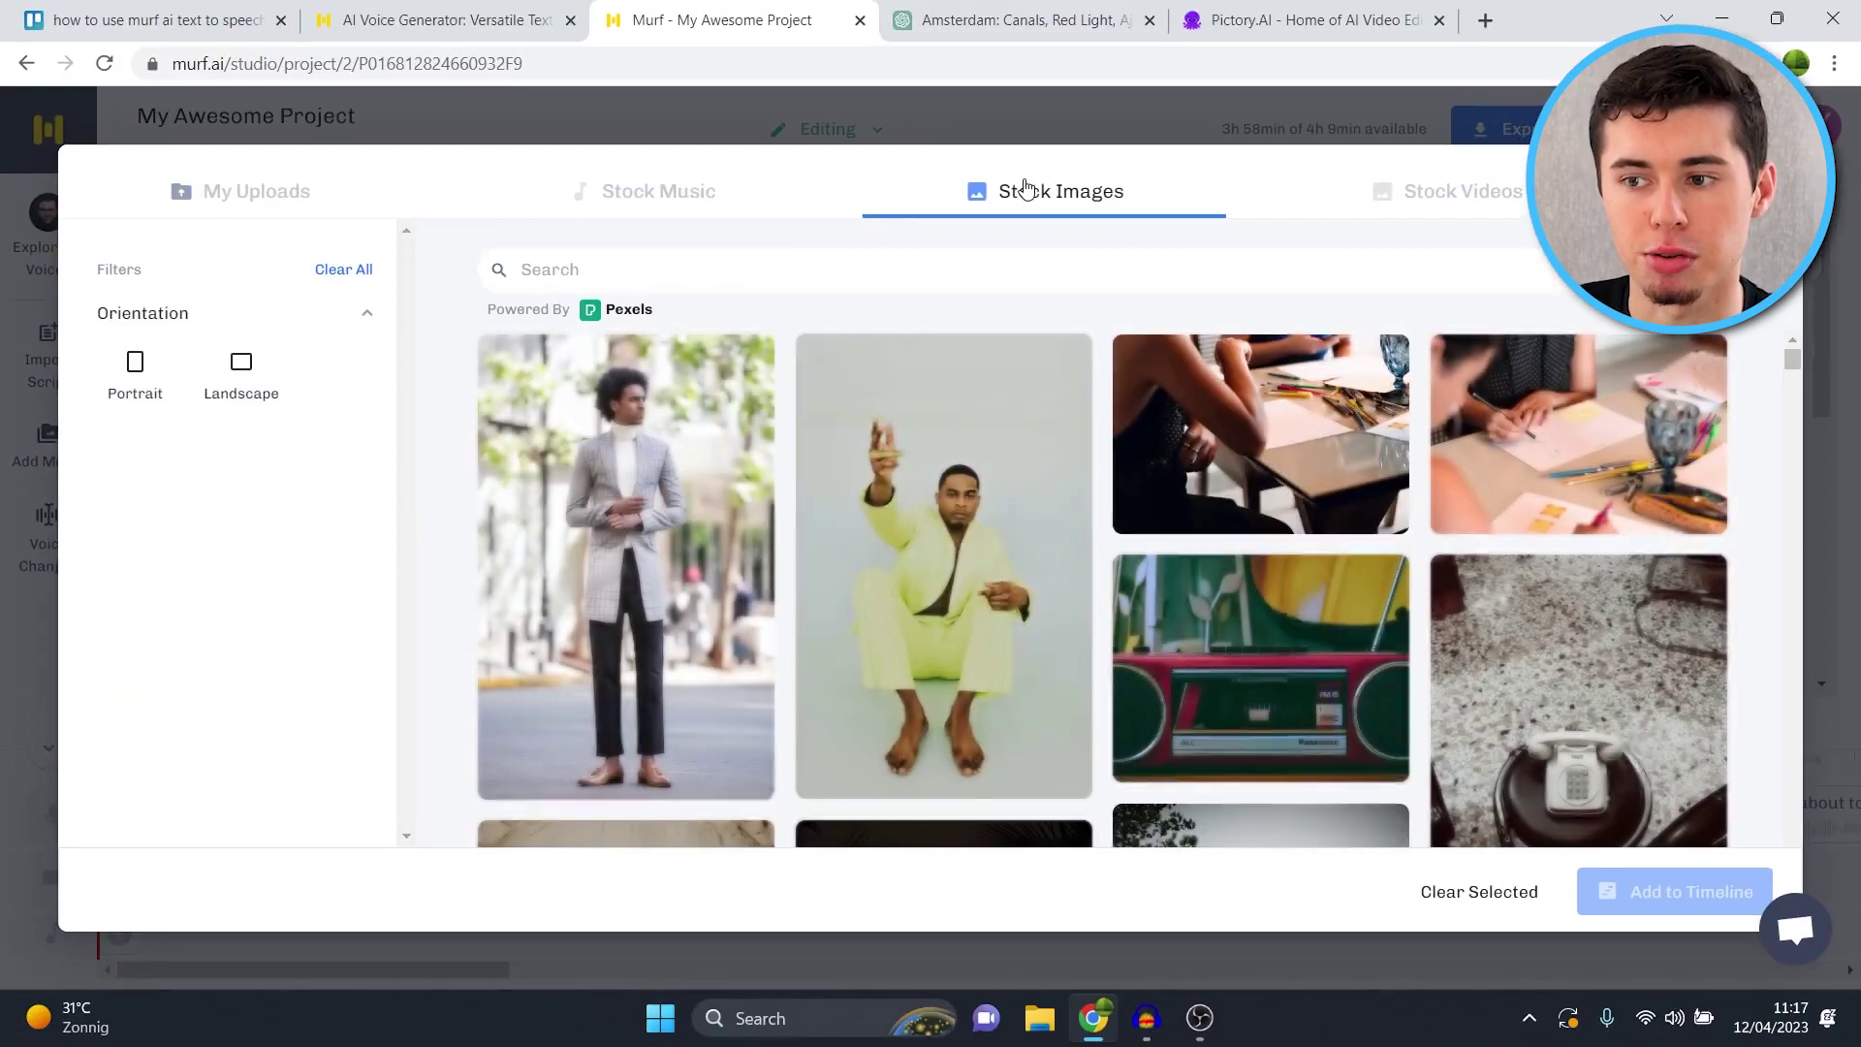
left_click(1469, 187)
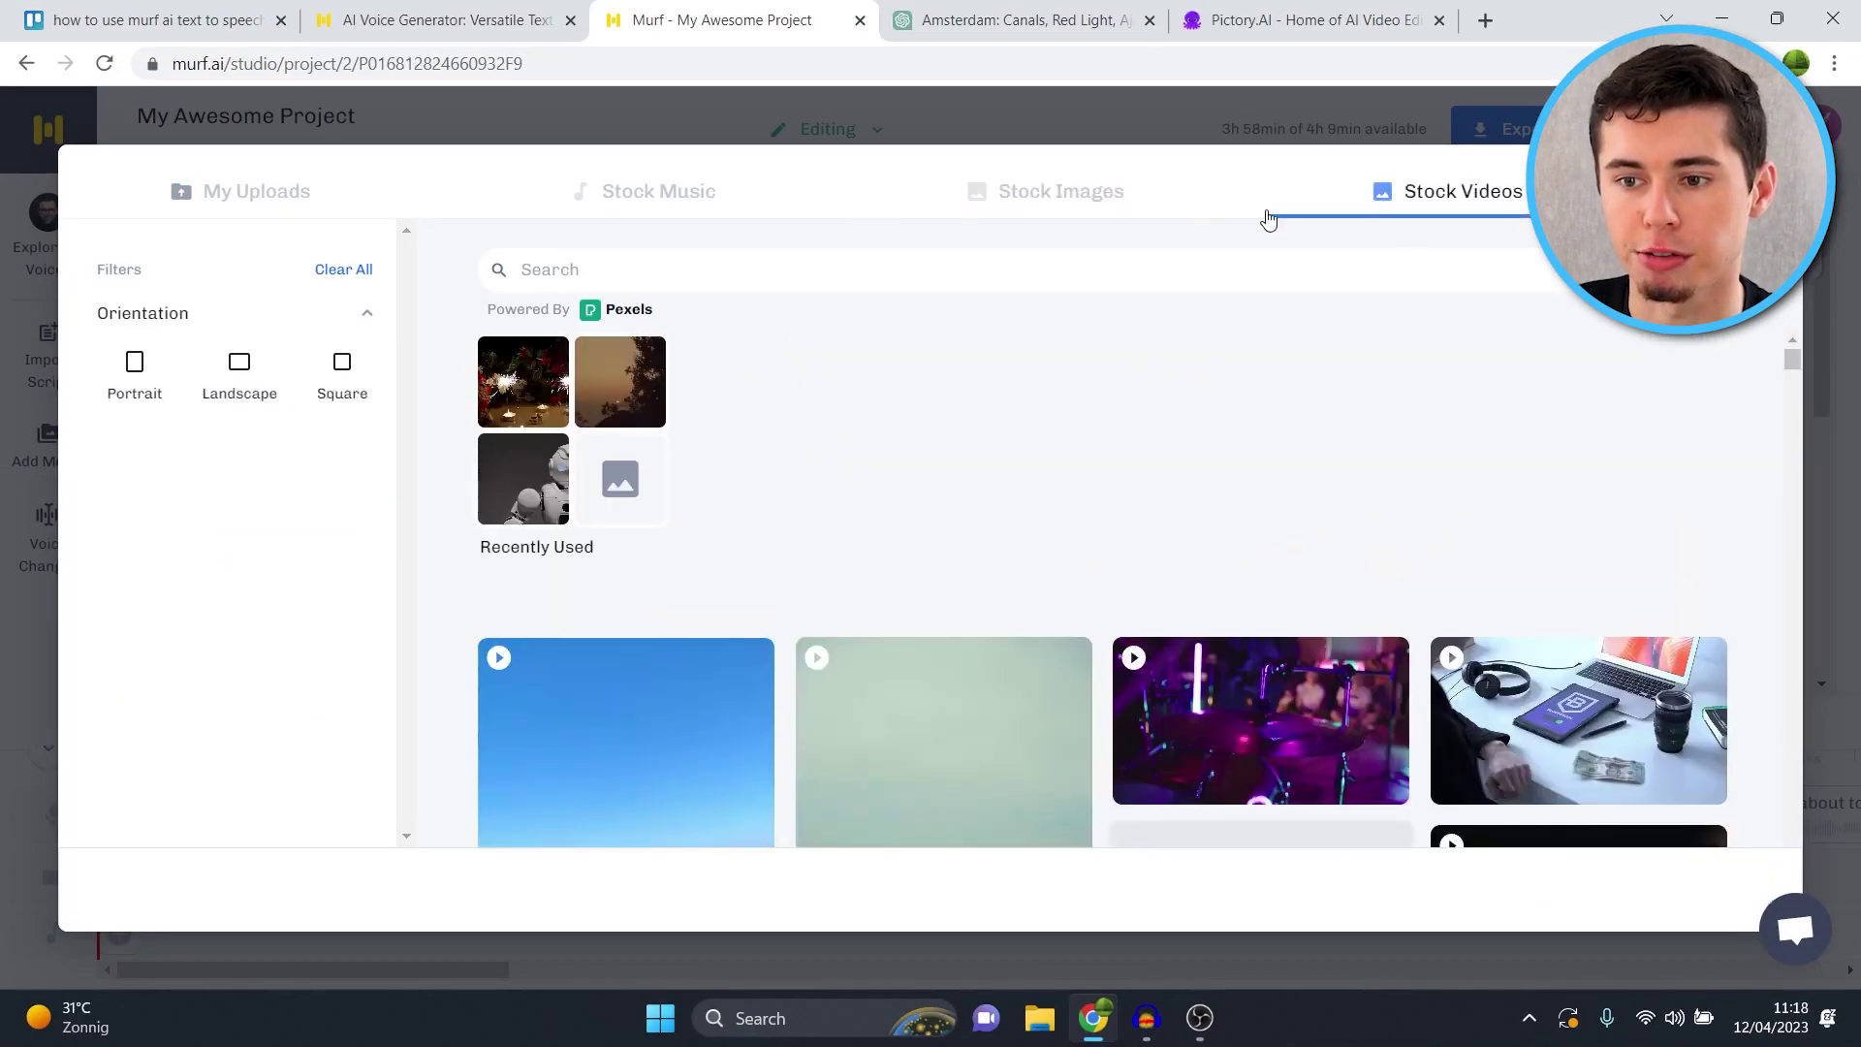
left_click(984, 265)
type("amsterdam")
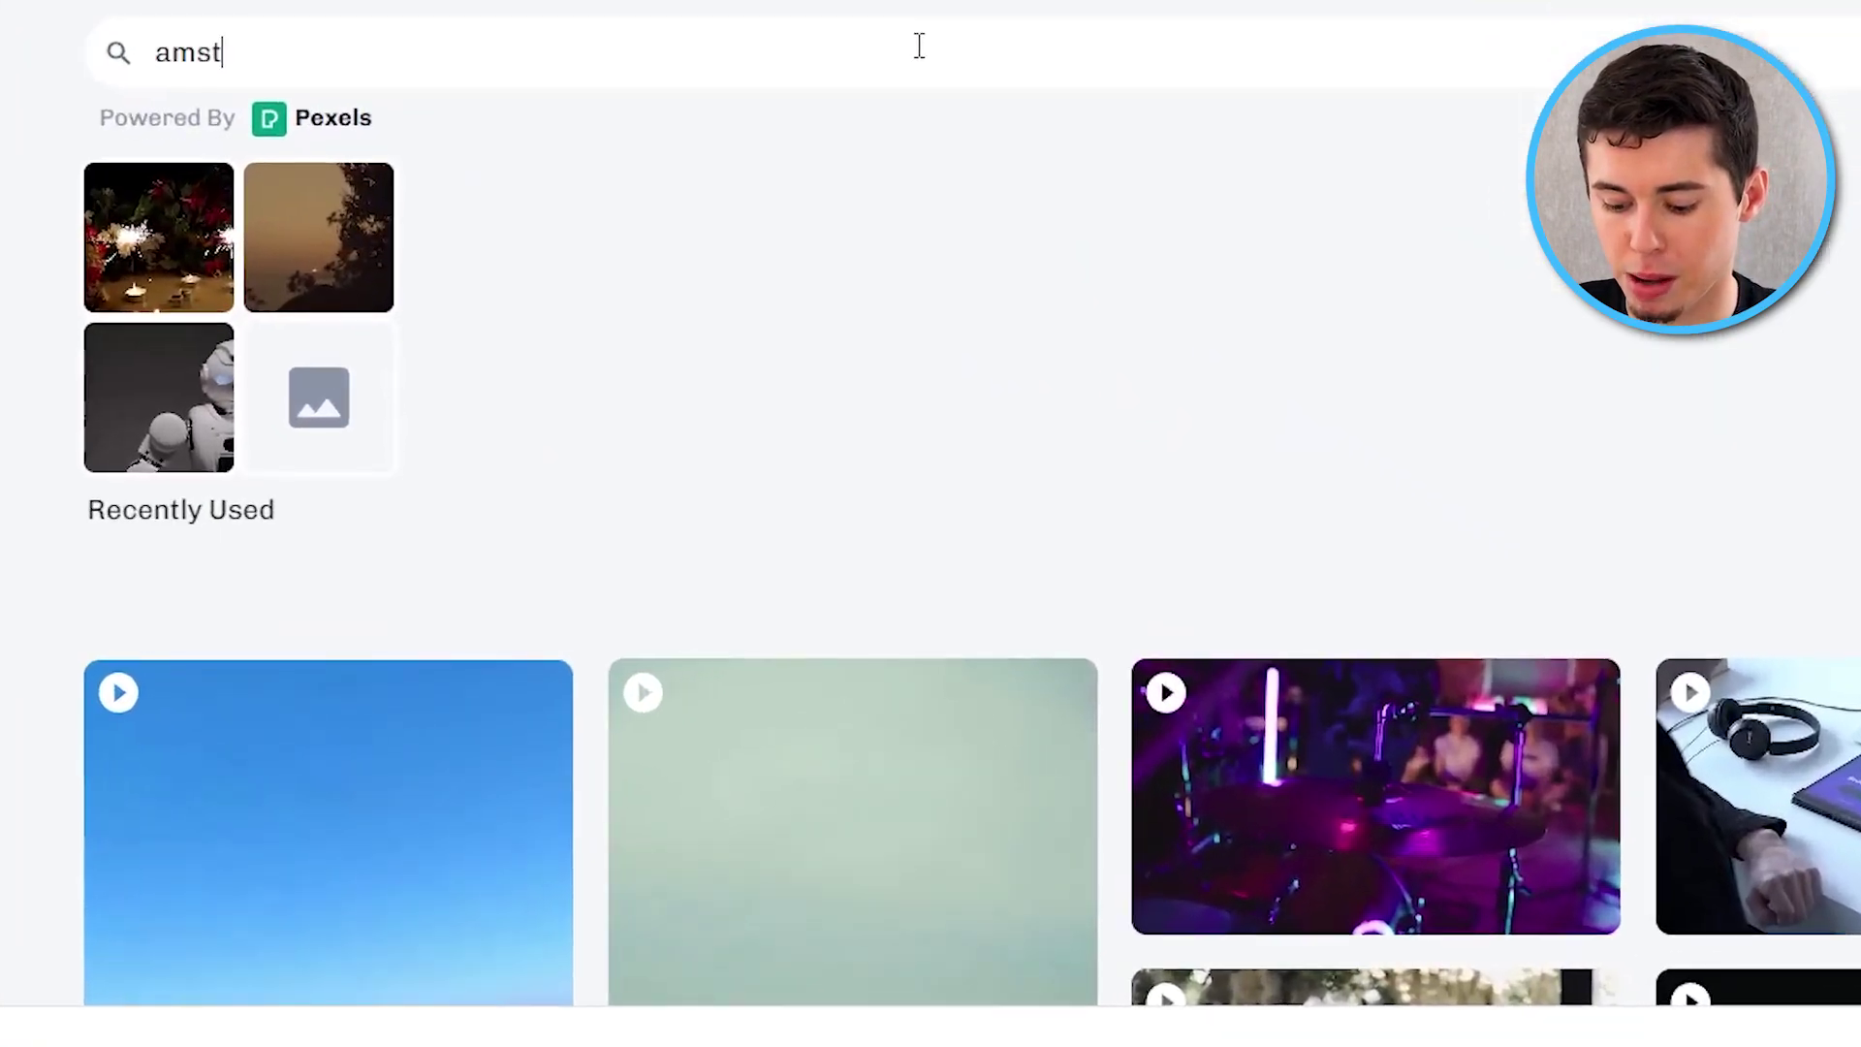
key("Return")
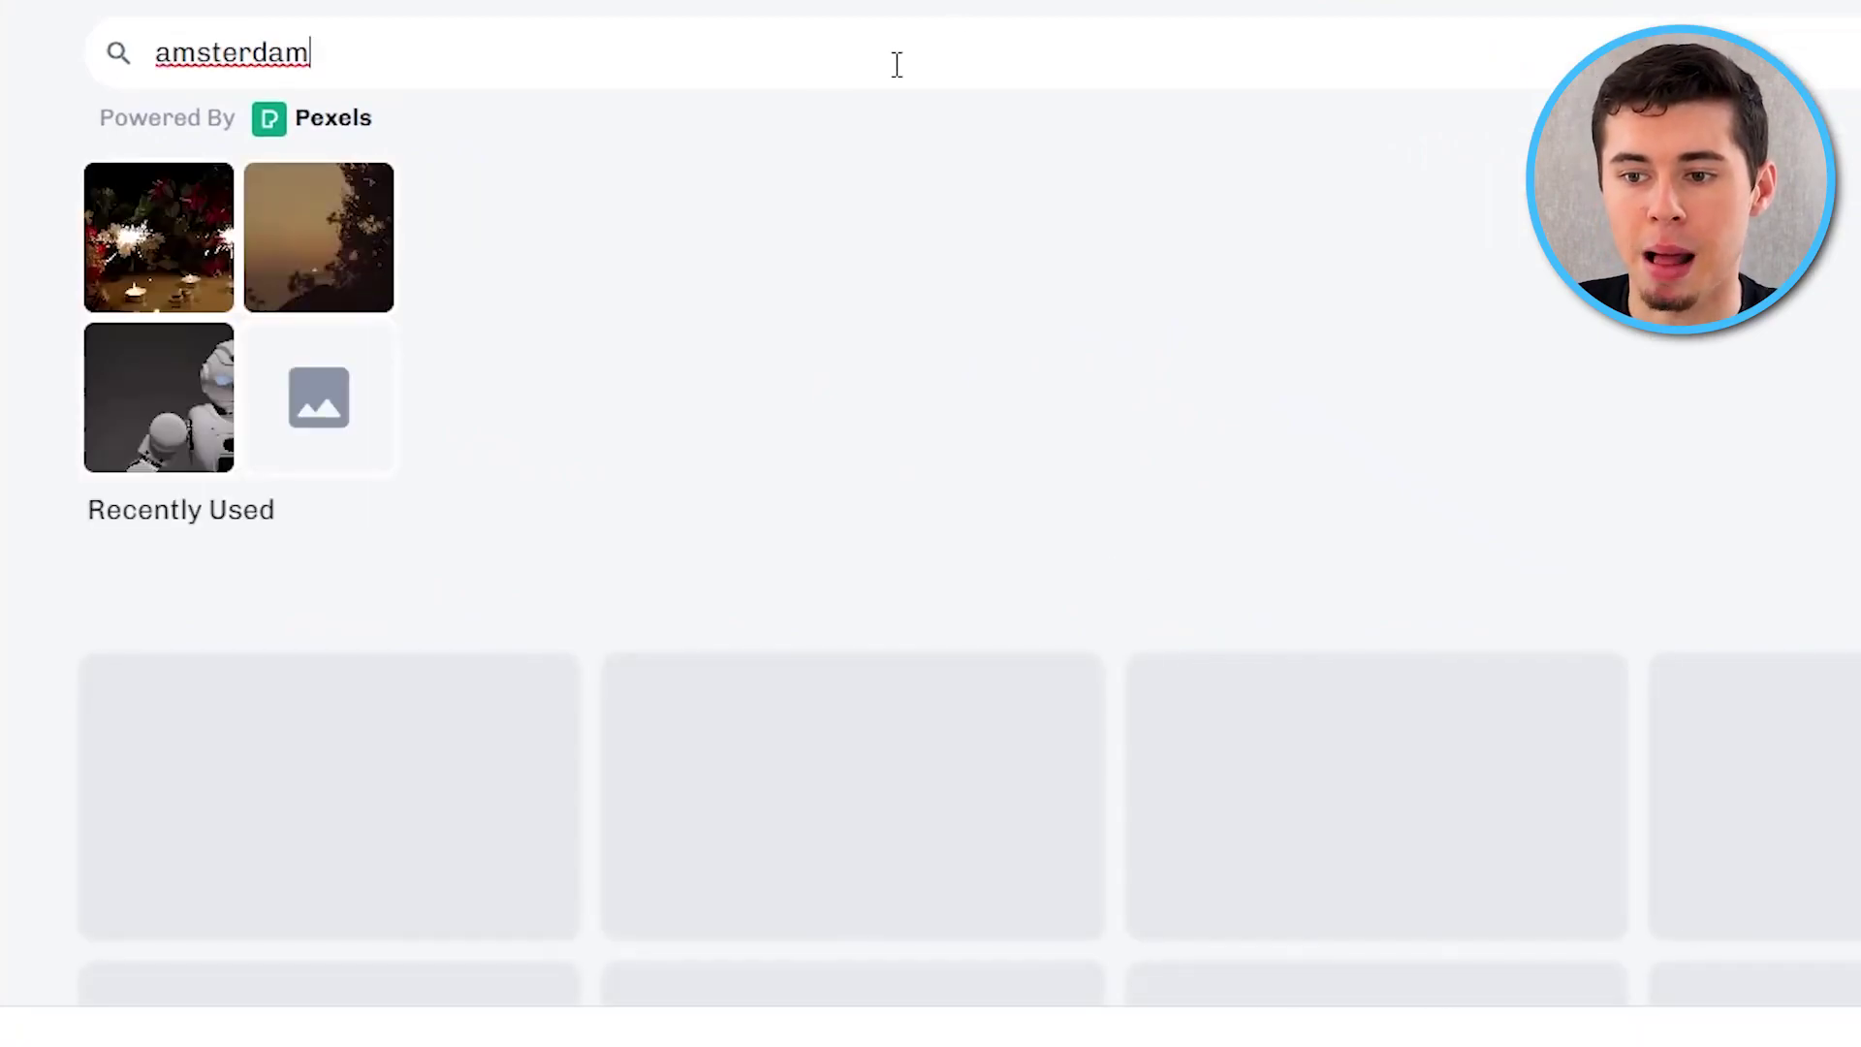
scroll(950, 427, "down", 2)
scroll(853, 582, "down", 2)
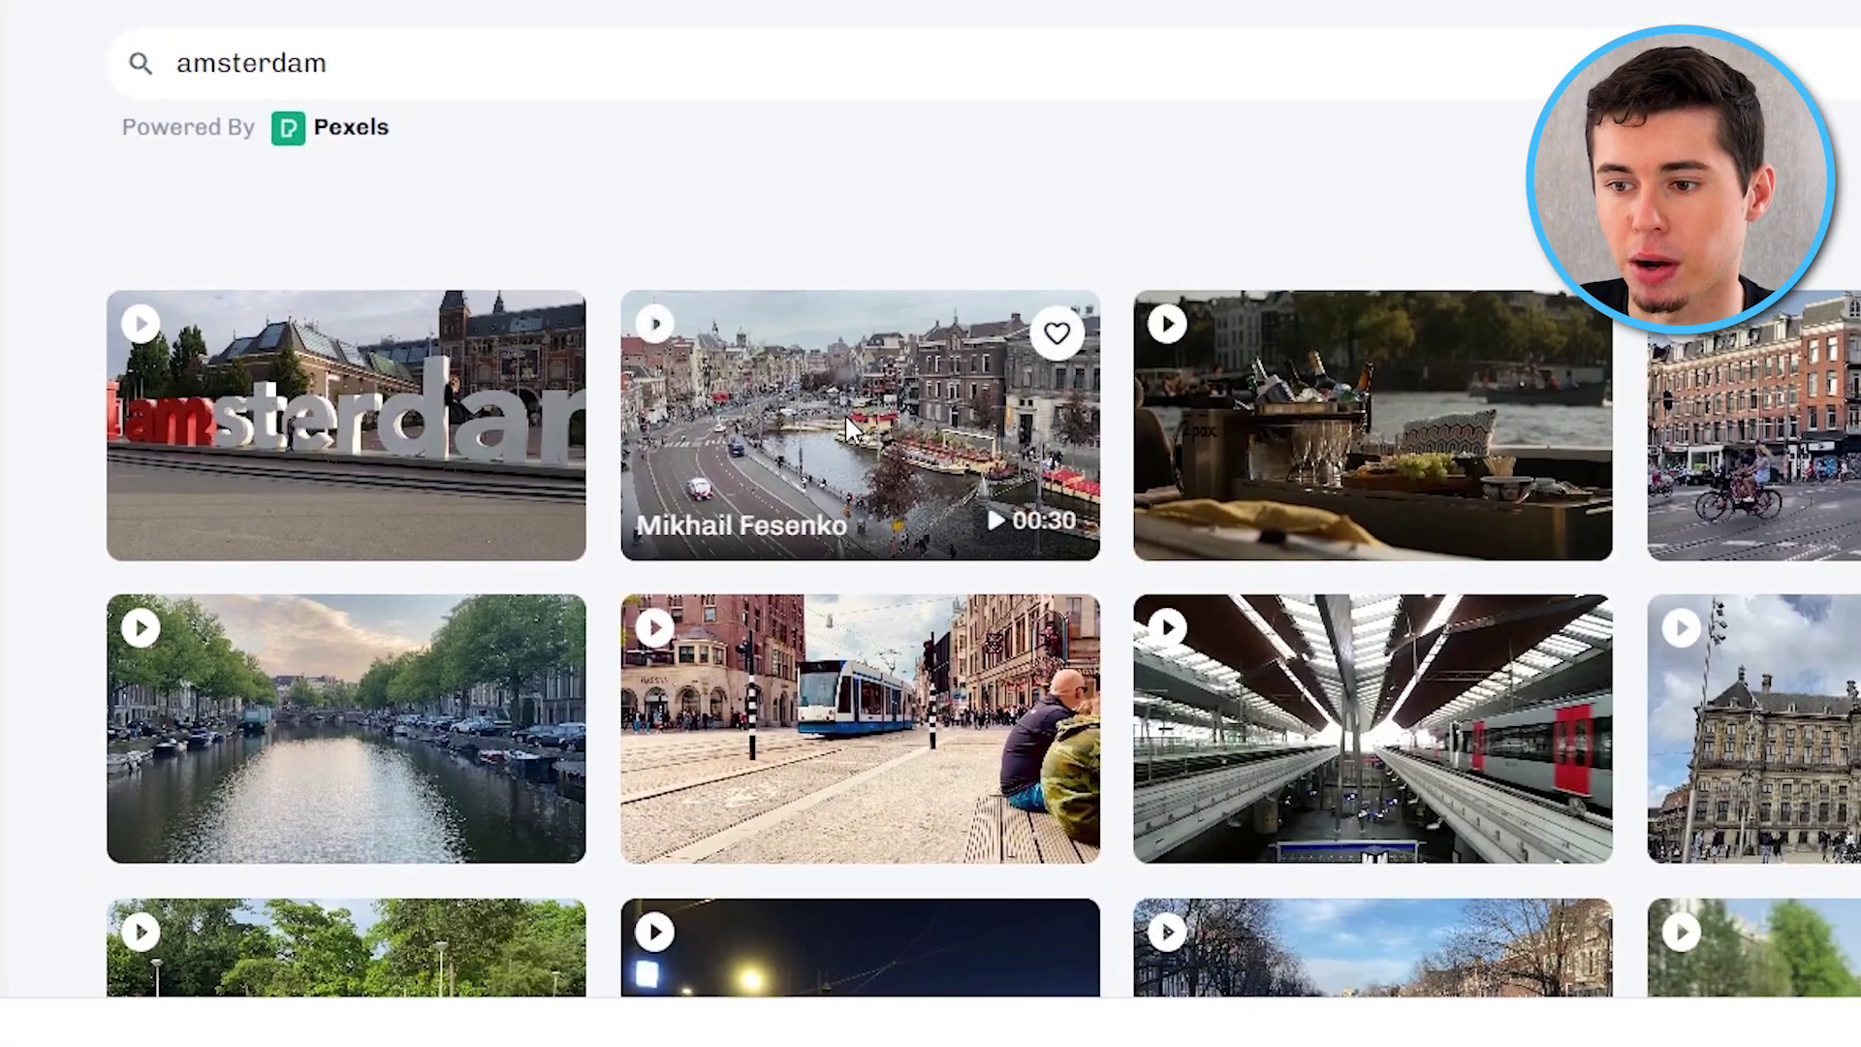
left_click(846, 412)
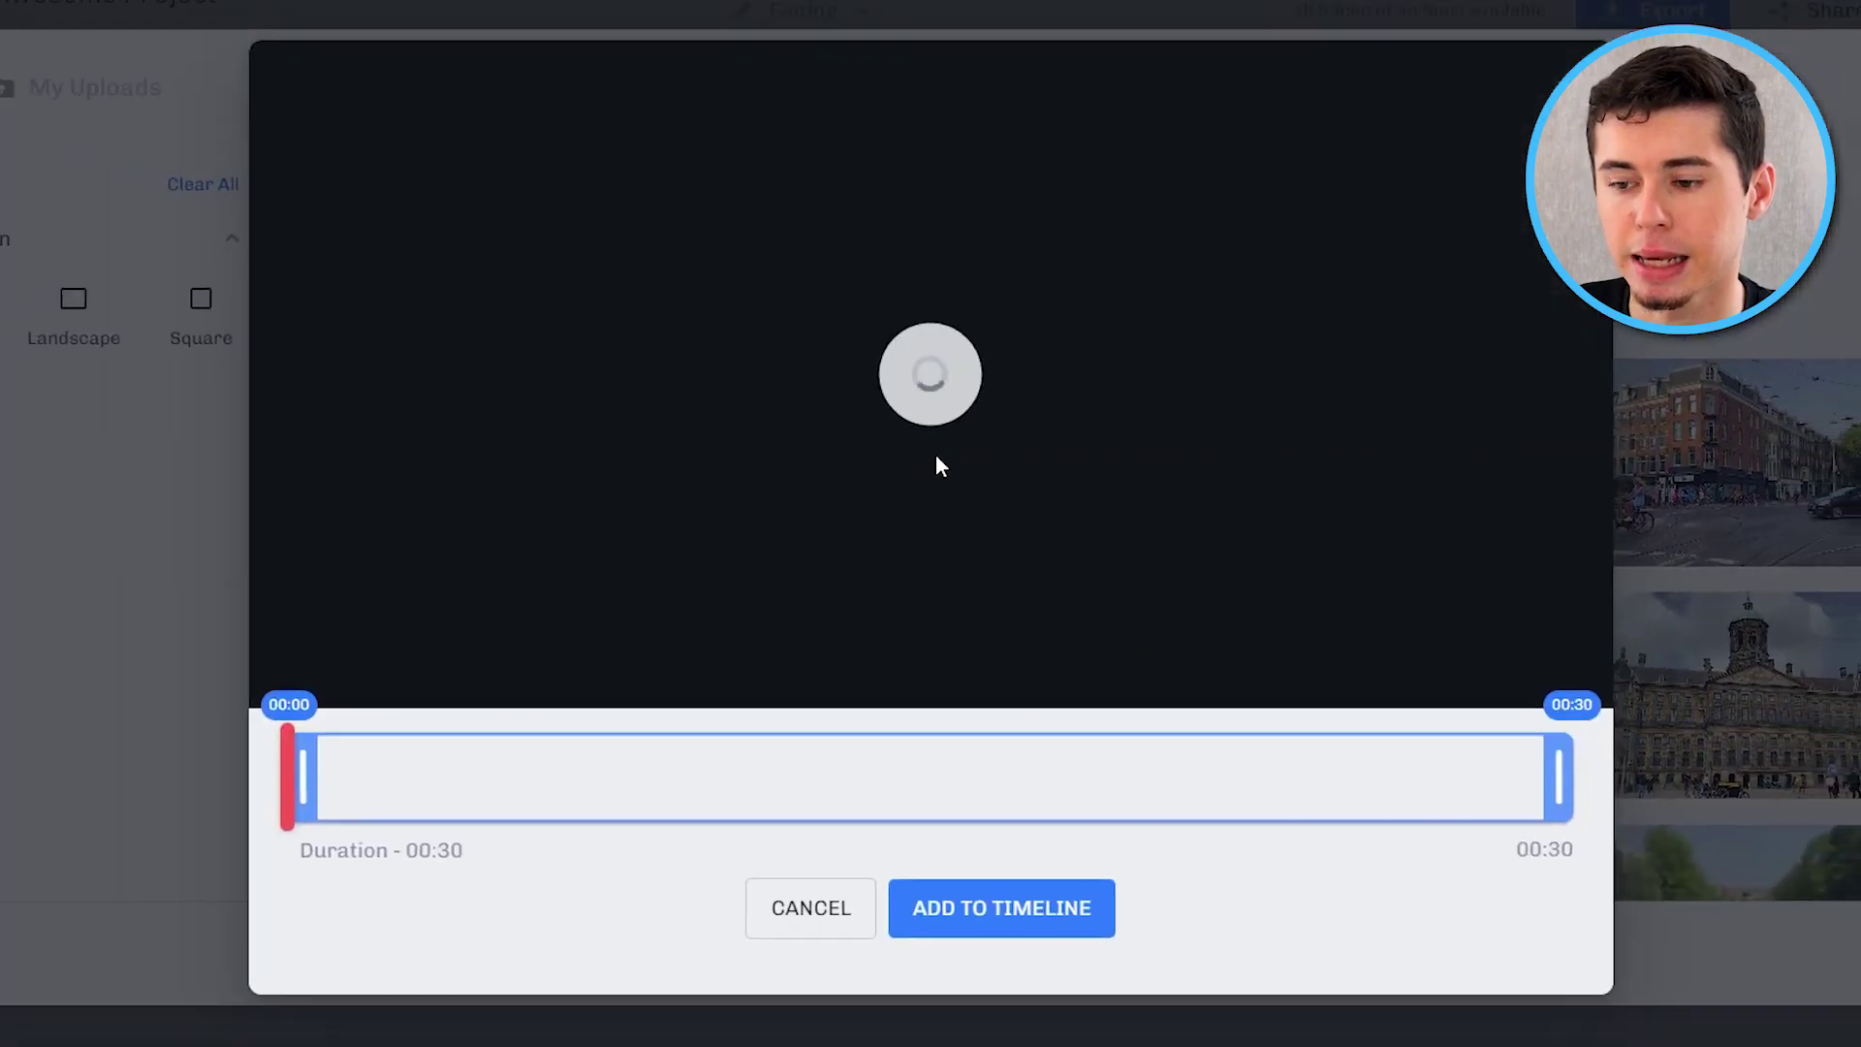
left_click(997, 905)
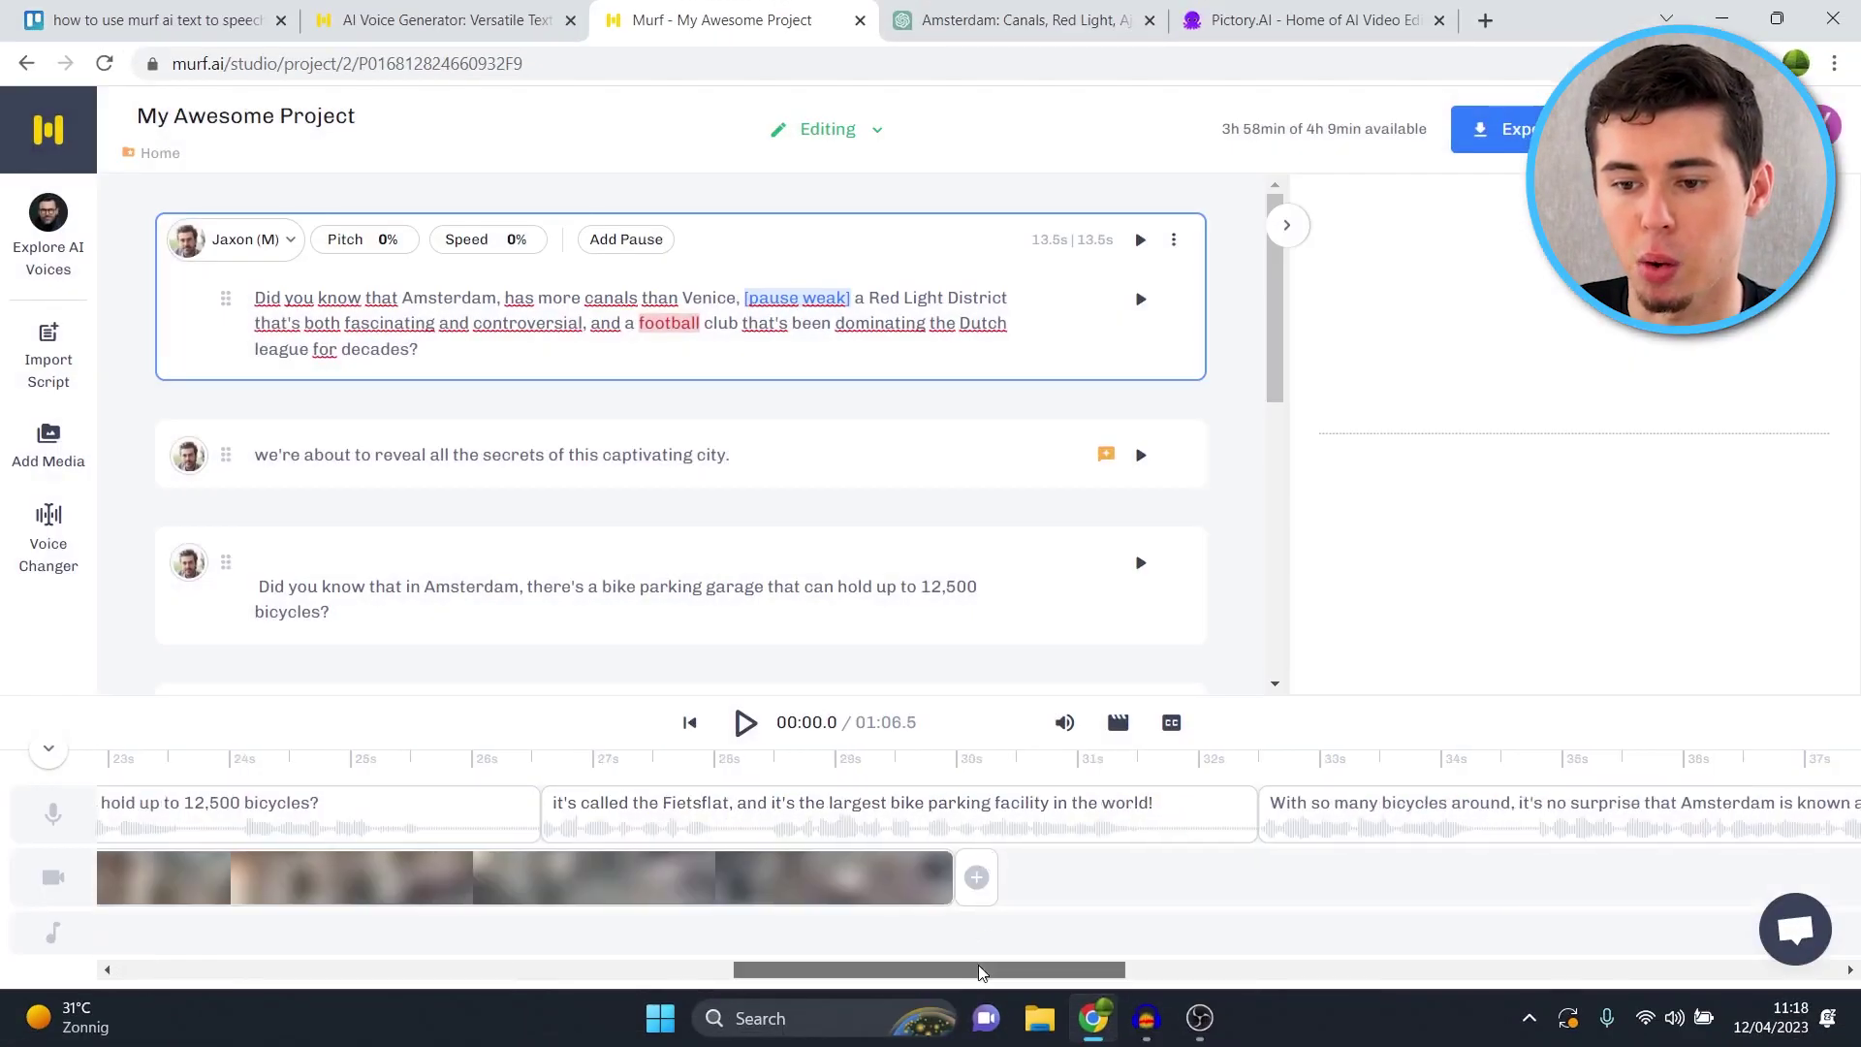
Shorten the first Amsterdam clip from its right edge so it ends near 2.5 seconds.
left_click_drag(969, 969, 306, 947)
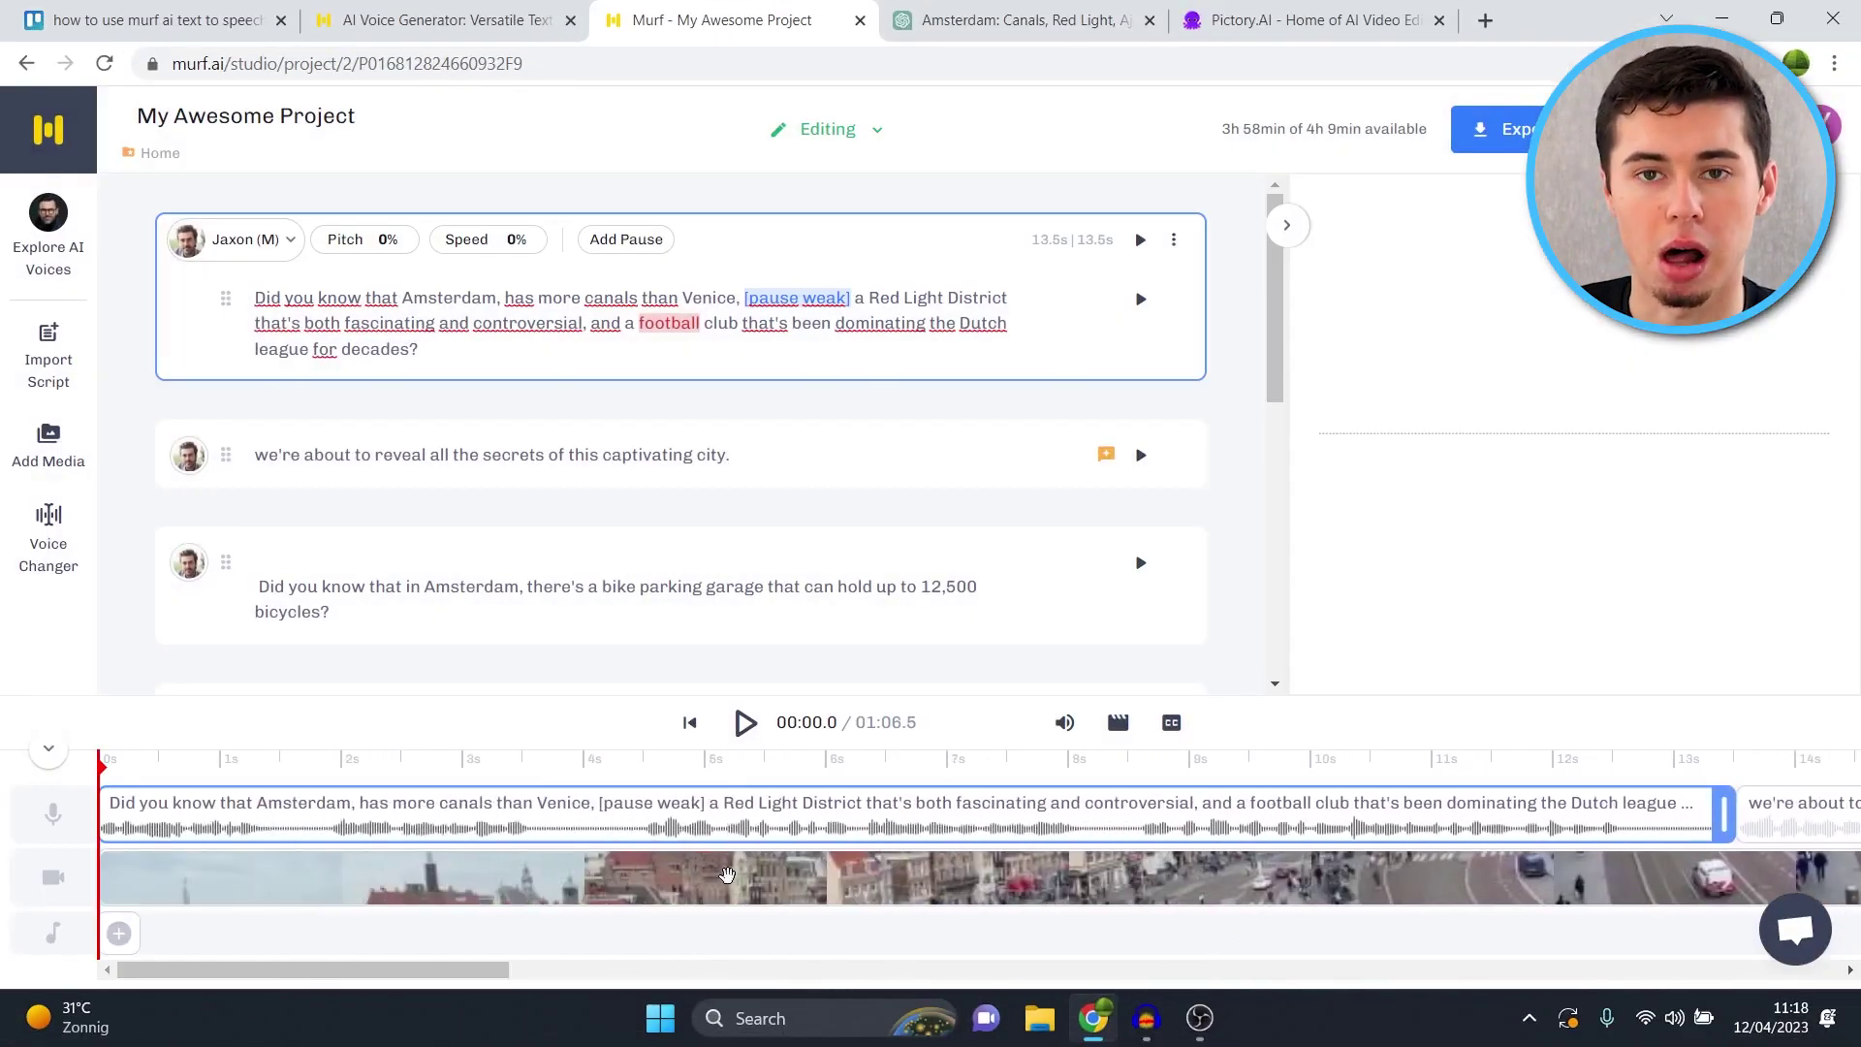
left_click_drag(463, 972, 1059, 965)
left_click(1013, 882)
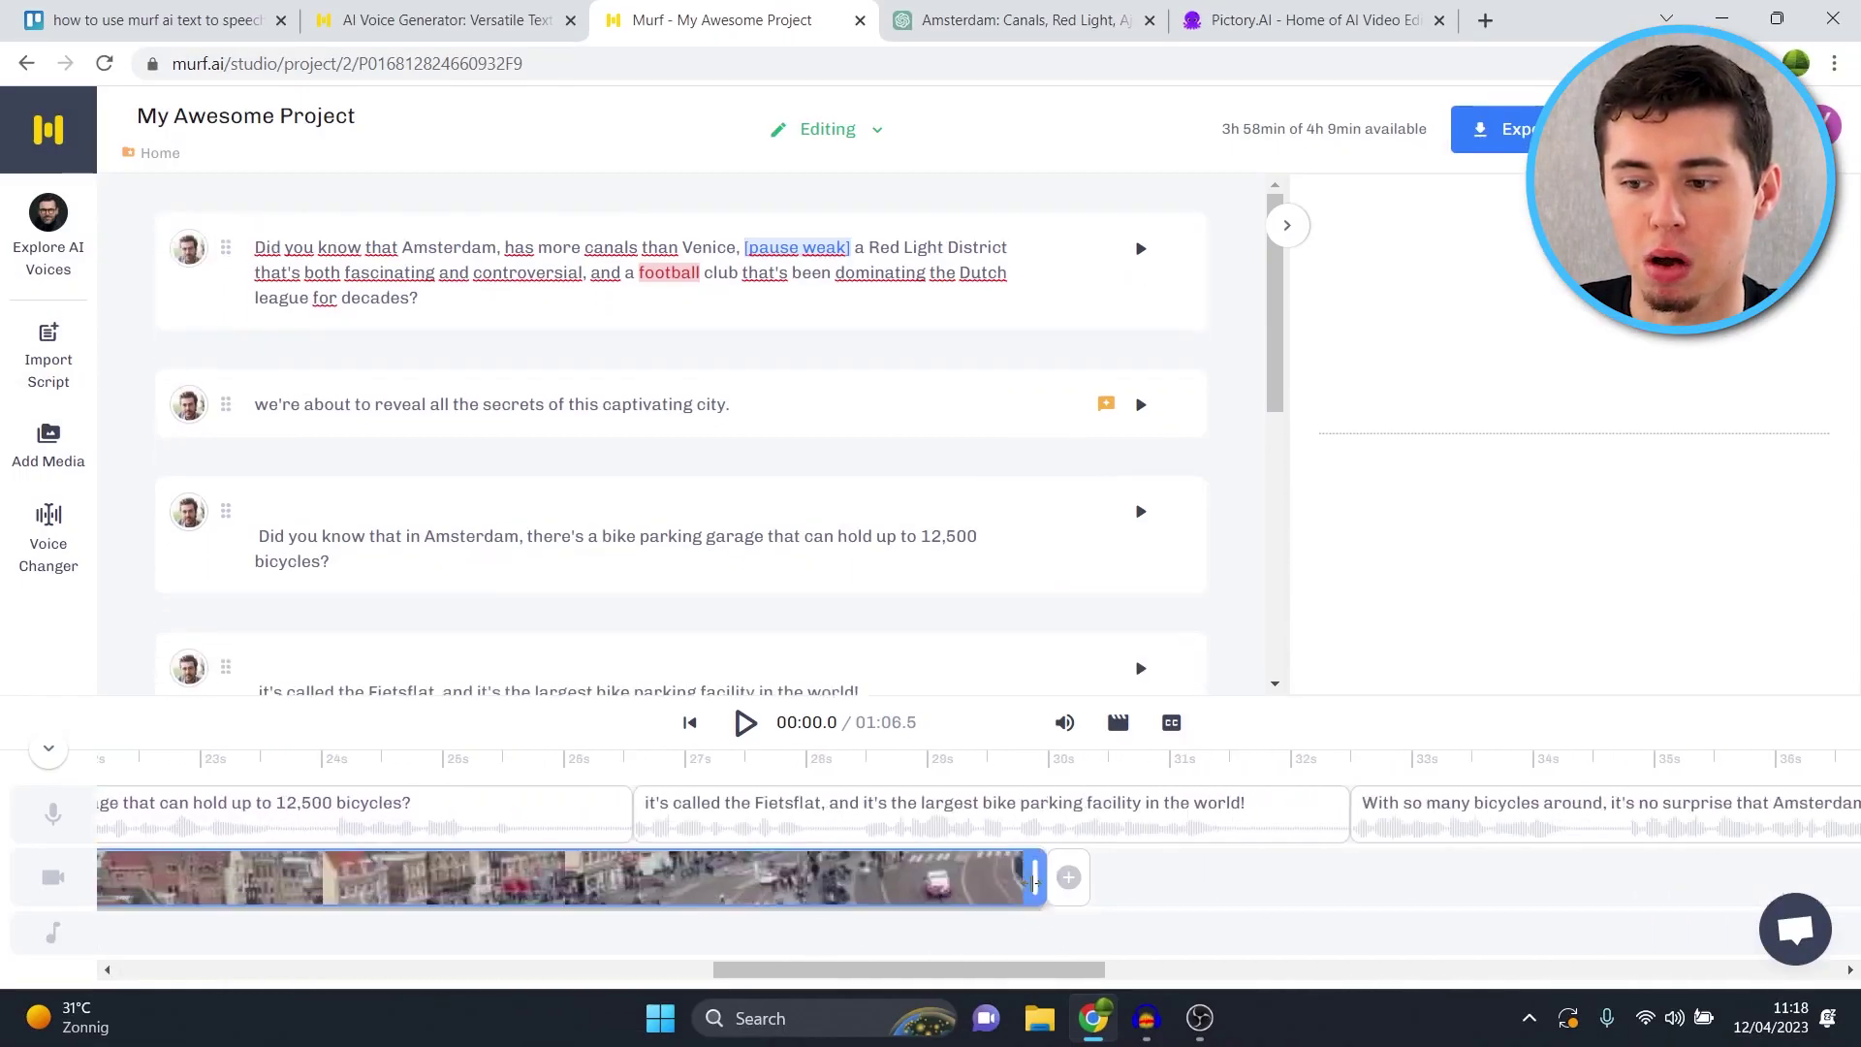
left_click_drag(1468, 882, 527, 884)
left_click_drag(1341, 1014, 1006, 904)
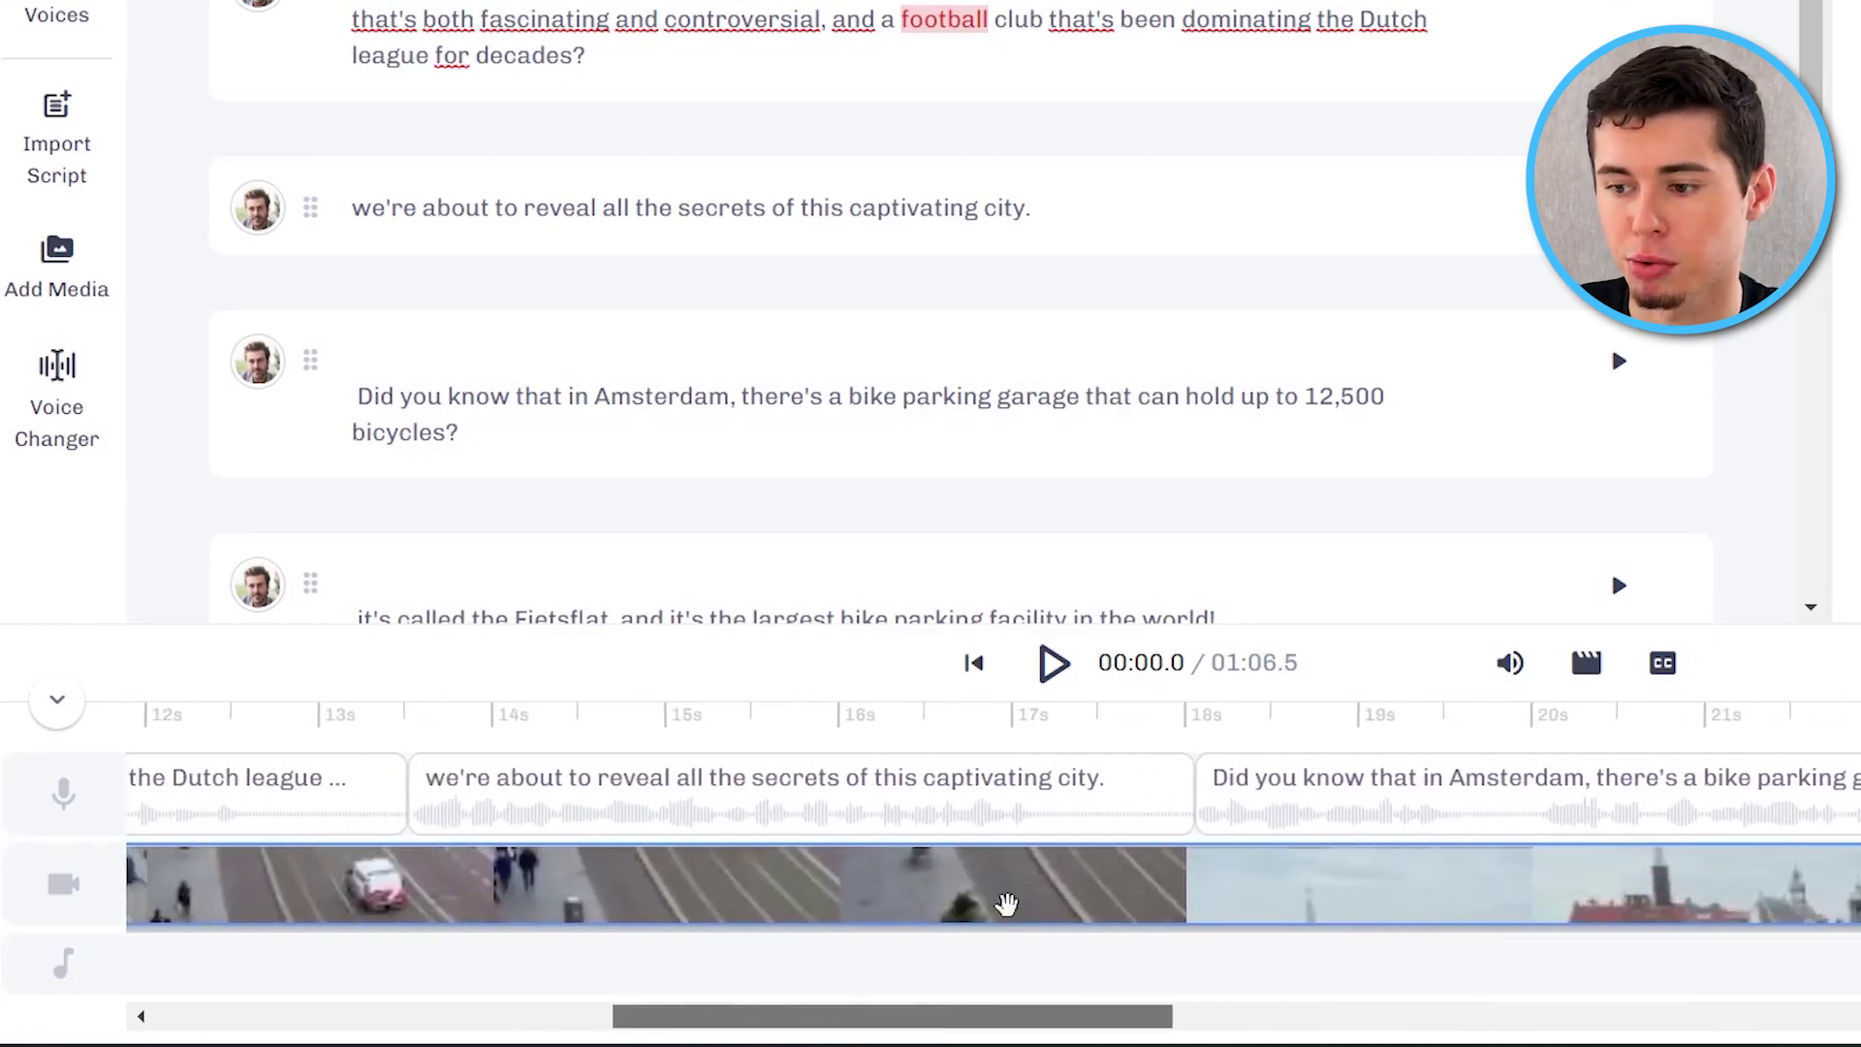
left_click_drag(1860, 883, 404, 752)
left_click_drag(817, 1028, 439, 1016)
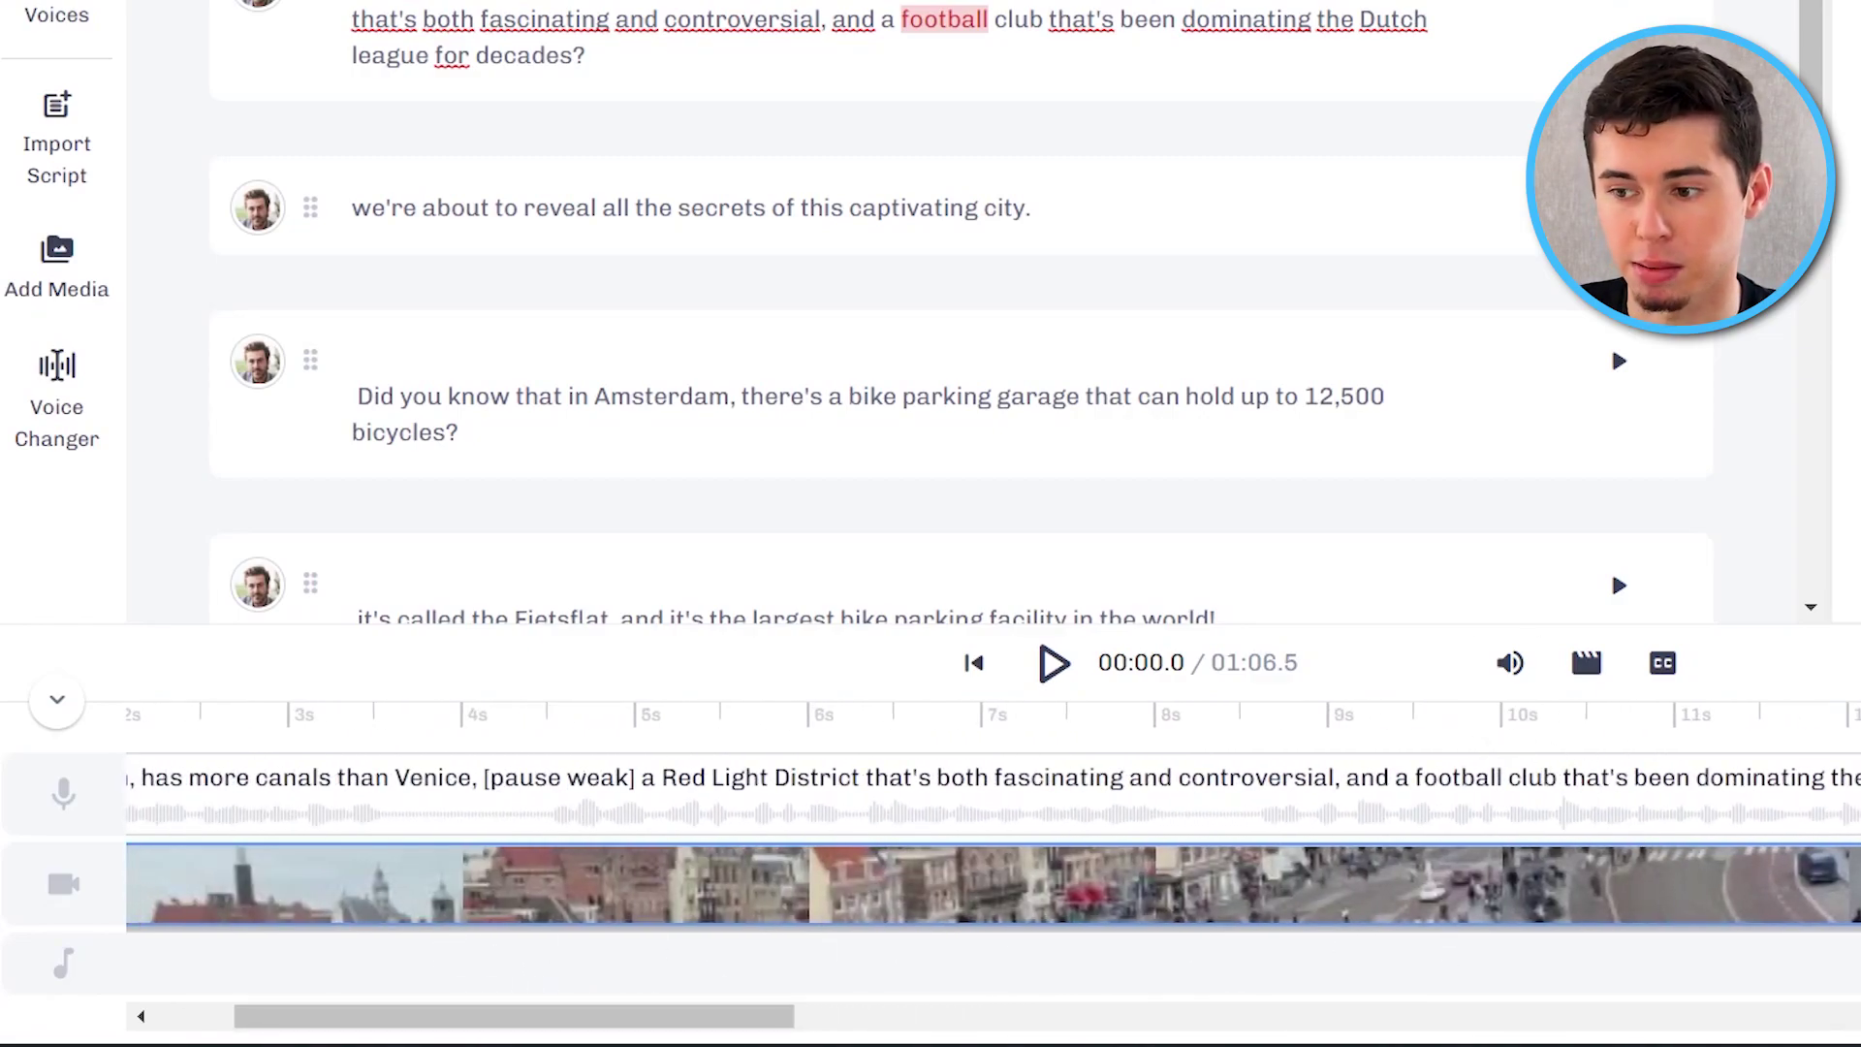
left_click_drag(1854, 885, 1527, 888)
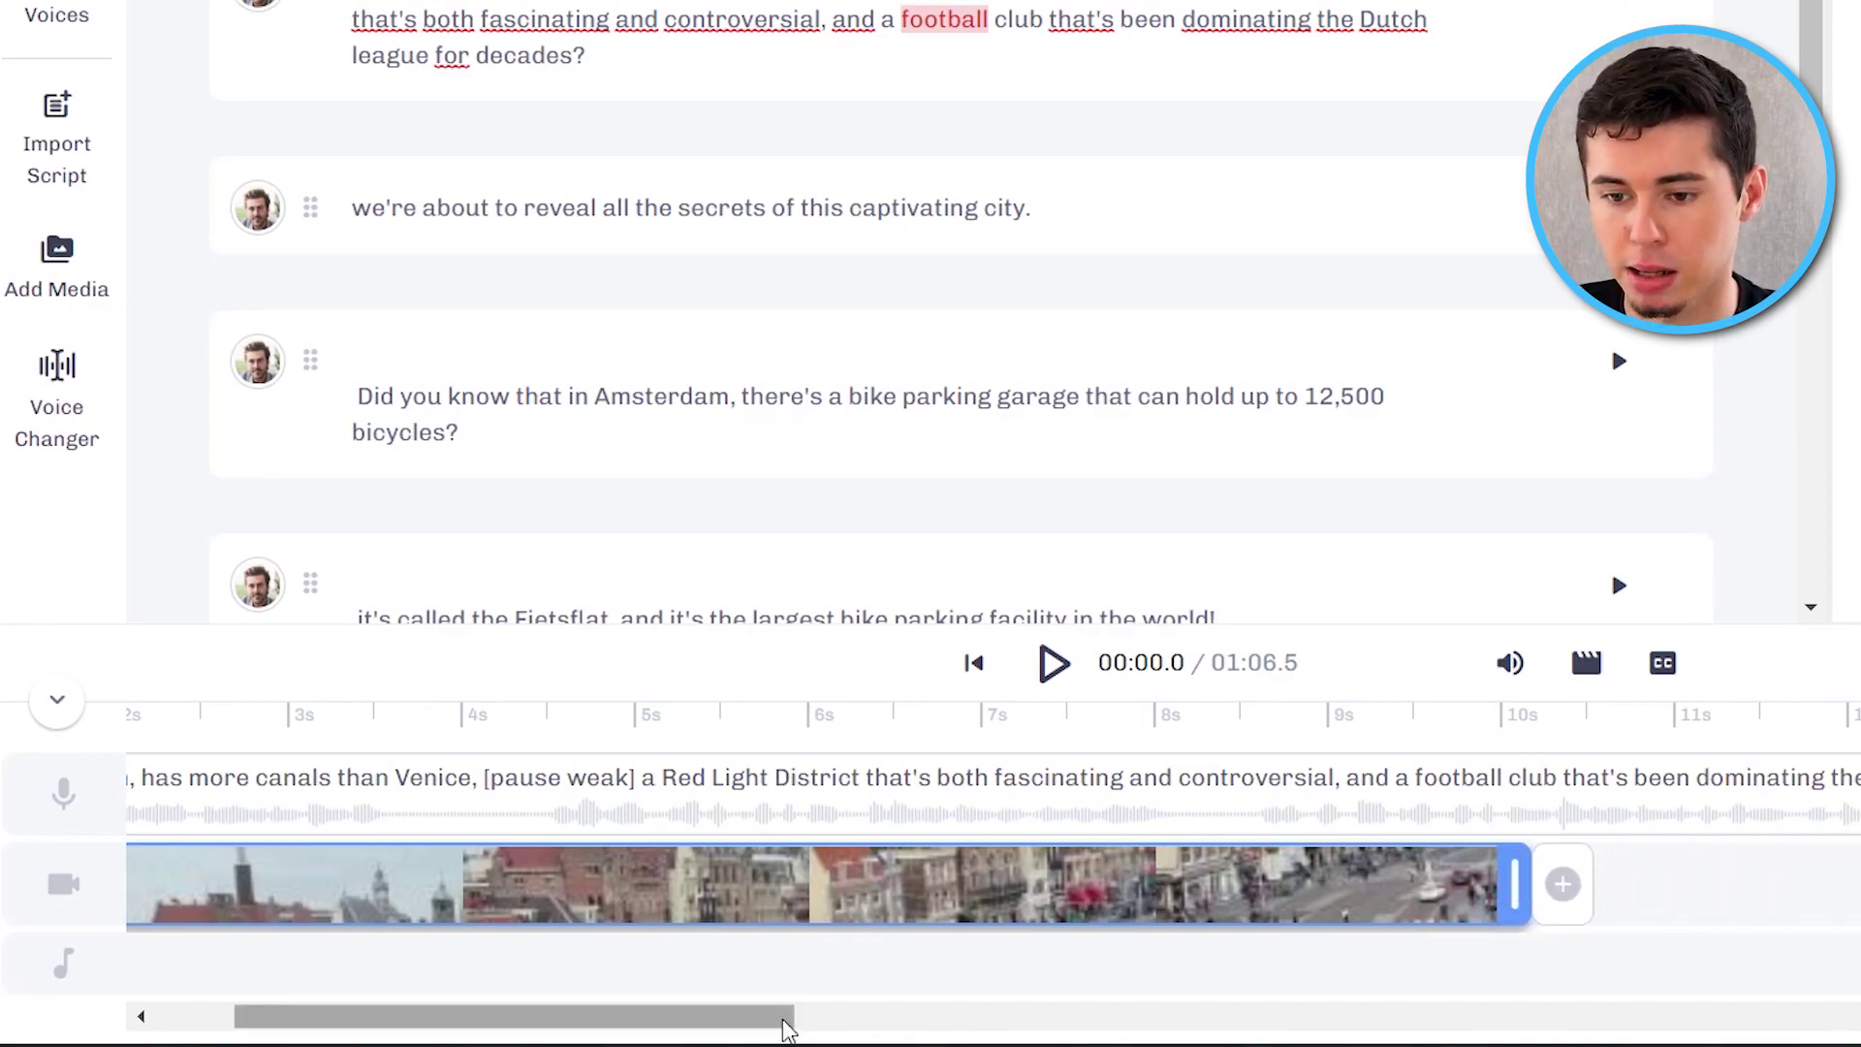
left_click_drag(536, 1018, 457, 1018)
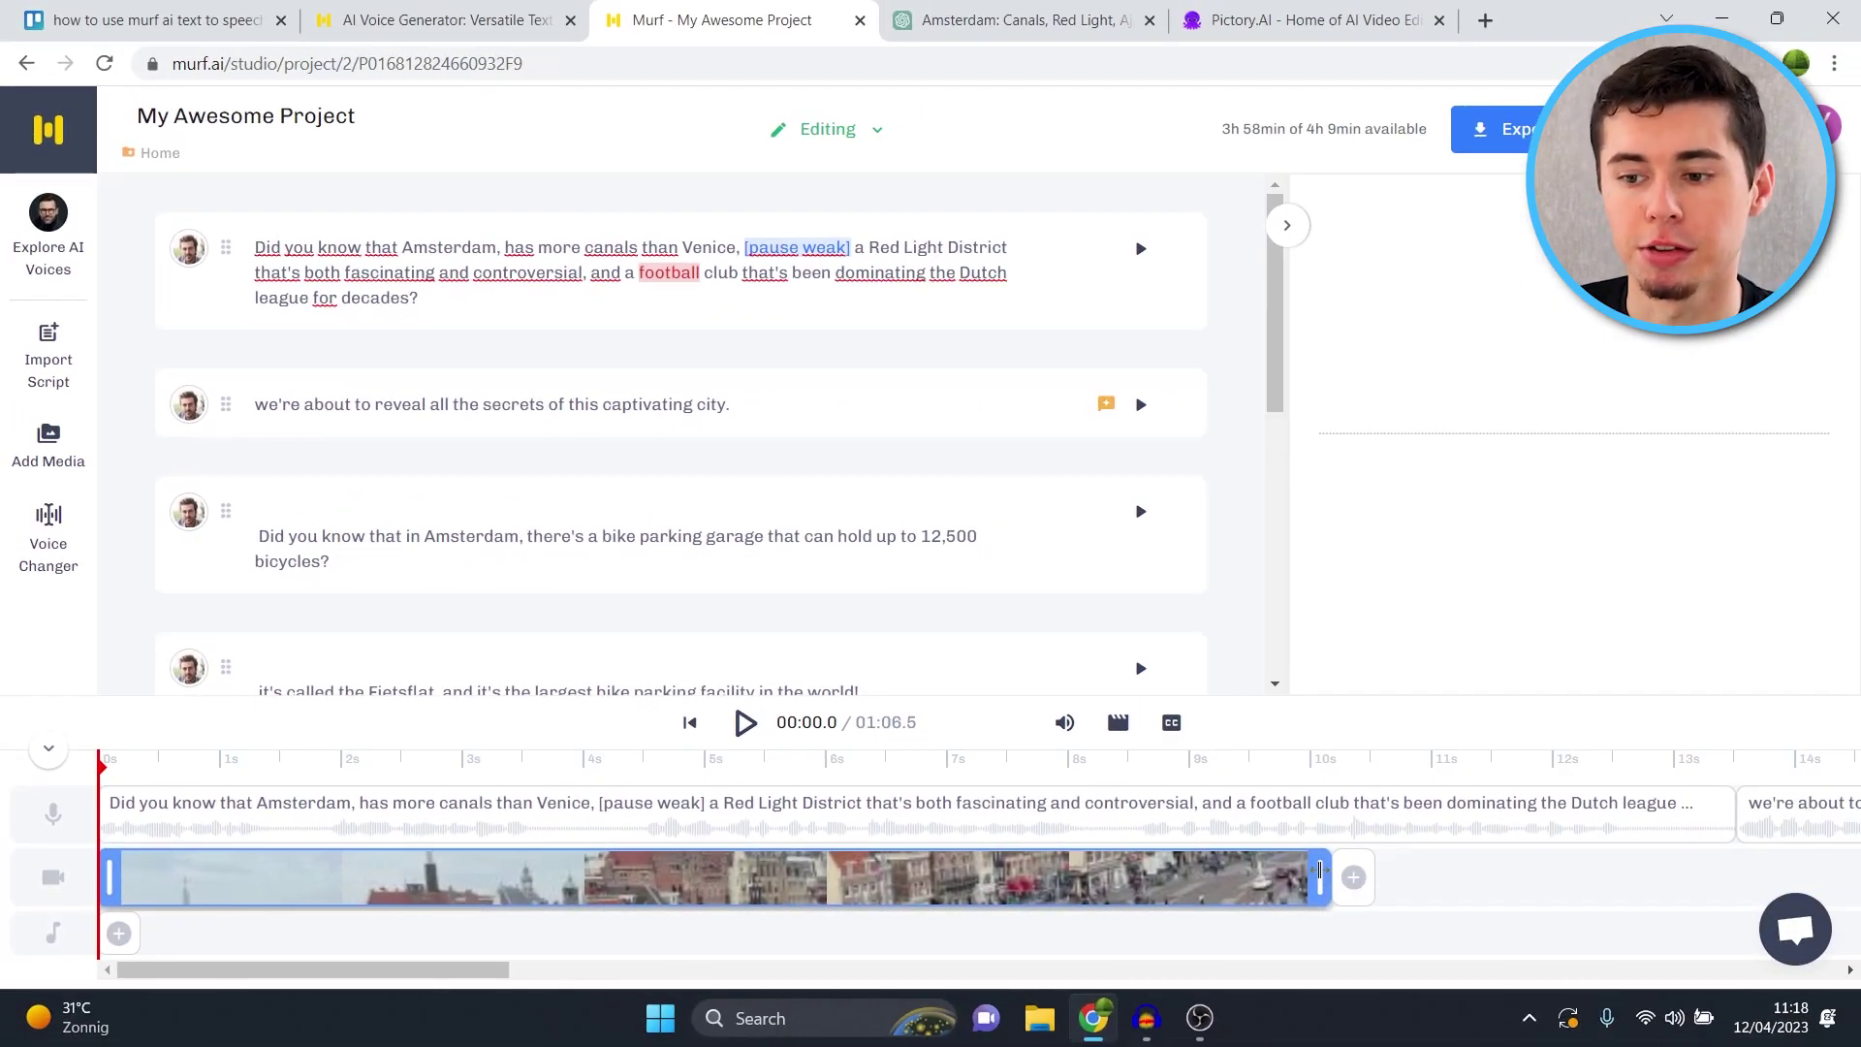
left_click_drag(1320, 870, 384, 866)
Add the Venice gondola clip from a 'canals venice' stock search and trim it to about 3 seconds.
left_click(402, 877)
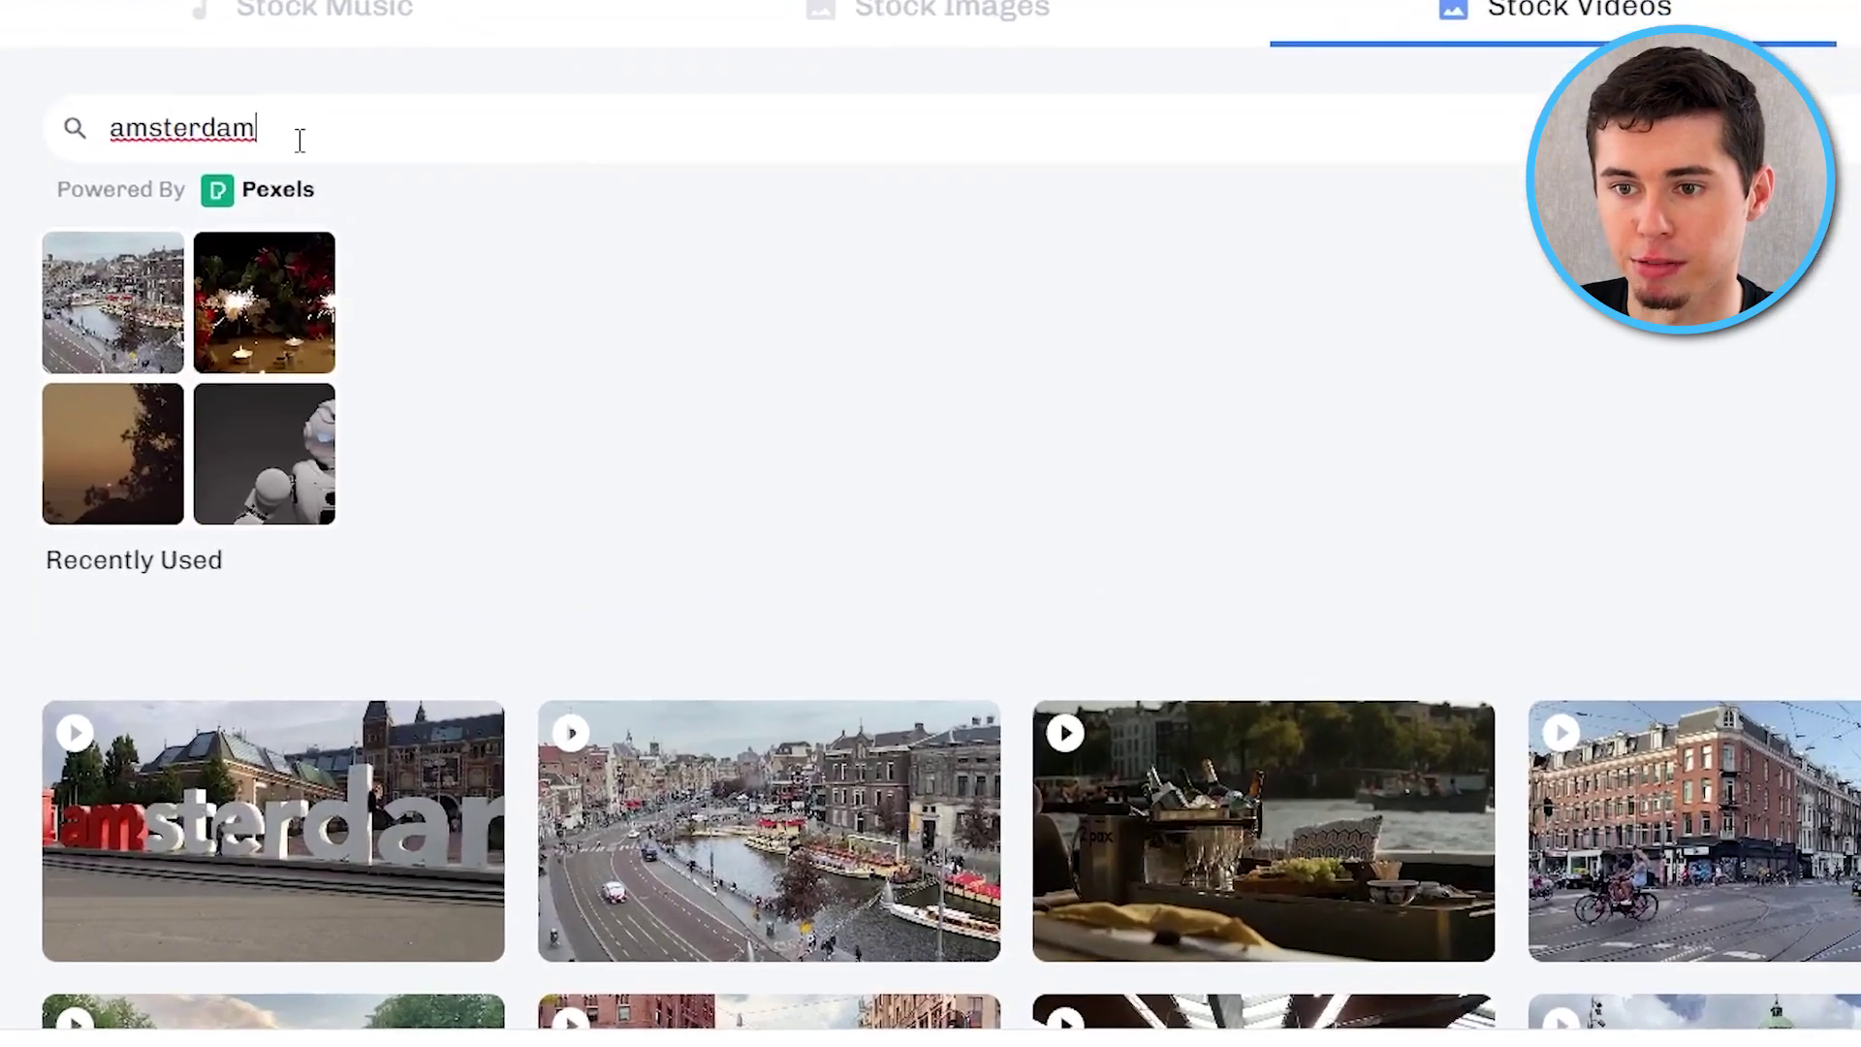
double_click(611, 263)
type("cana")
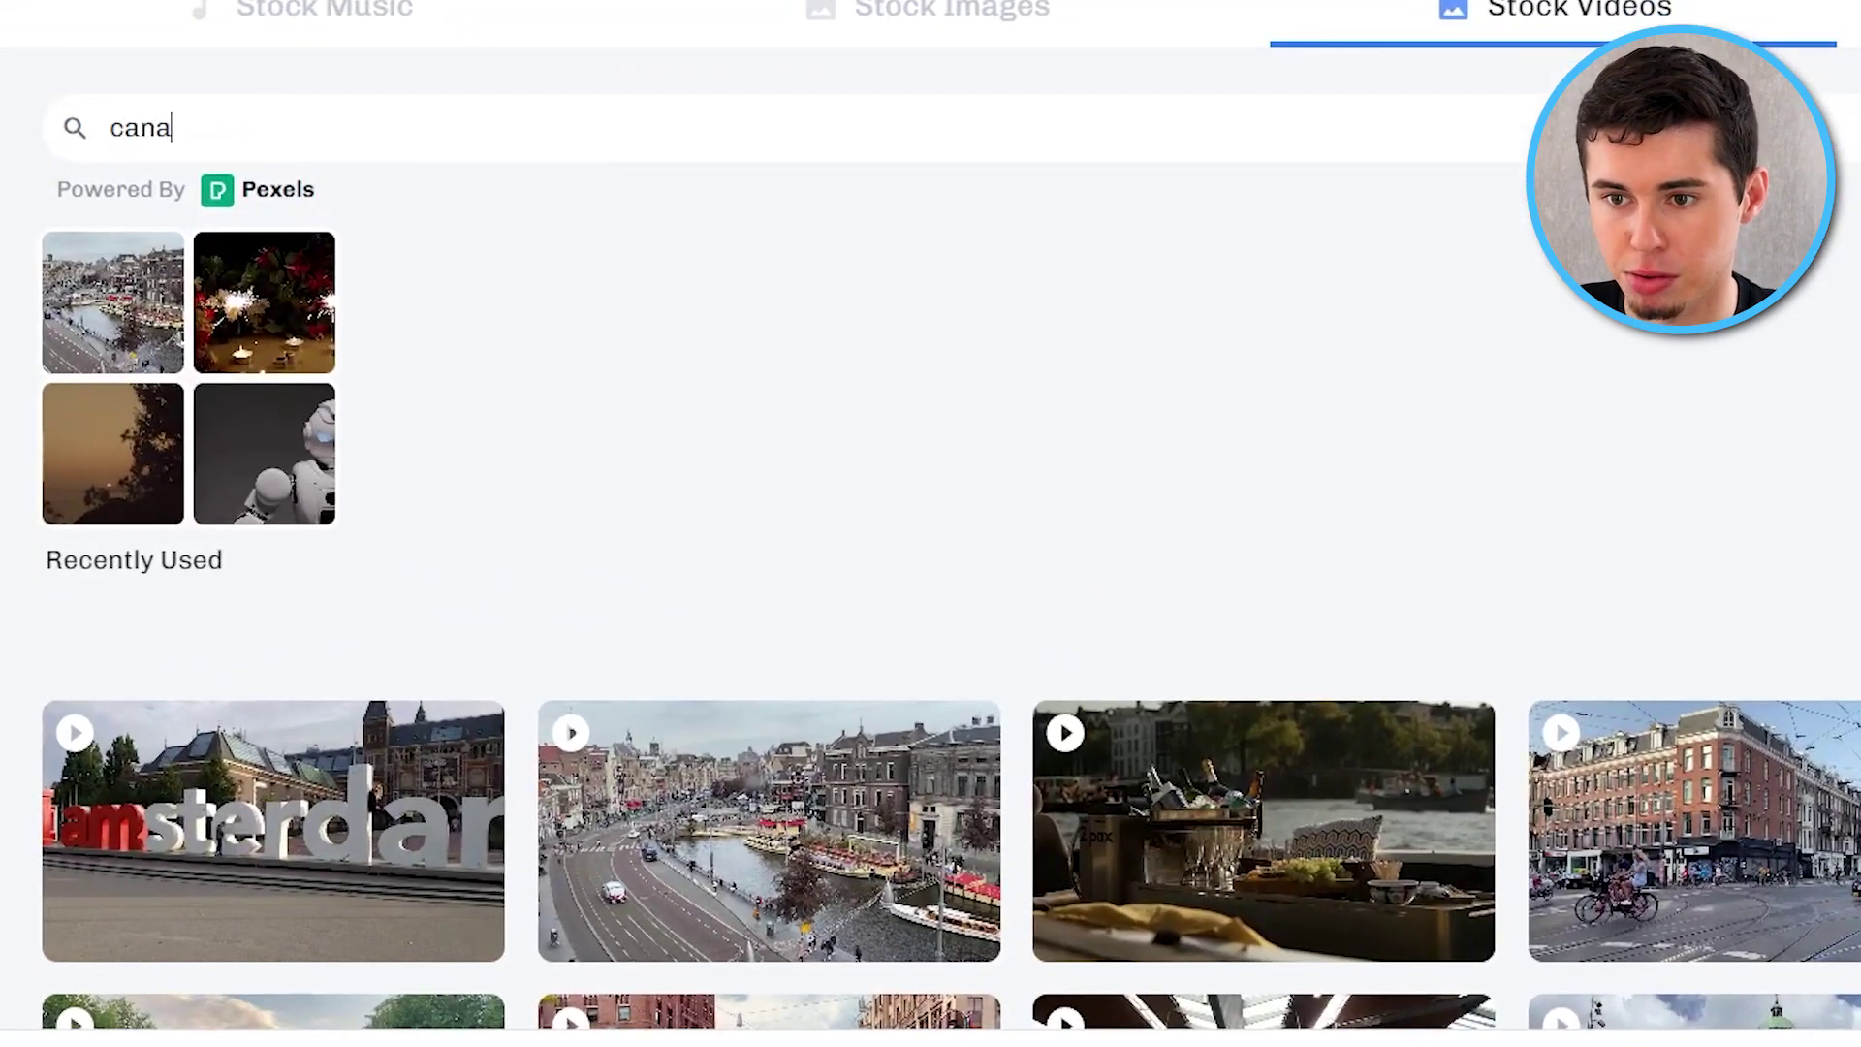
type("ls venice")
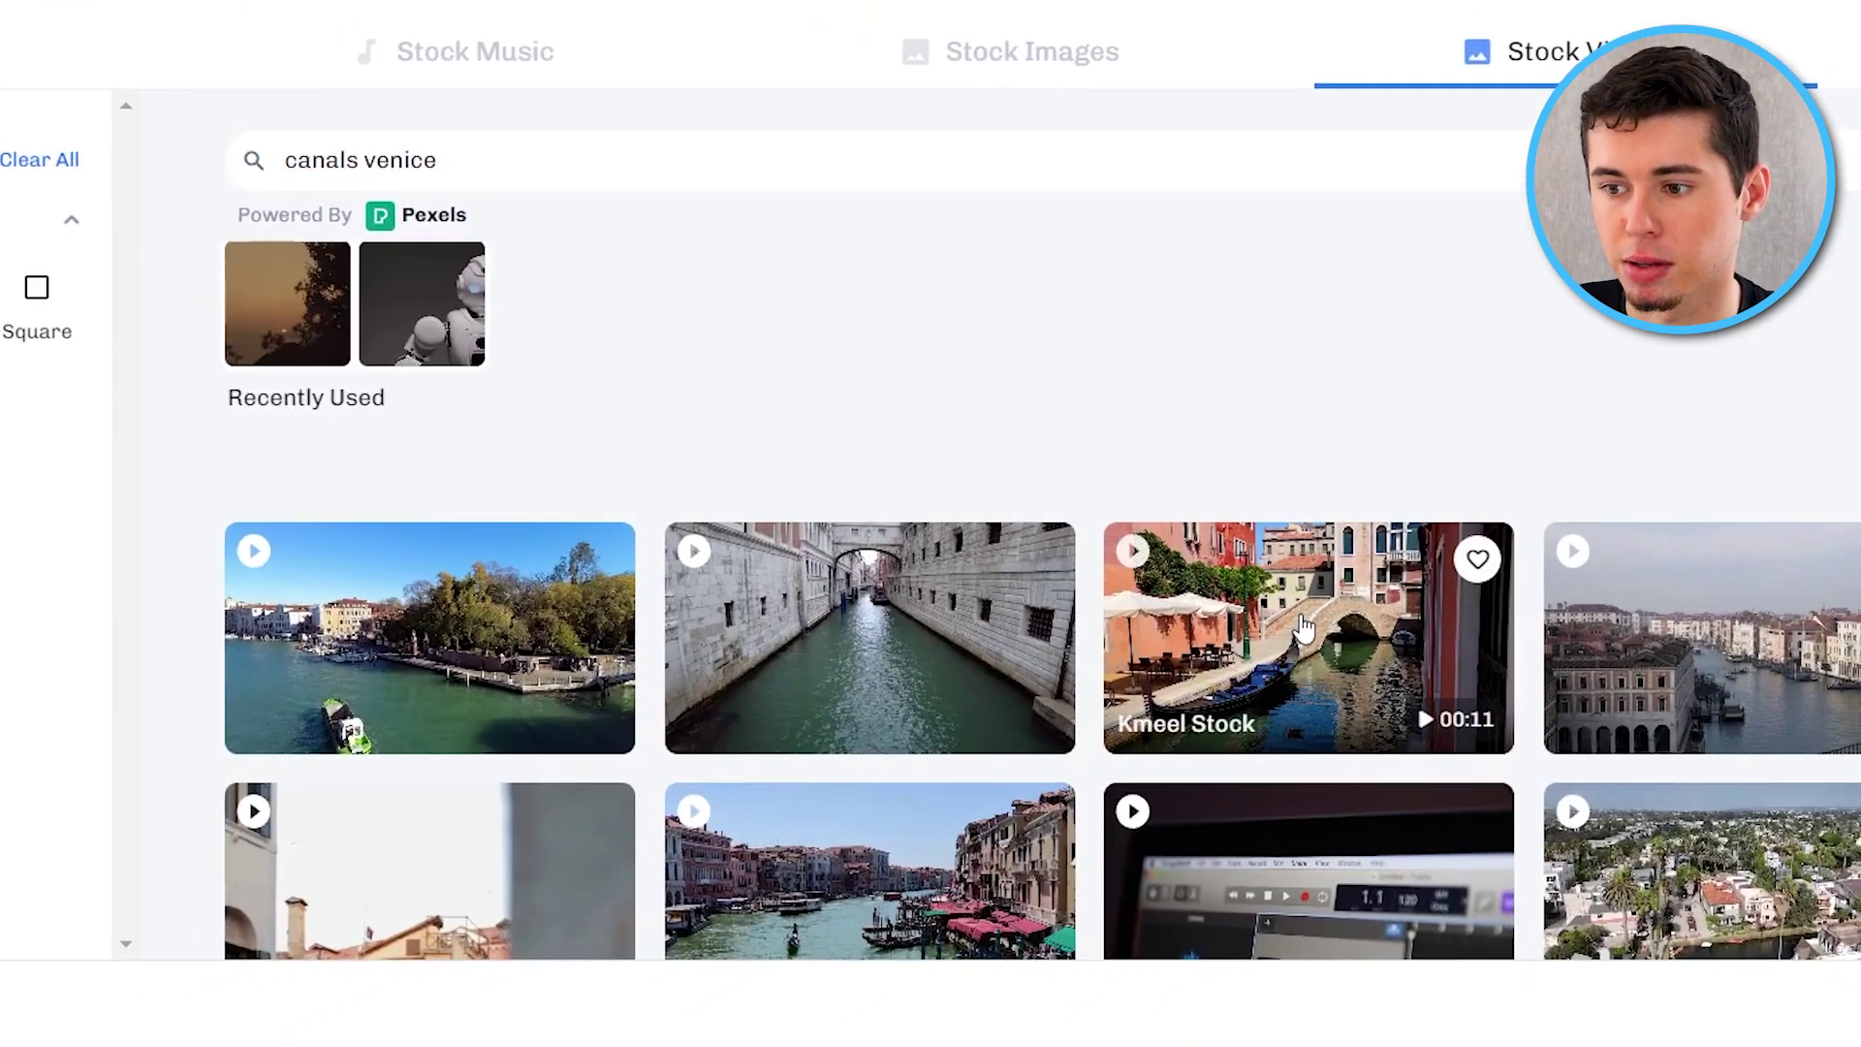
left_click(1392, 756)
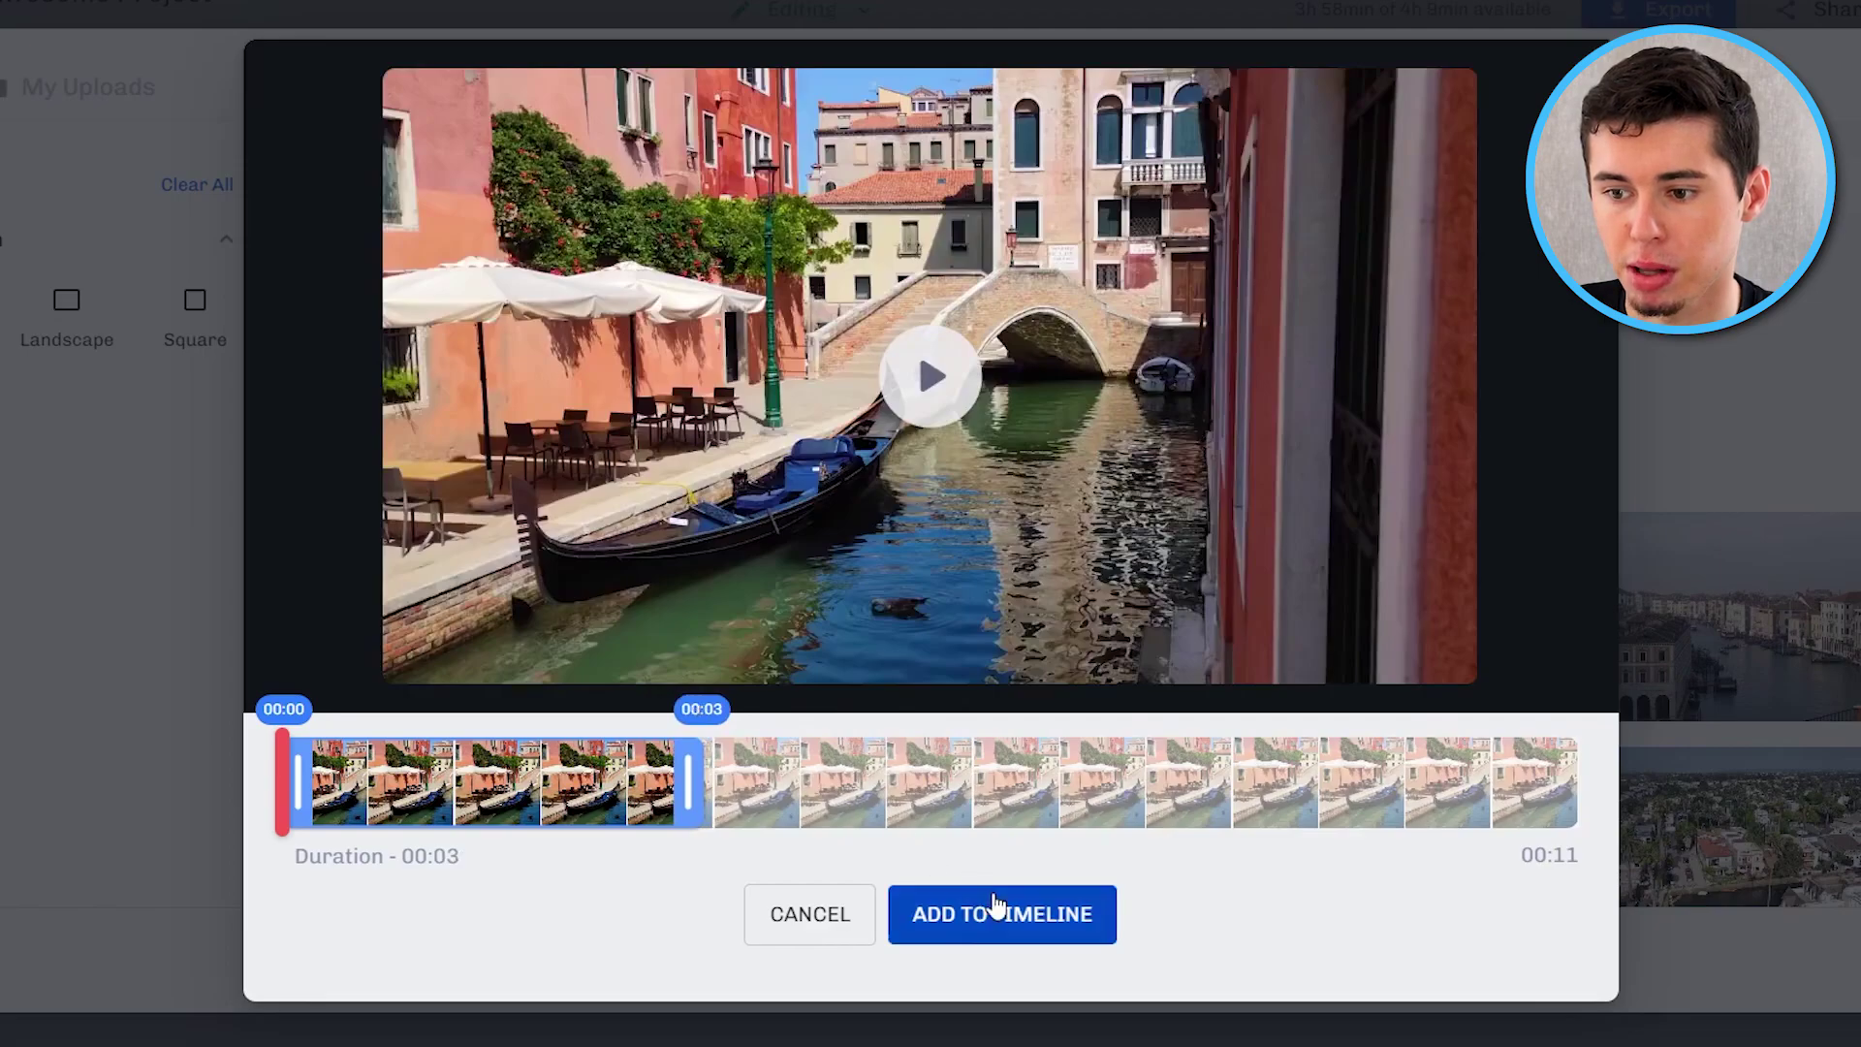
left_click(991, 907)
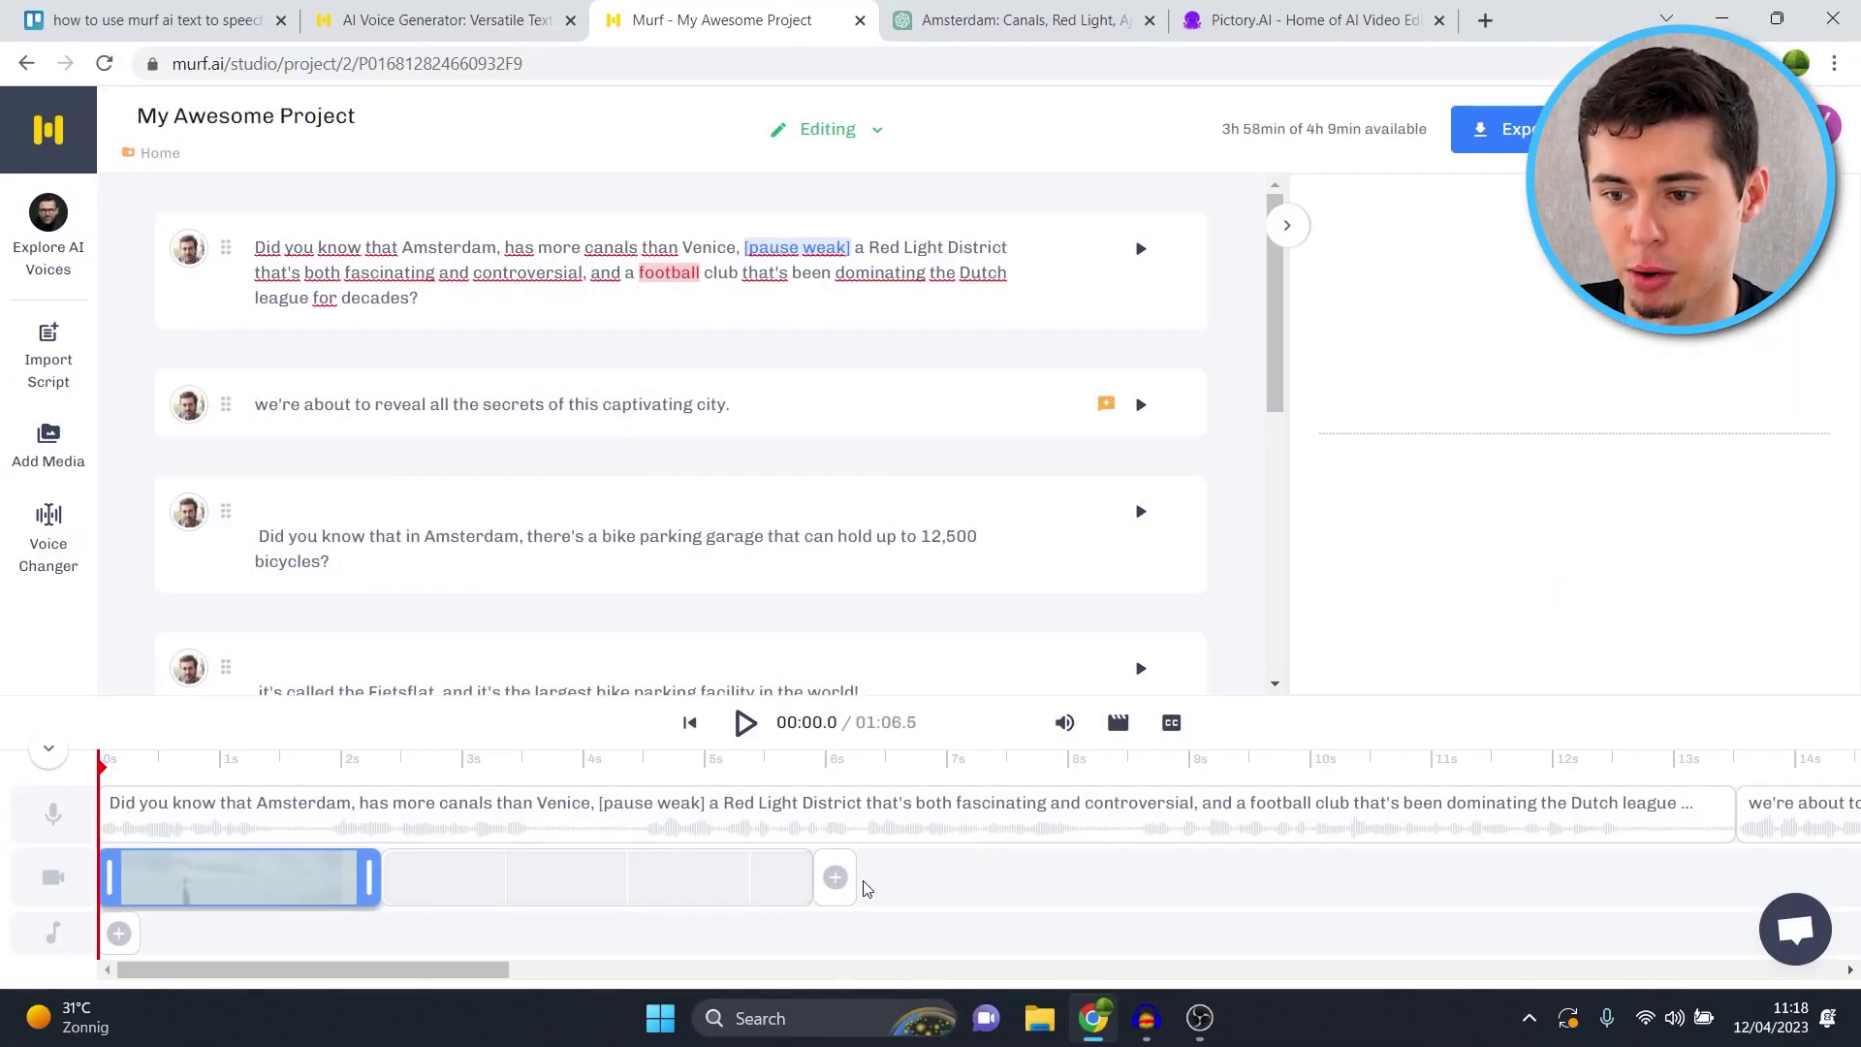
left_click(692, 890)
left_click_drag(811, 878, 717, 860)
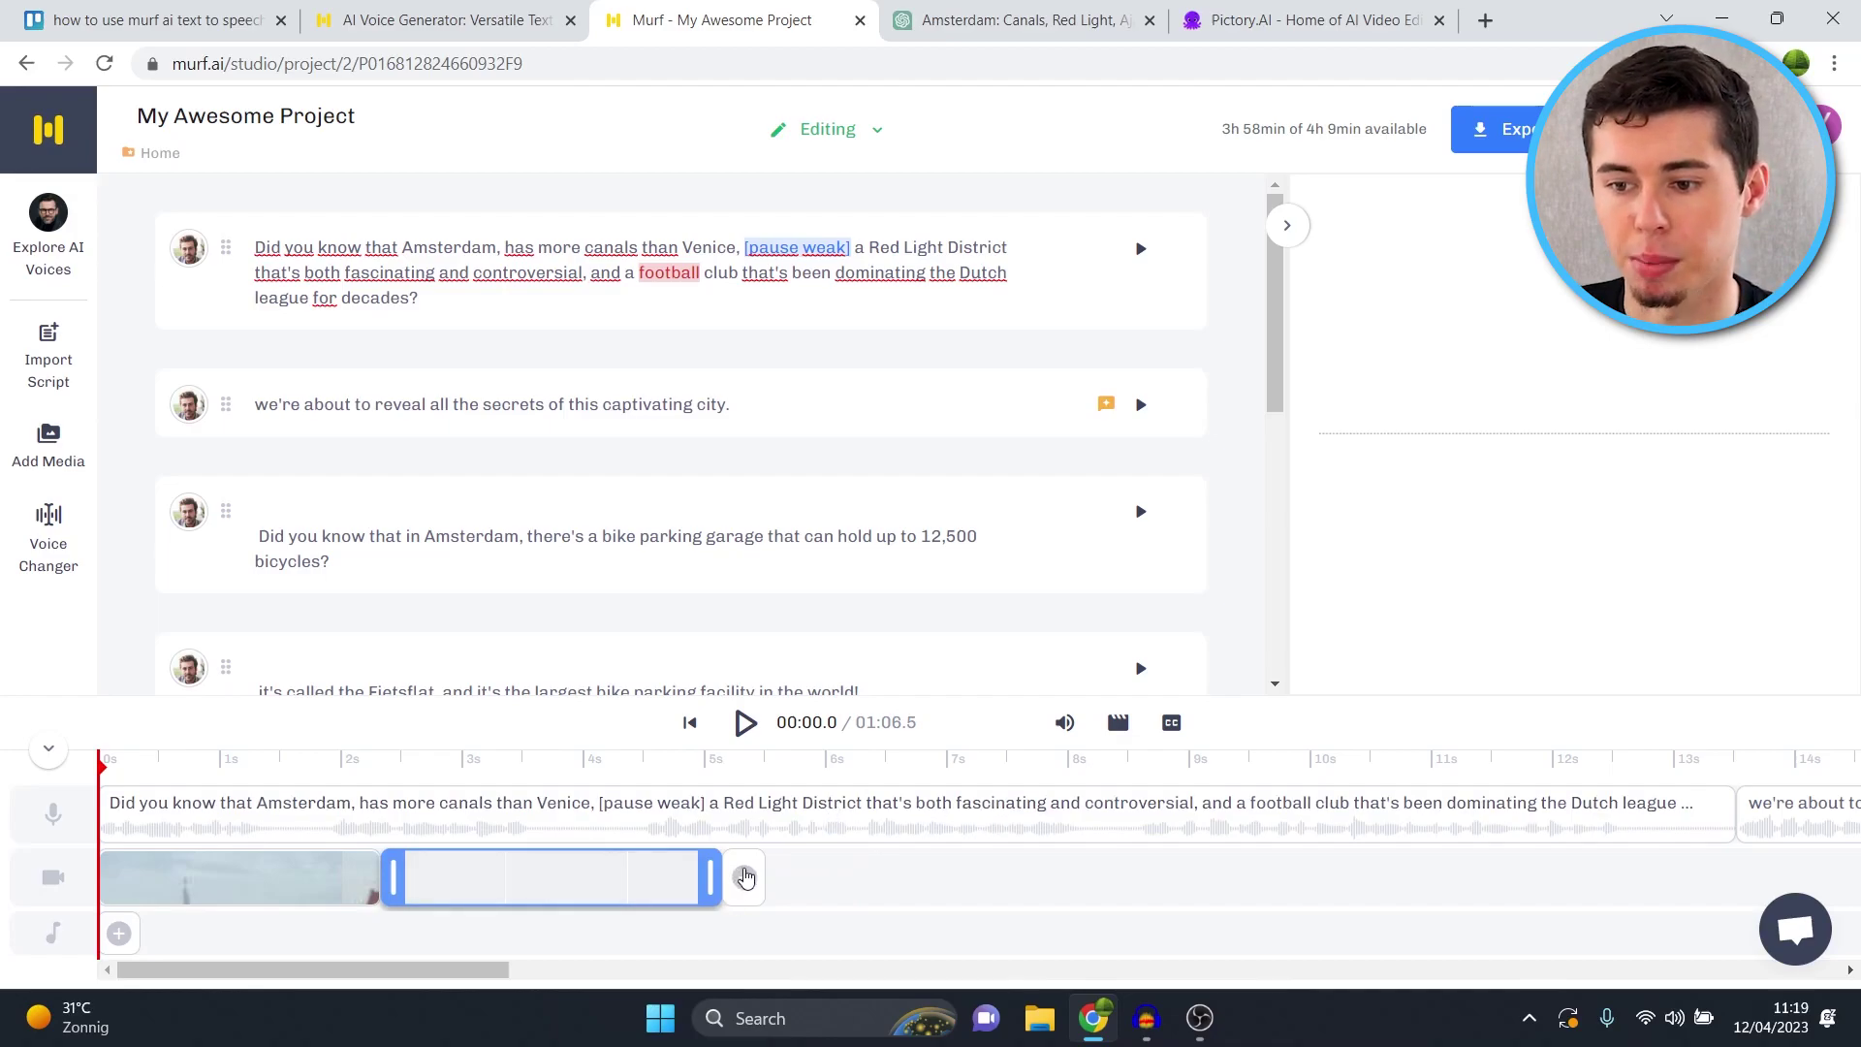
Replace the stock video search with 'red light district', fixing the typo, and scroll the results.
left_click(744, 877)
left_click(1438, 191)
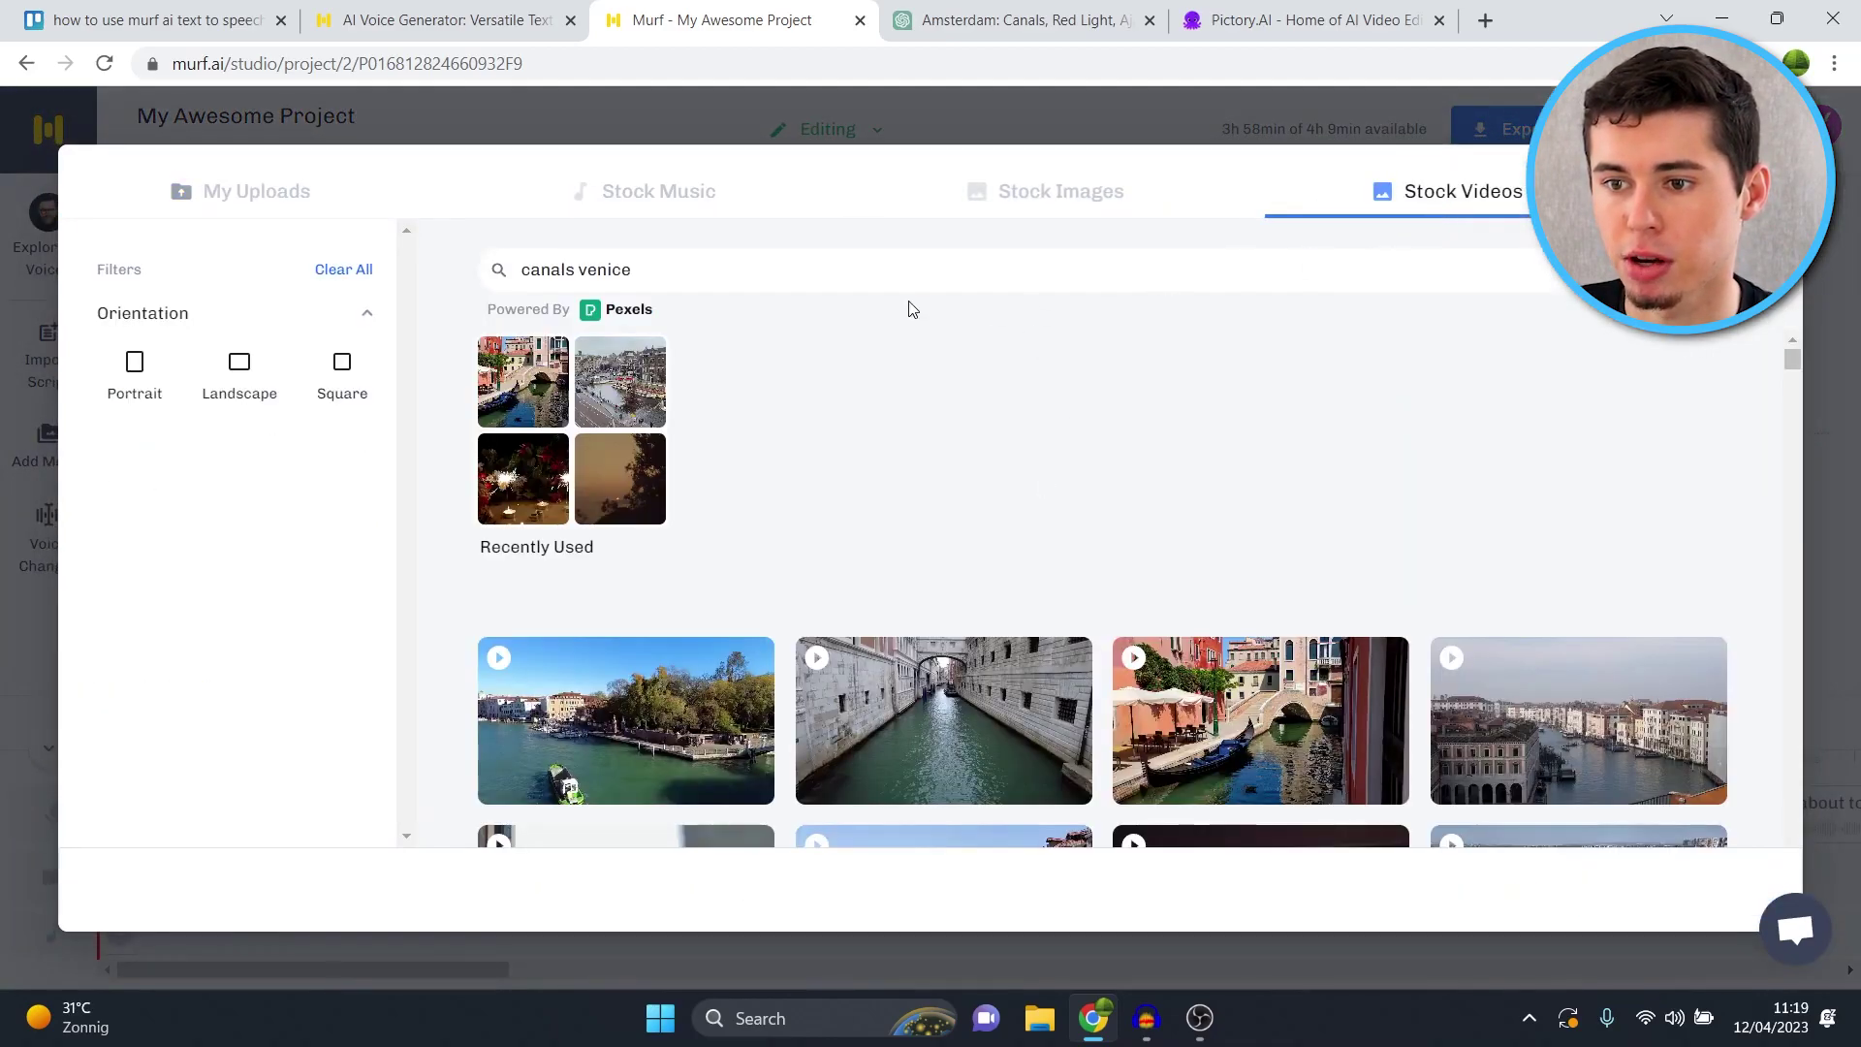
left_click_drag(901, 271, 187, 320)
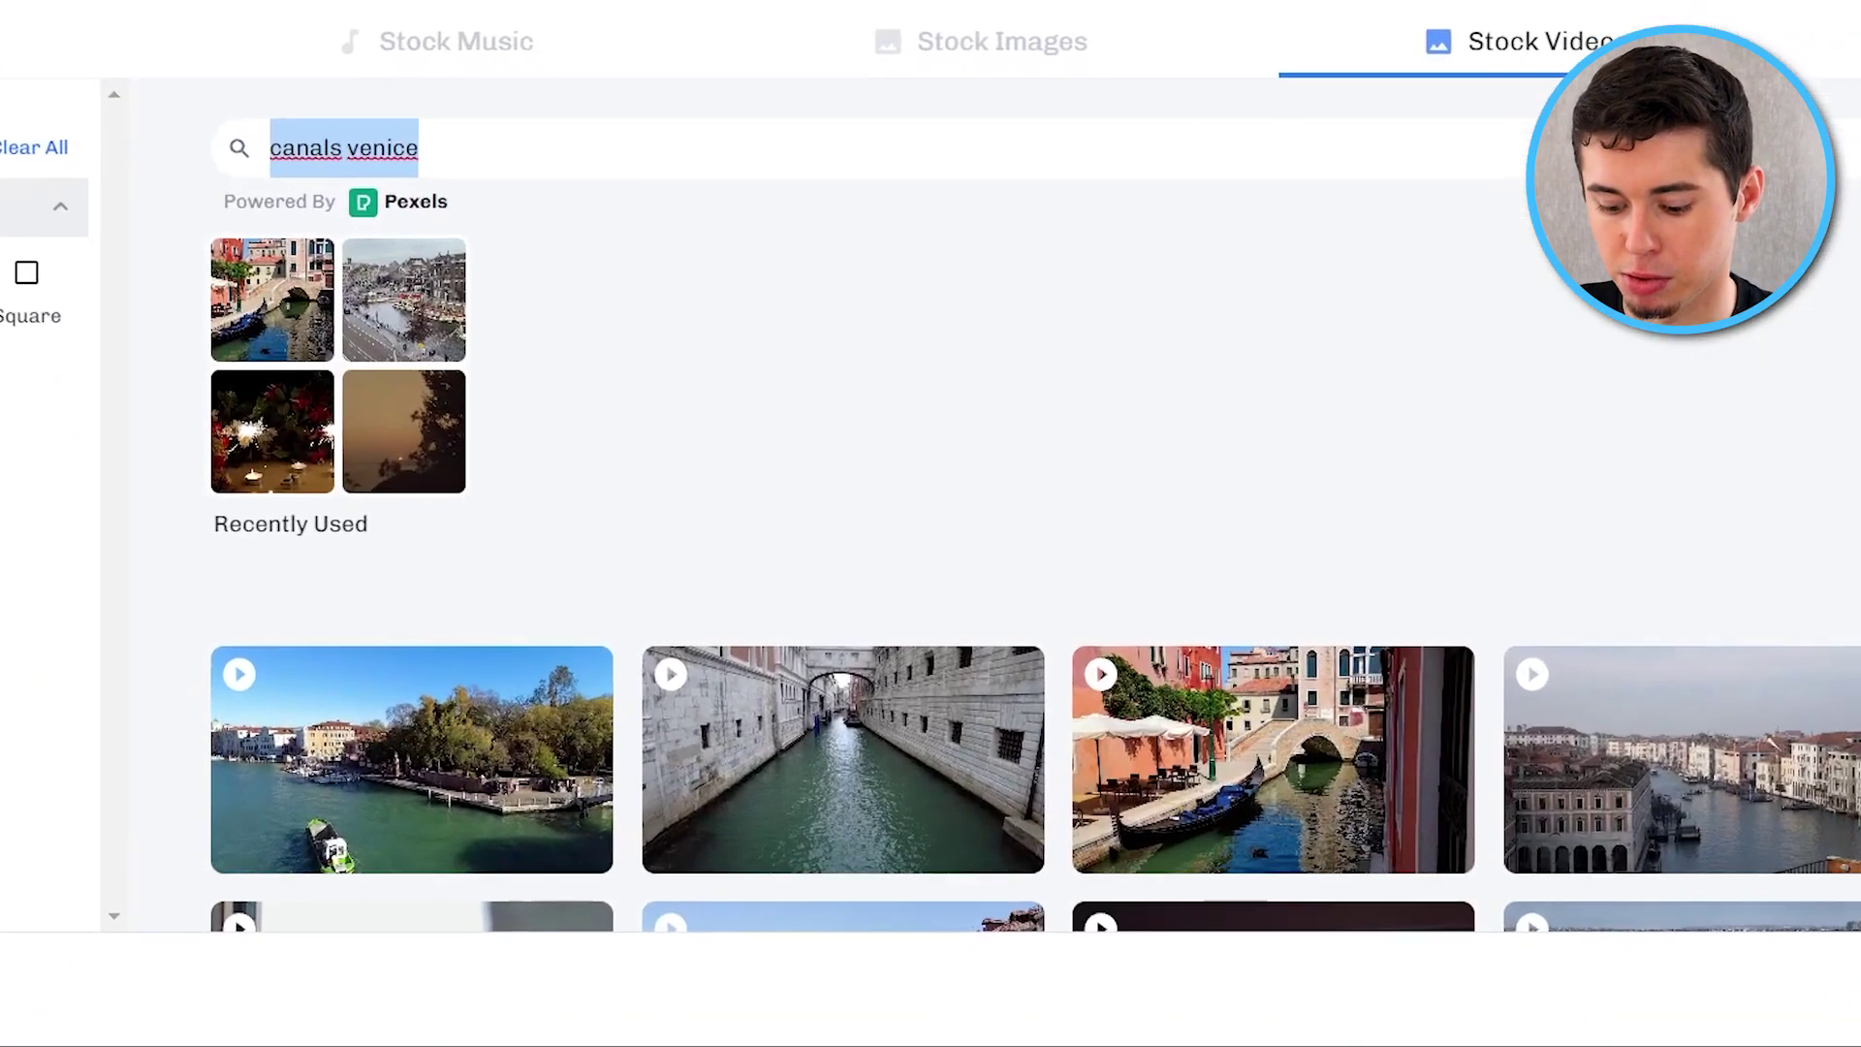
type("red")
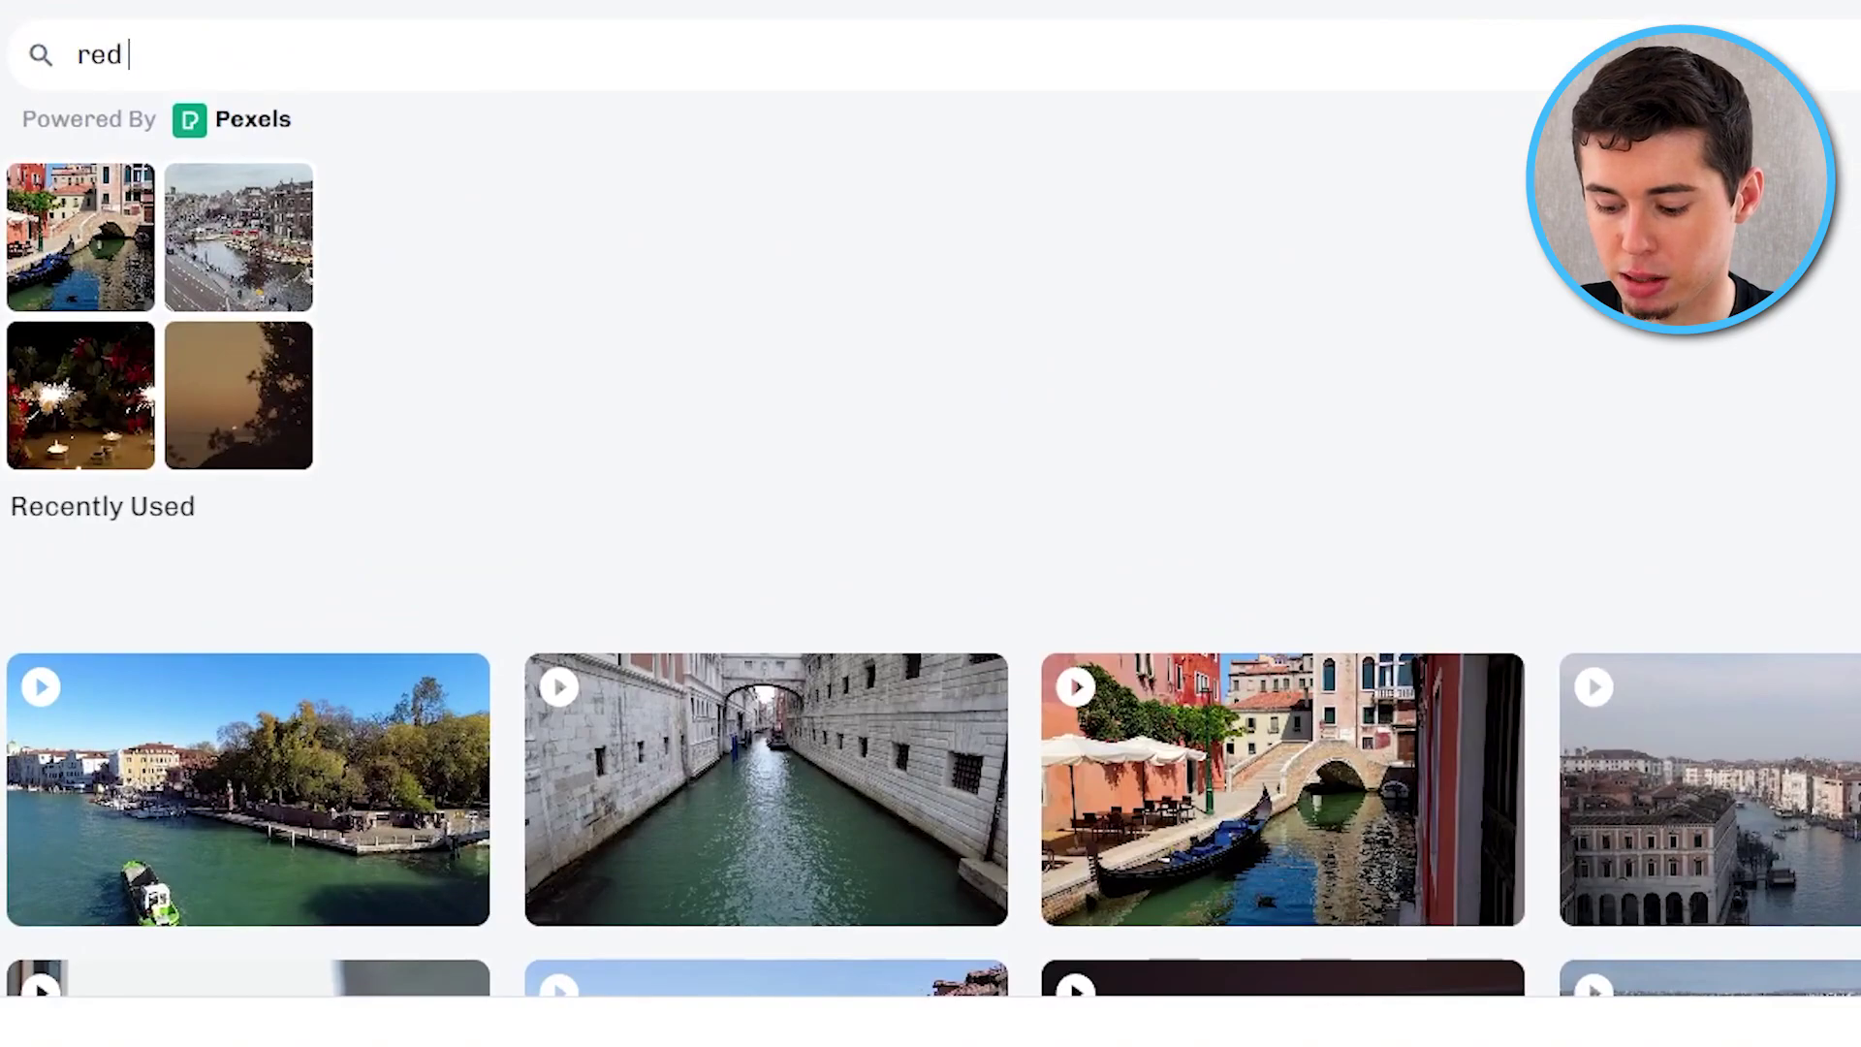
type(" light distr")
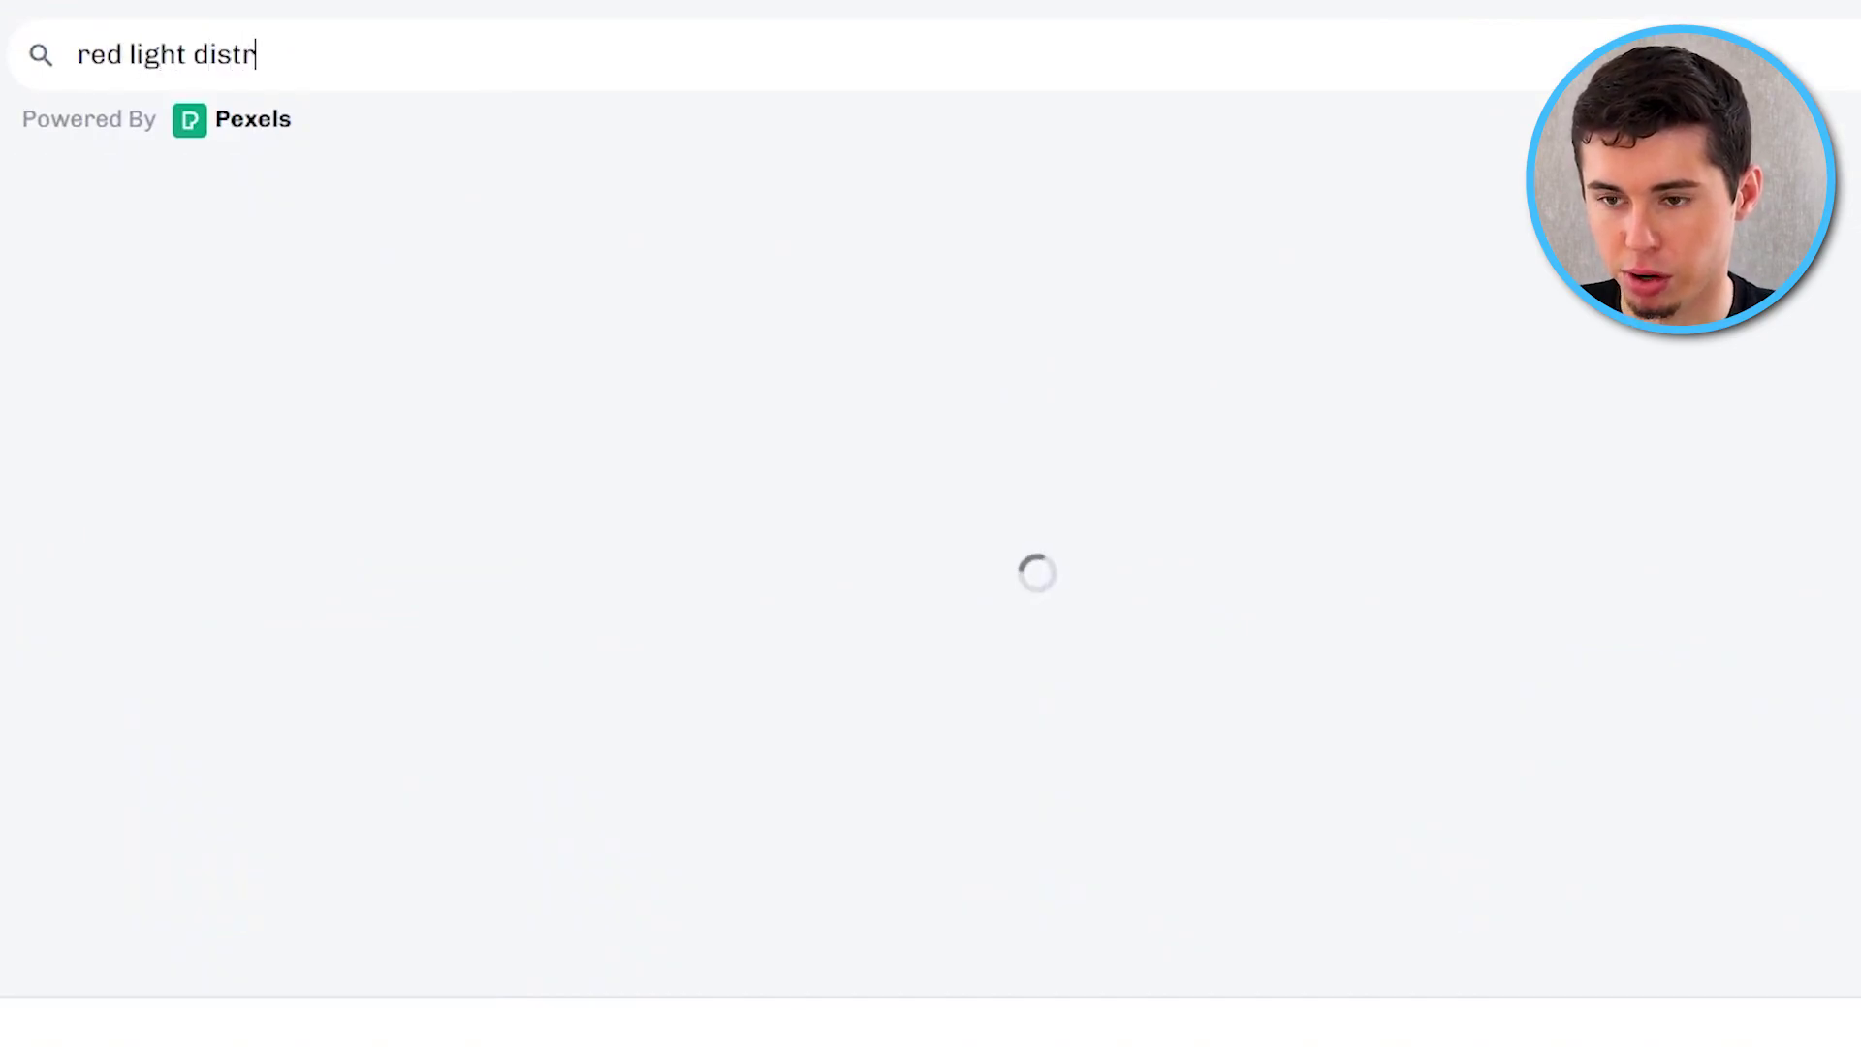
type("cit")
key("BackSpace")
key("BackSpace")
key("BackSpace")
key("BackSpace")
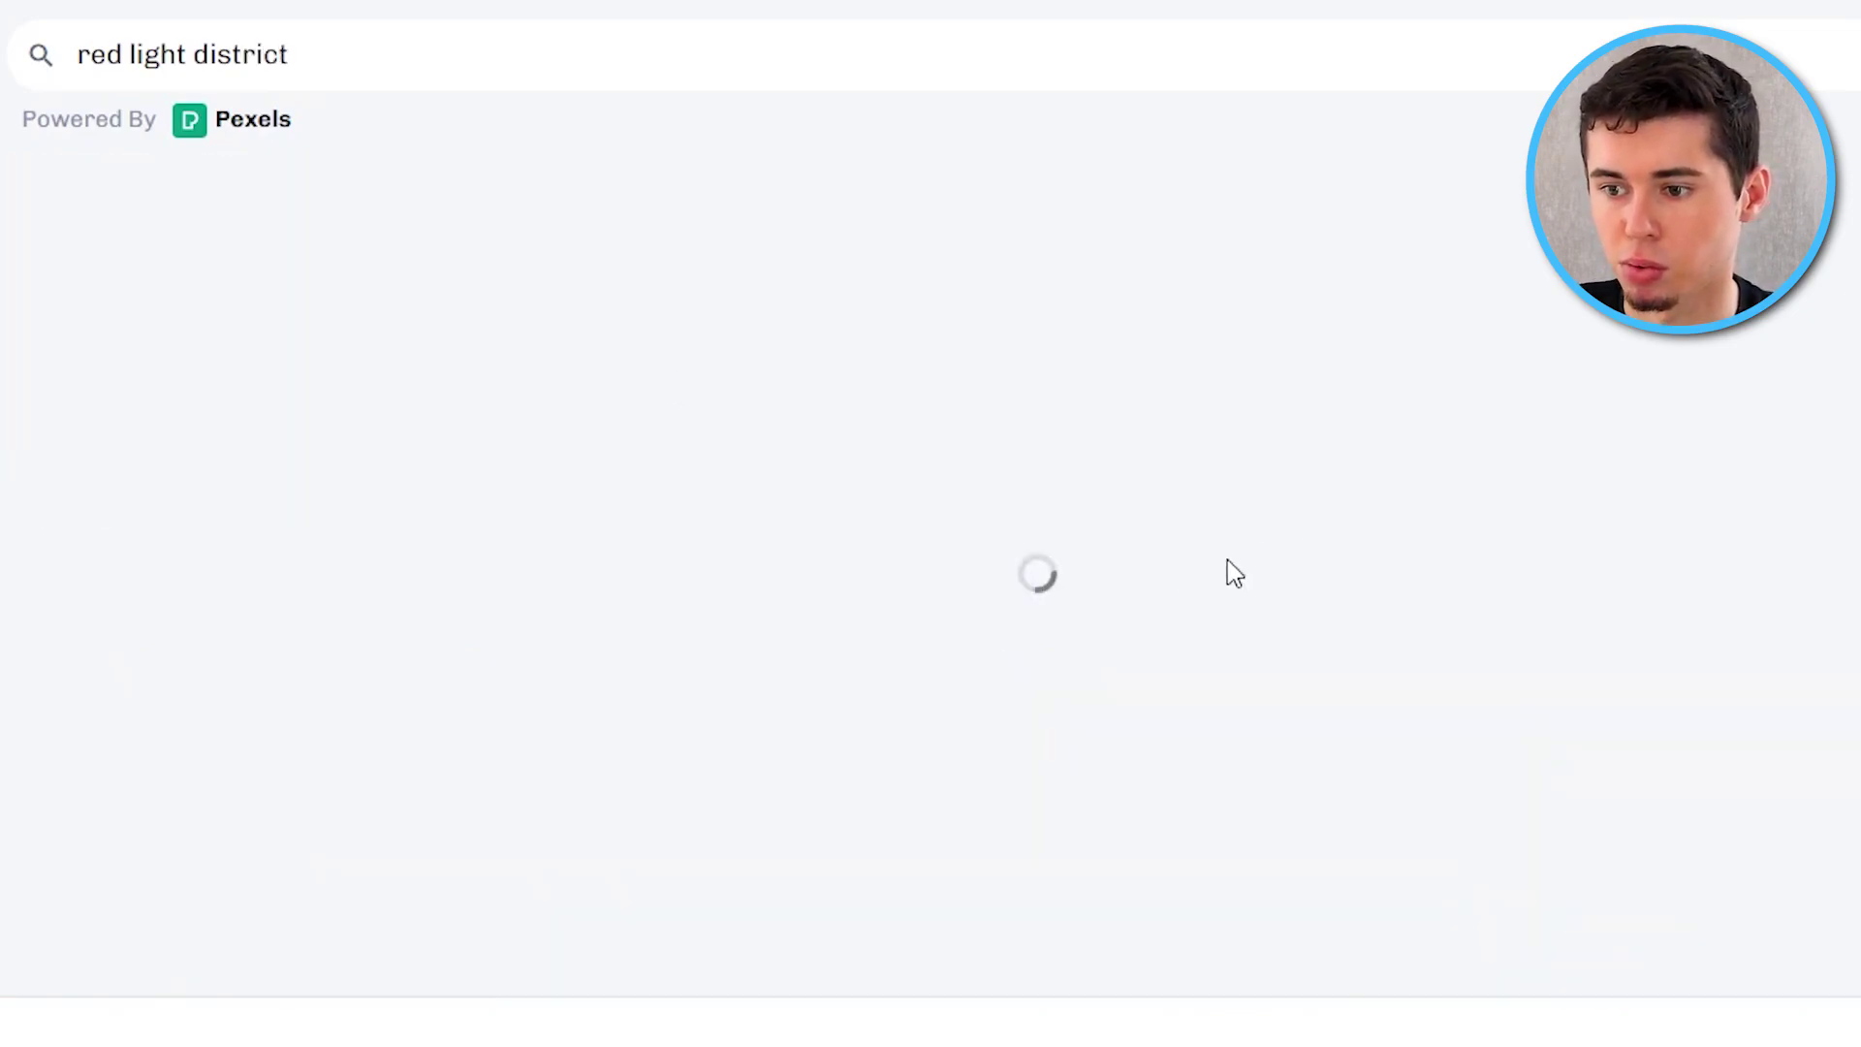
scroll(984, 623, "down", 12)
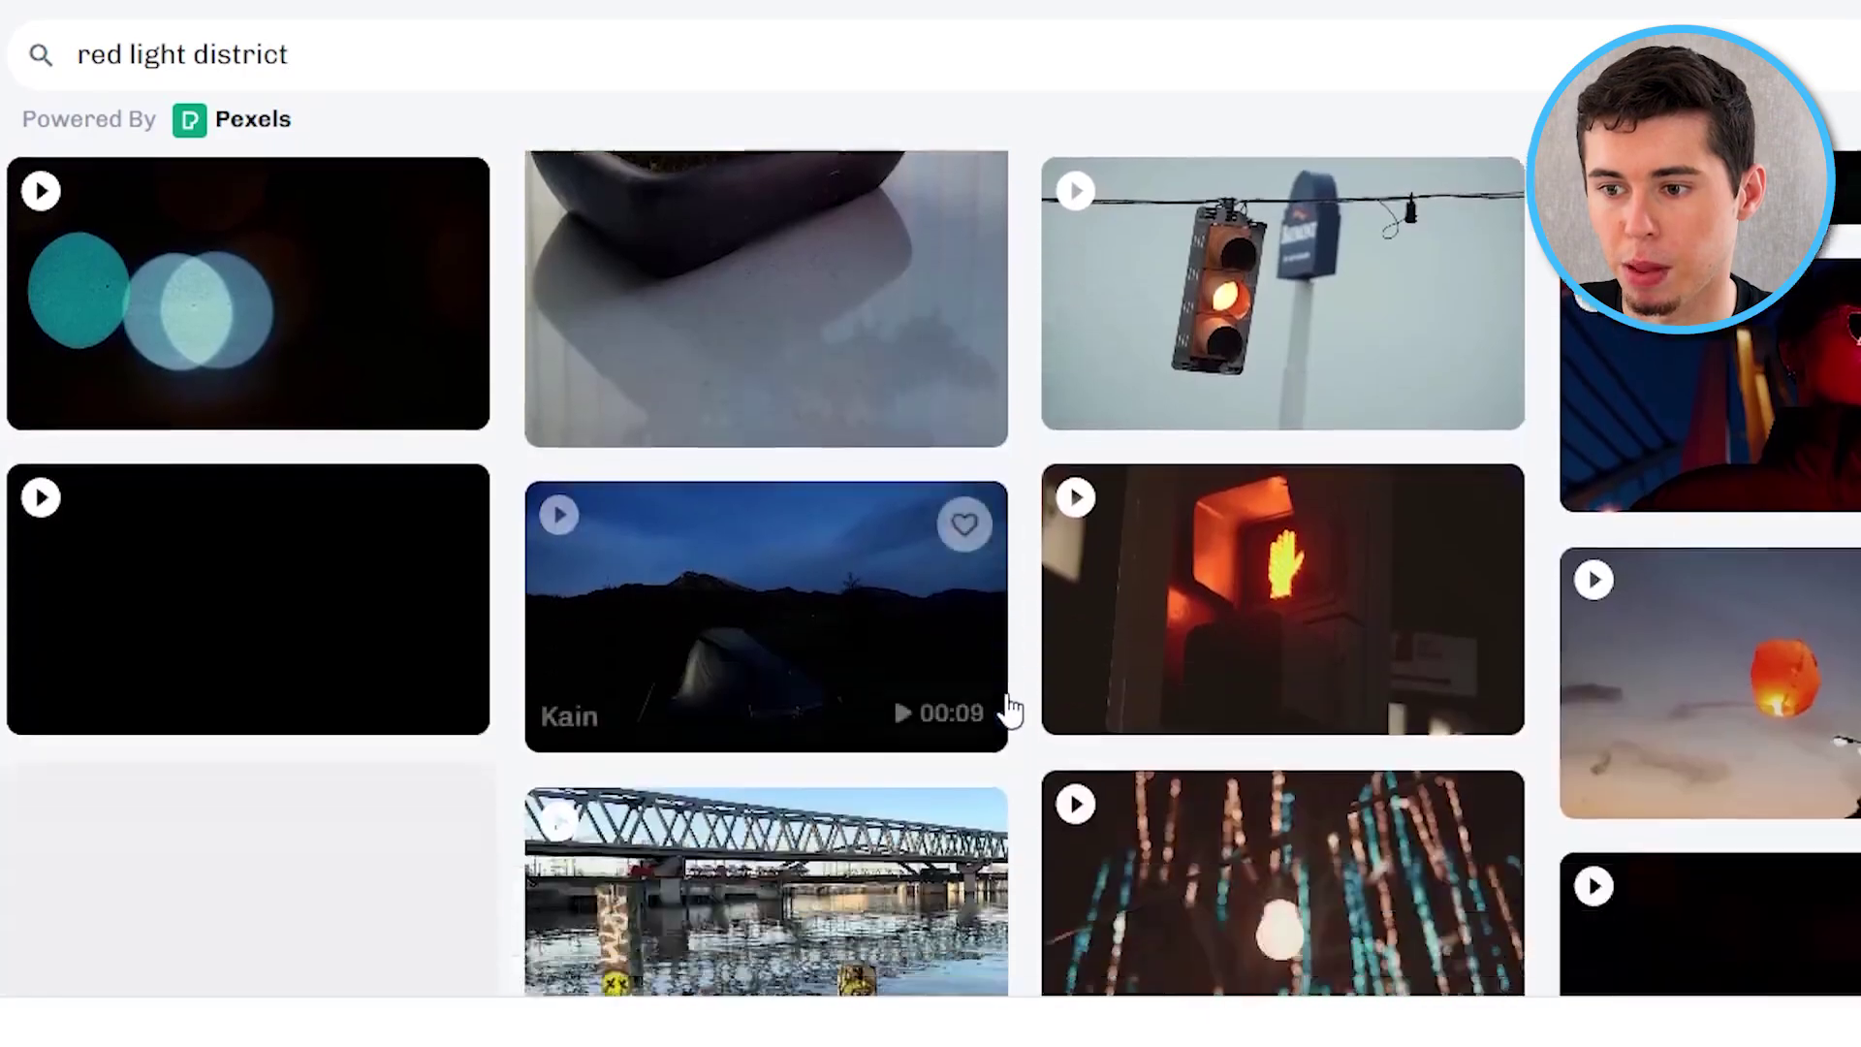
scroll(1008, 710, "down", 10)
scroll(1014, 644, "down", 8)
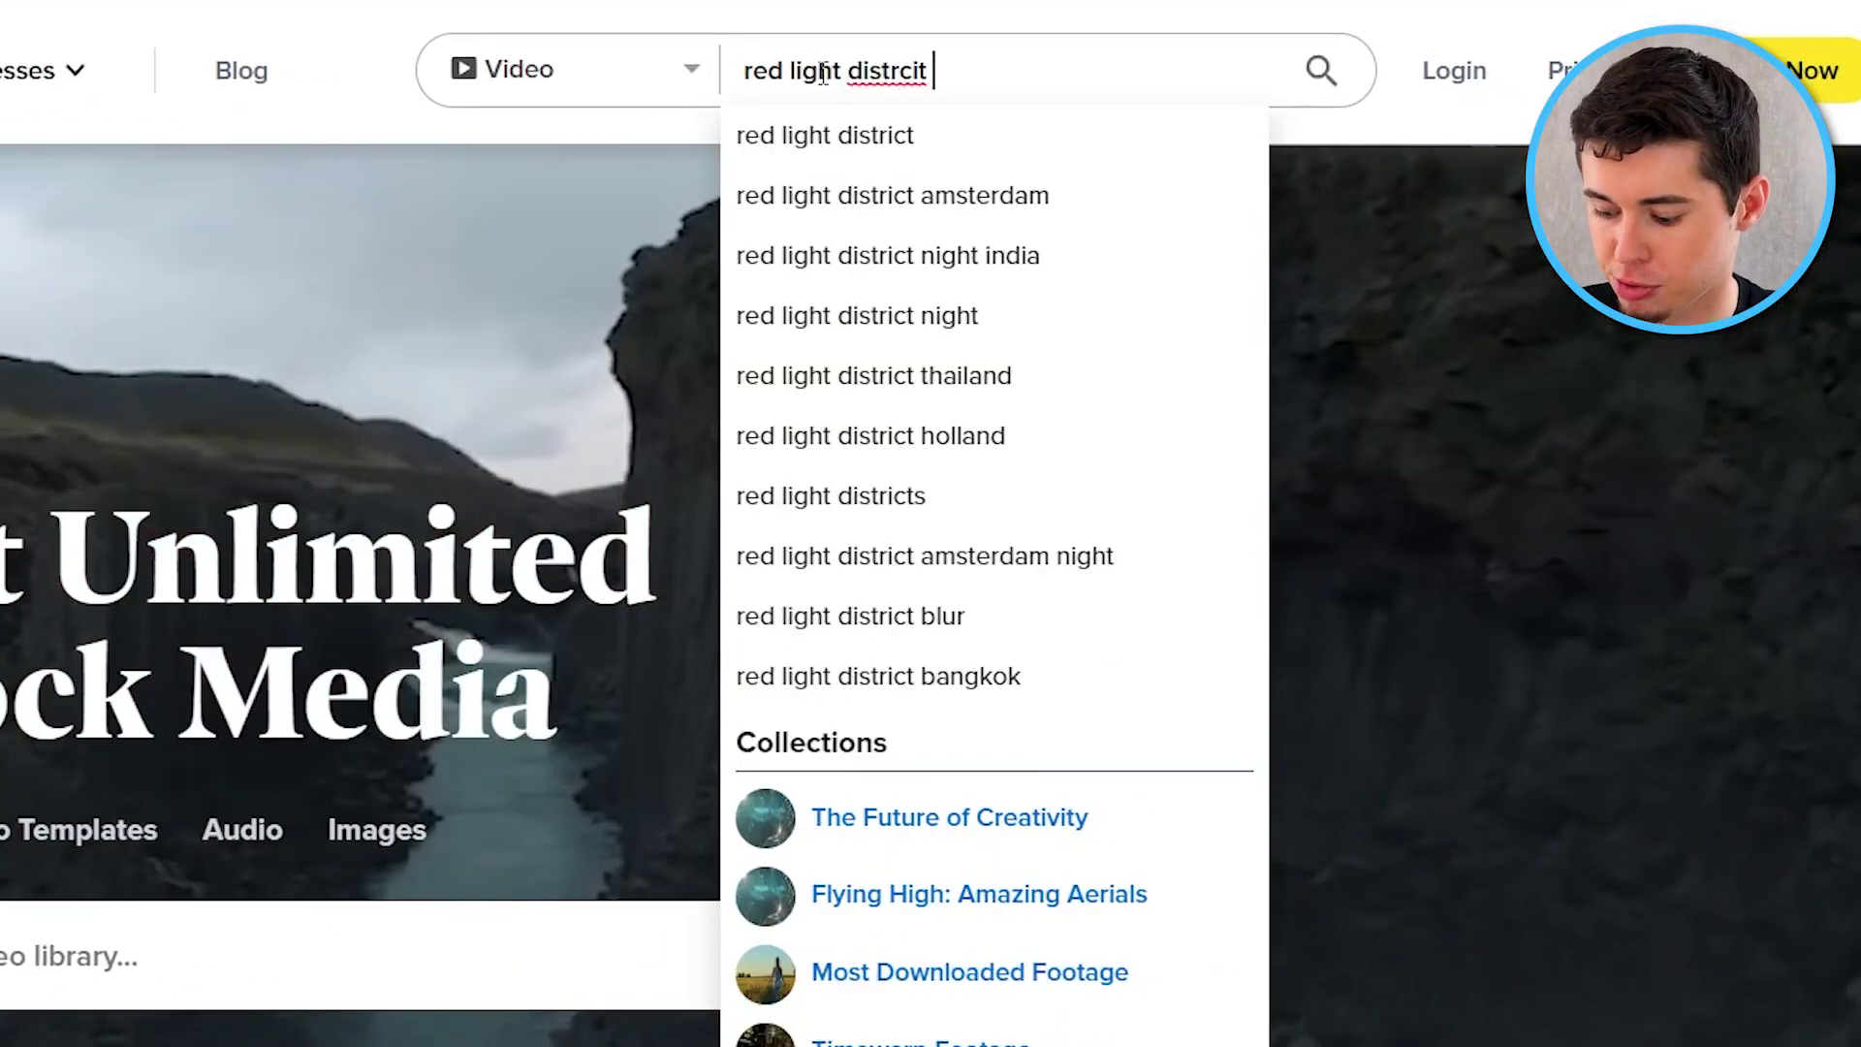
Run a Storyblocks video search for 'red light district amsterdam' and scroll the results.
key("Down")
key("Down")
key("Return")
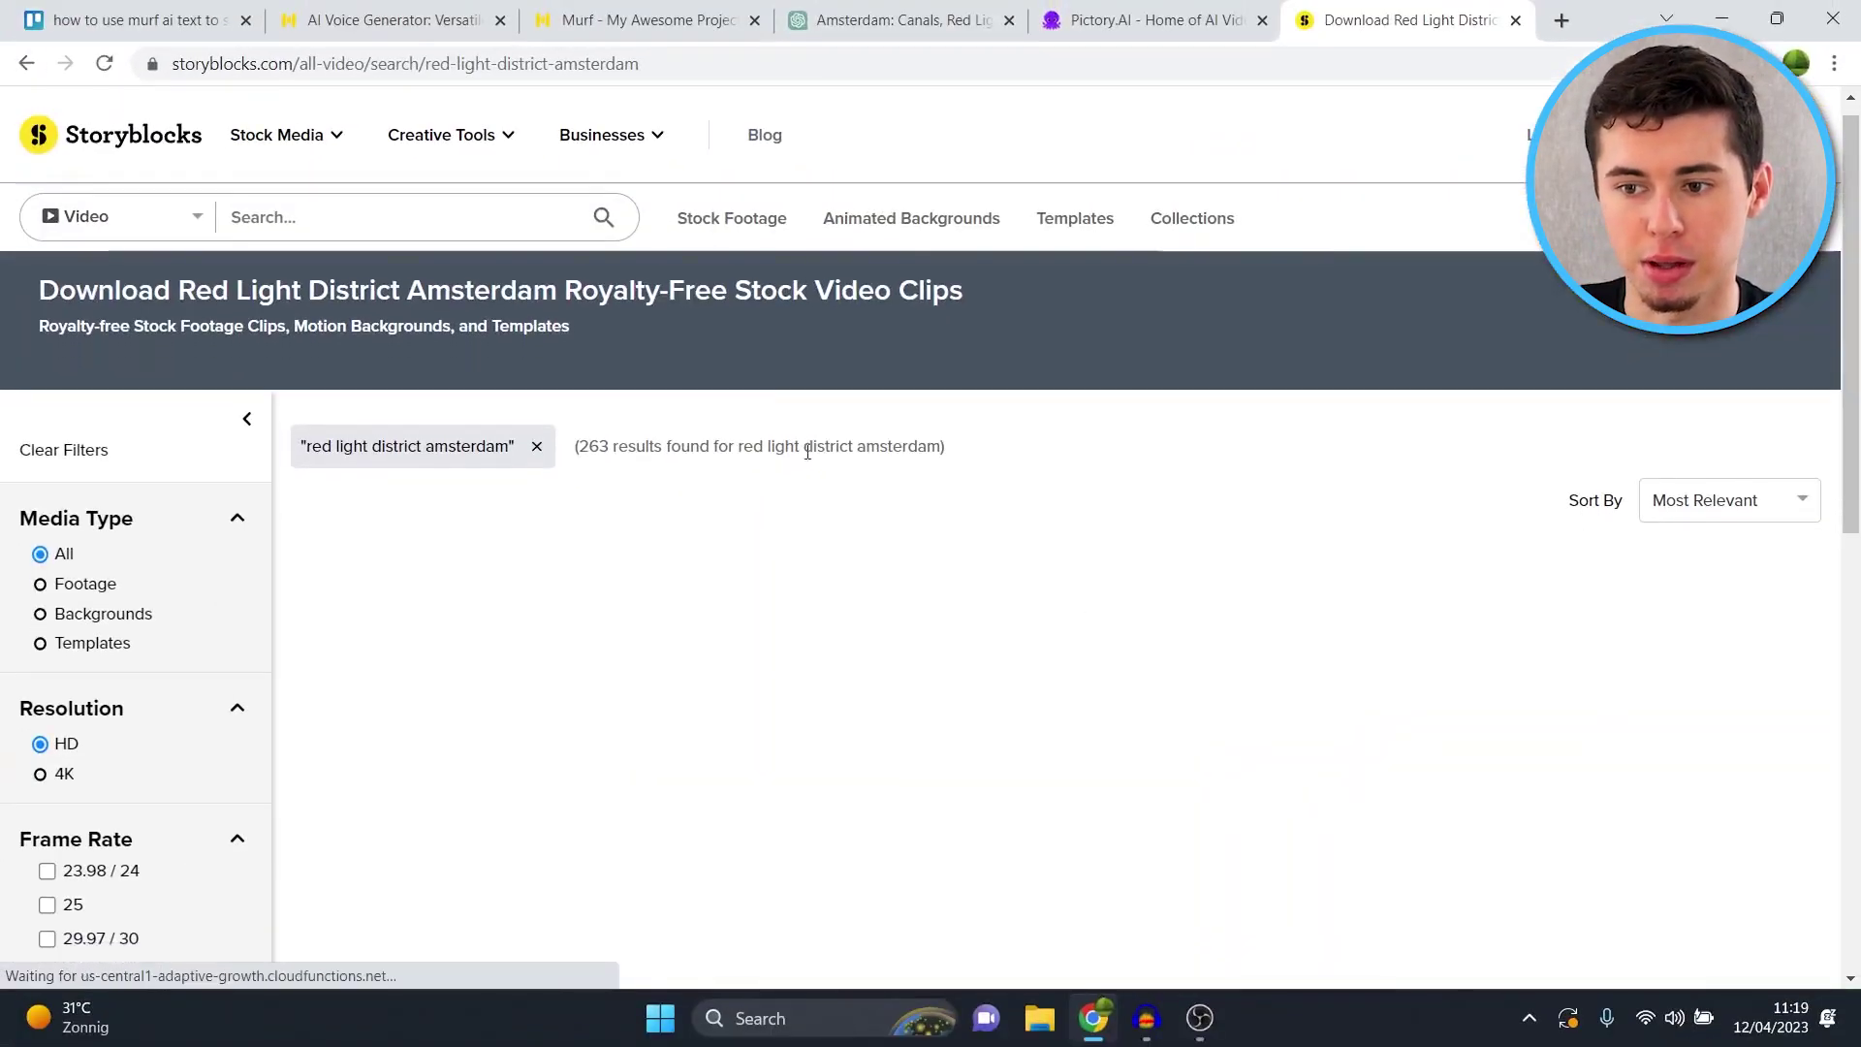
scroll(856, 542, "down", 3)
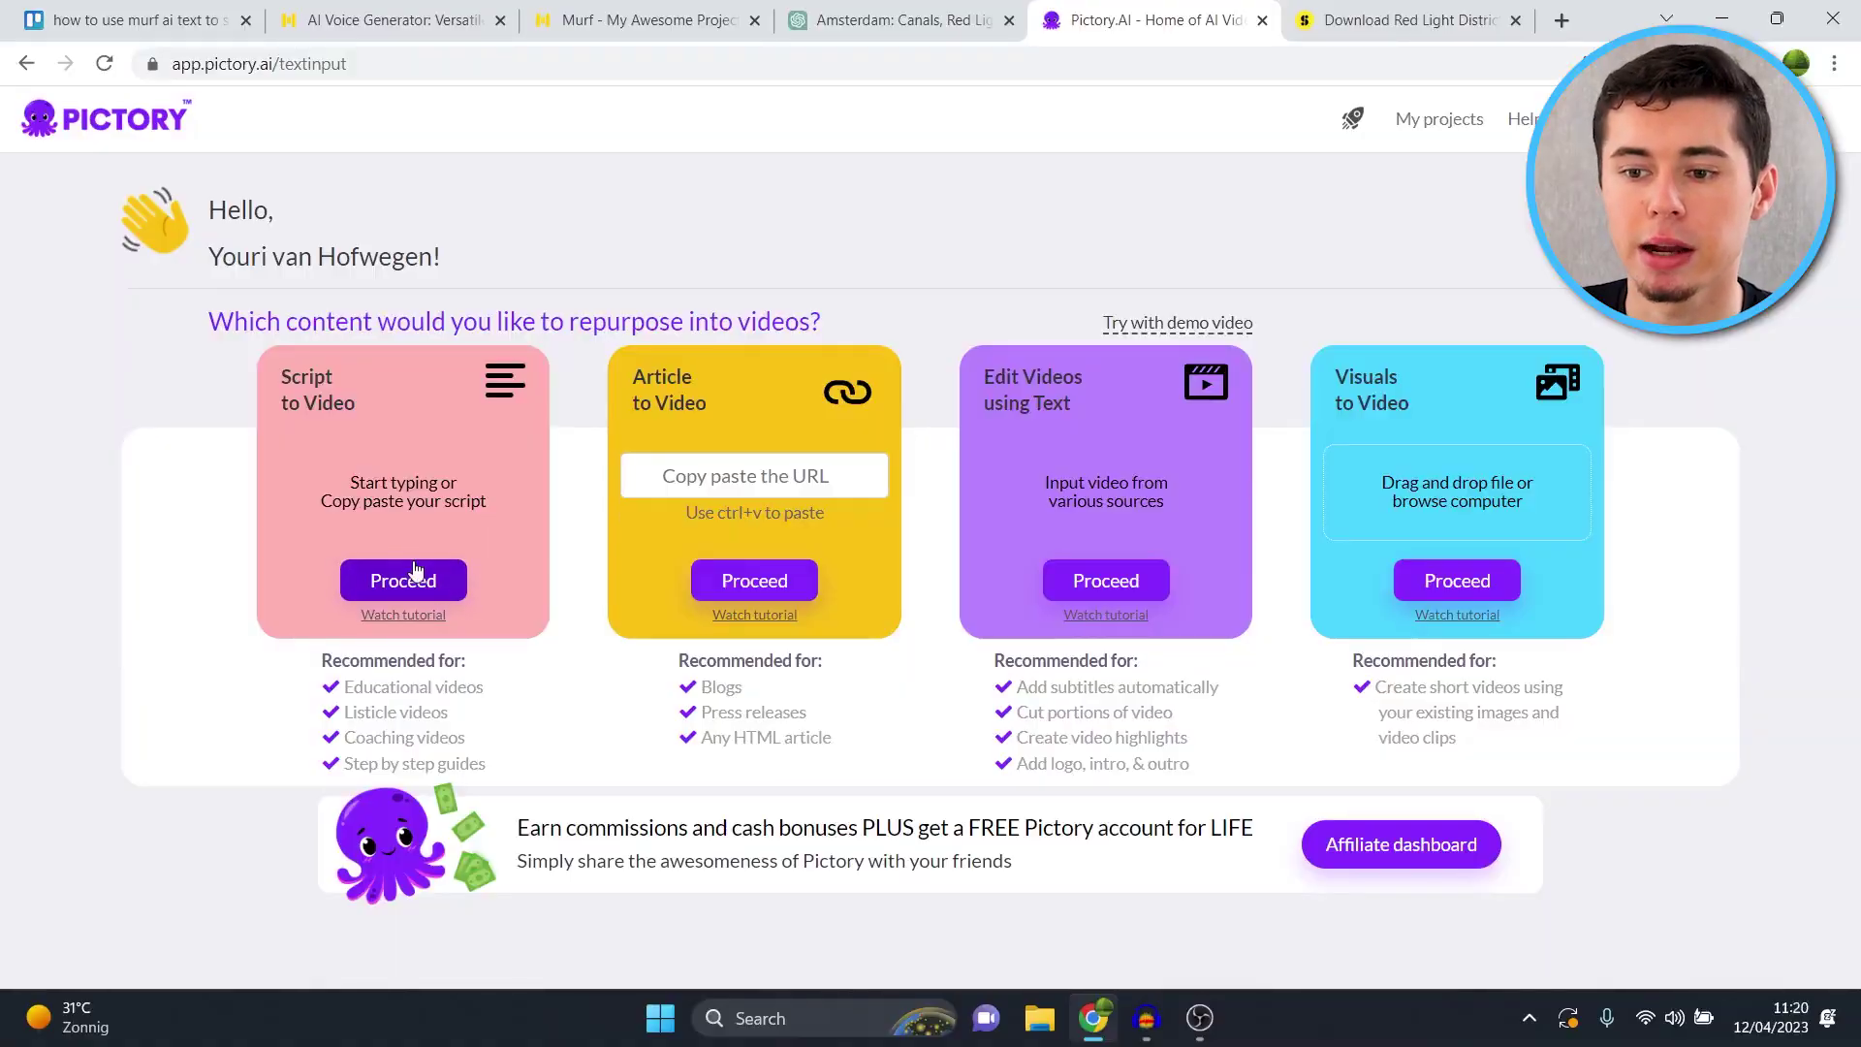
Start an empty Pictory Script to Video project, then return to the Storyblocks results.
left_click(415, 572)
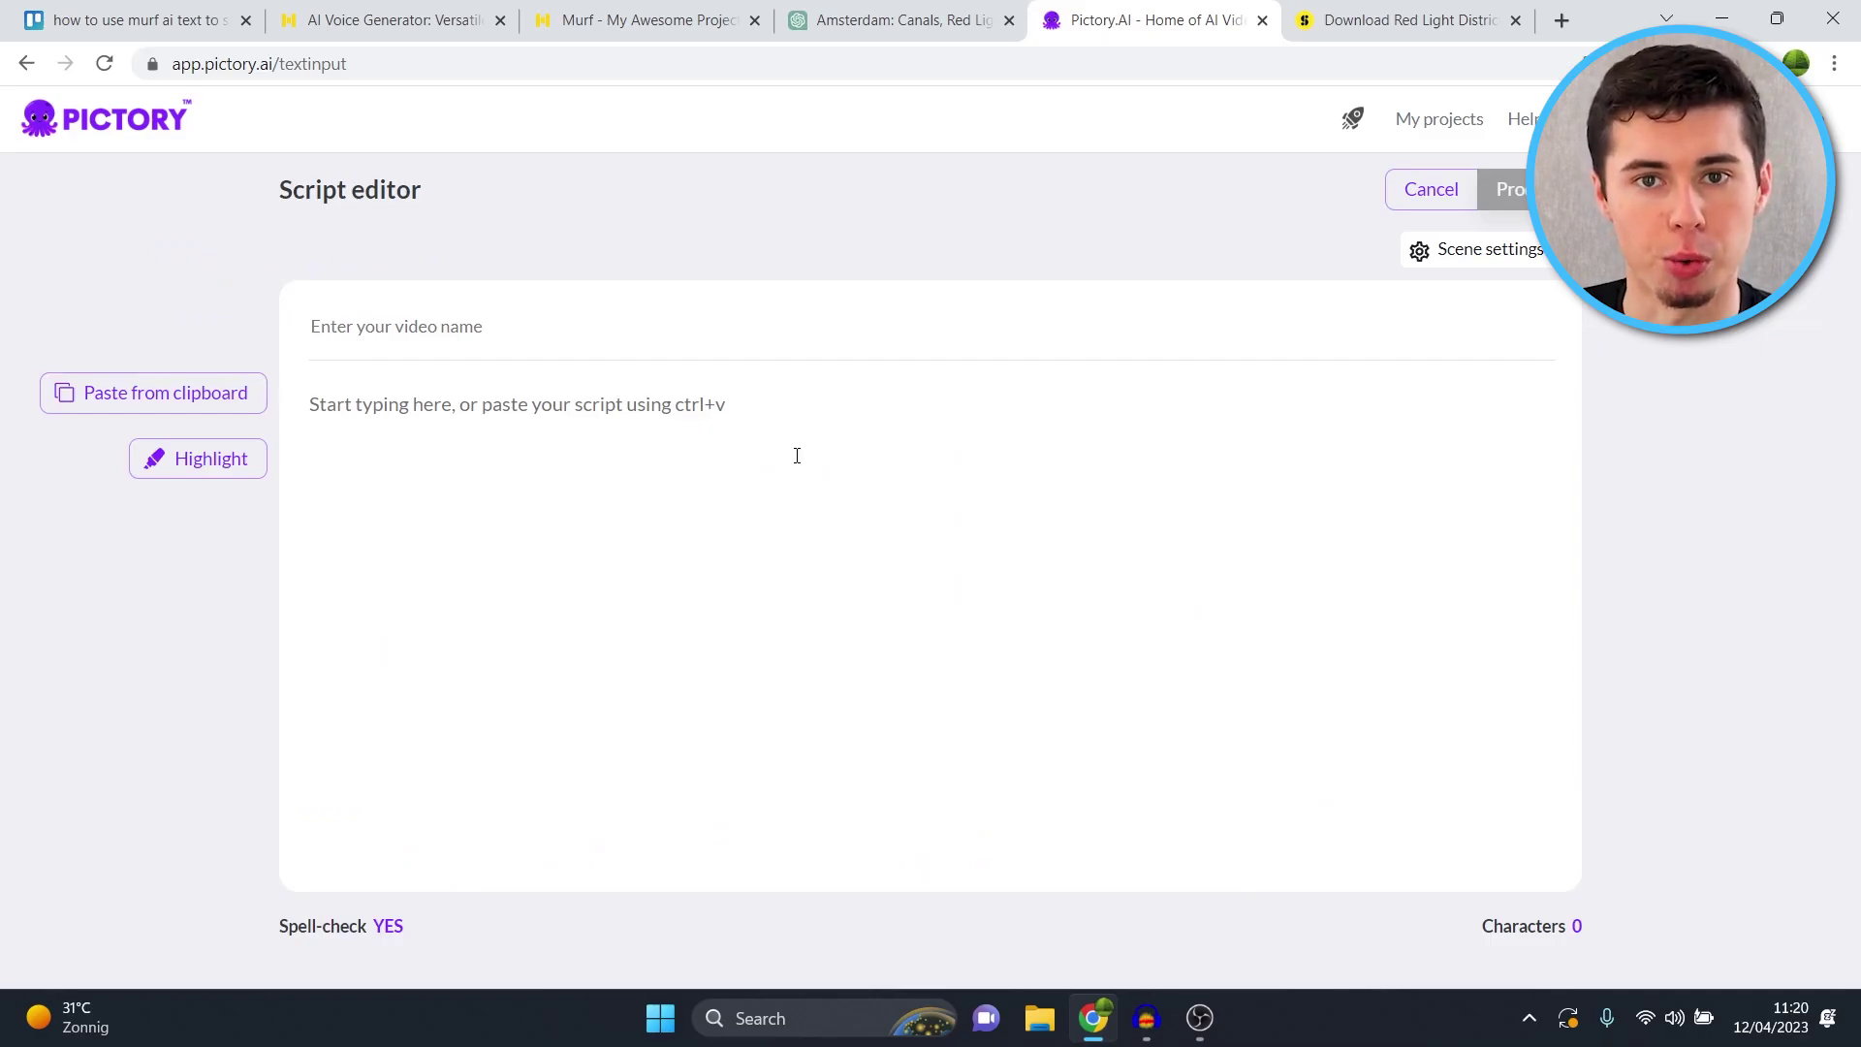
key("ctrl+Tab")
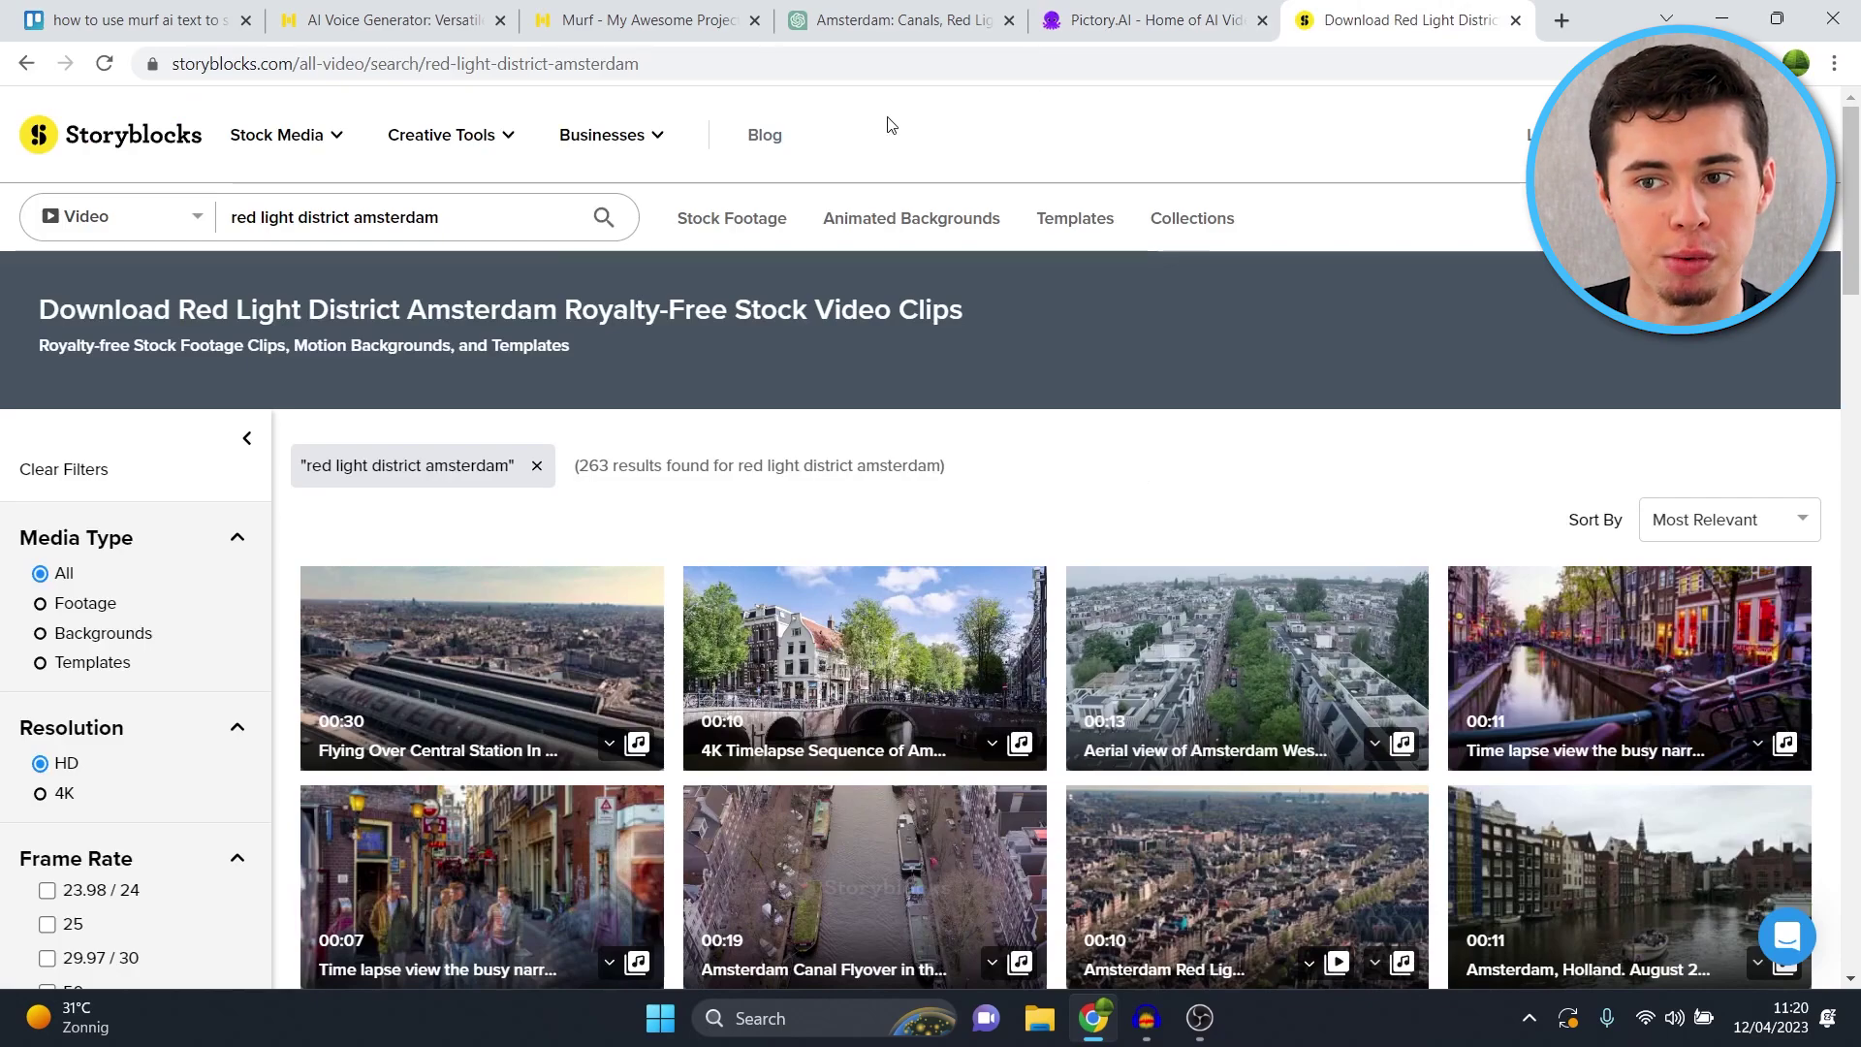
Switch to the 'Murf - My Awesome Project' browser tab.
left_click(648, 20)
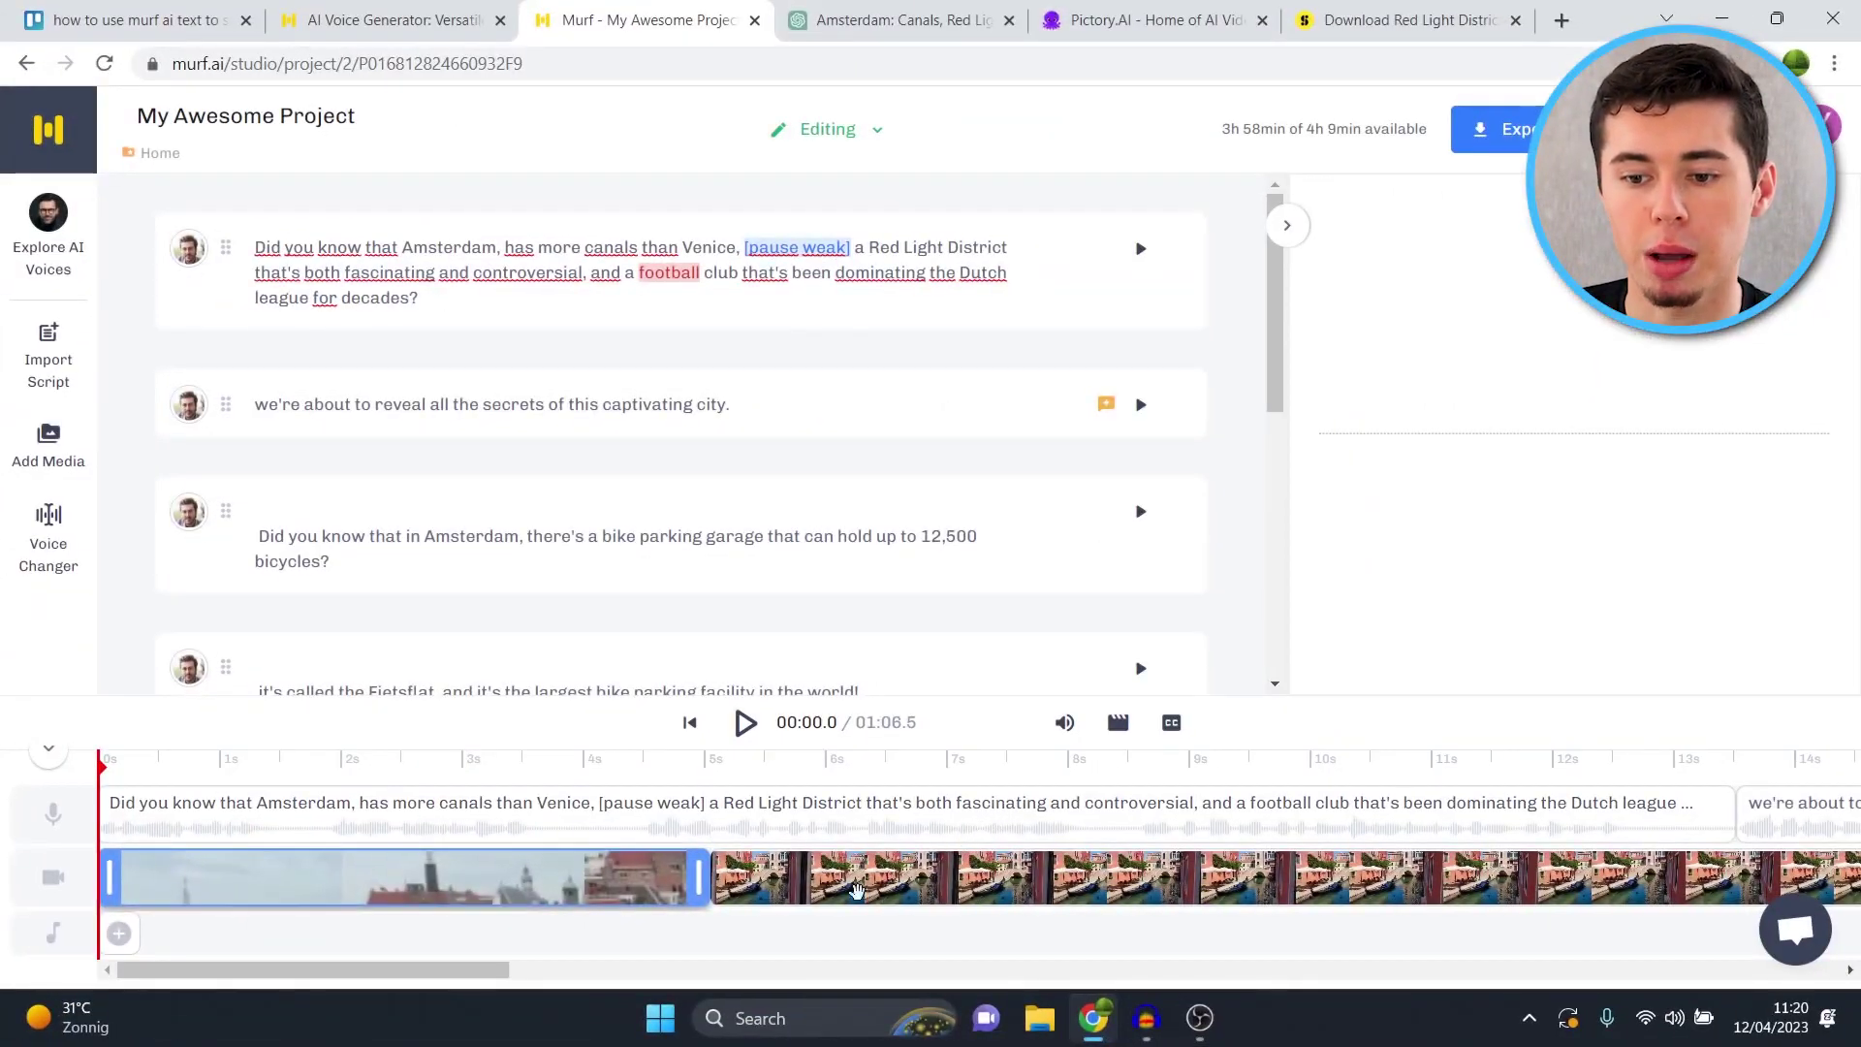
left_click(119, 934)
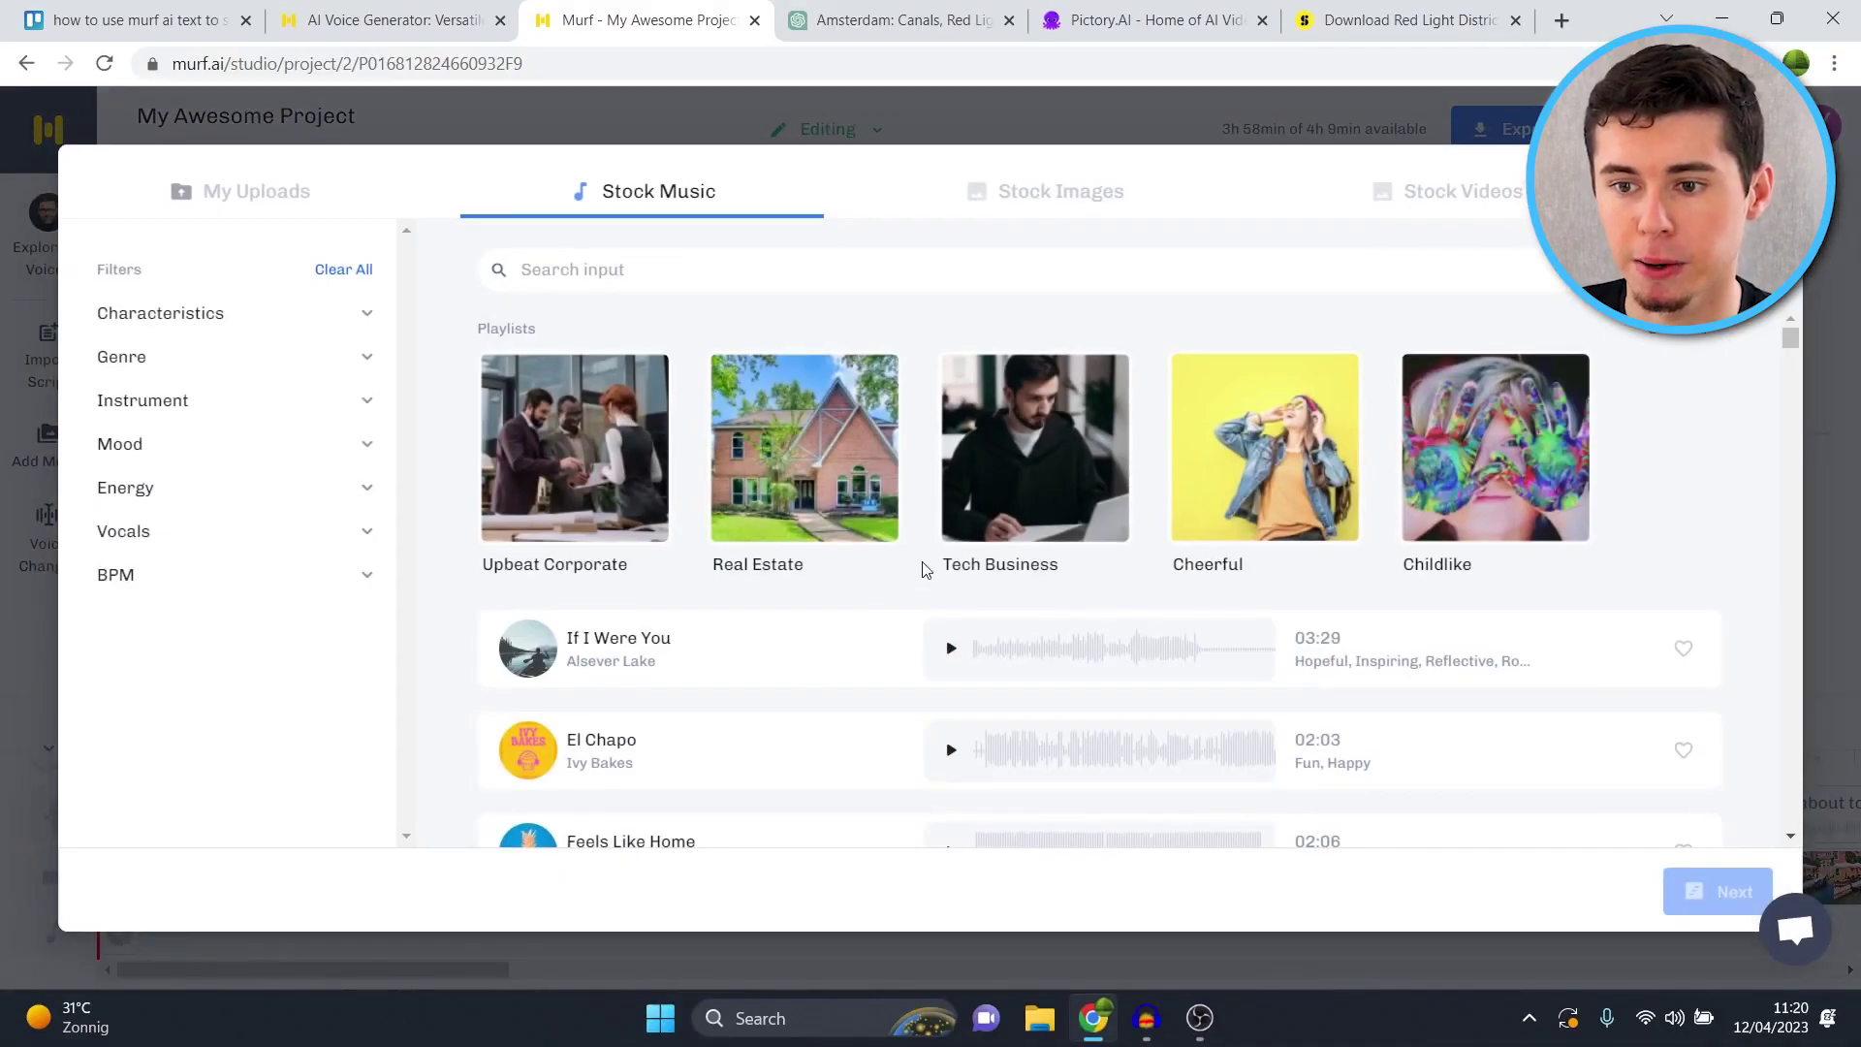
scroll(923, 570, "down", 15)
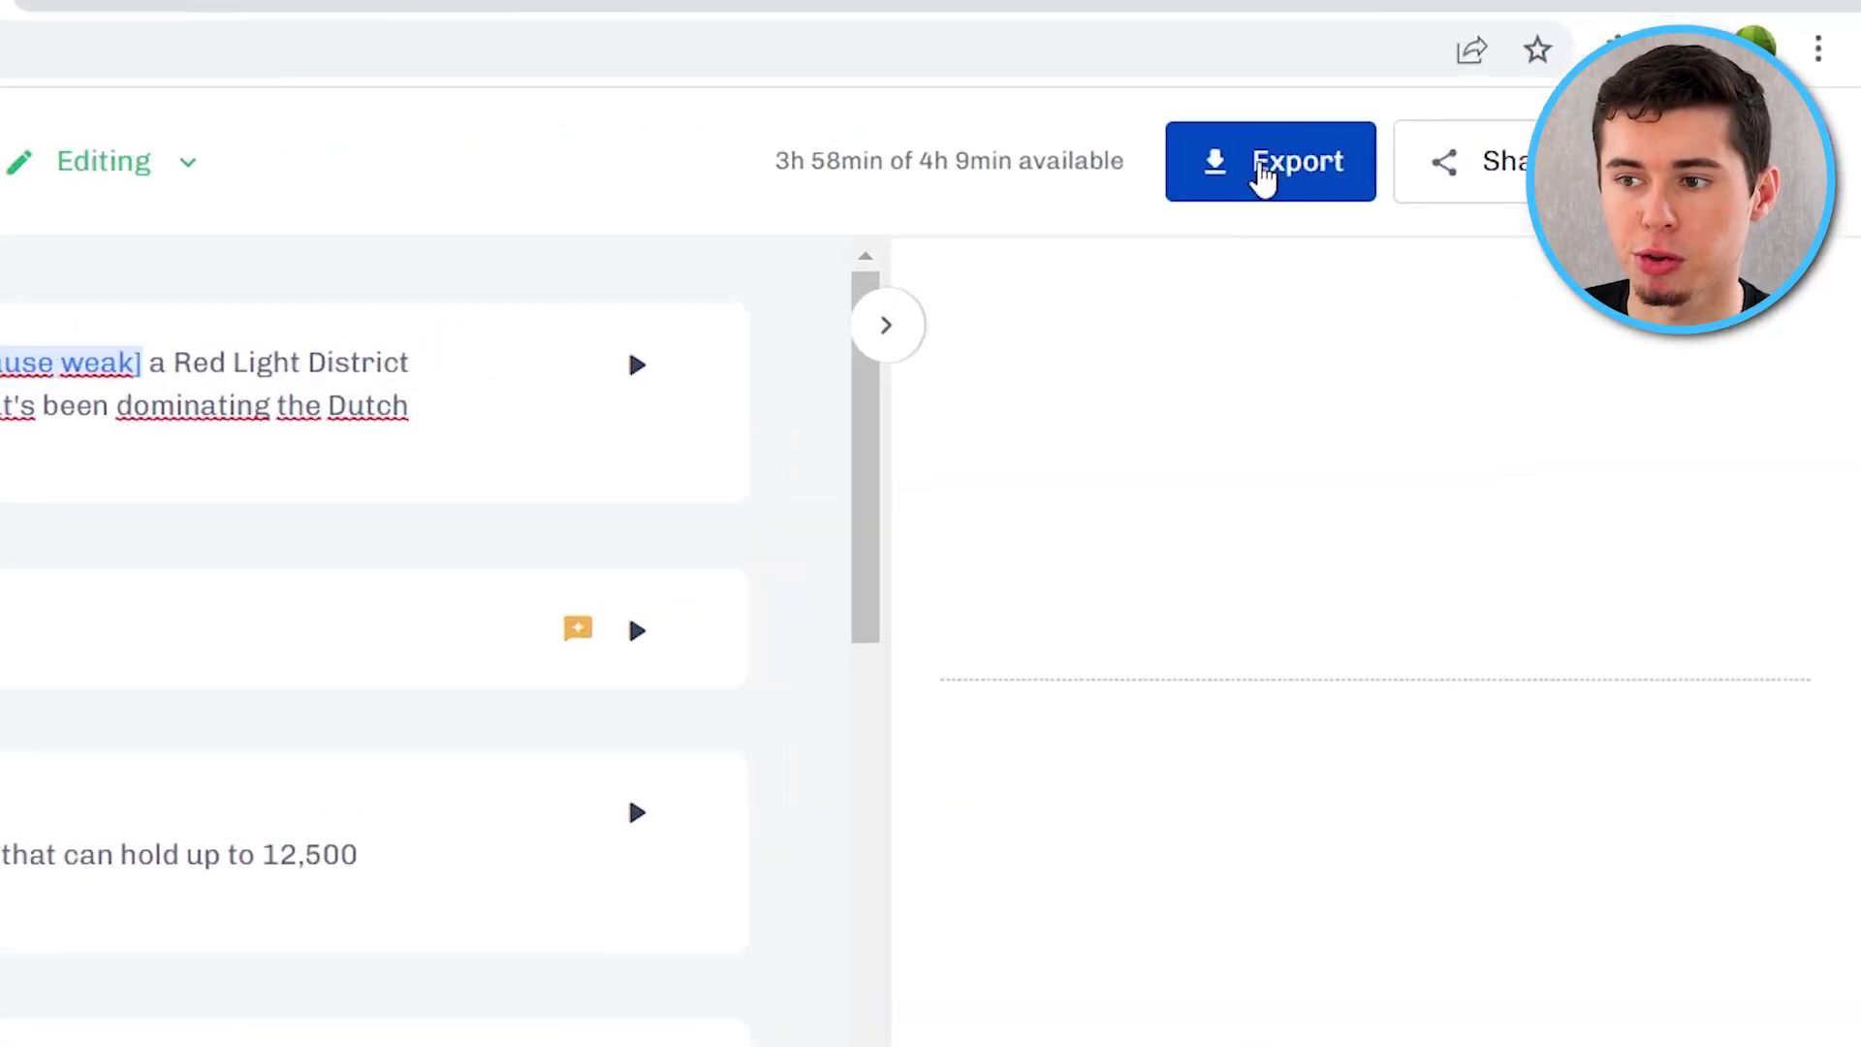
Export the Murf project and download it as an MP4 video.
left_click(1507, 136)
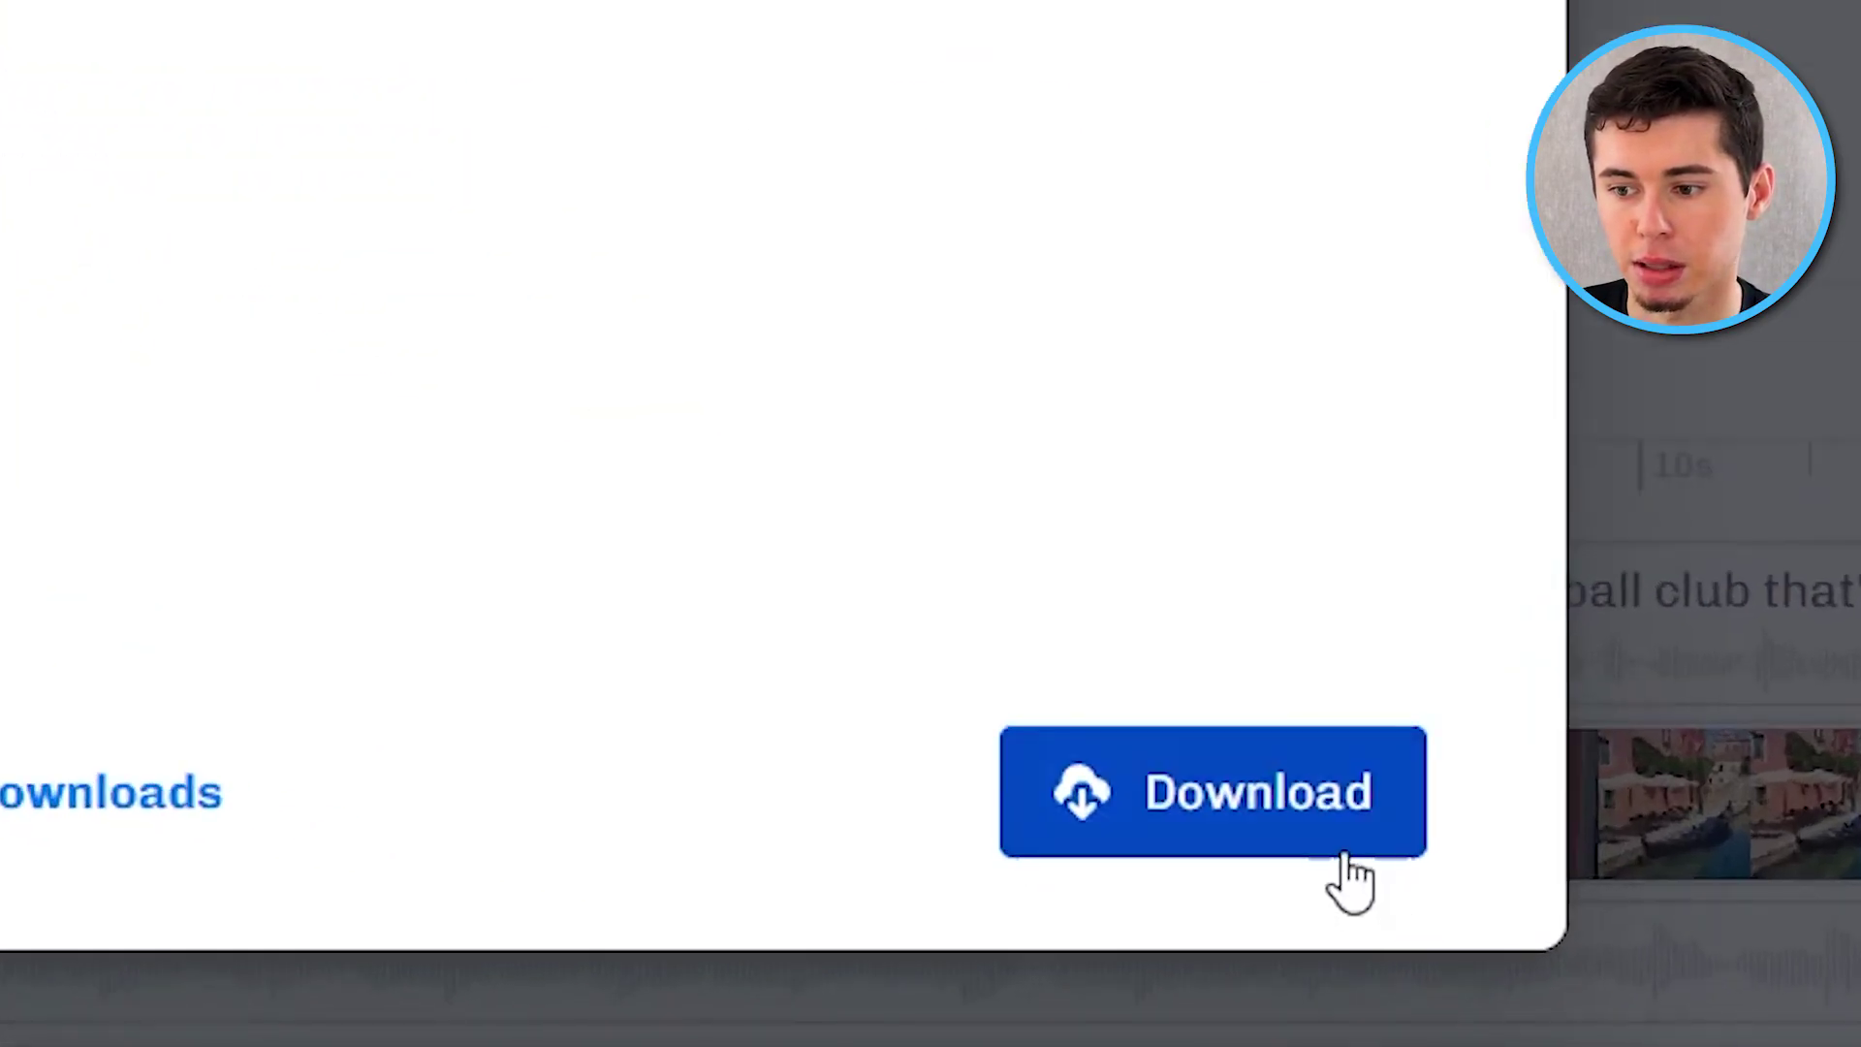
left_click(1272, 955)
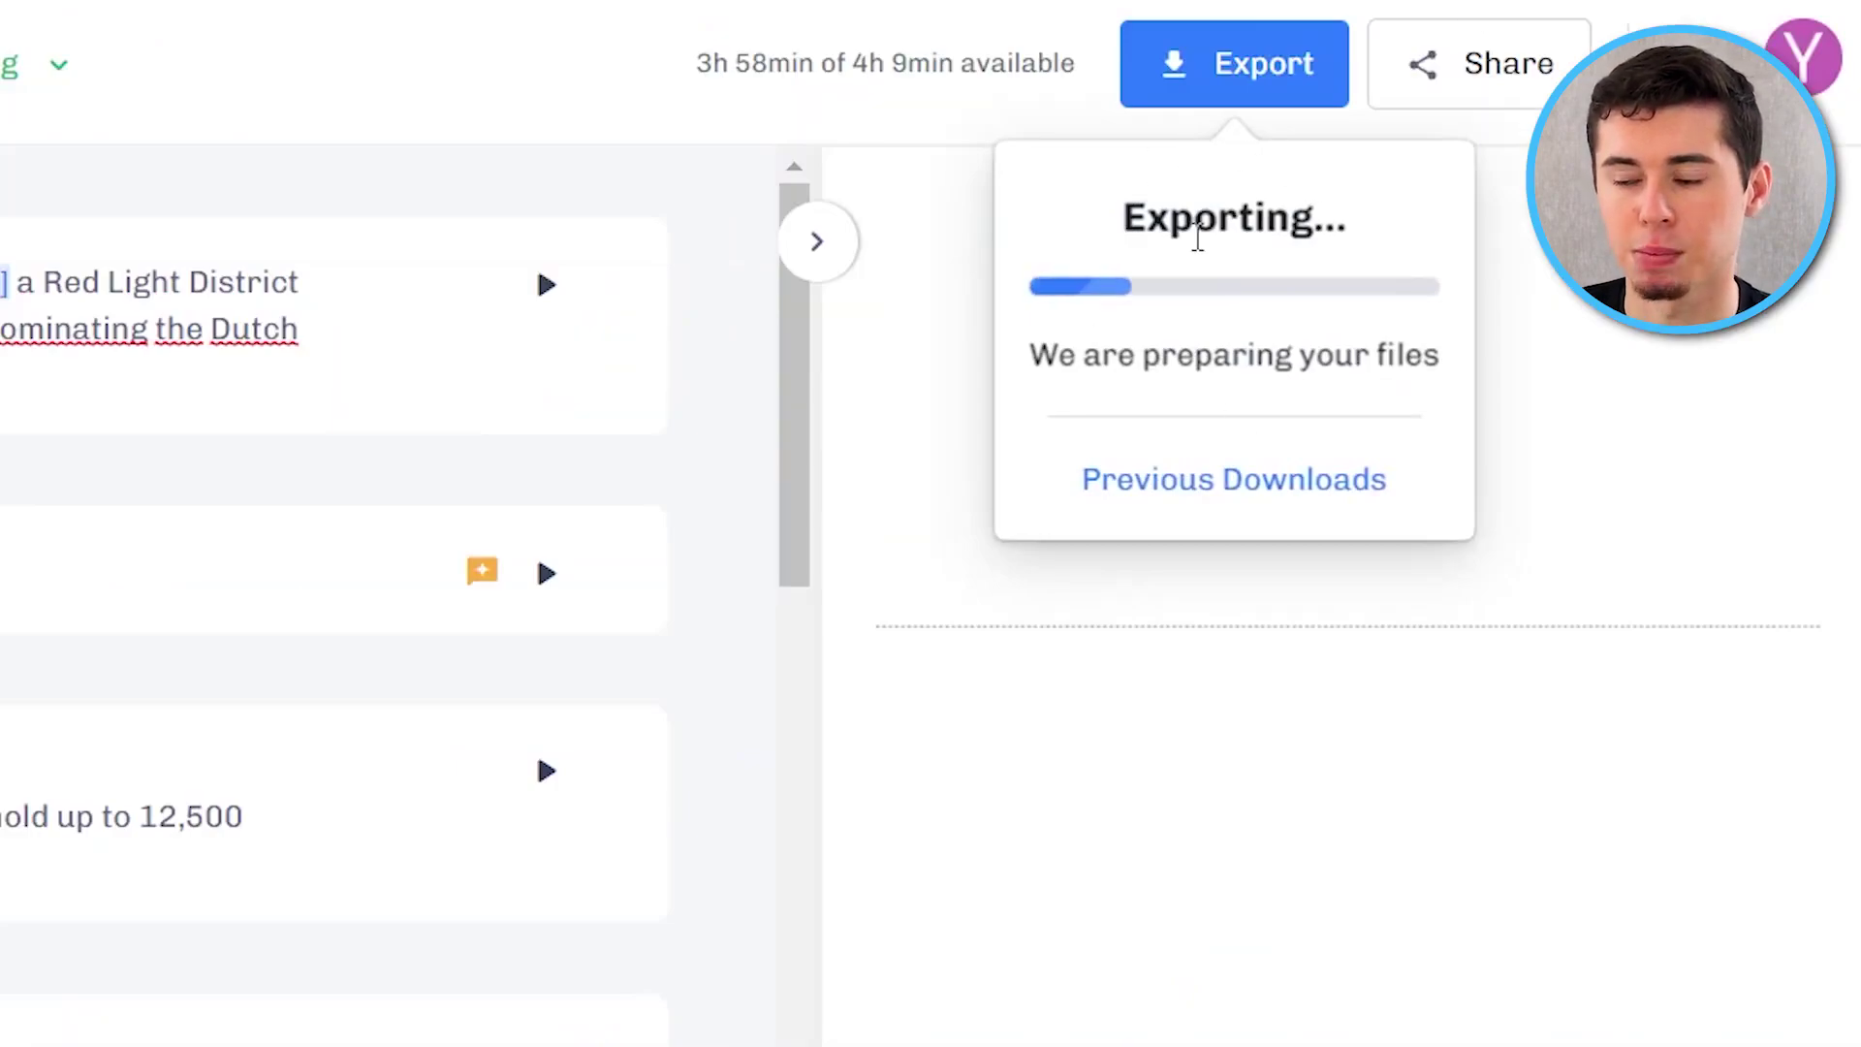